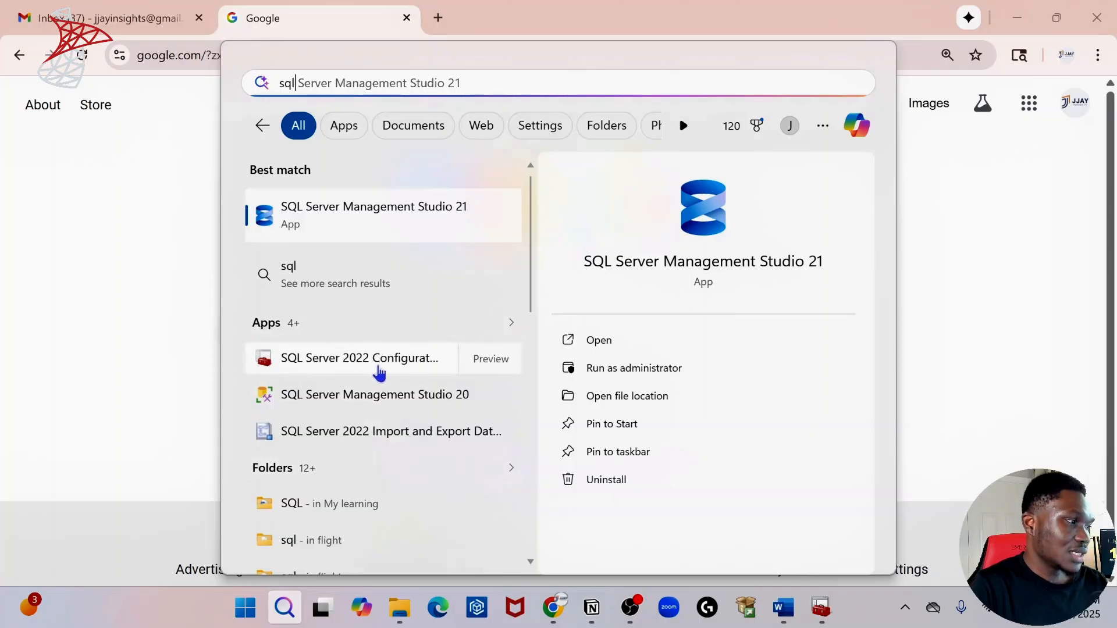
Open SQL Server 2022 Configuration Manager, review the SQL Server Services list, and minimize it.
left_click(372, 360)
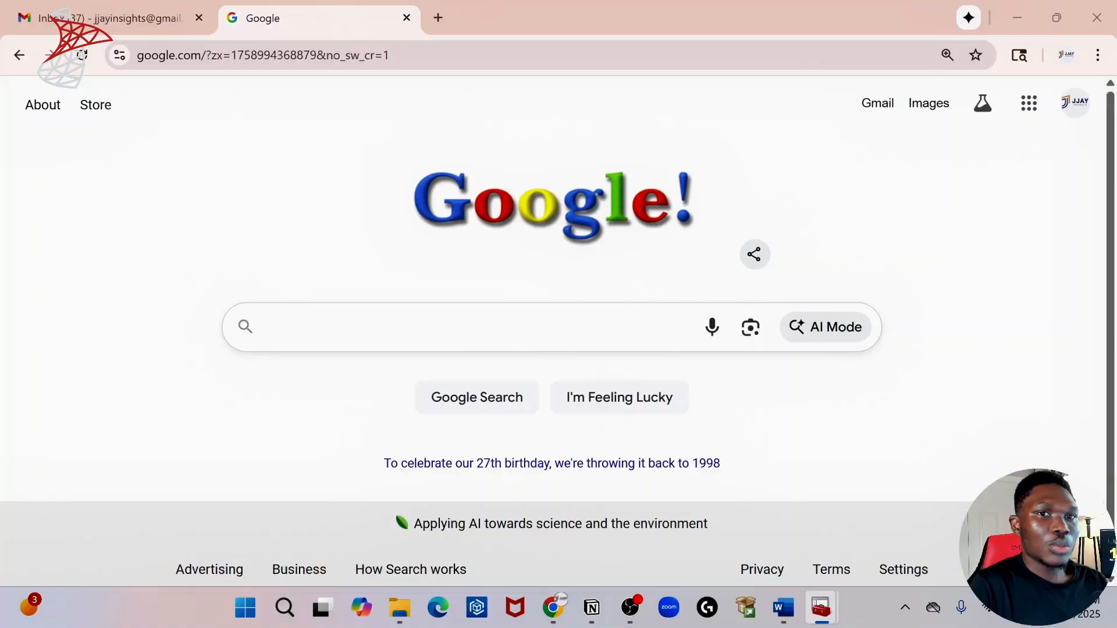
left_click_drag(1116, 76, 403, 82)
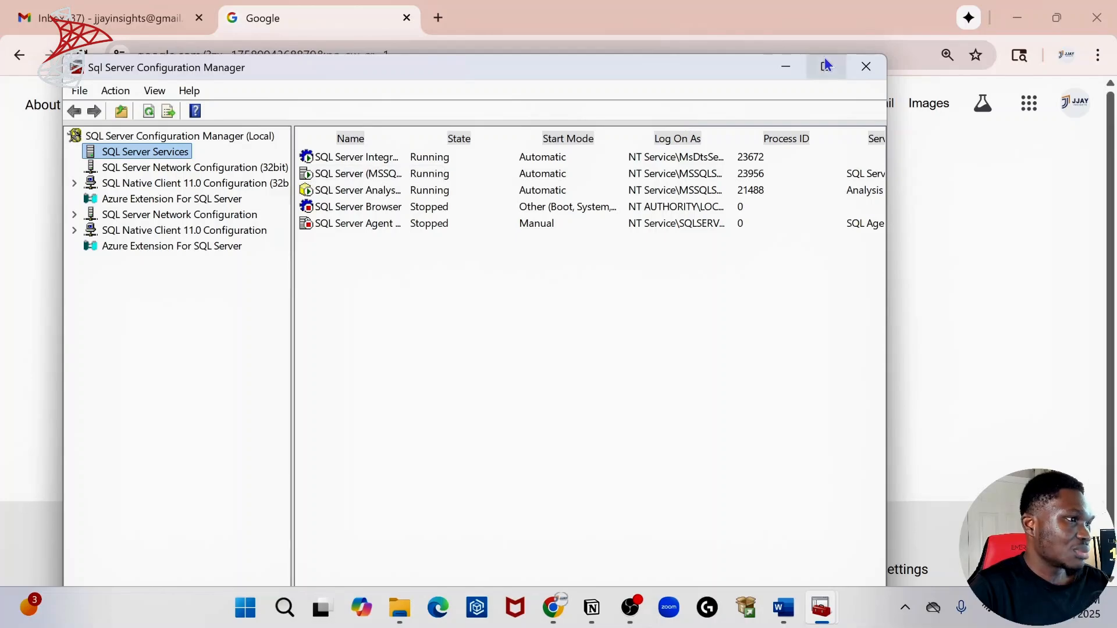
left_click(792, 69)
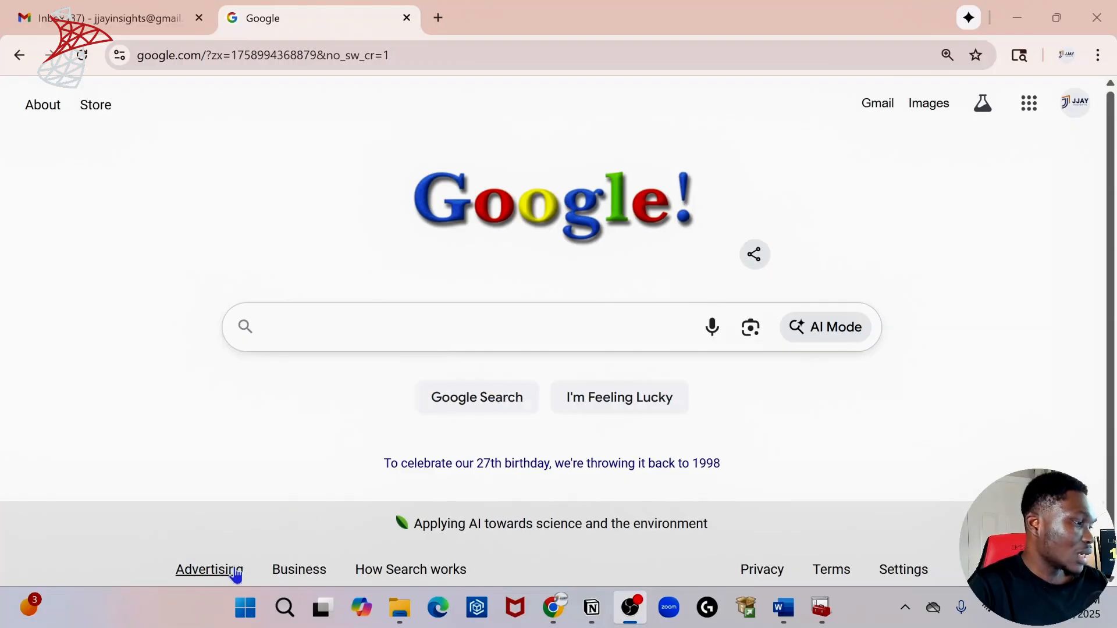
left_click(278, 621)
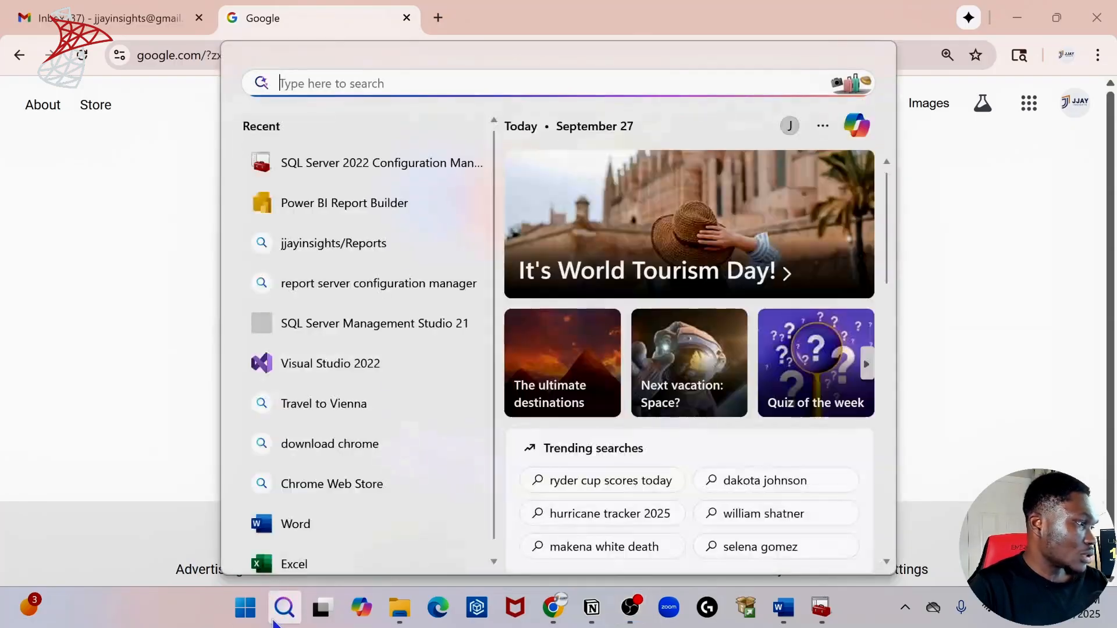
type("ssms")
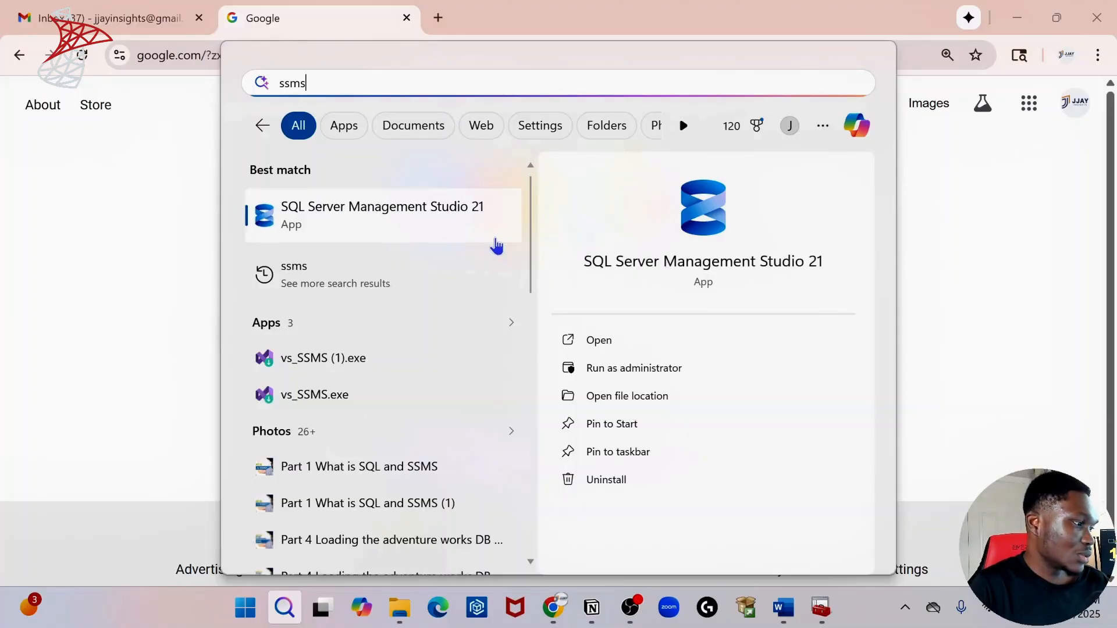
left_click(279, 608)
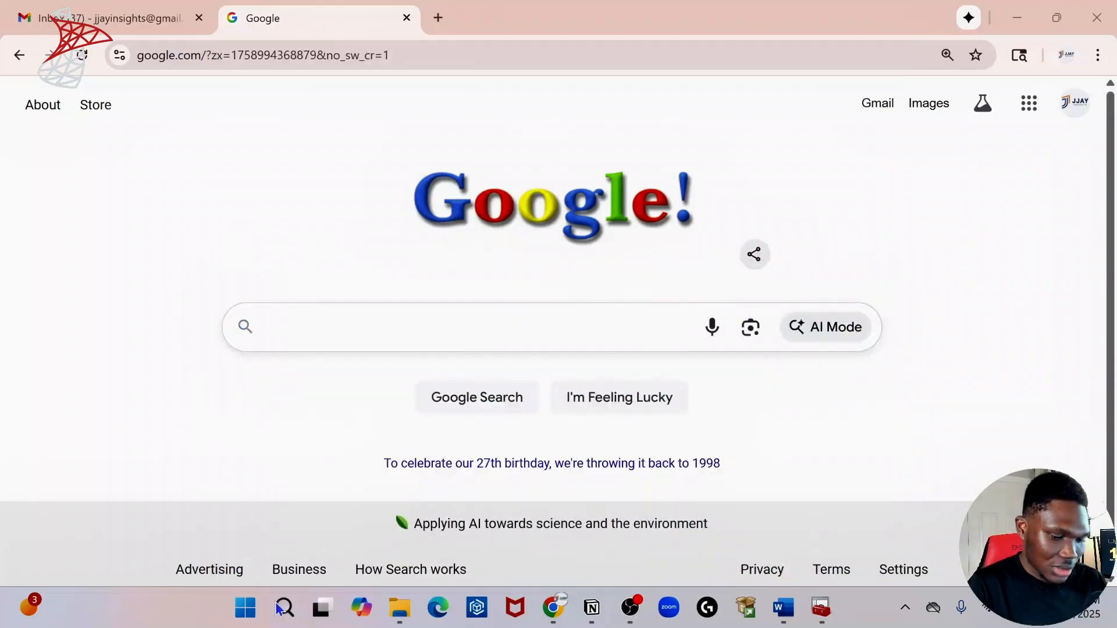
left_click(280, 608)
type("co")
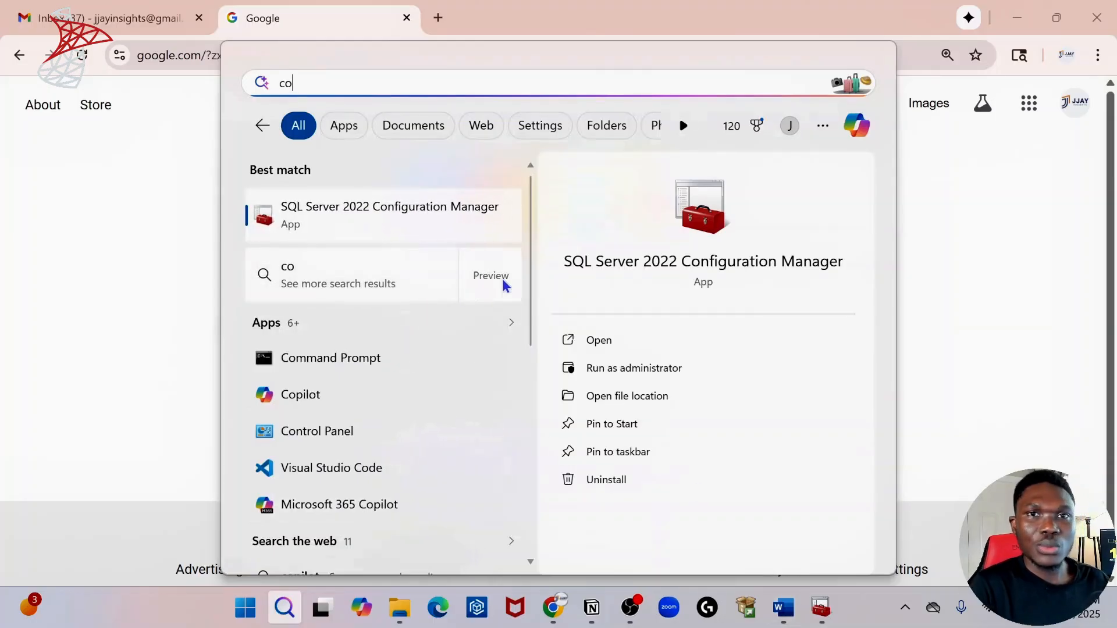
left_click(274, 621)
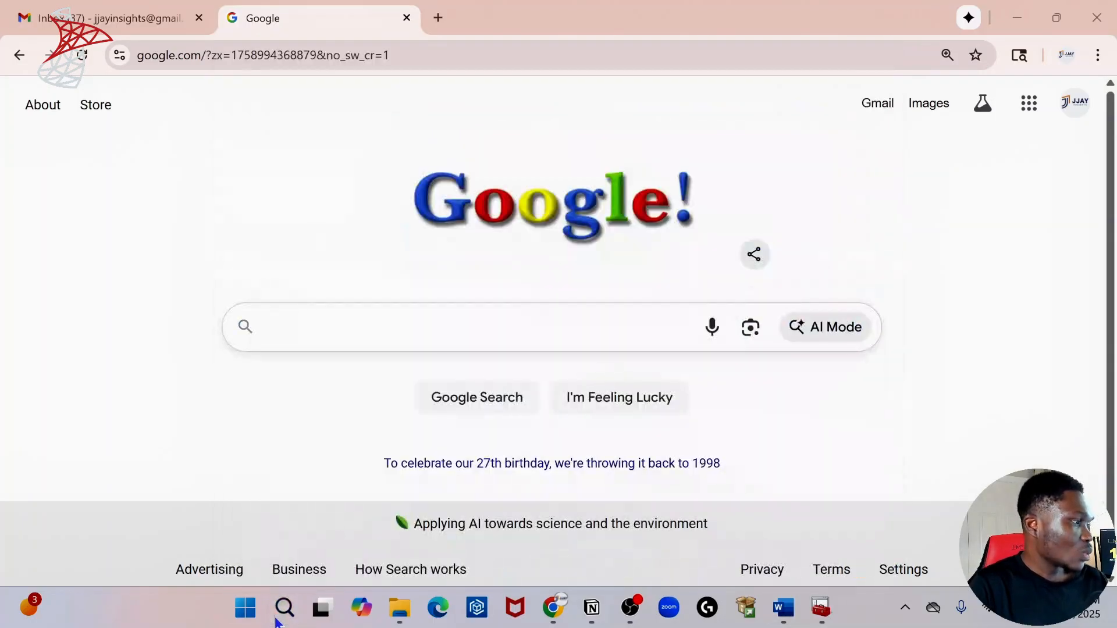
Launch SQL Server Management Studio 21 and connect to Analysis Services on JJAYINSIGHTS with Windows Authentication.
left_click(283, 608)
type("ssms")
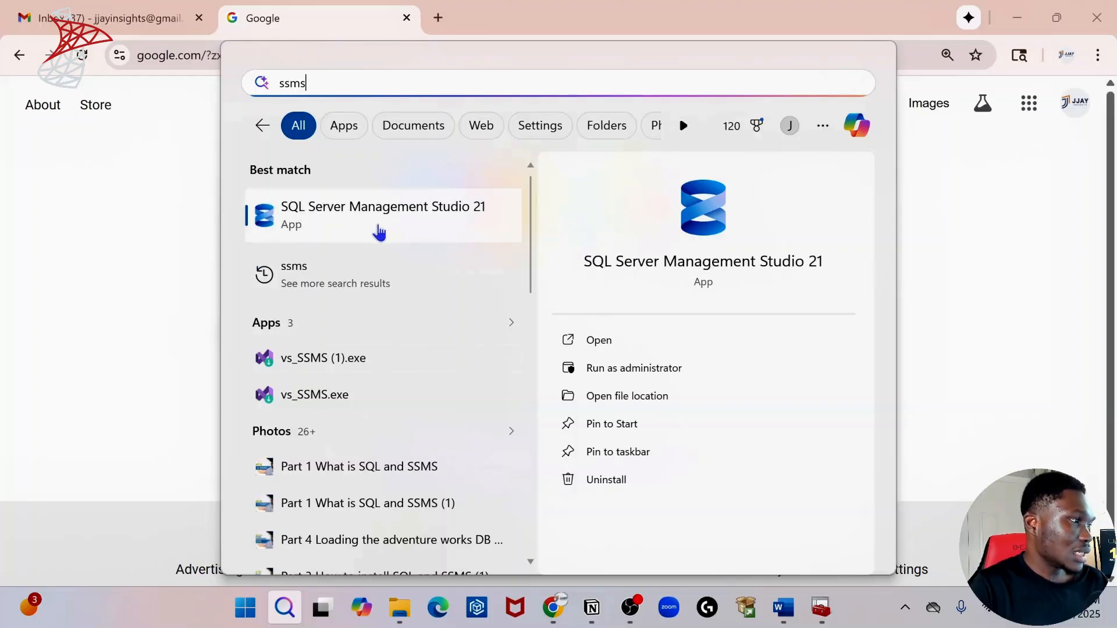
left_click(377, 232)
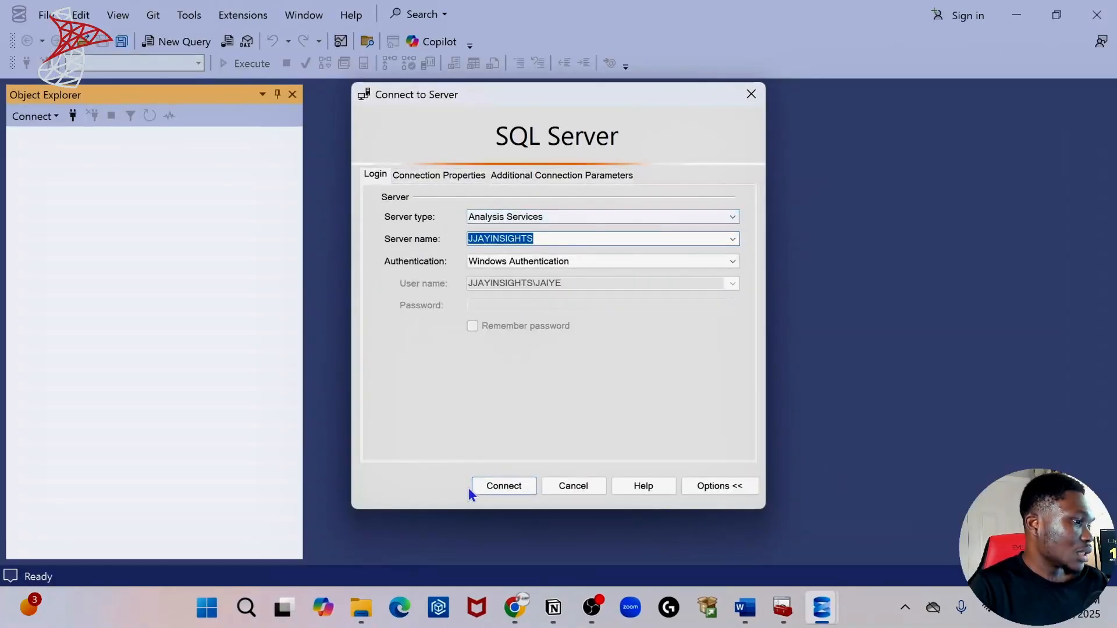
left_click(492, 486)
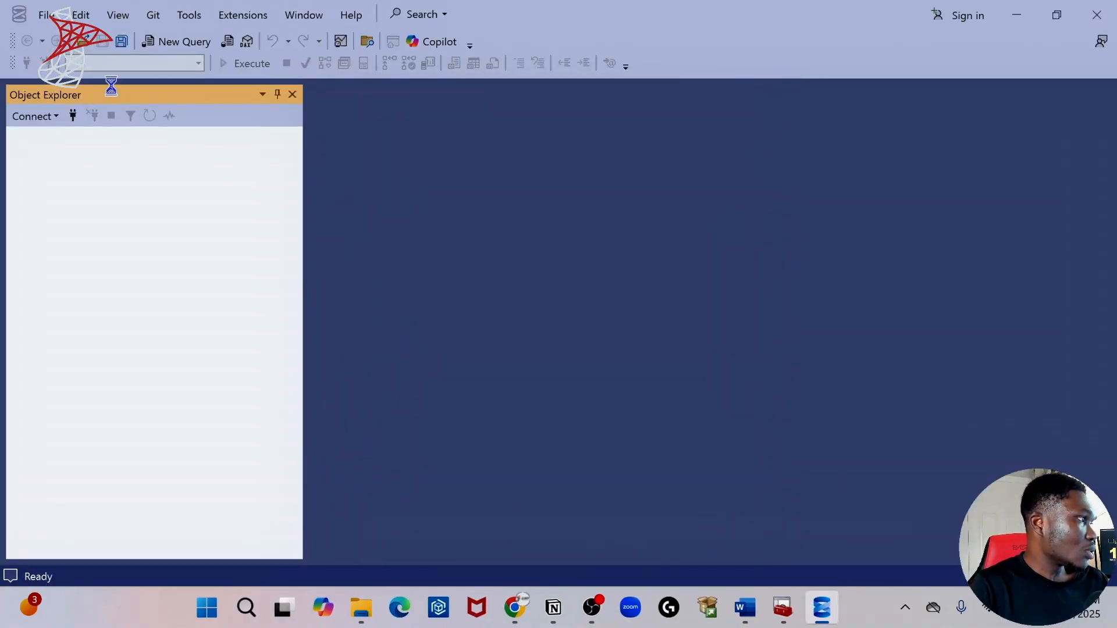
Add a Database Engine connection to the server JJAYINSIGHTS using Windows Authentication.
left_click(26, 116)
left_click(49, 139)
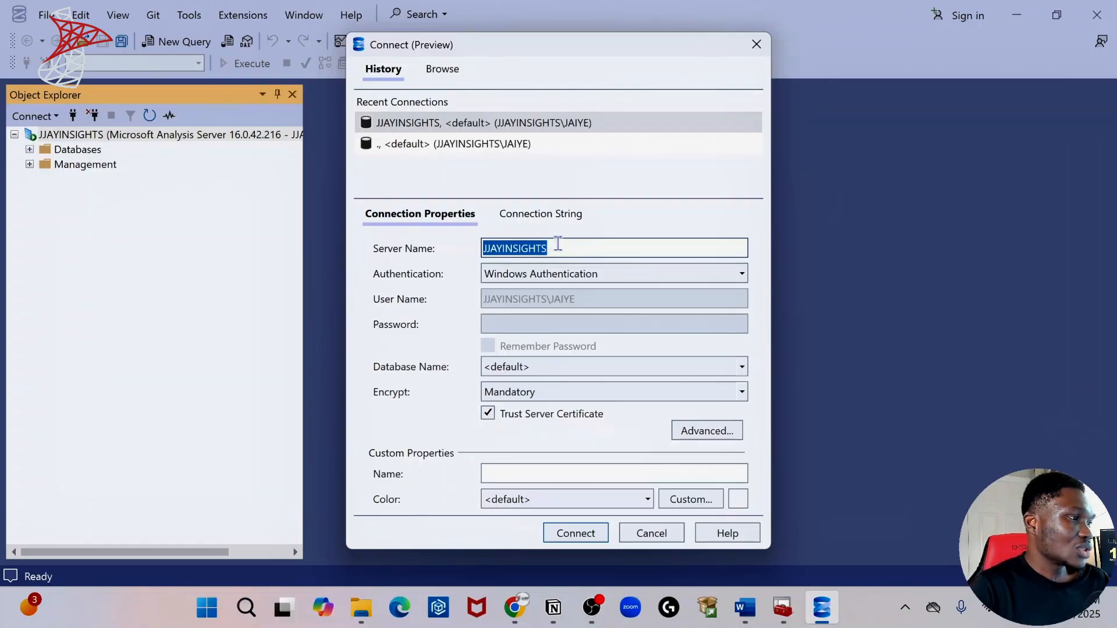
left_click_drag(558, 244, 437, 244)
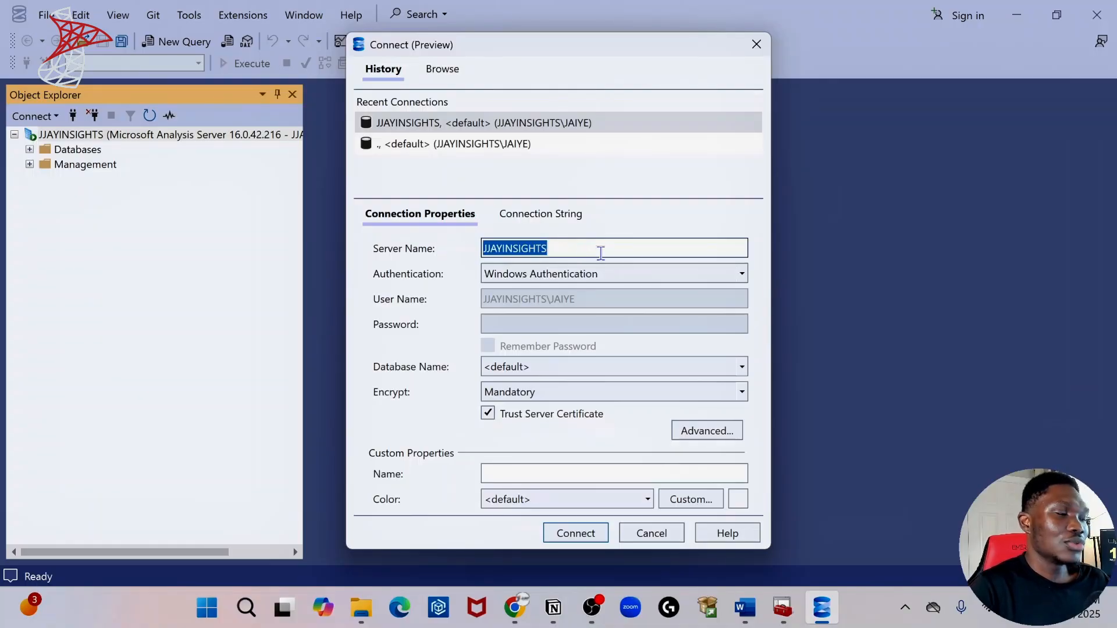
left_click(582, 530)
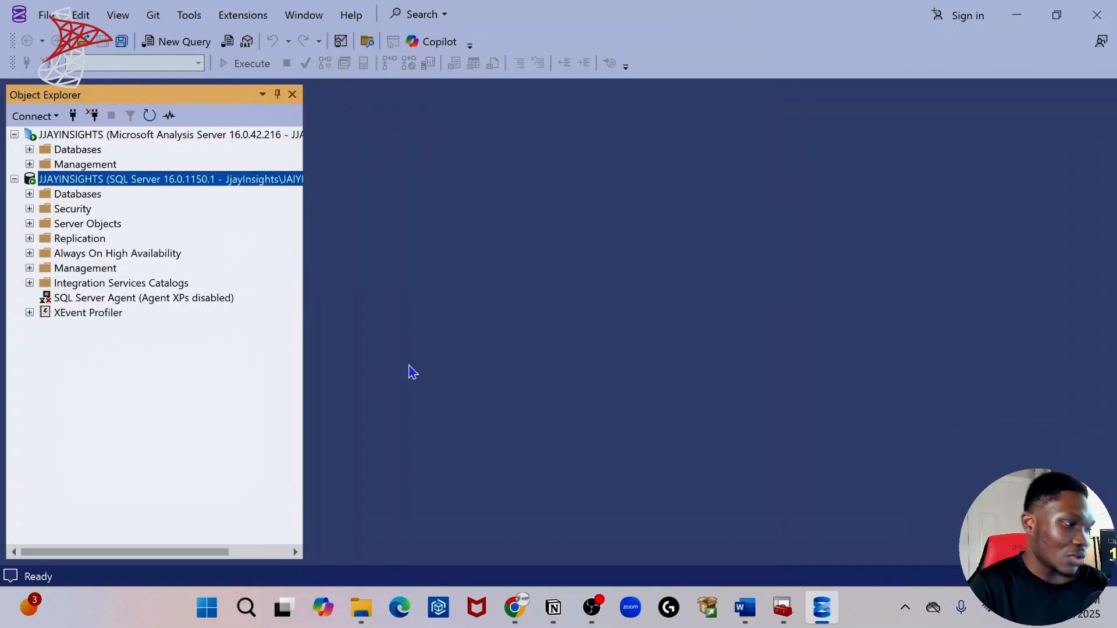
Switch to Chrome, search Google for "install sql server", and open Microsoft's SQL Server Downloads page.
left_click(515, 610)
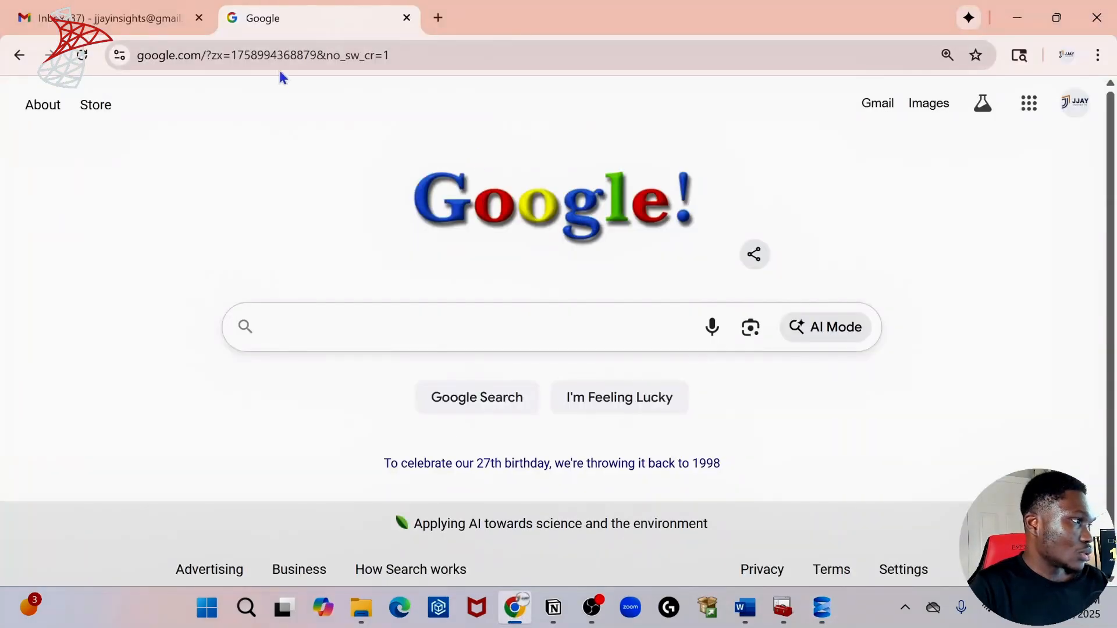
left_click(401, 53)
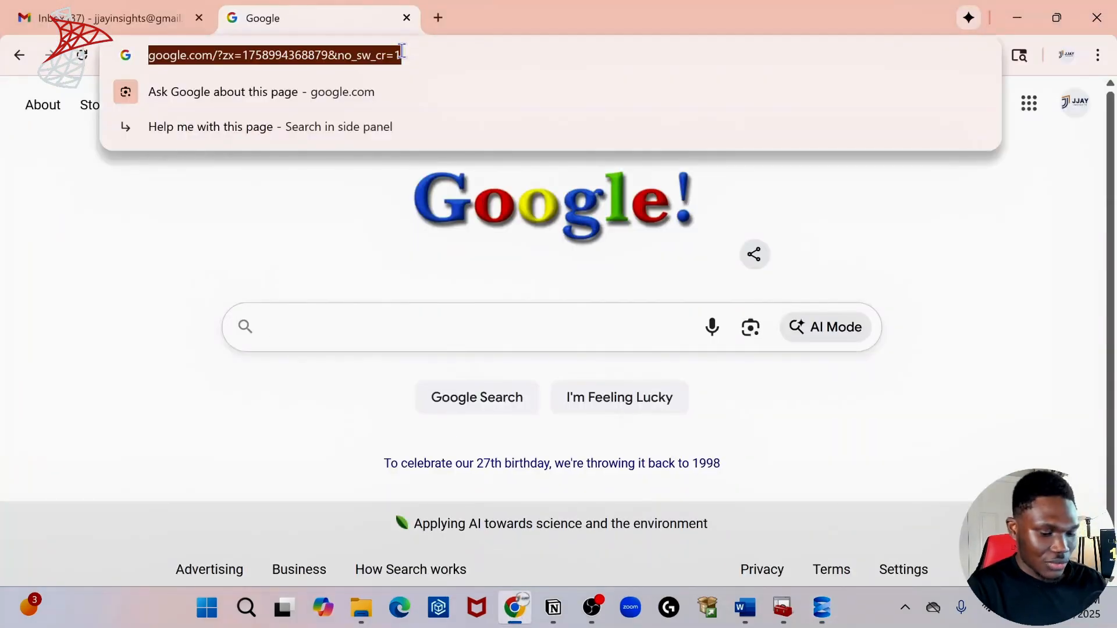
type("sql")
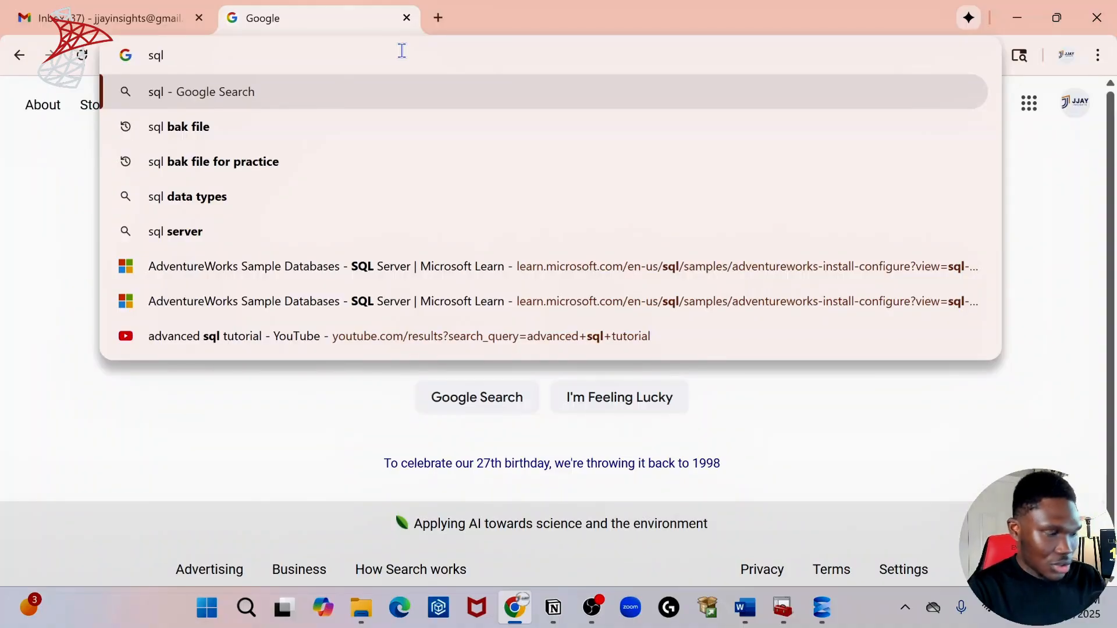
key("BackSpace")
key("BackSpace")
key("BackSpace")
type("install")
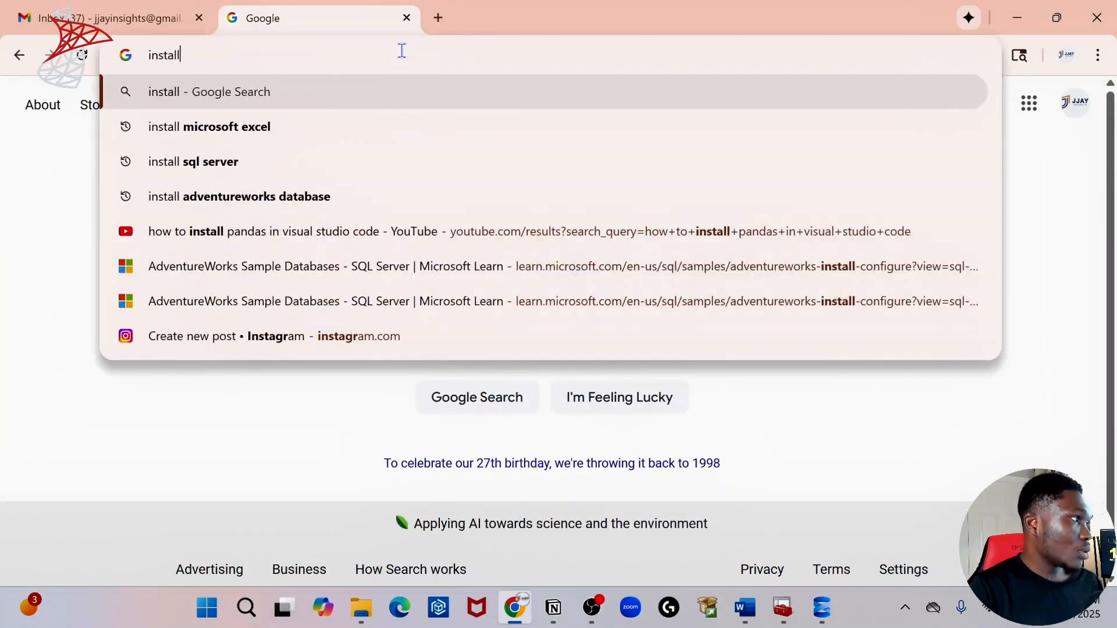
type(" sql se")
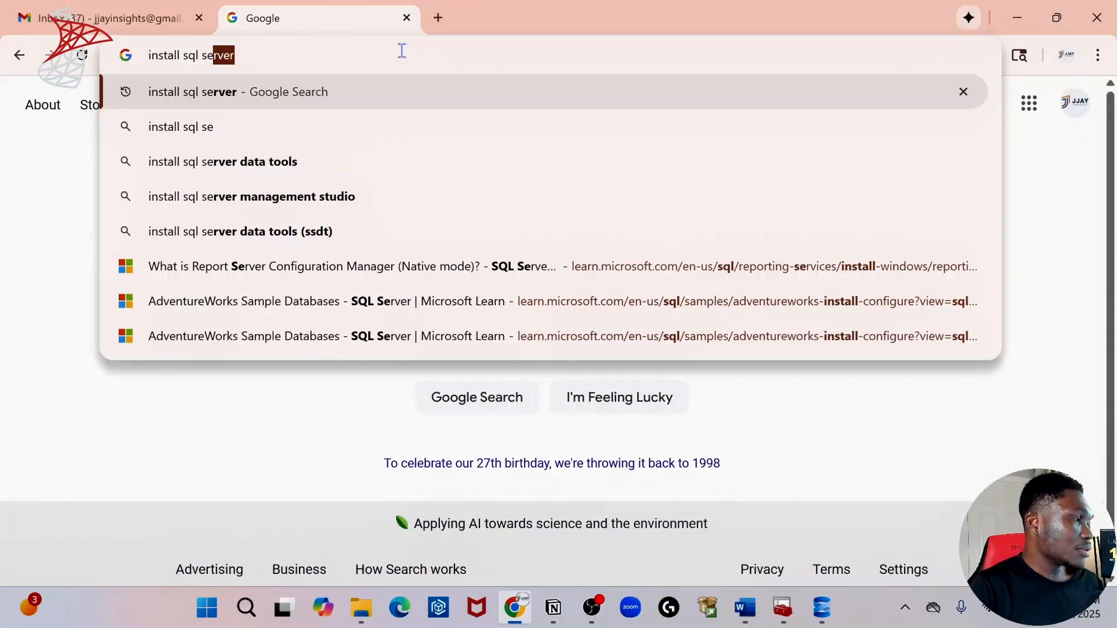
key("Return")
scroll(214, 362, "down", 6)
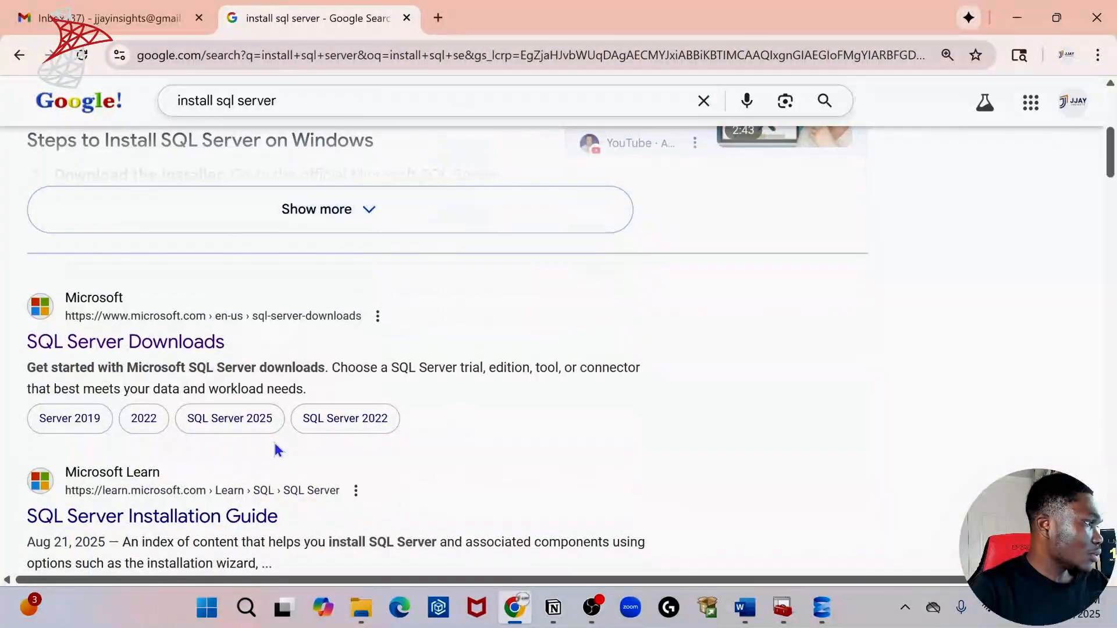
left_click(147, 349)
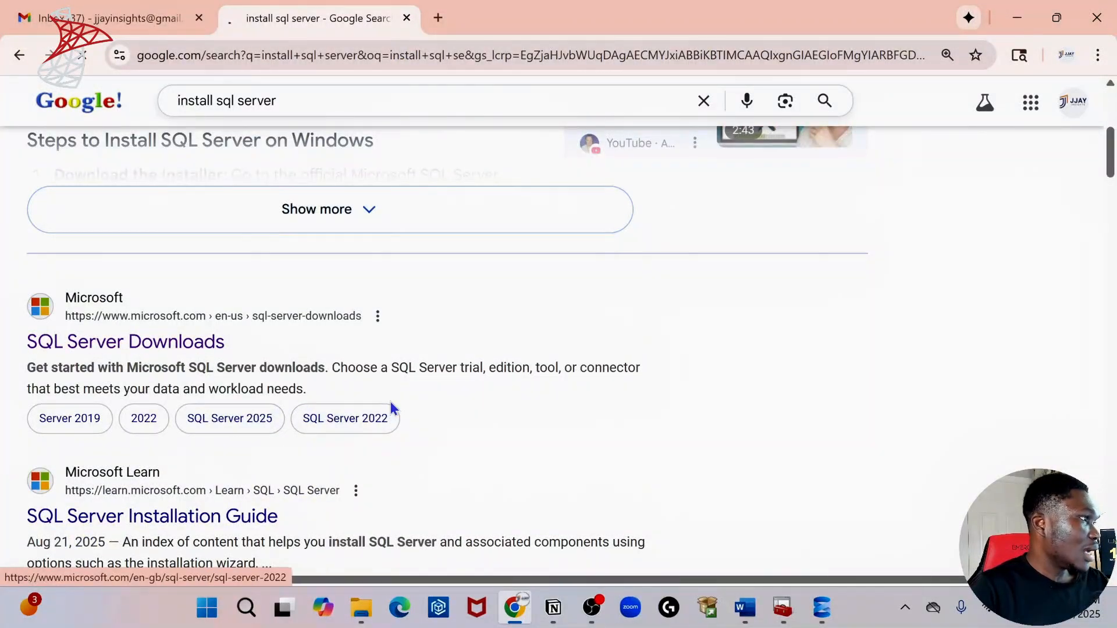
Look through the downloads page to compare the SQL Server 2022 editions and container options.
scroll(367, 464, "down", 10)
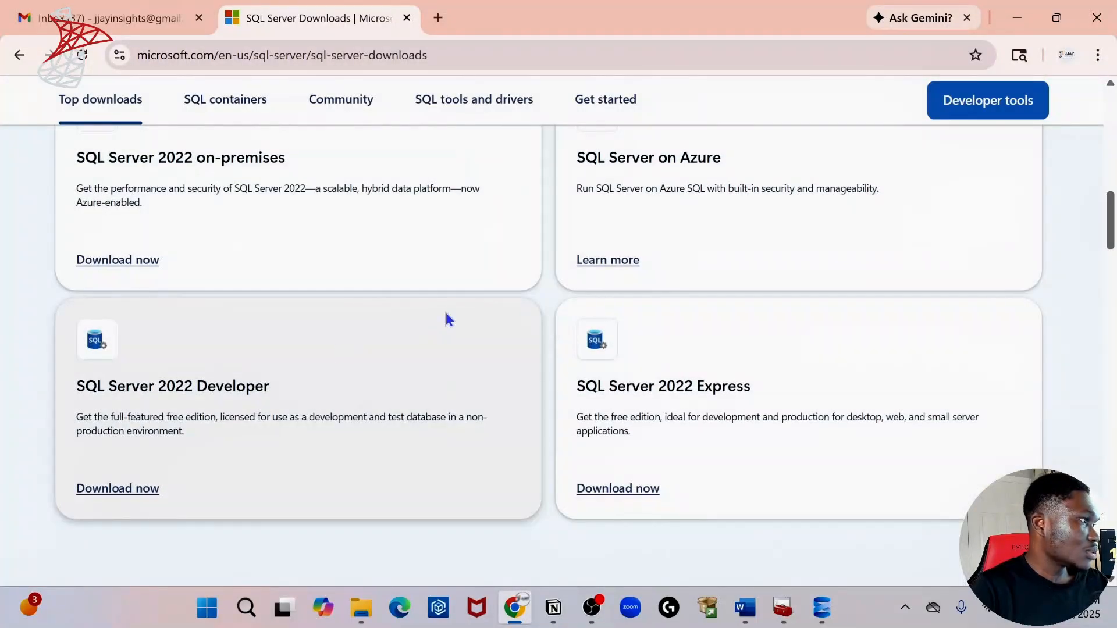
scroll(448, 320, "up", 4)
scroll(446, 314, "down", 9)
scroll(449, 320, "down", 9)
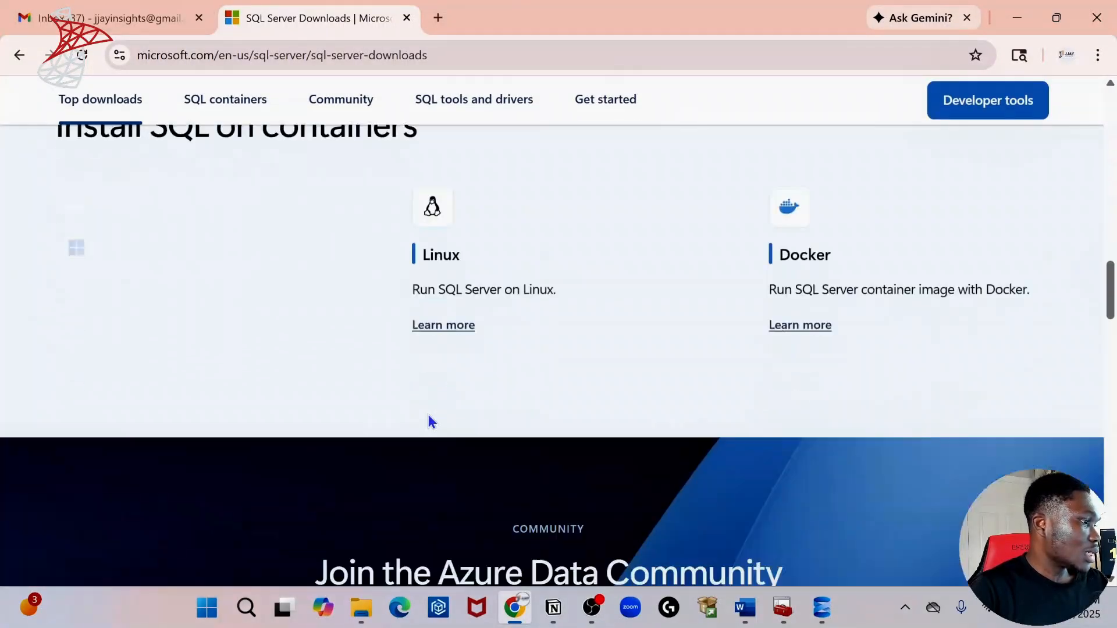
scroll(496, 365, "up", 6)
scroll(353, 391, "down", 4)
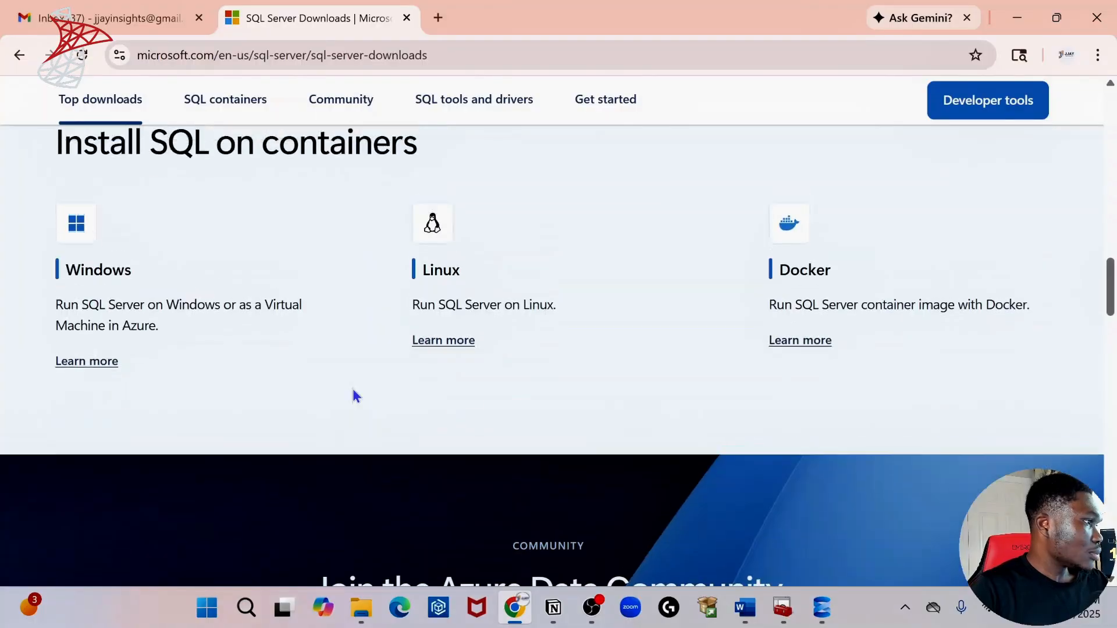
scroll(354, 391, "up", 6)
scroll(354, 391, "down", 4)
scroll(352, 396, "up", 5)
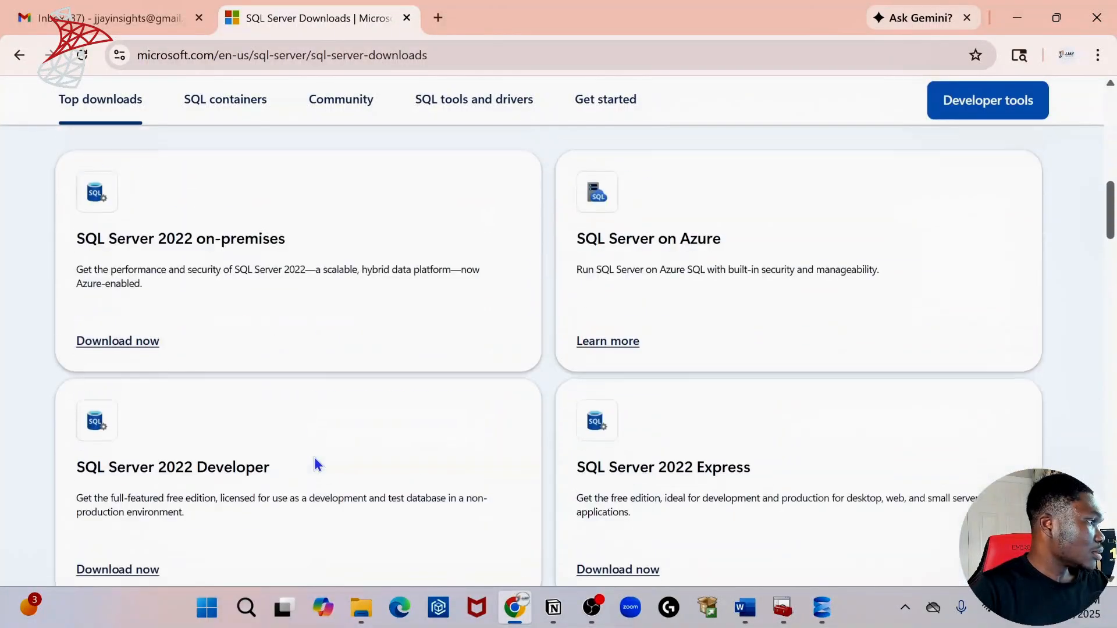
scroll(333, 461, "down", 3)
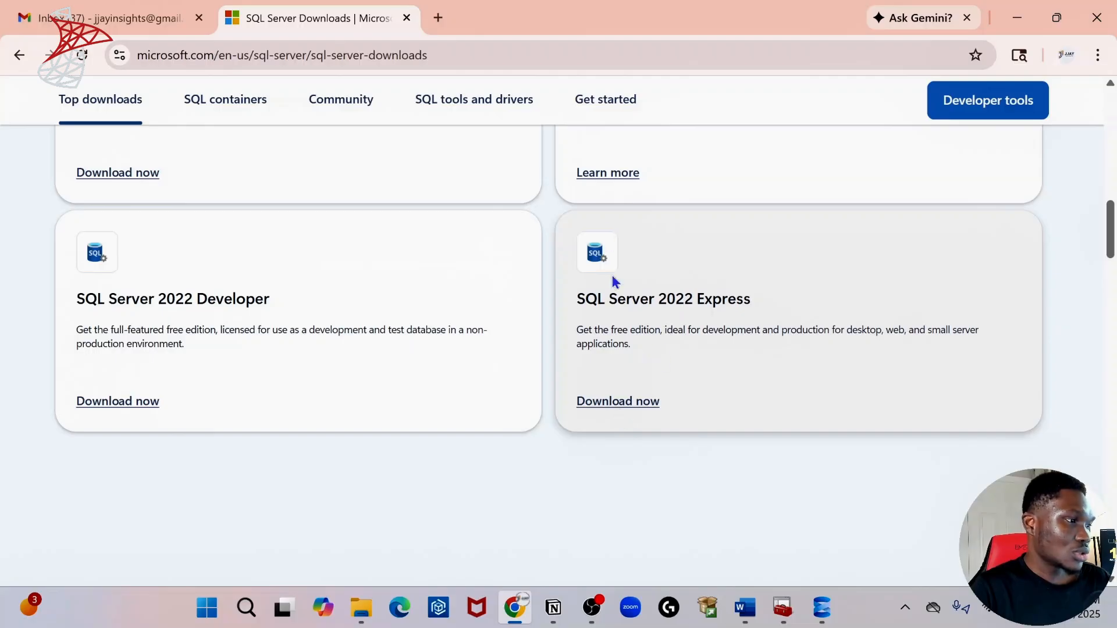
Download the SQL Server 2022 Express installer and launch it.
left_click(638, 404)
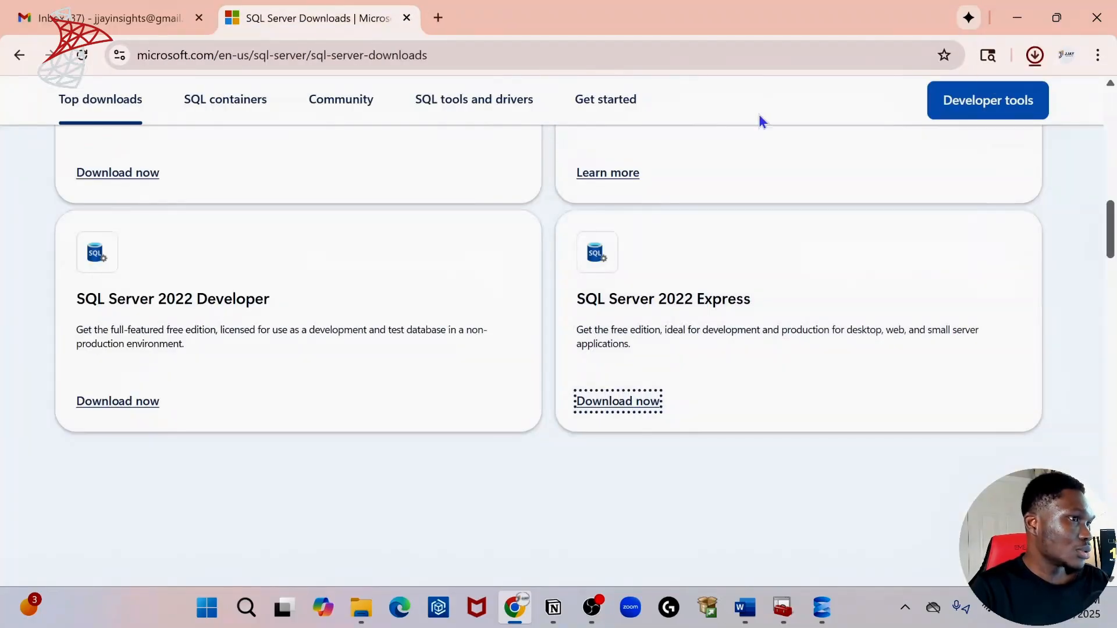
left_click(1039, 57)
left_click(882, 129)
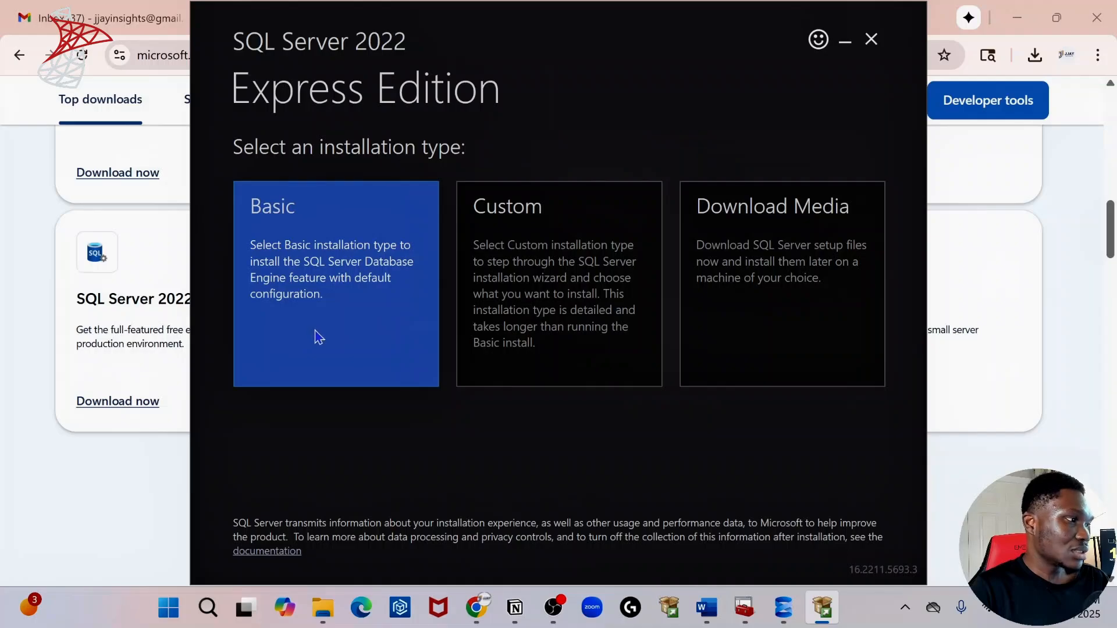
Start a Basic installation of the Express Edition, accepting the license terms and keeping the default install location.
left_click(319, 338)
scroll(292, 459, "down", 10)
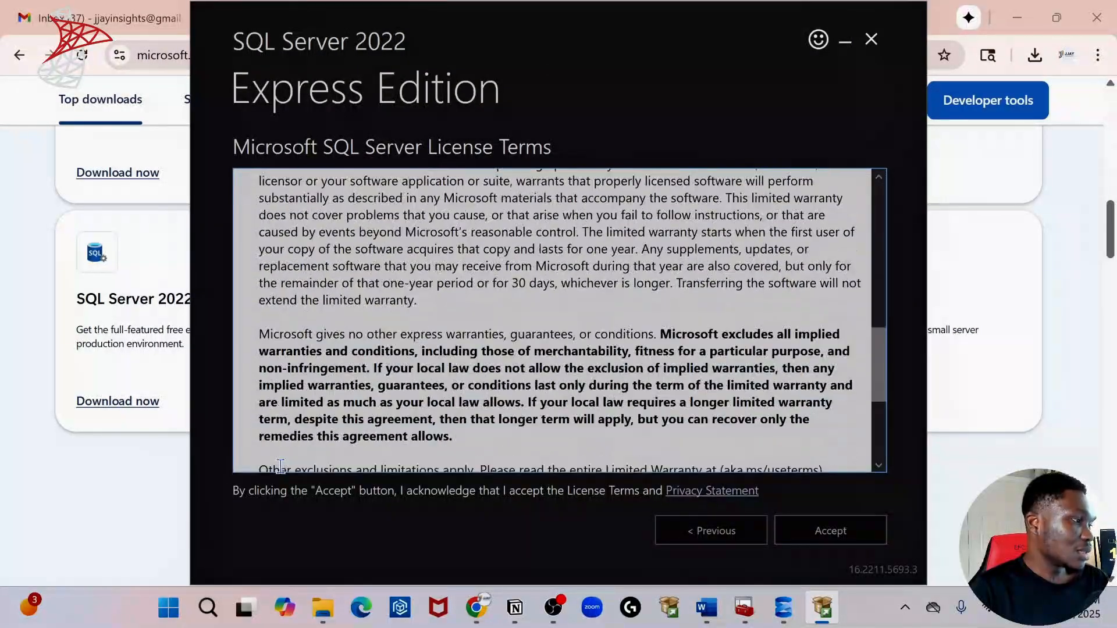
left_click(860, 540)
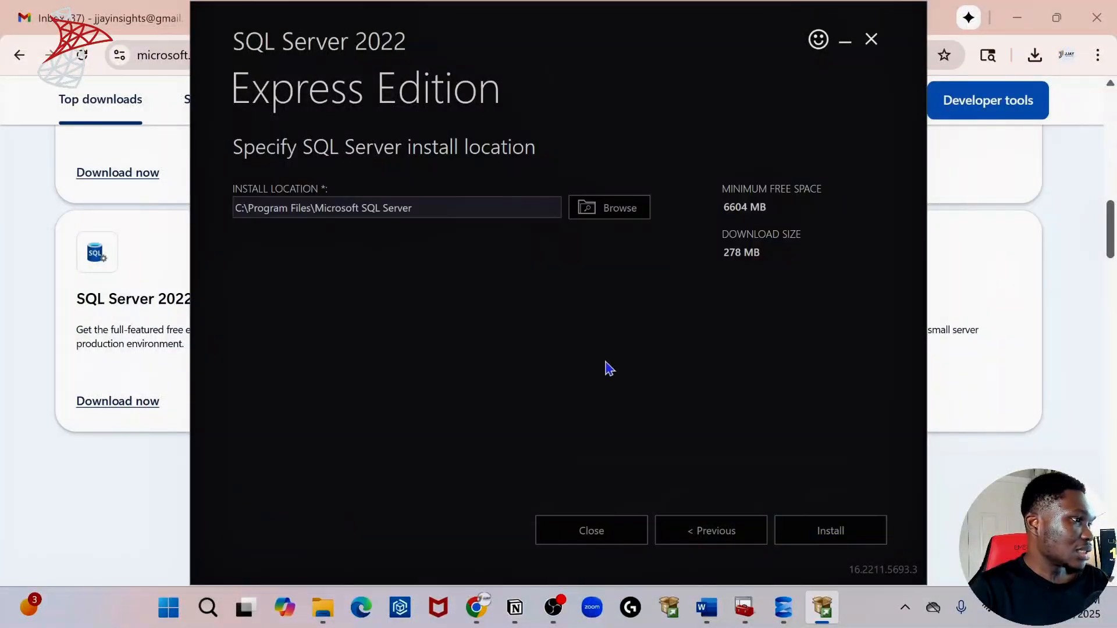
left_click(823, 538)
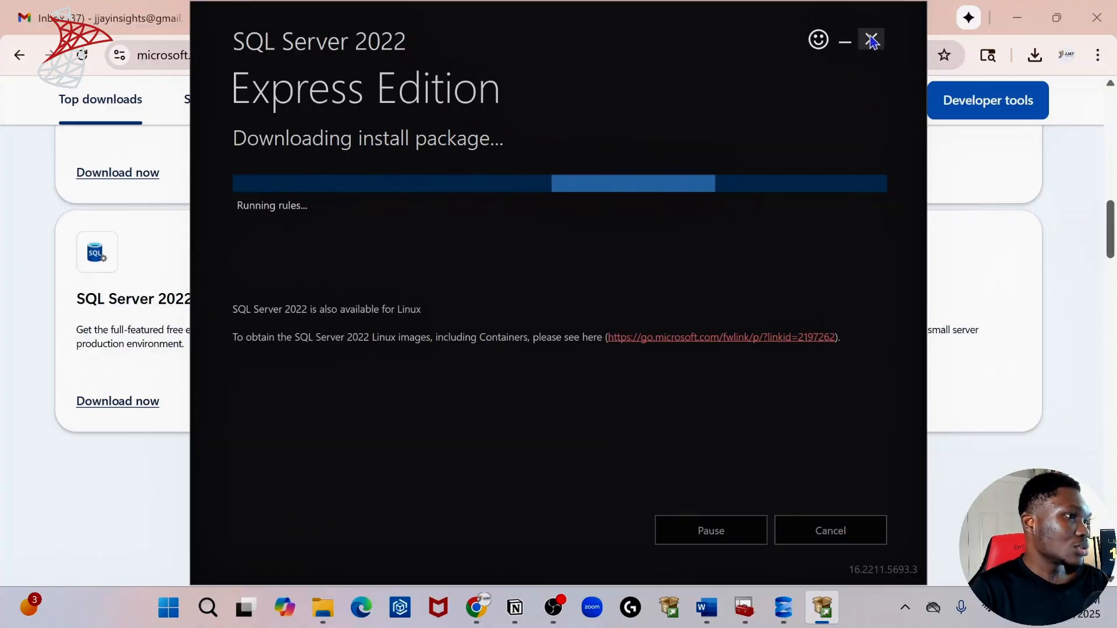
Pause the install package download and exit the SQL Server installer.
left_click(714, 529)
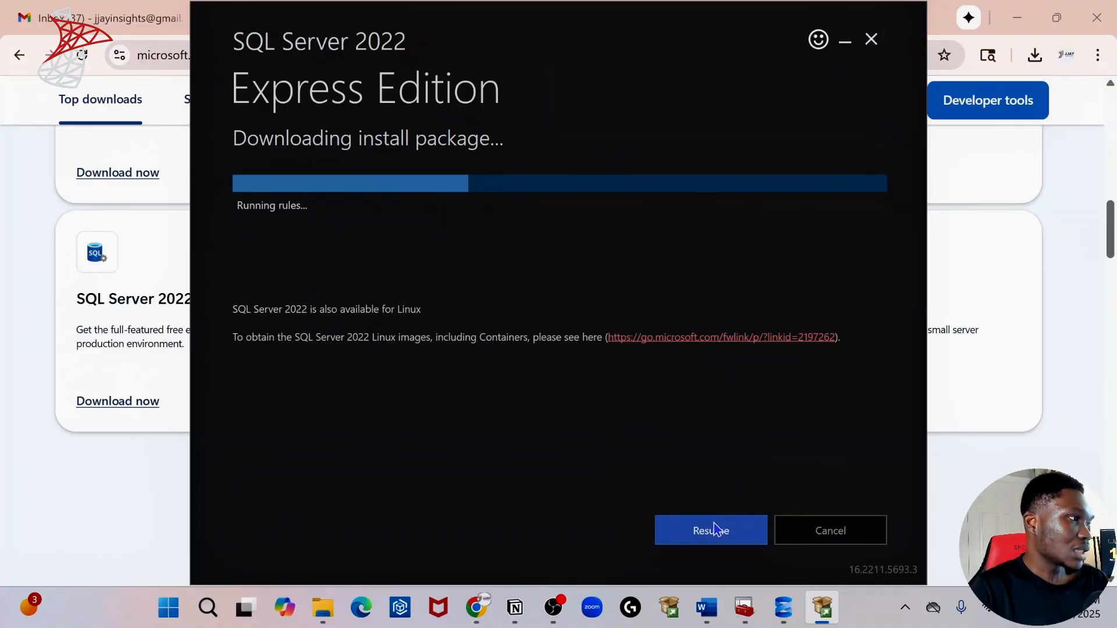
left_click_drag(640, 45, 592, 82)
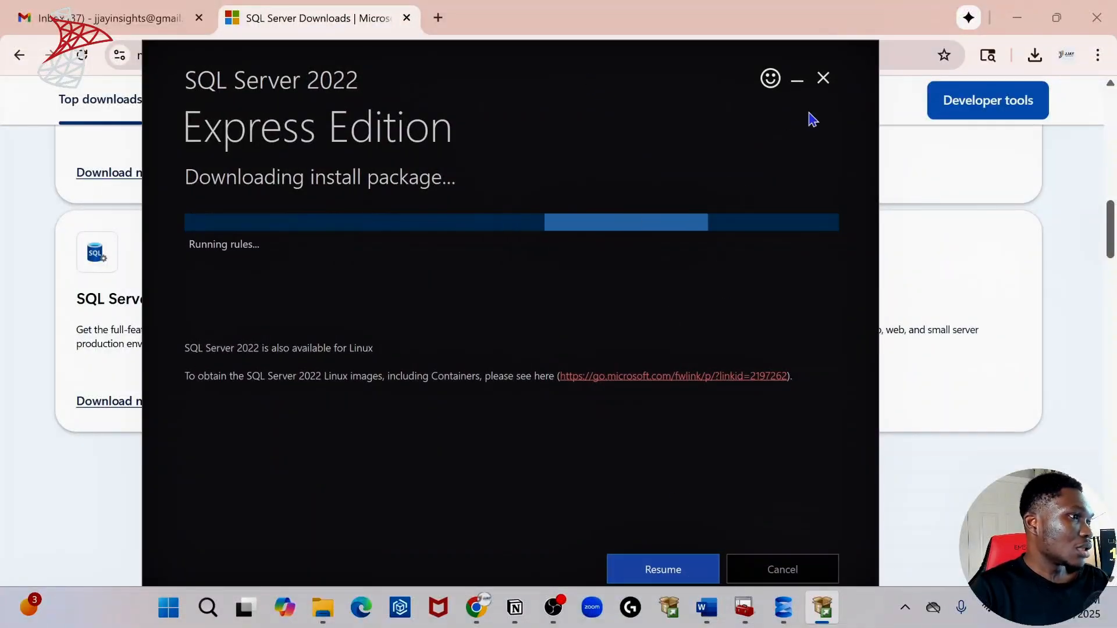
left_click(823, 78)
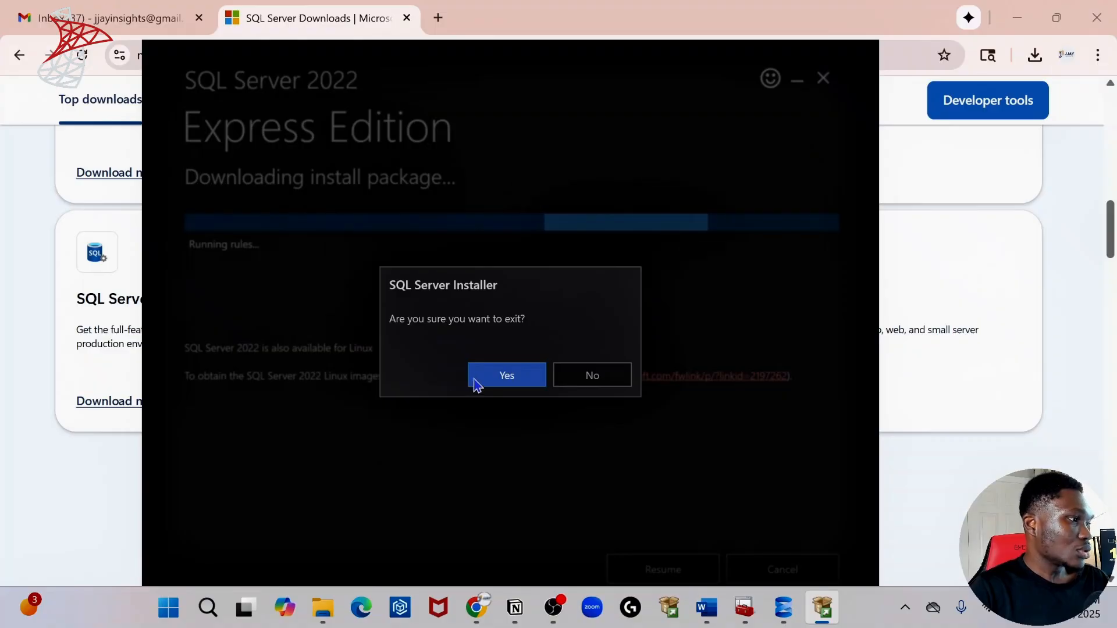
left_click(488, 376)
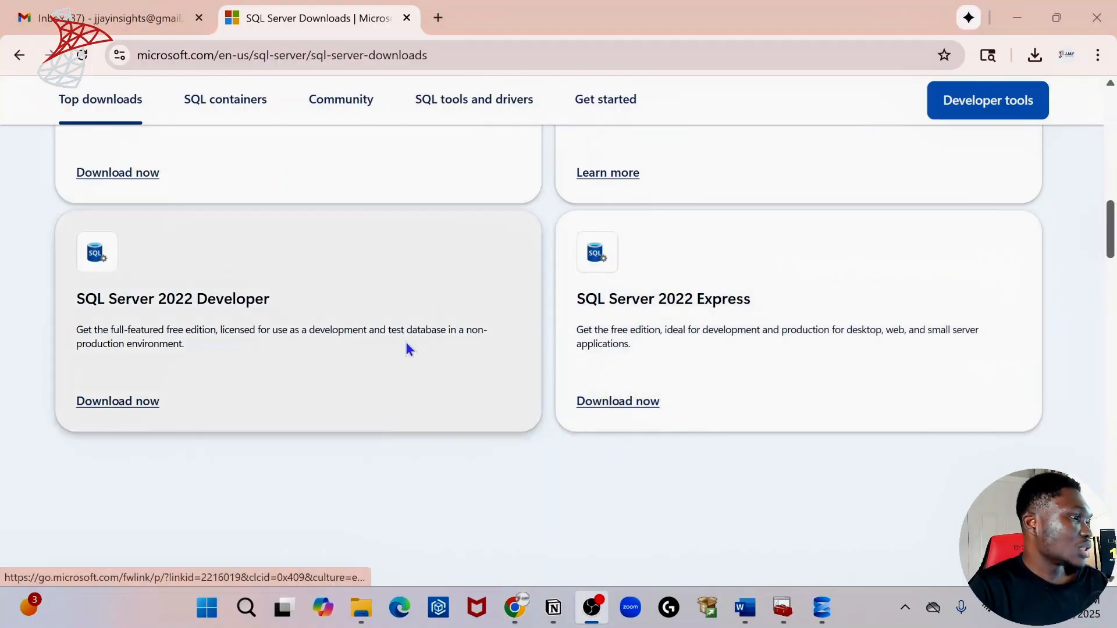
Open a new browser tab and enter "sql" as the beginning of a web search.
scroll(539, 476, "down", 4)
scroll(553, 506, "up", 7)
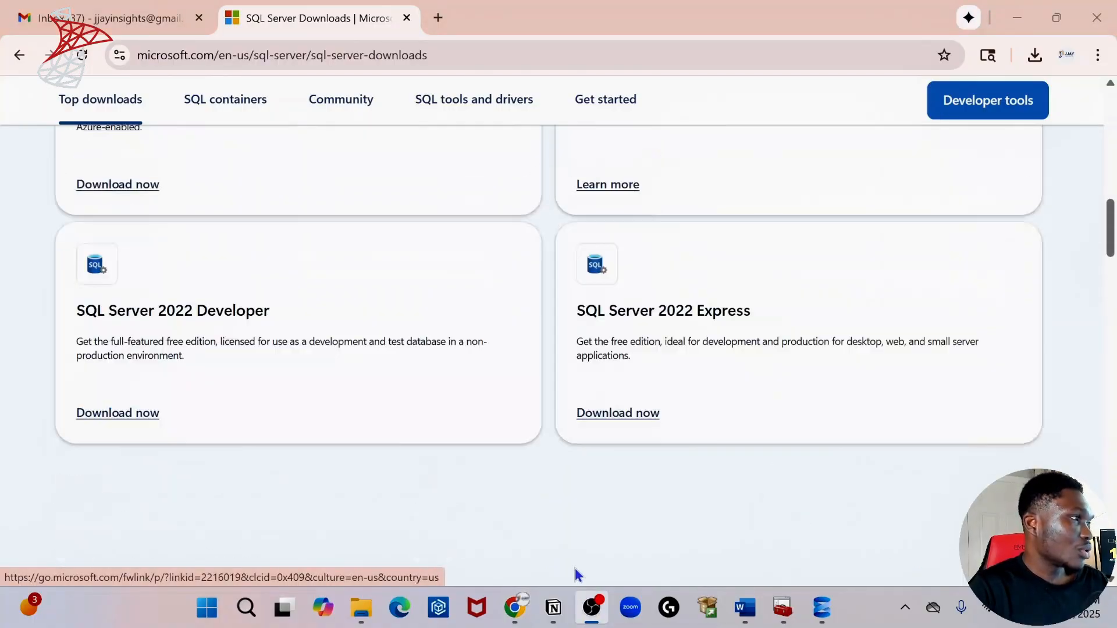
scroll(471, 259, "up", 5)
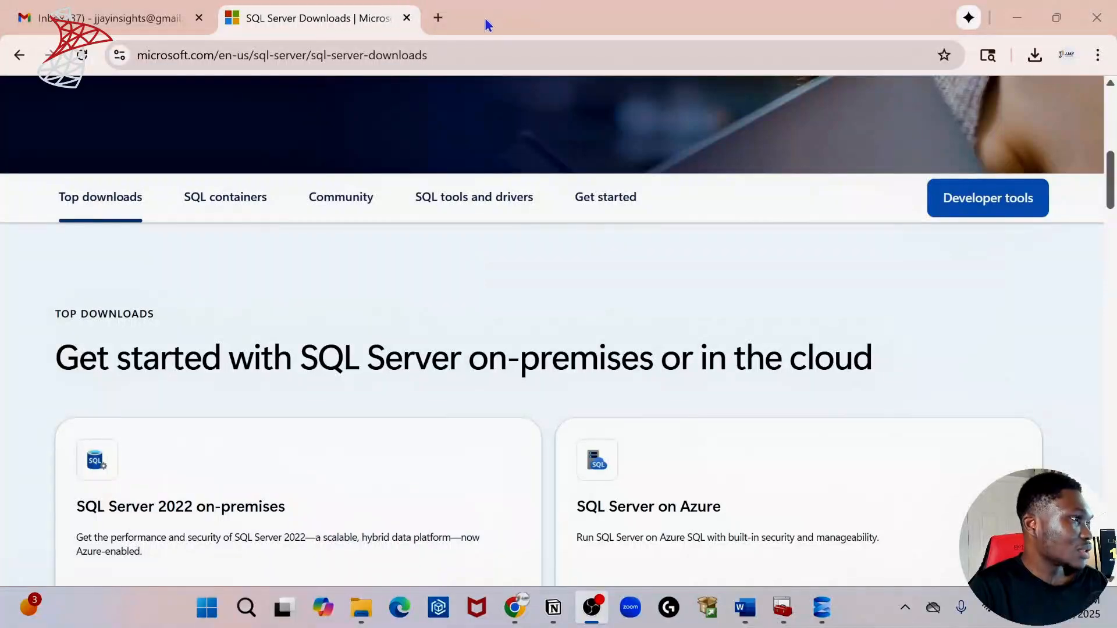
left_click(439, 18)
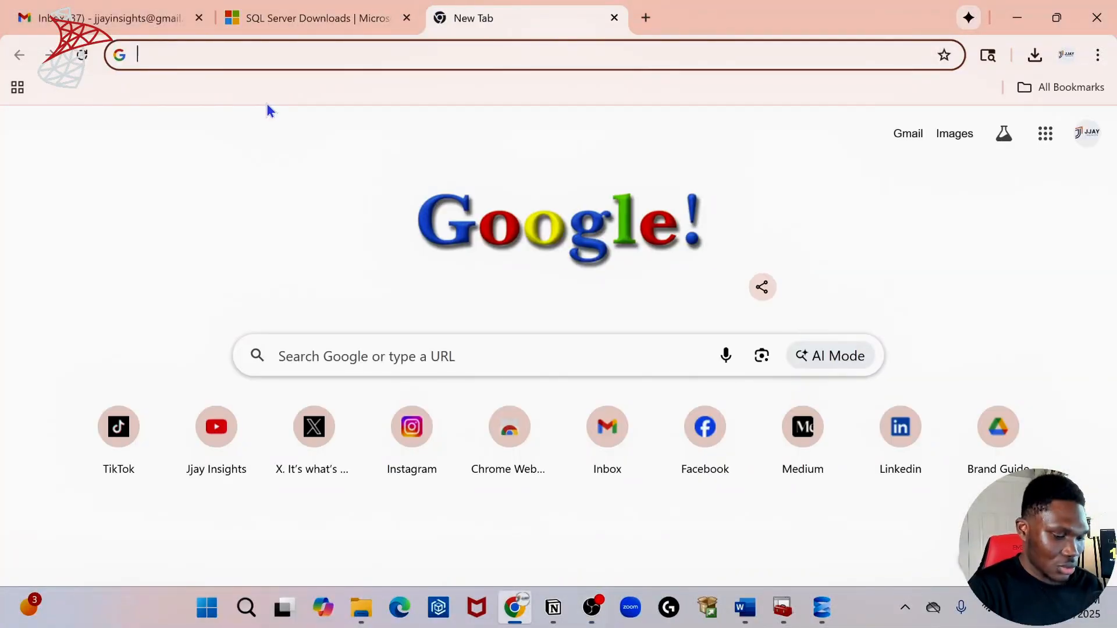
type("sql")
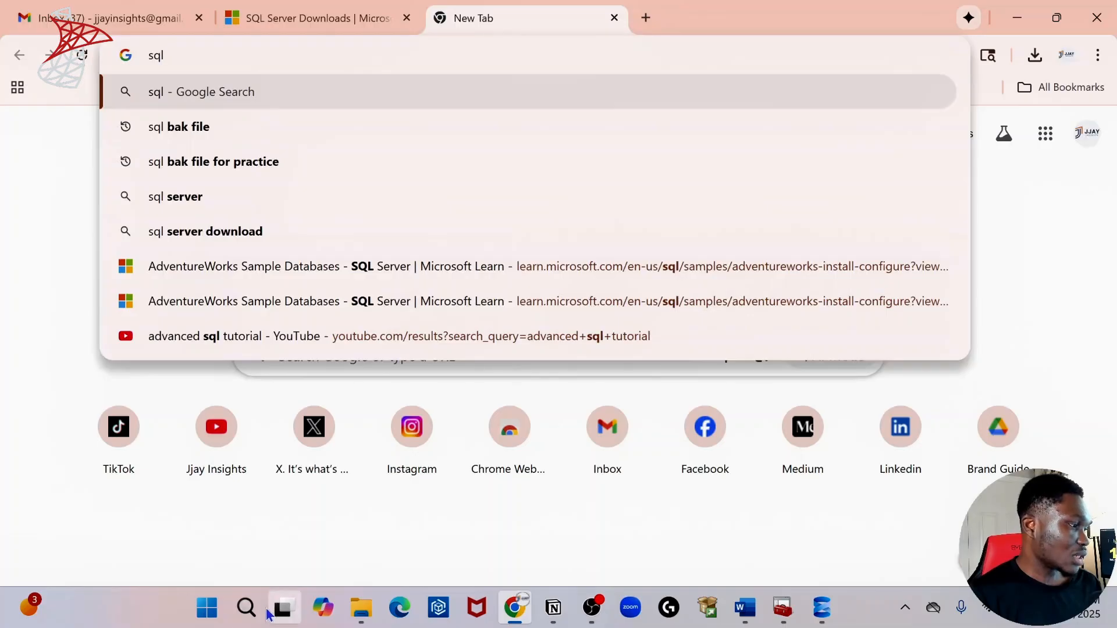
Launch SQL Server 2022 Configuration Manager from the Windows search and maximize its window.
left_click(246, 609)
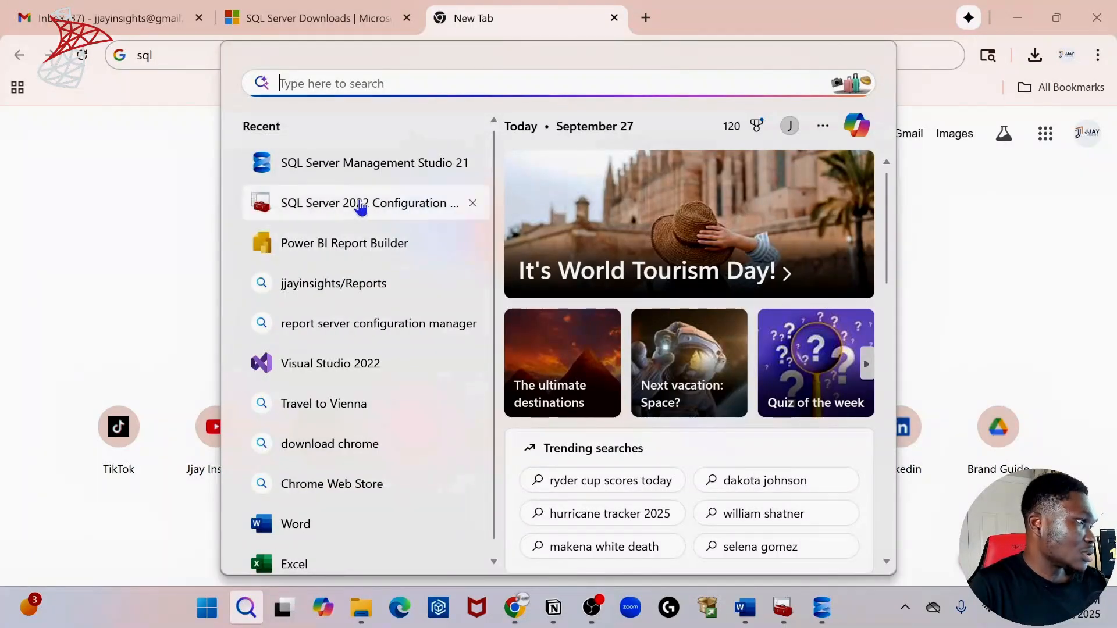
left_click(387, 210)
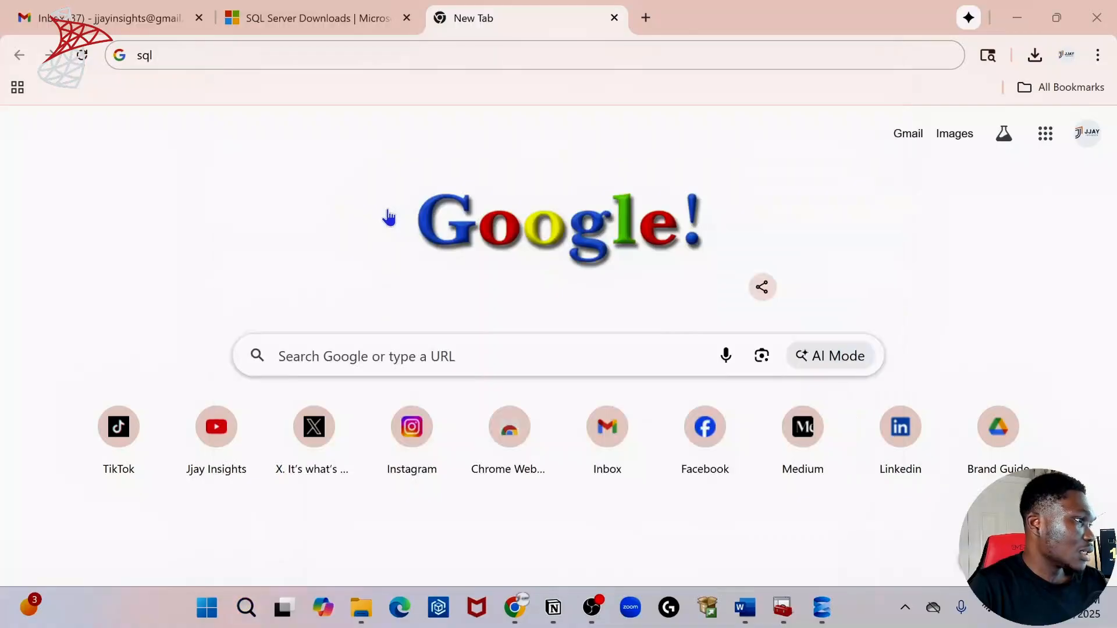
left_click(491, 441)
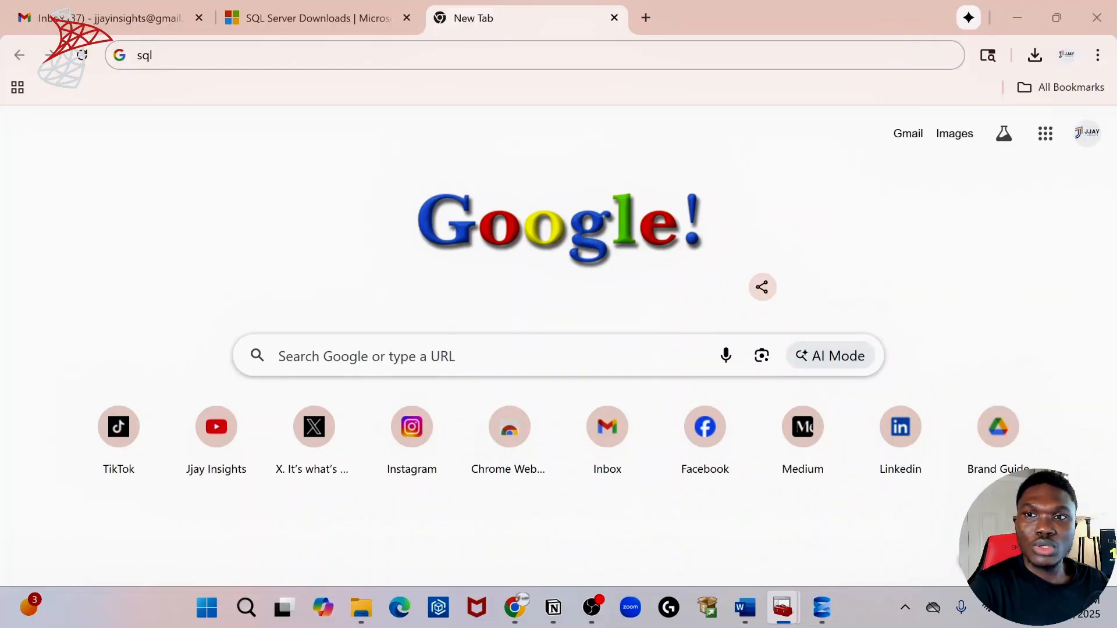
left_click_drag(888, 160, 574, 70)
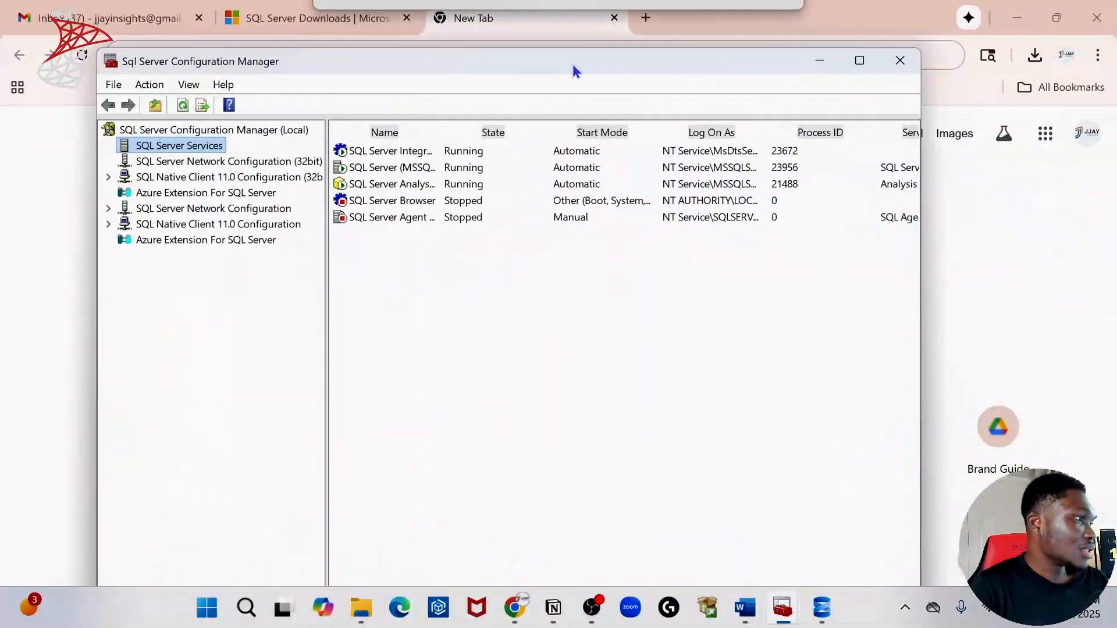
left_click(860, 61)
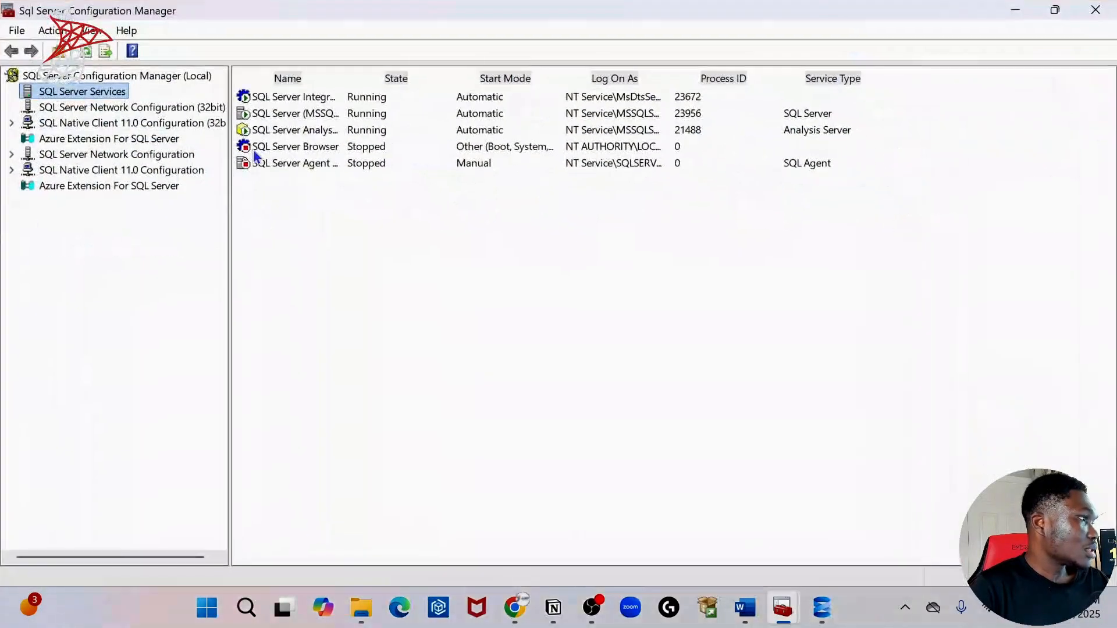
Open the properties of the SQL Server (MSSQLSERVER) service and display its Service details.
left_click(302, 113)
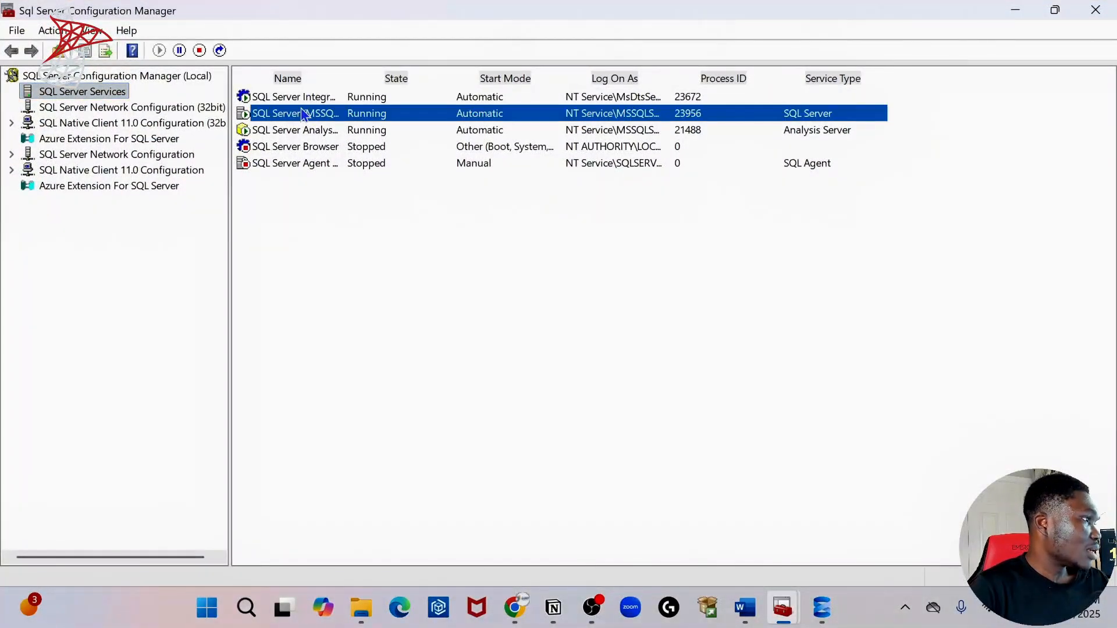
right_click(302, 113)
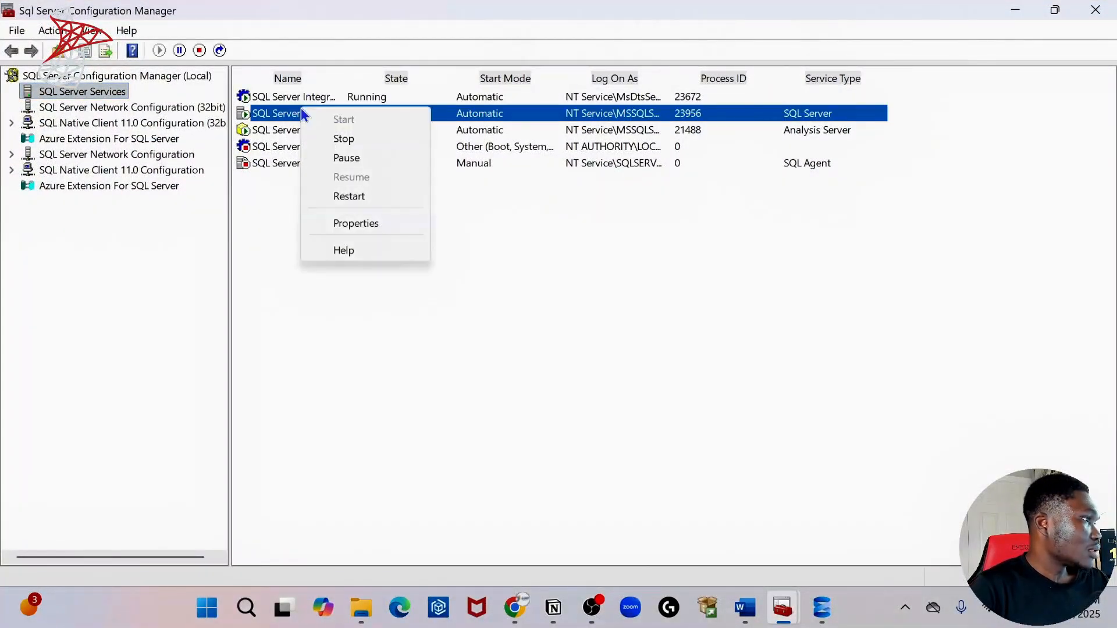
left_click(375, 223)
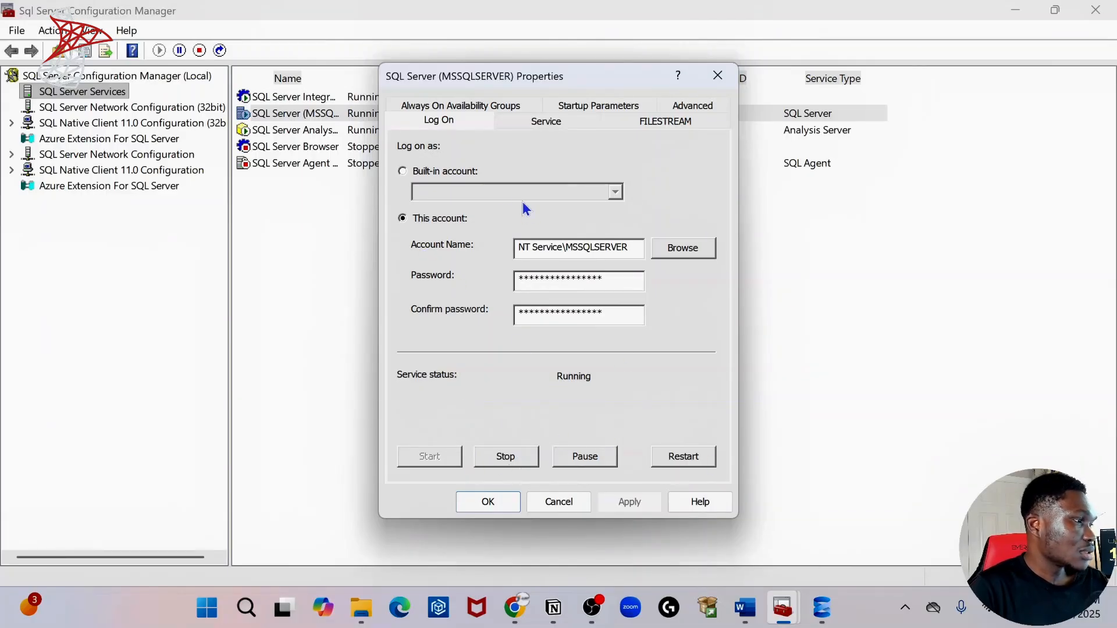
left_click(546, 121)
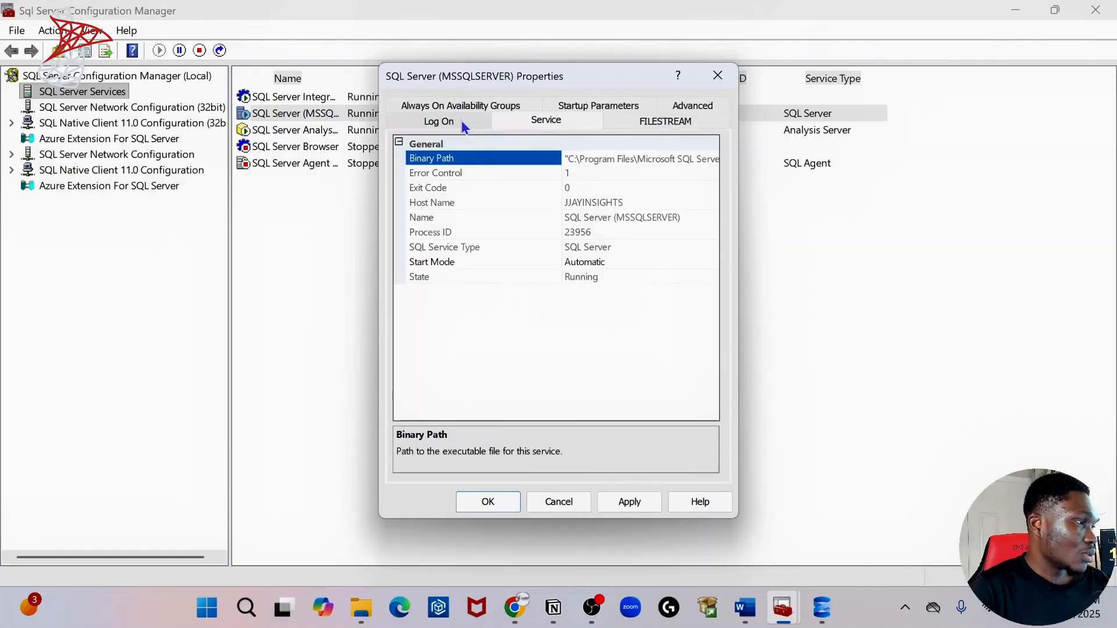
Select the Host Name value in the SQL Server service properties, then close the dialog.
left_click(618, 193)
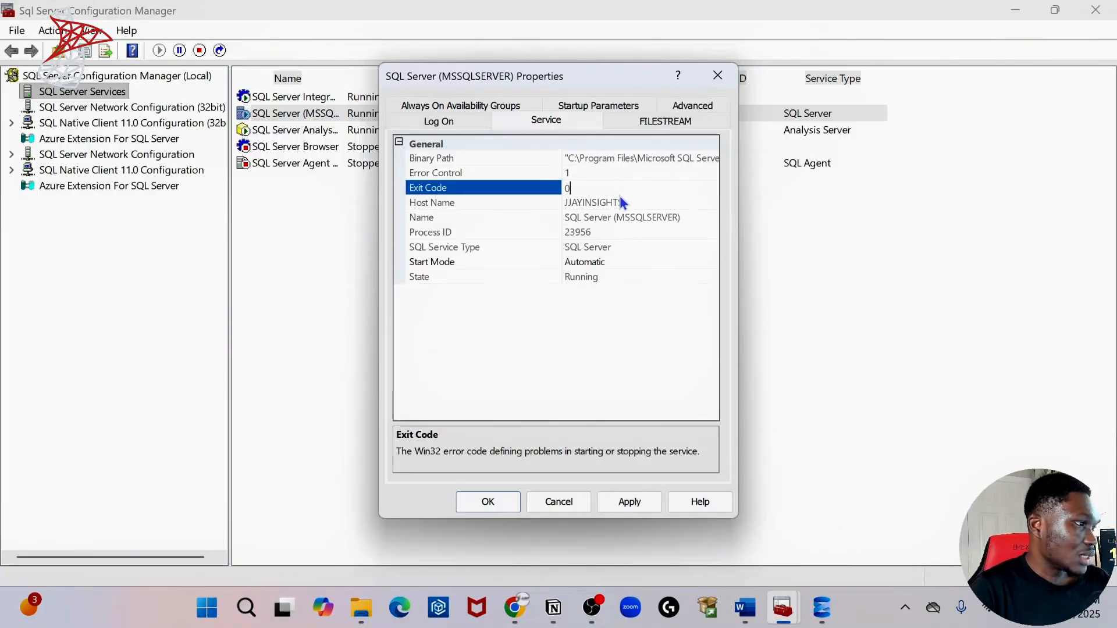
left_click(640, 204)
left_click(525, 202)
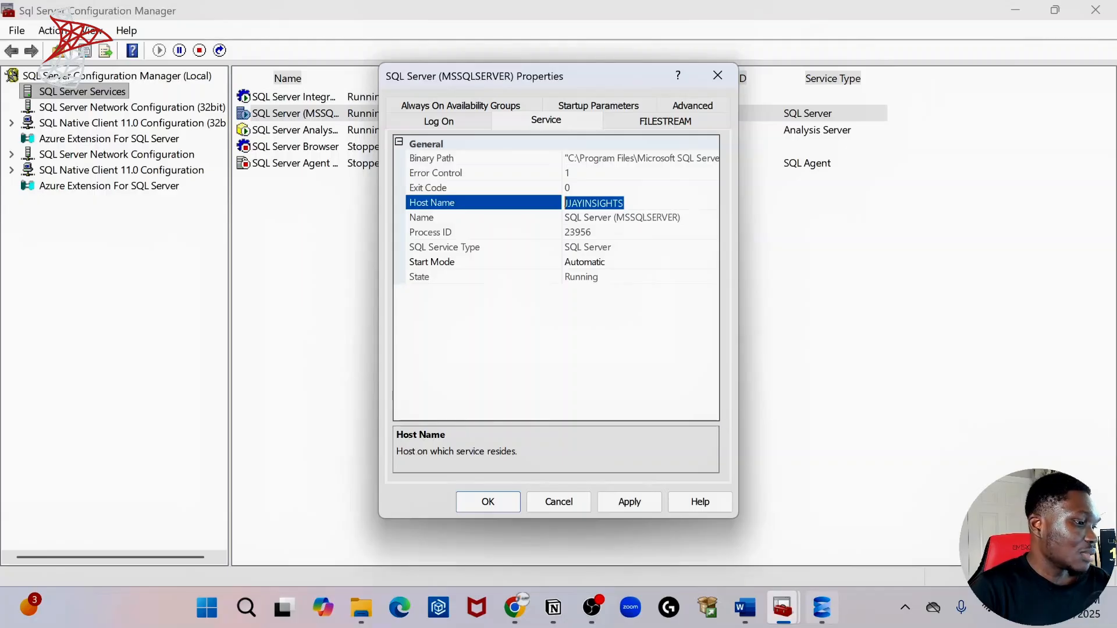
mouse_move(821, 624)
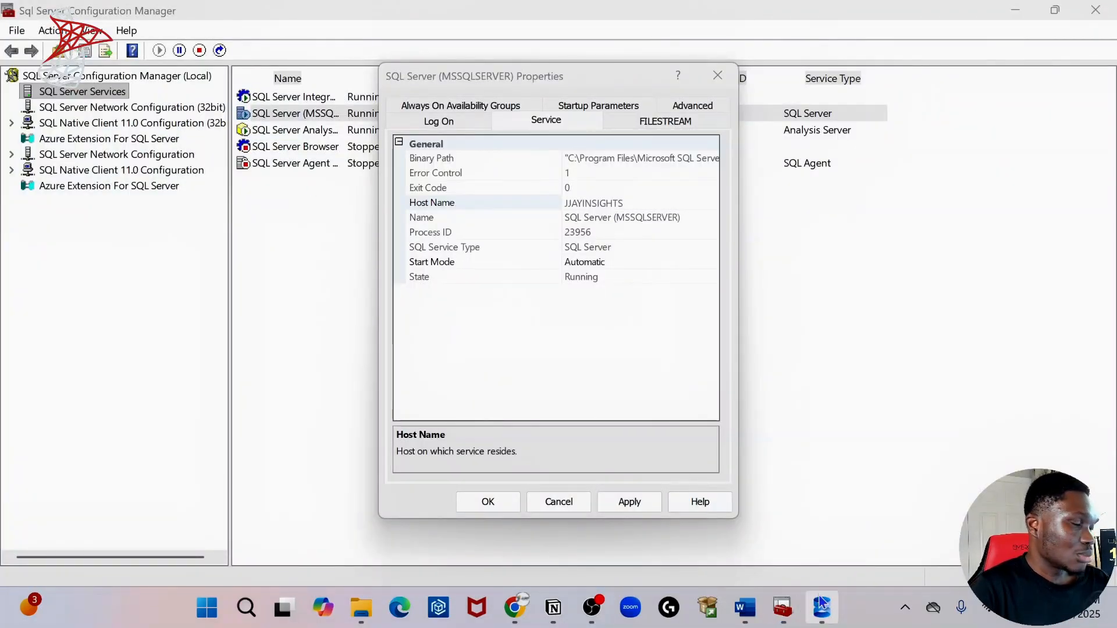
left_click(632, 205)
left_click(631, 205)
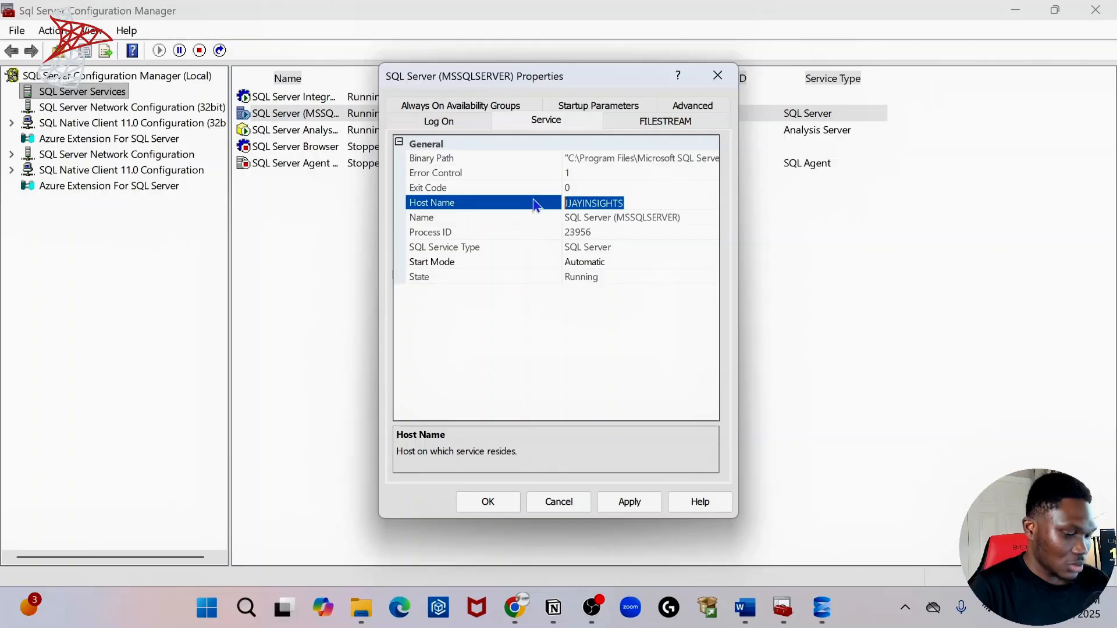
left_click(719, 75)
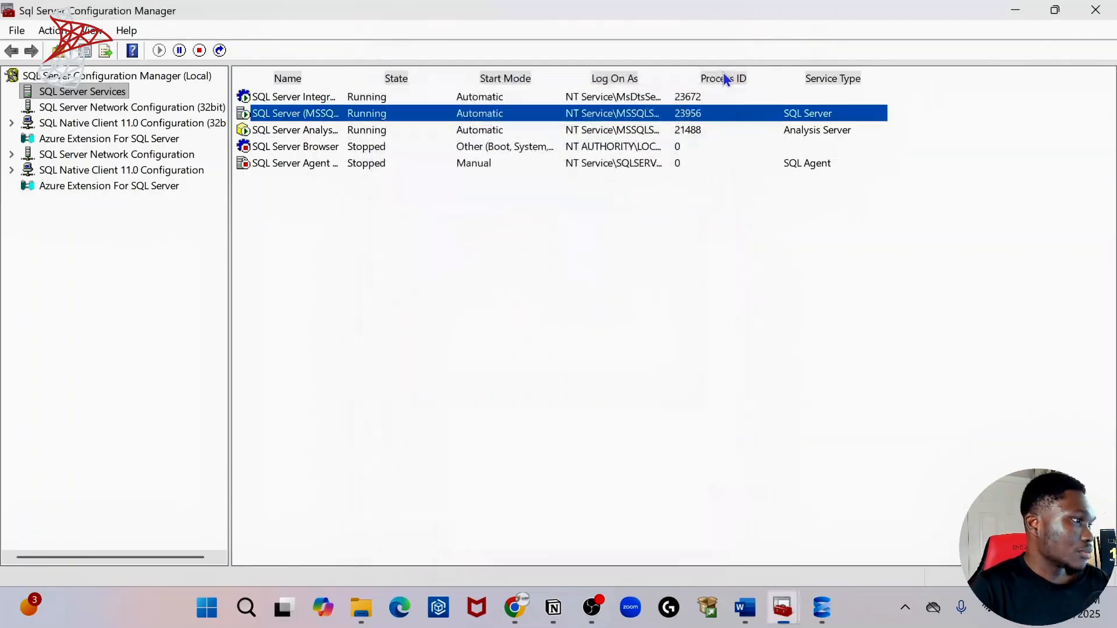
Search the web for "sql server management studio" in Chrome and open Microsoft Learn's Install SQL Server Management Studio article.
left_click(515, 608)
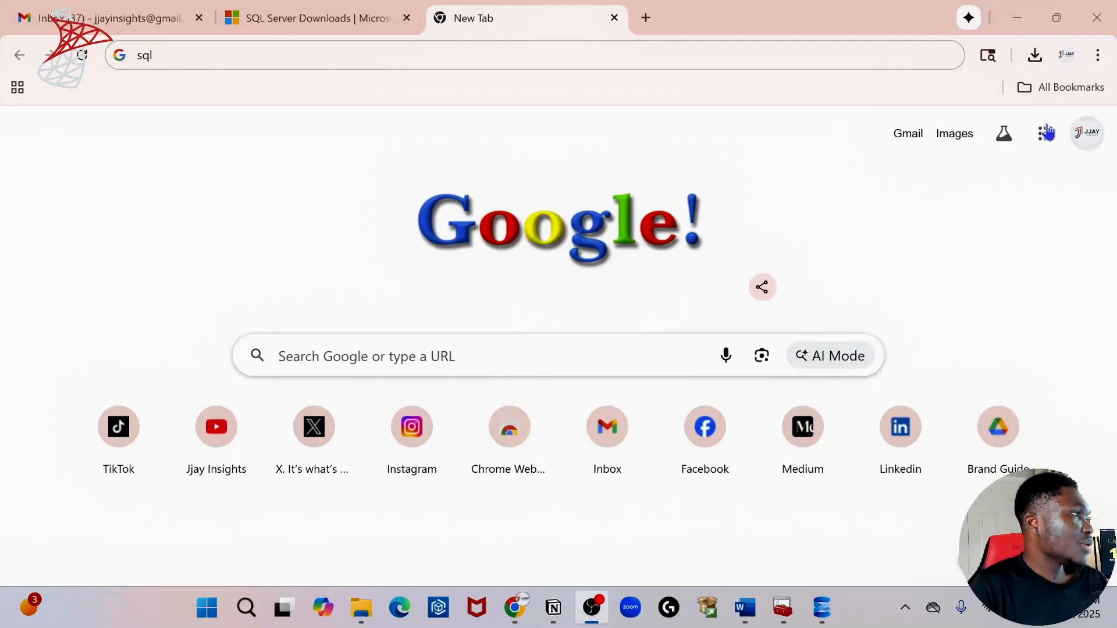
left_click(157, 53)
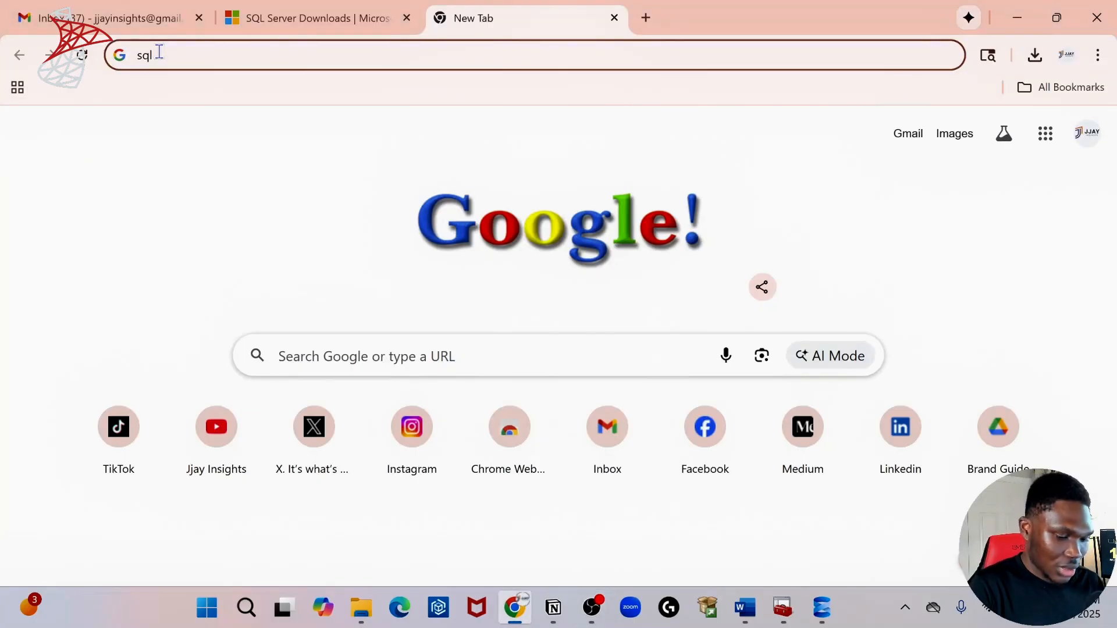
type("see")
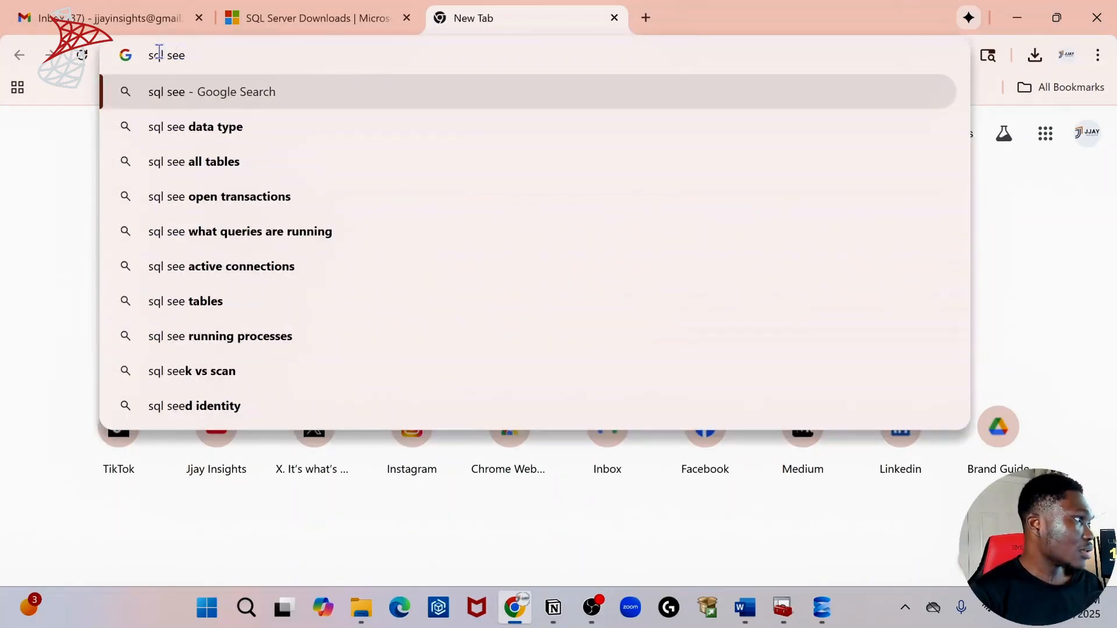
key("BackSpace")
type("rver mana")
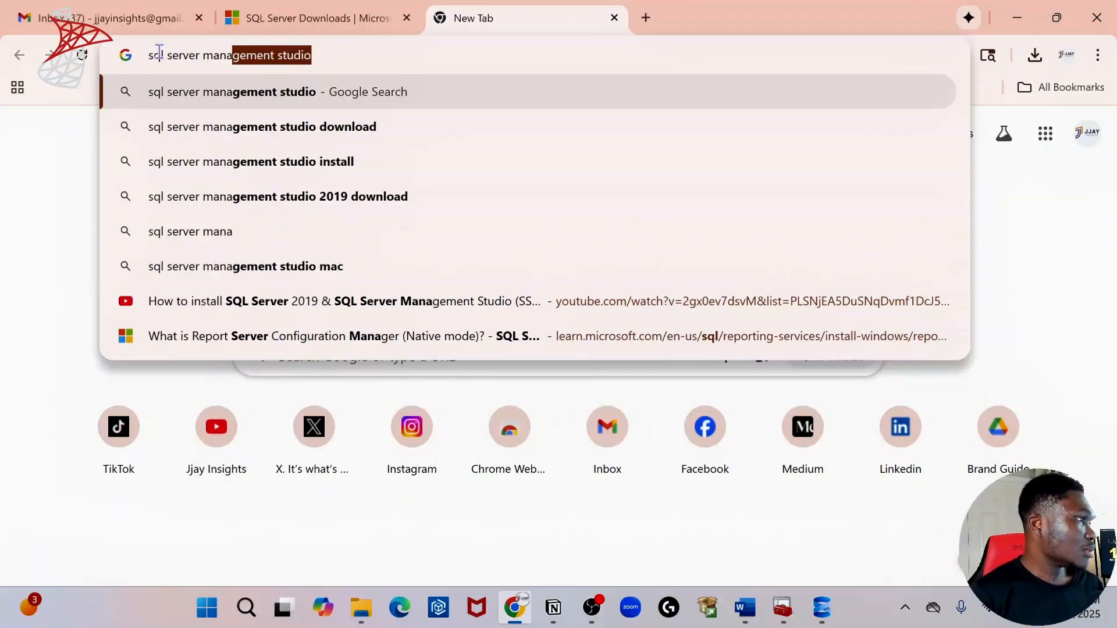
key("Return")
left_click(219, 300)
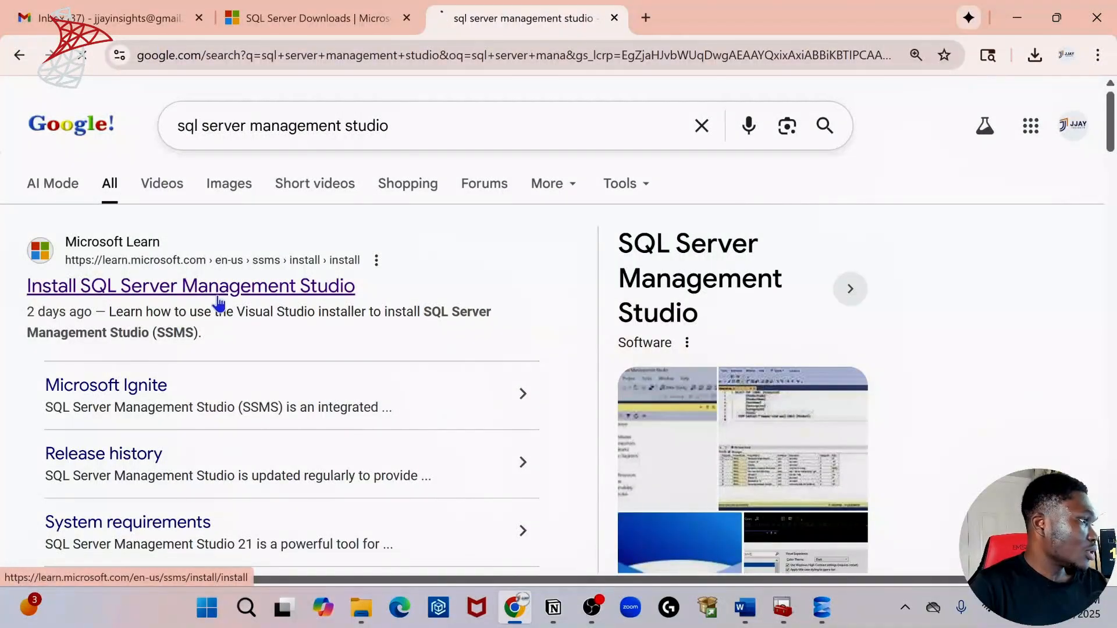
Download the SSMS 21 installer from the key information table in the Microsoft Learn article.
scroll(343, 425, "down", 2)
scroll(590, 415, "up", 2)
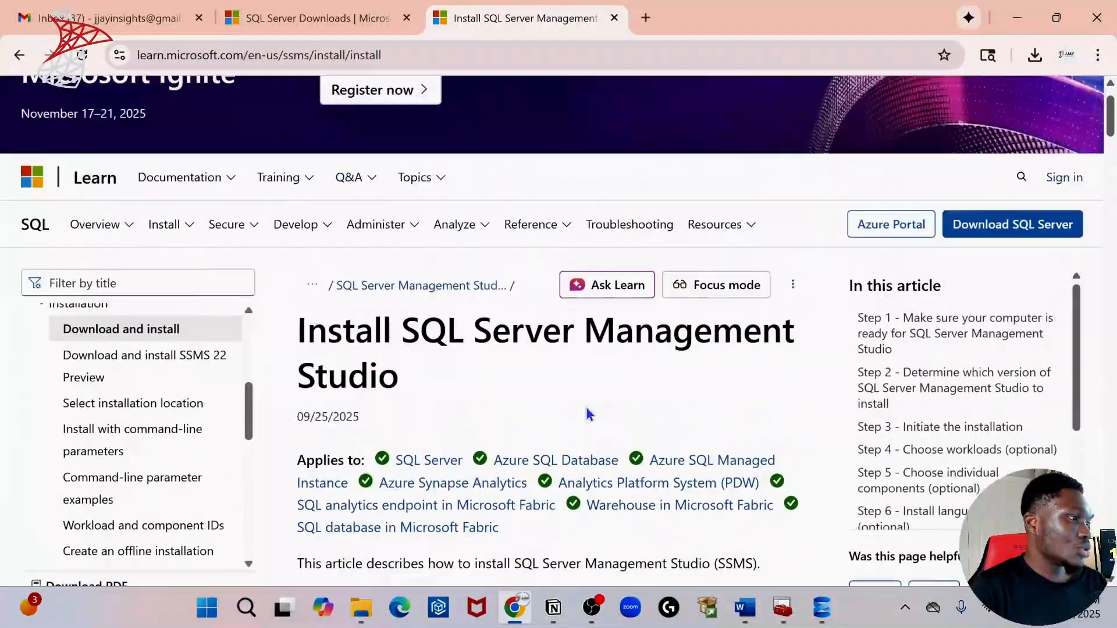
scroll(590, 414, "up", 1)
scroll(673, 456, "down", 5)
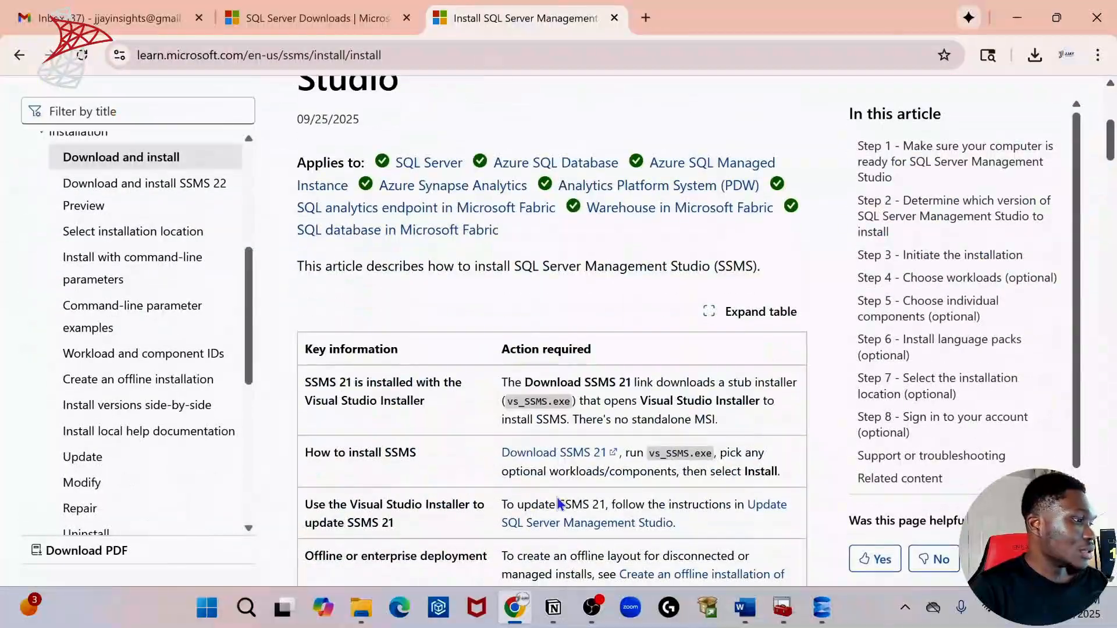
scroll(558, 503, "down", 3)
scroll(594, 480, "up", 1)
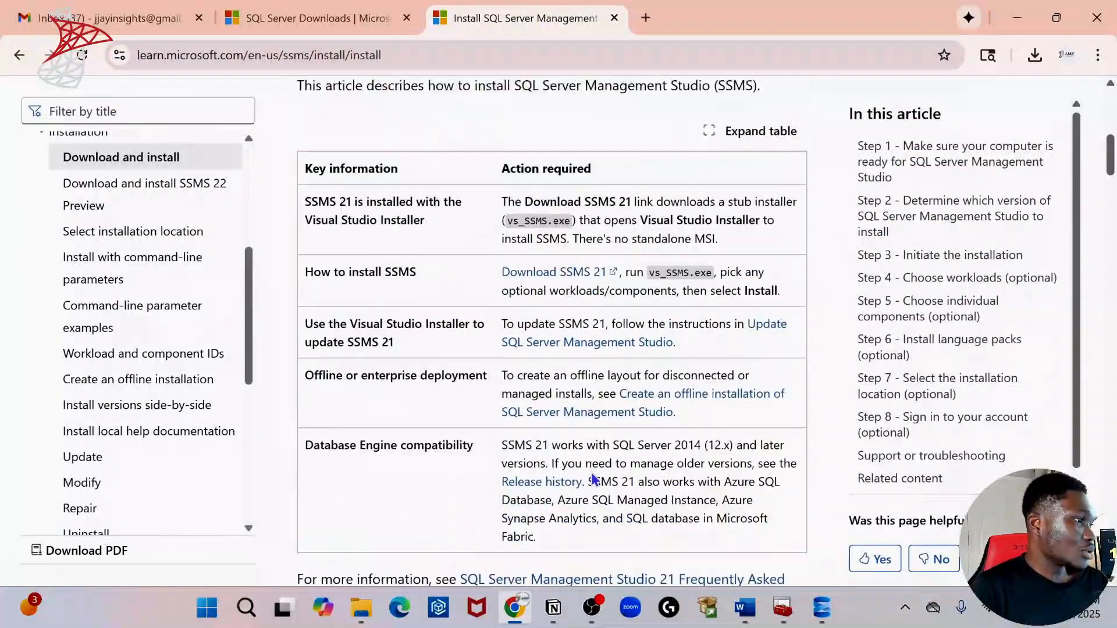
scroll(594, 480, "up", 3)
scroll(569, 533, "down", 3)
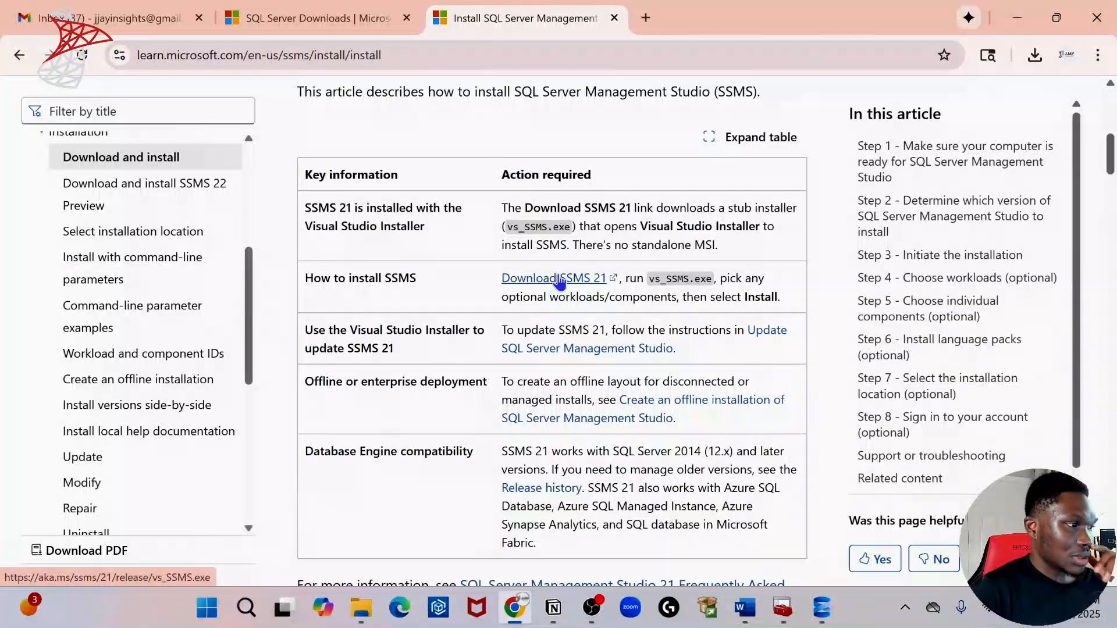
left_click(563, 281)
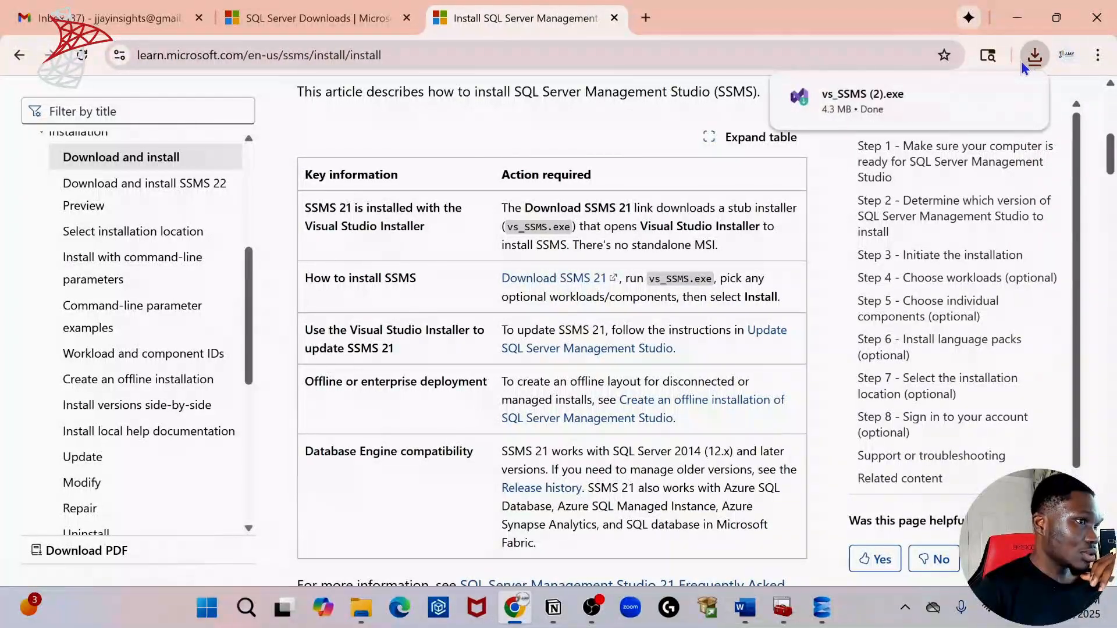
Run the downloaded vs_SSMS (2).exe and continue through the Visual Studio Installer setup prompt.
left_click(1035, 54)
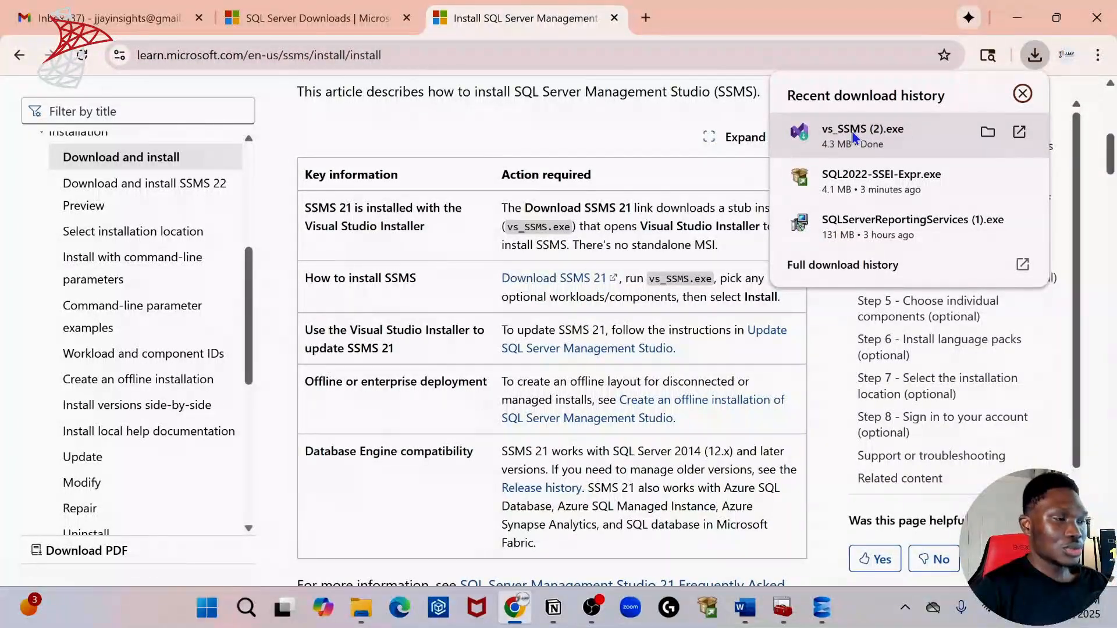
left_click(853, 130)
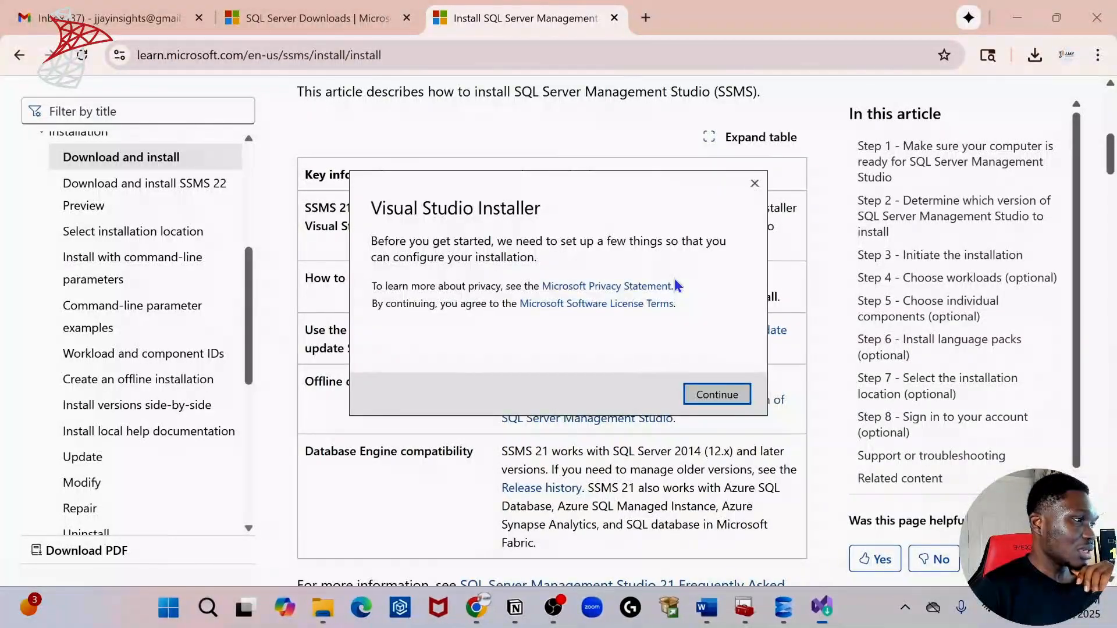
left_click(717, 395)
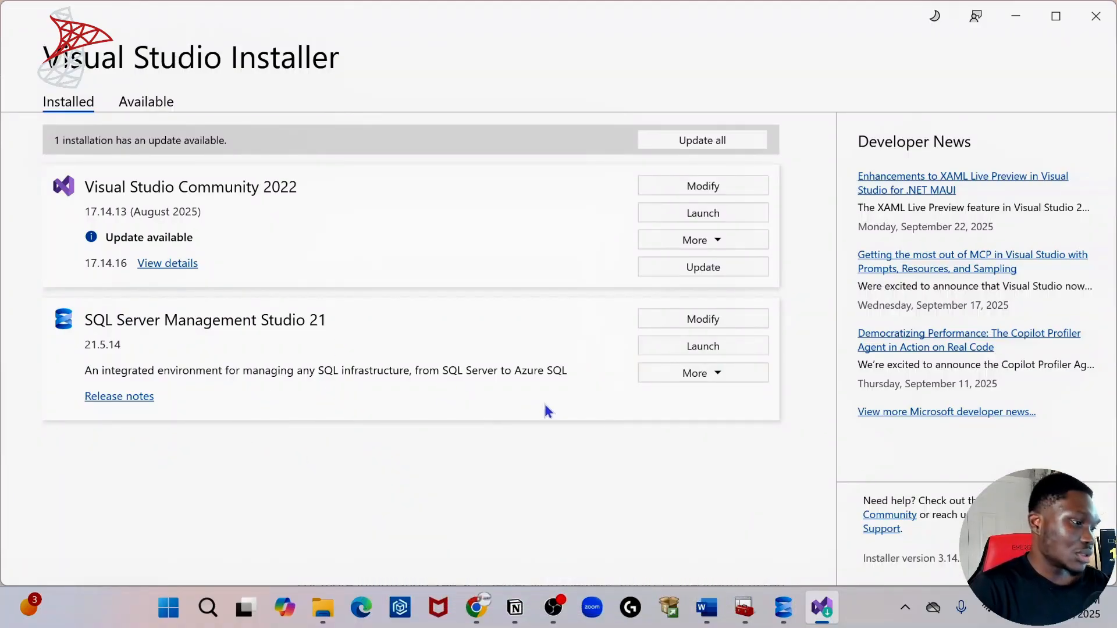
Switch to SQL Server Management Studio, show the server types available for connecting, and close the application.
mouse_move(786, 615)
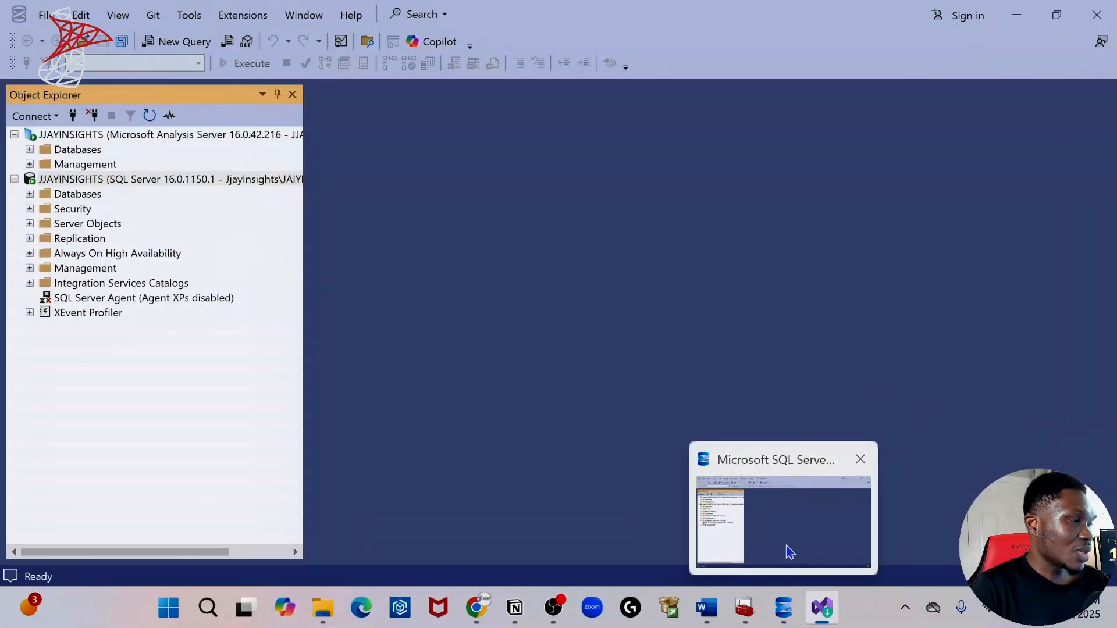
left_click(790, 552)
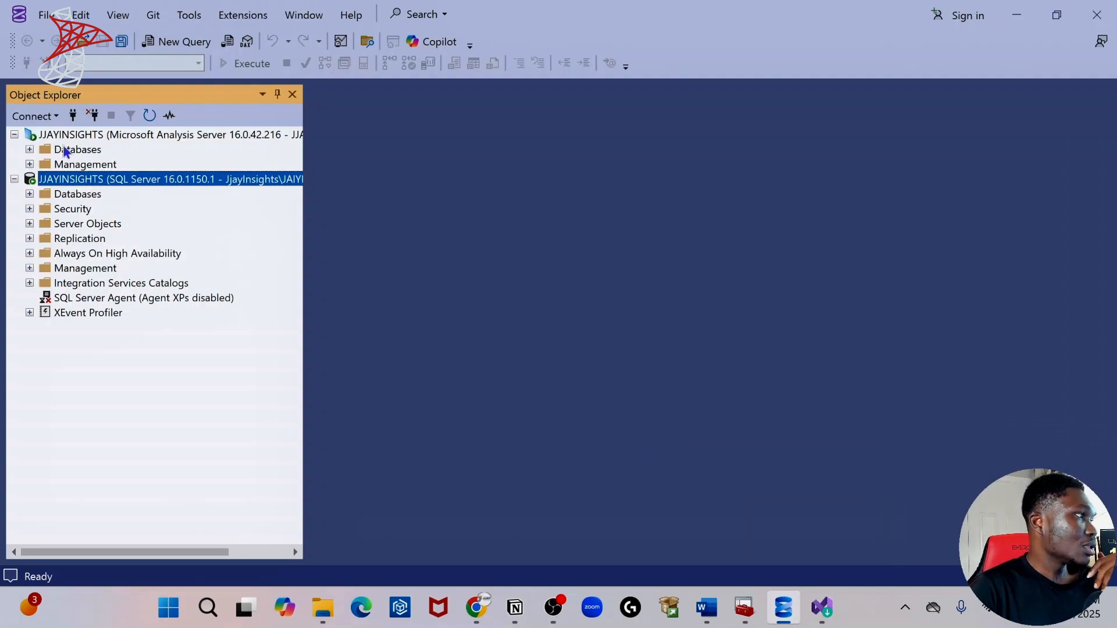
left_click(33, 116)
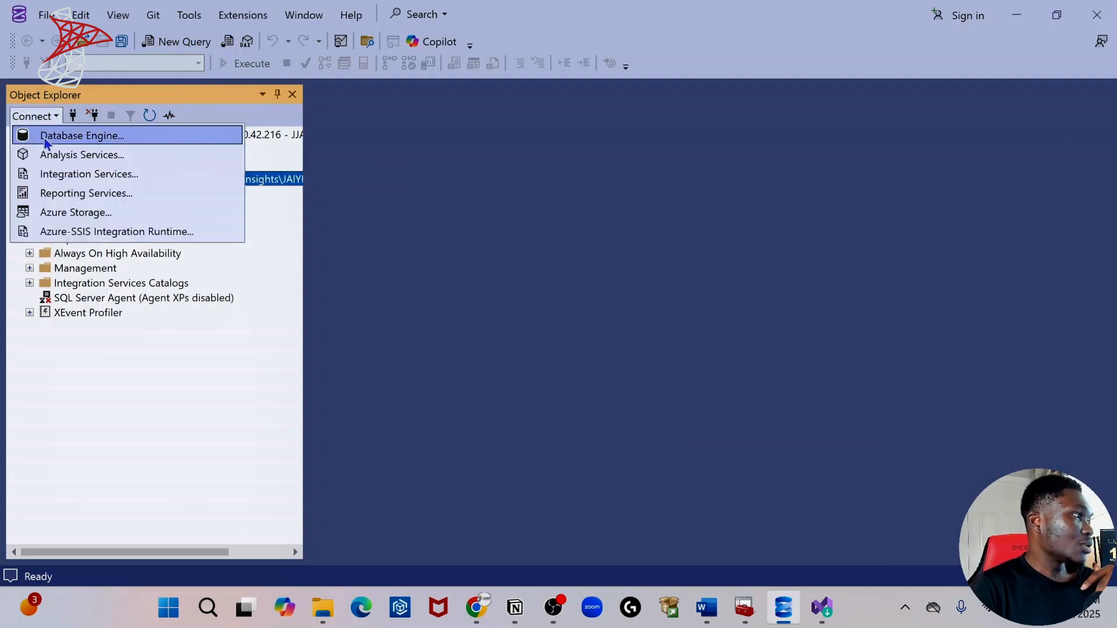
left_click(1097, 15)
left_click(1097, 16)
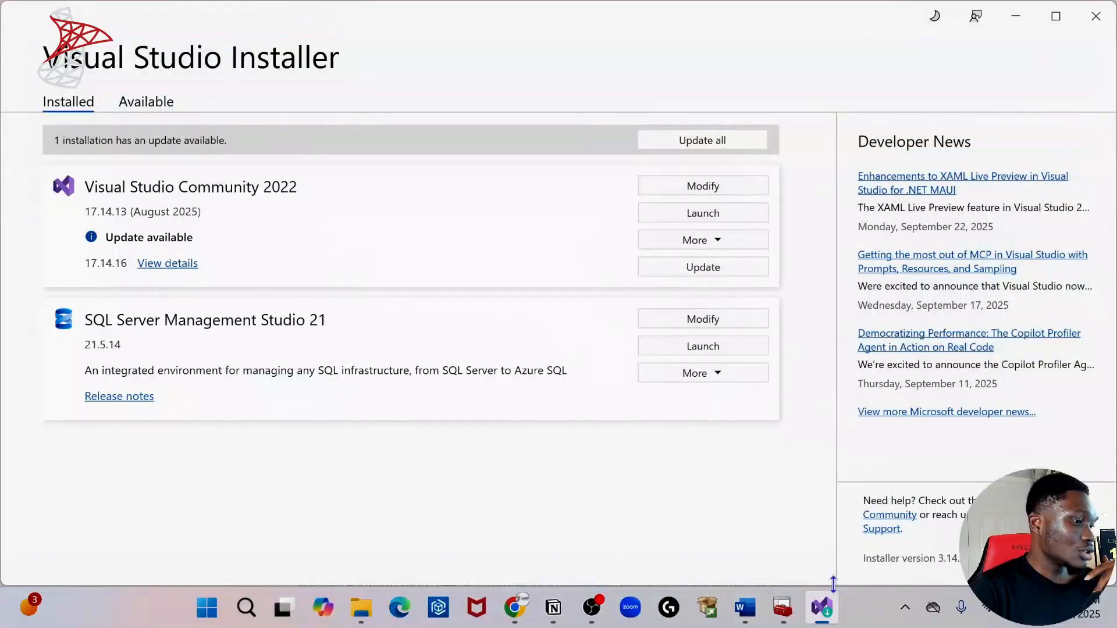
Launch SQL Server Management Studio 21, connect to the JJAYINSIGHTS Analysis Services server with Windows Authentication, and expand its Databases folder.
left_click(249, 614)
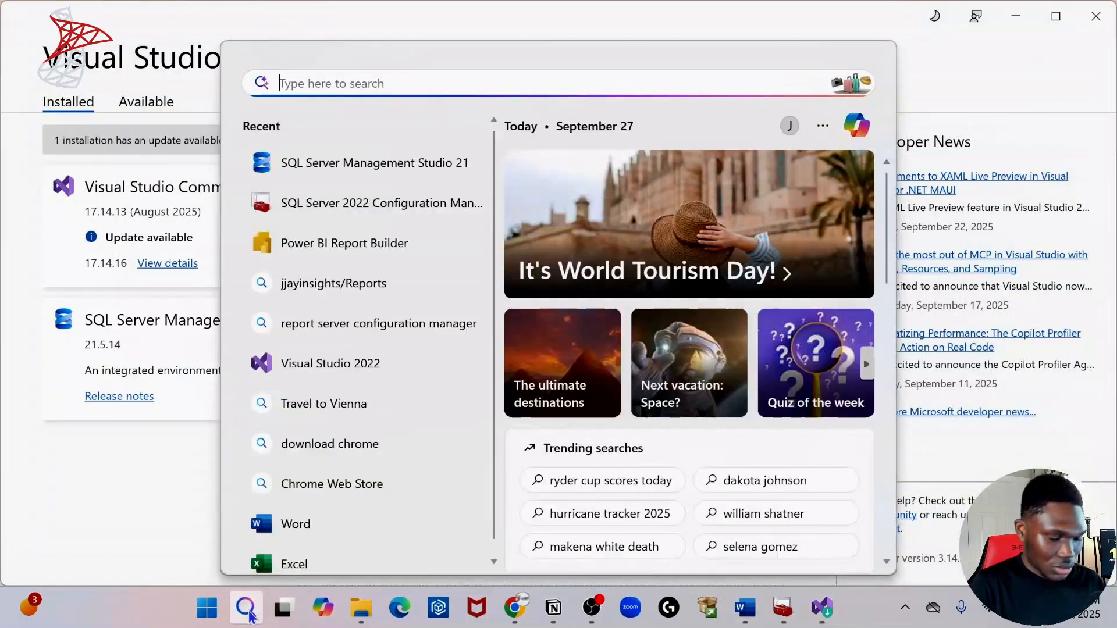
type("ssms")
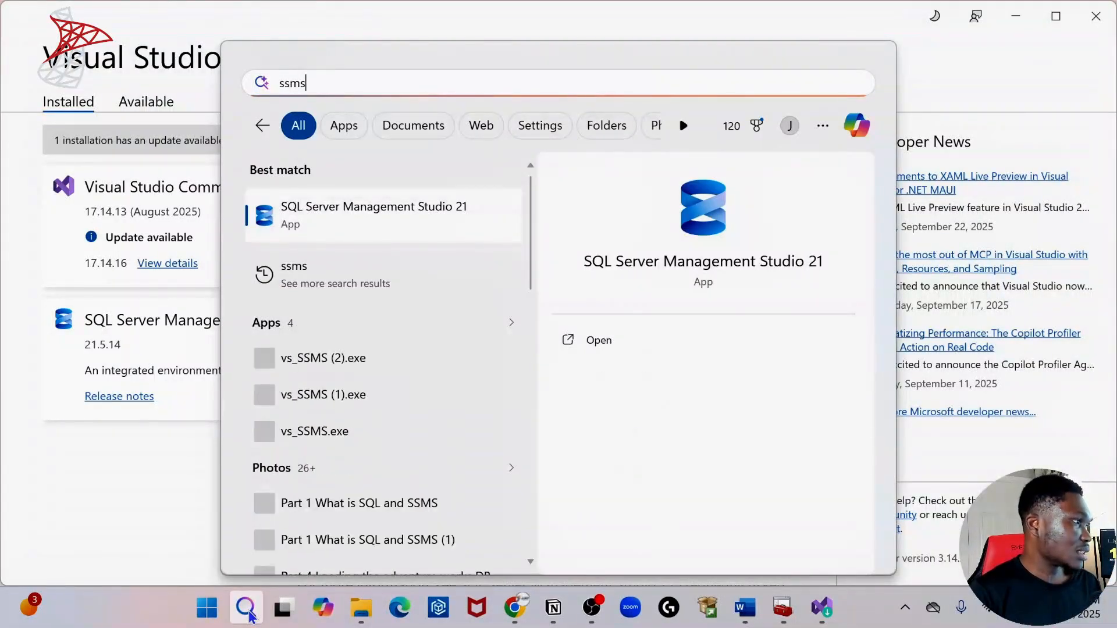
left_click(346, 232)
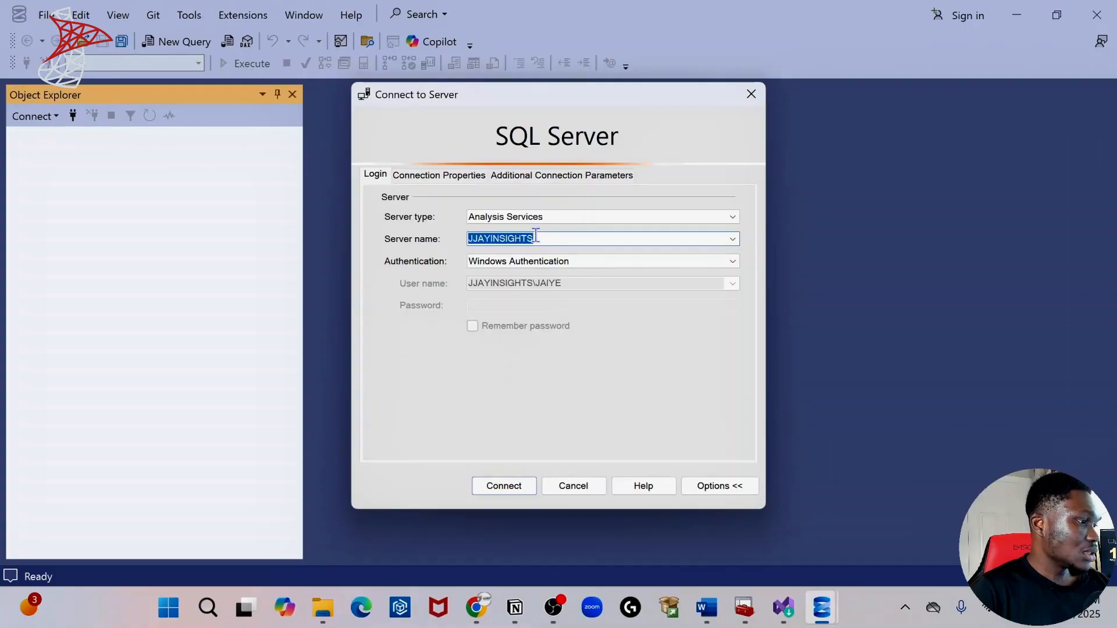
left_click(512, 484)
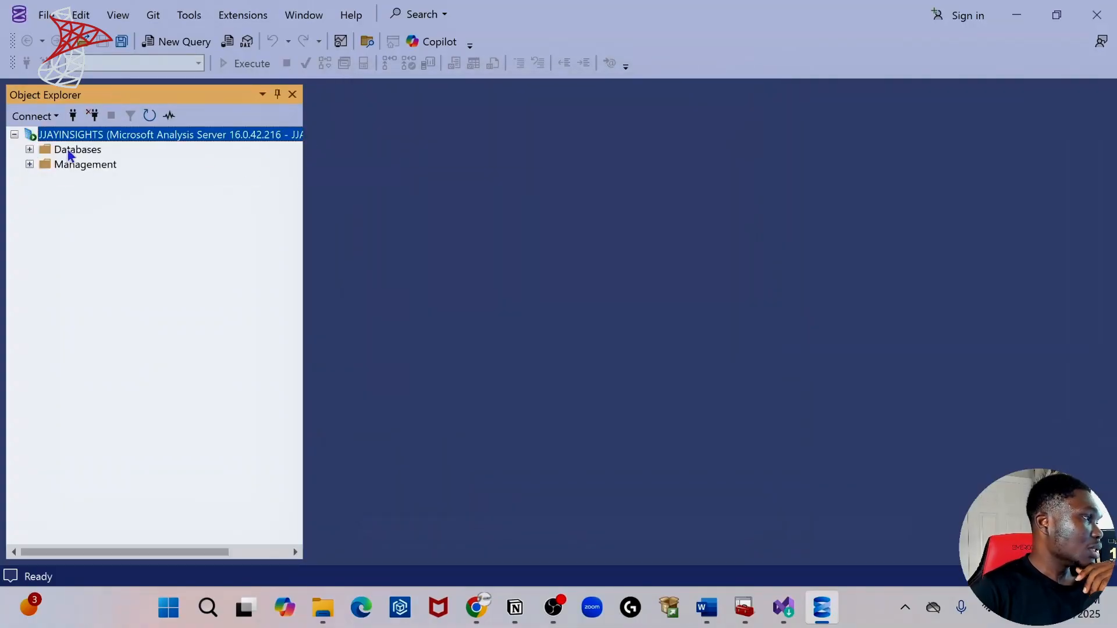
left_click(56, 152)
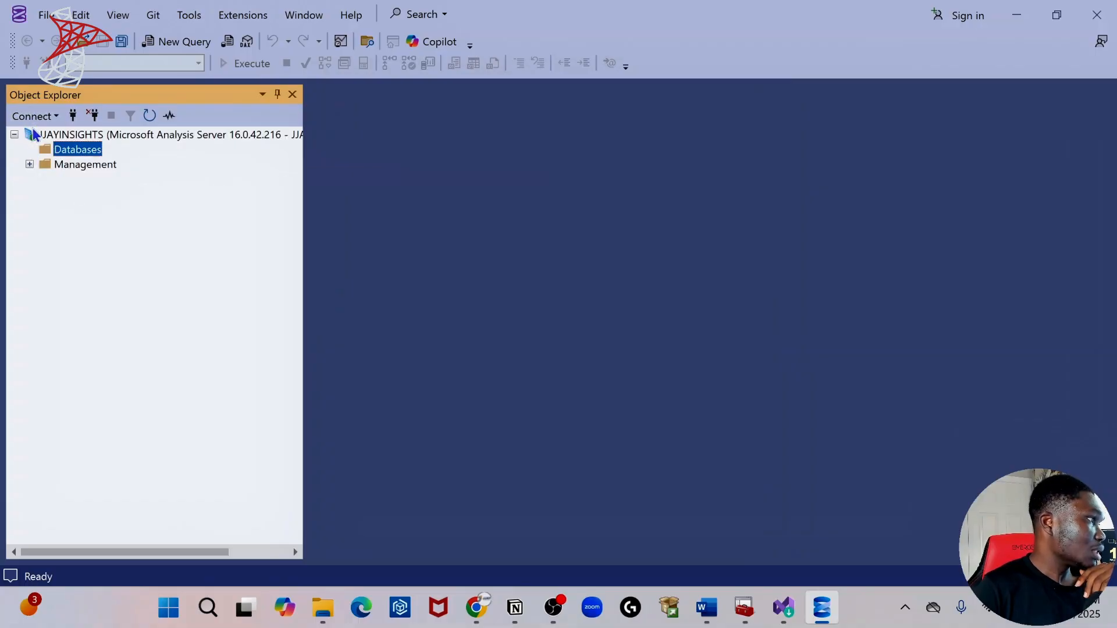
Connect to the JJAYINSIGHTS database engine with Windows Authentication as well, and review the databases it contains.
left_click(39, 135)
left_click(40, 119)
left_click(62, 138)
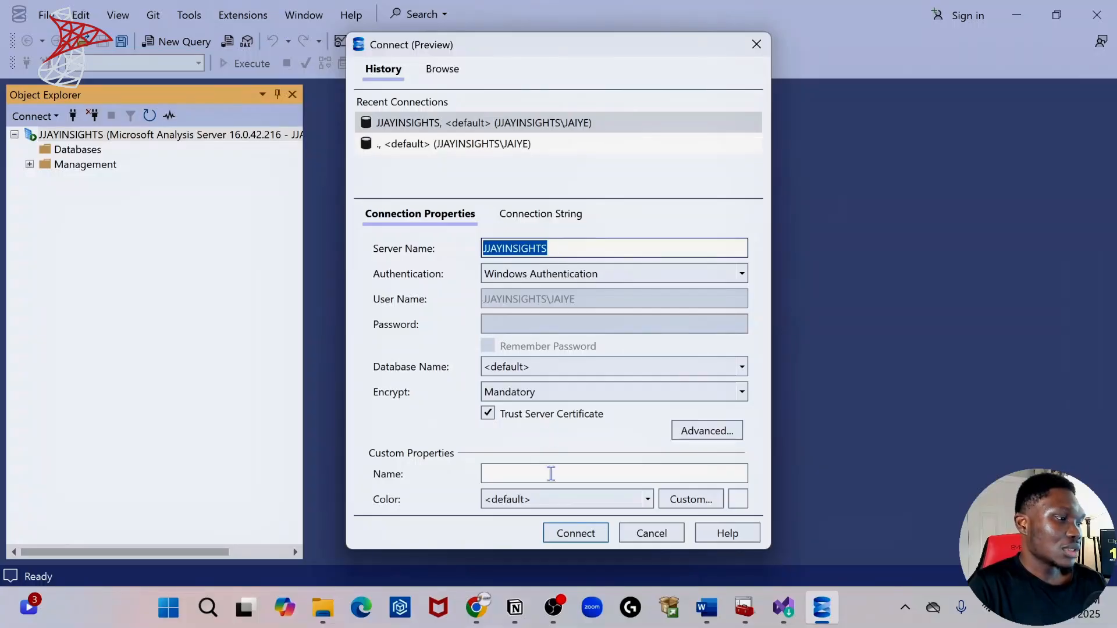
left_click(596, 540)
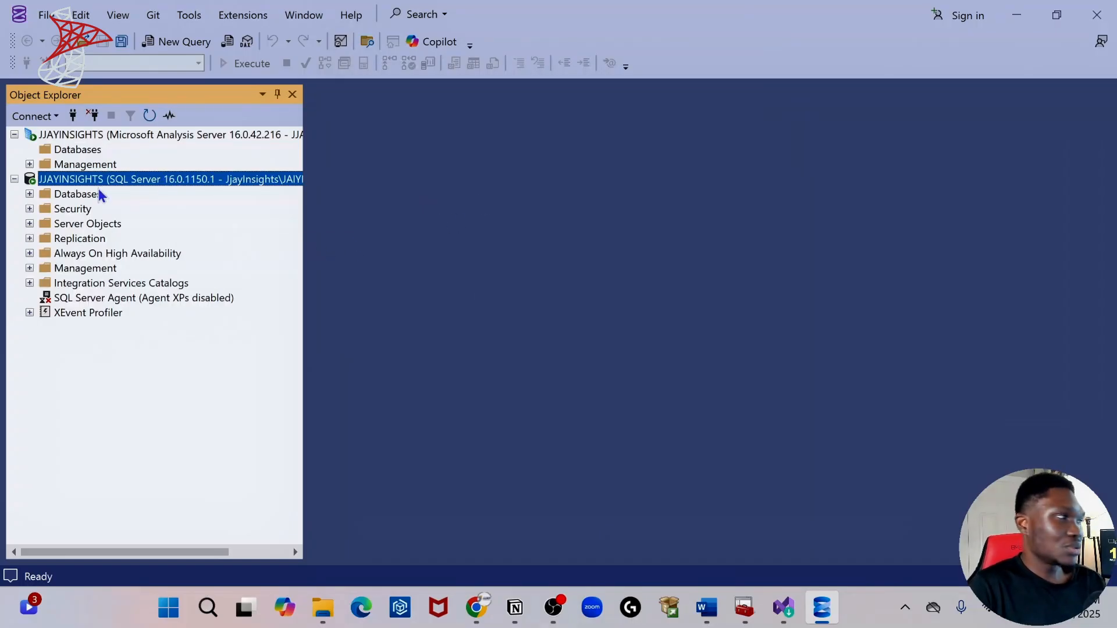
left_click(30, 194)
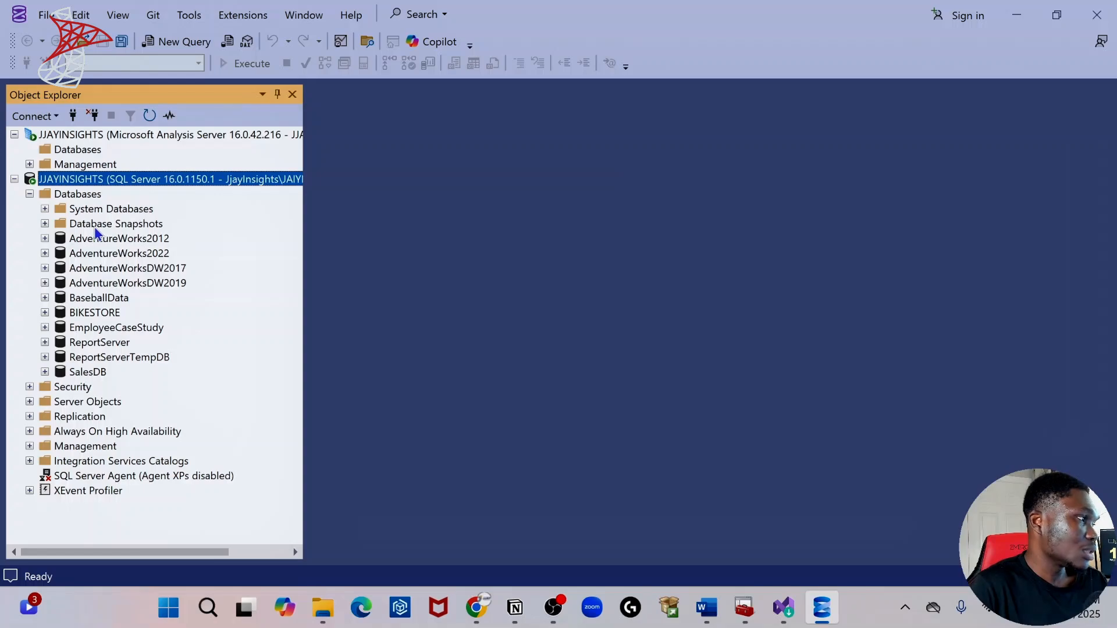
left_click(59, 197)
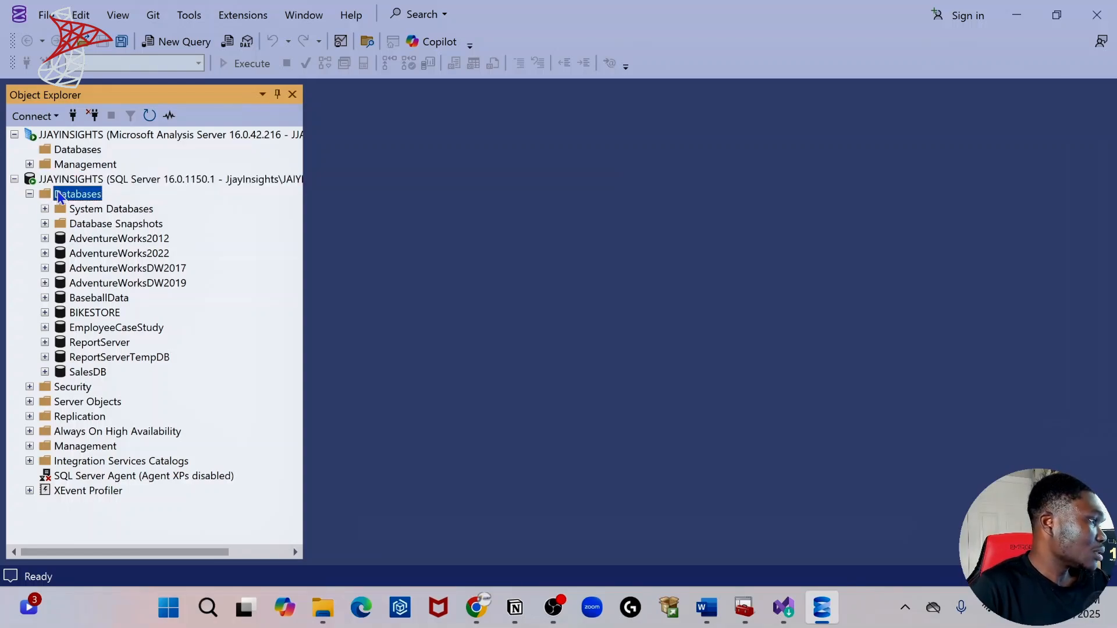
left_click(30, 194)
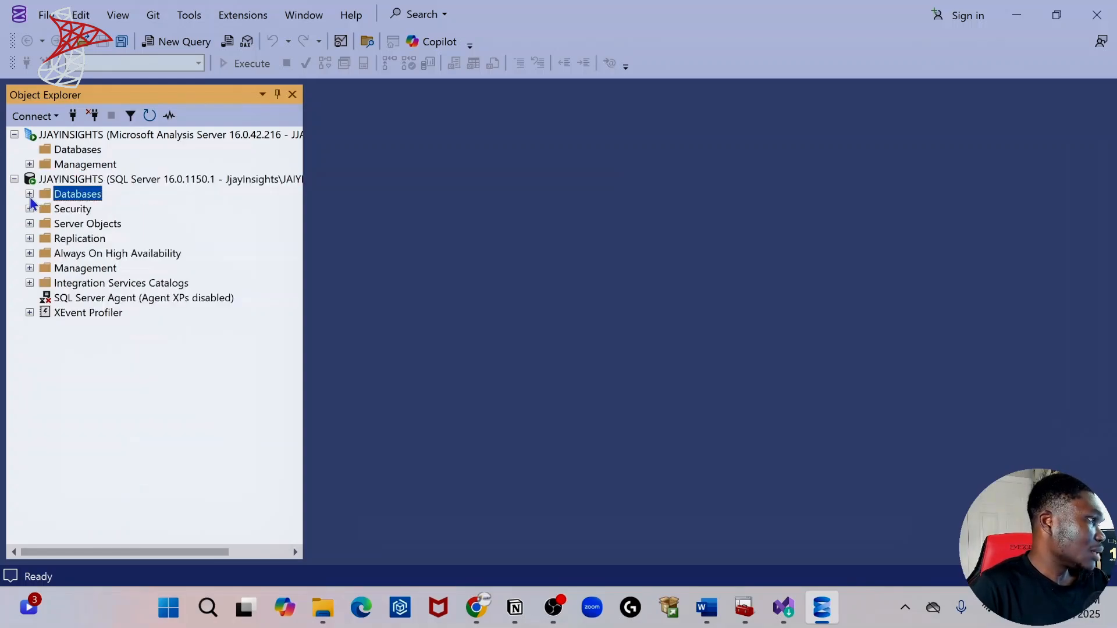
Create a new database named TestDB on the JJAYINSIGHTS SQL Server instance and expand it to show its folders.
right_click(60, 199)
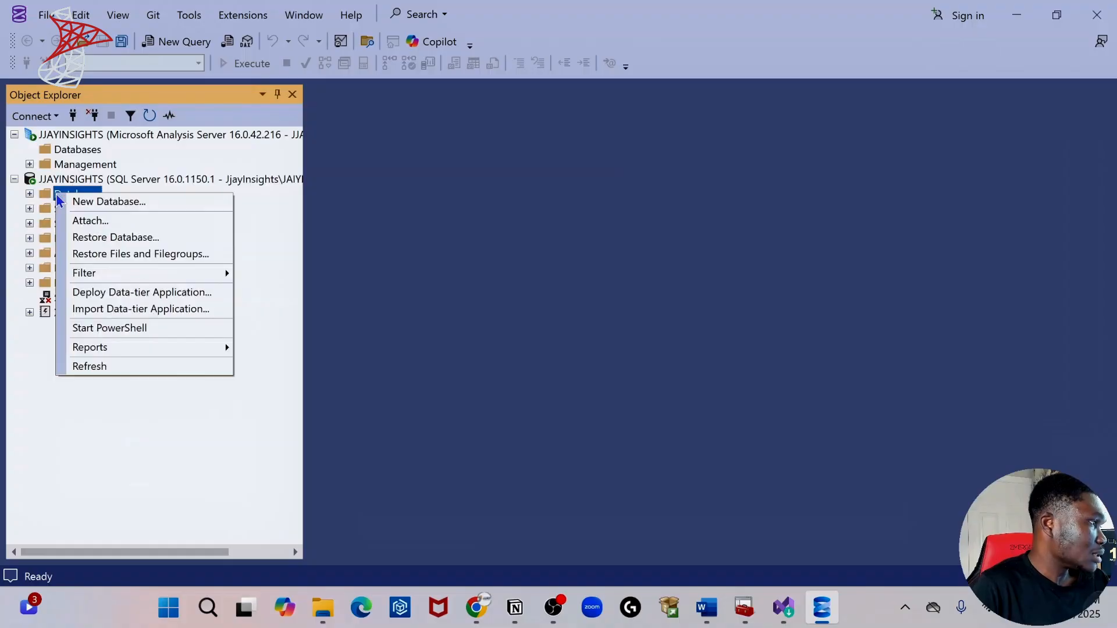
left_click(94, 202)
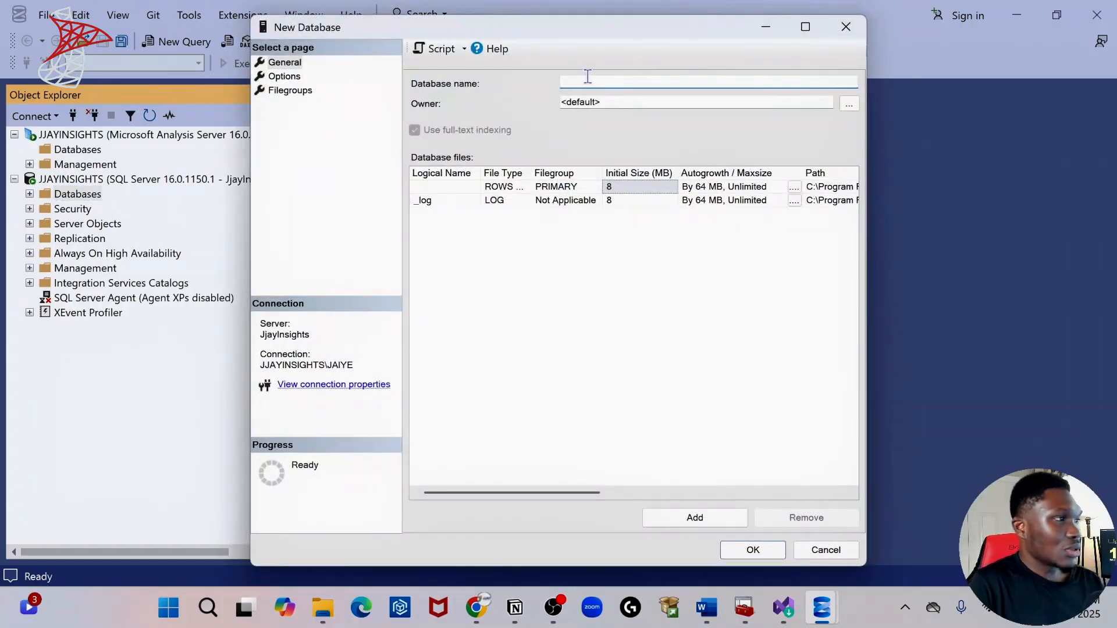
type("TestDB")
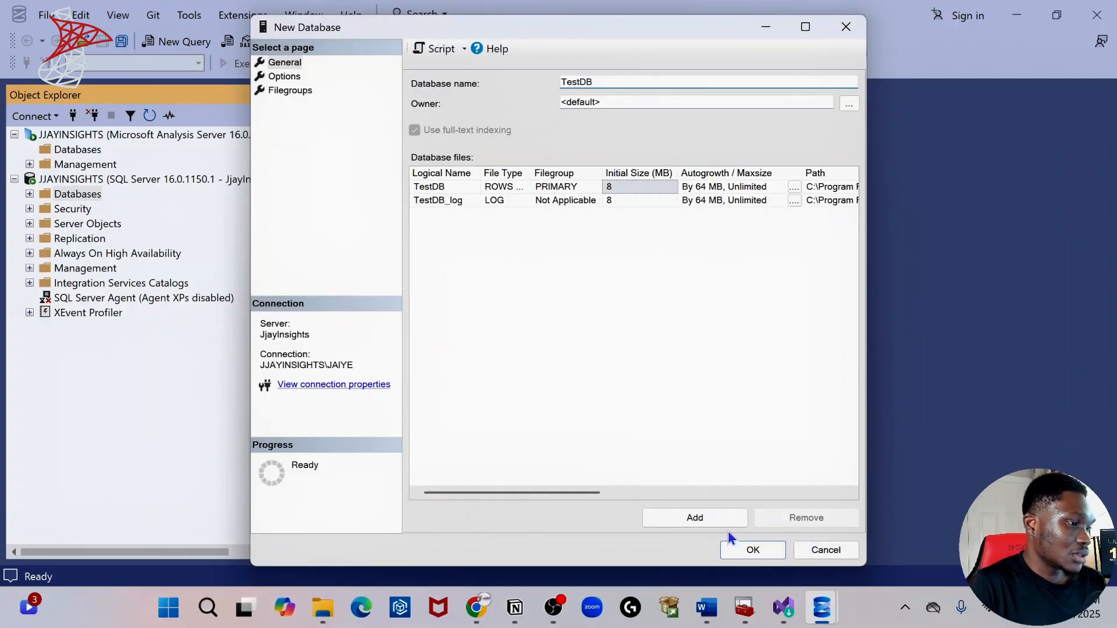
left_click(762, 550)
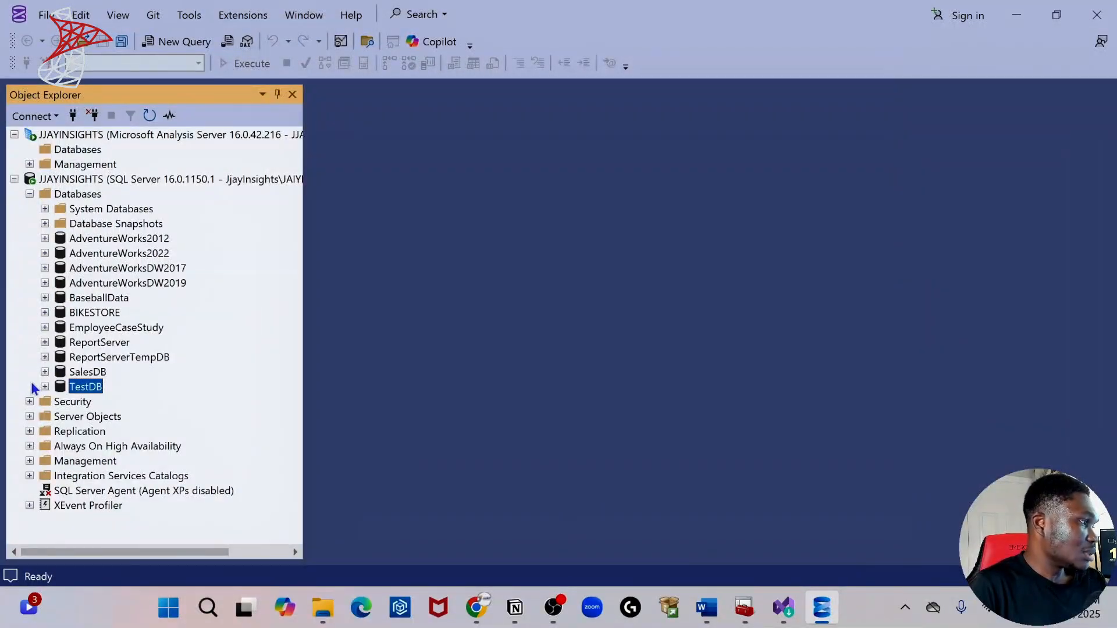
left_click(46, 388)
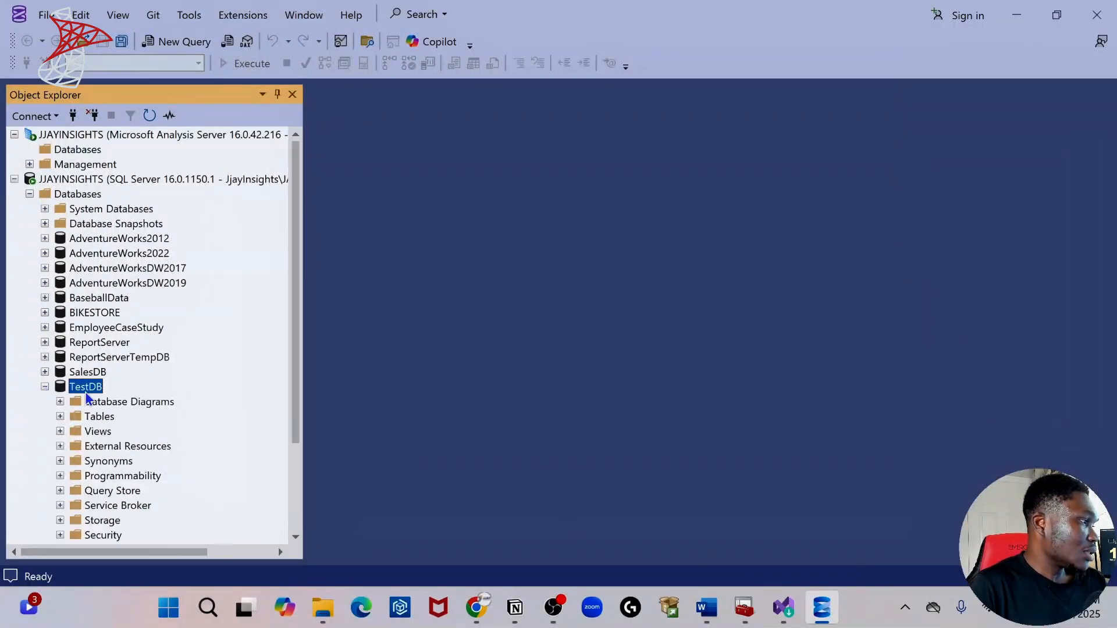
scroll(86, 398, "down", 3)
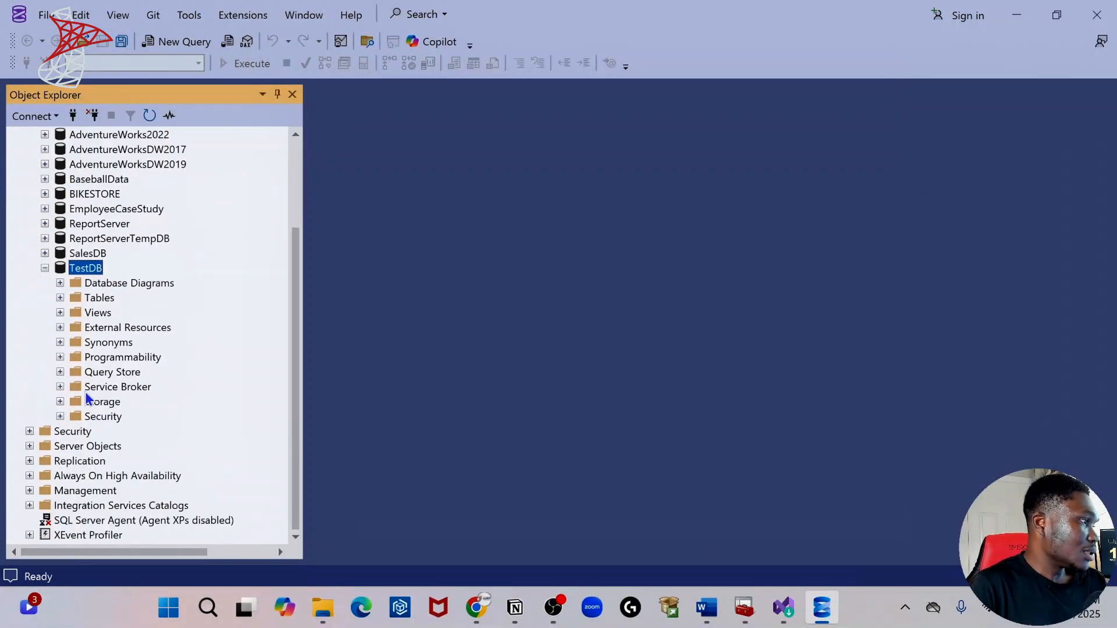
Start a flat file import into TestDB and choose customers.csv from the Downloads folder as the input file.
left_click(87, 268)
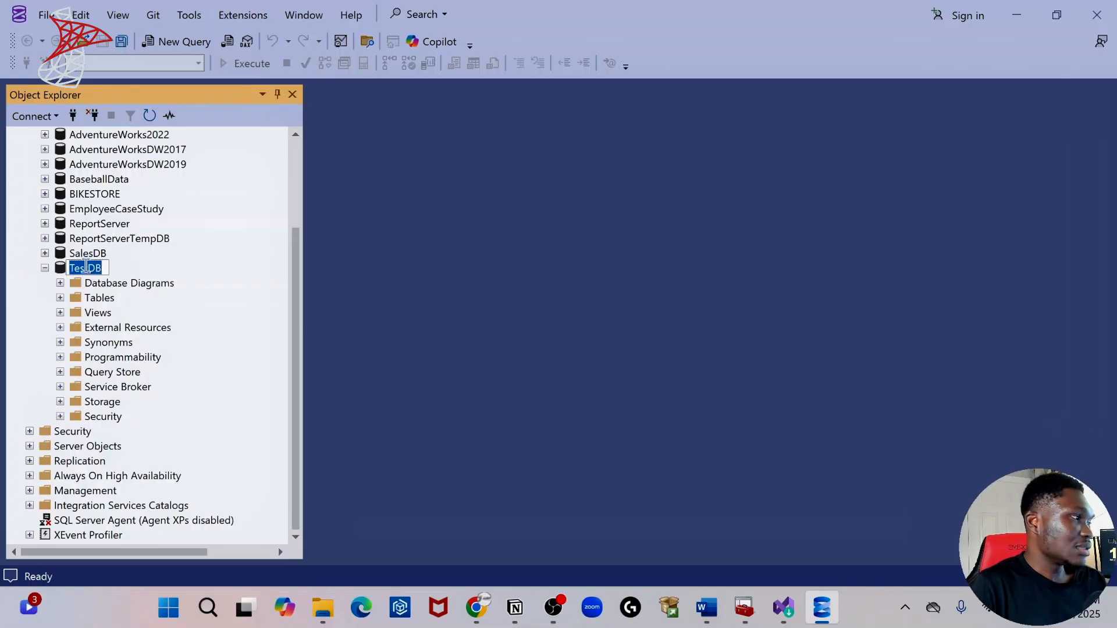
left_click(133, 305)
right_click(85, 269)
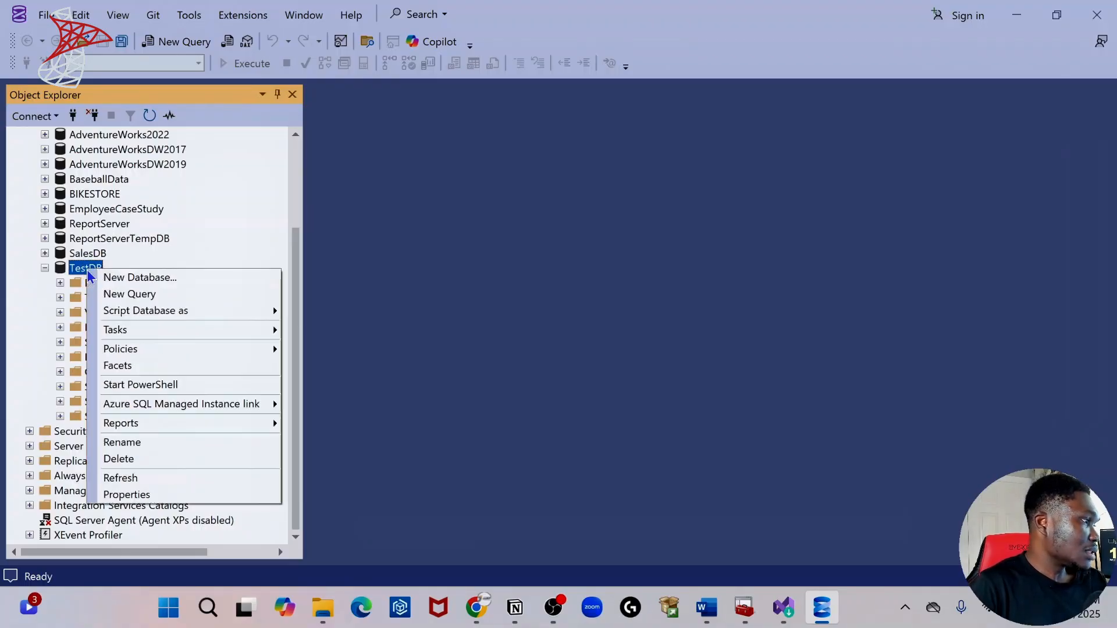
mouse_move(143, 341)
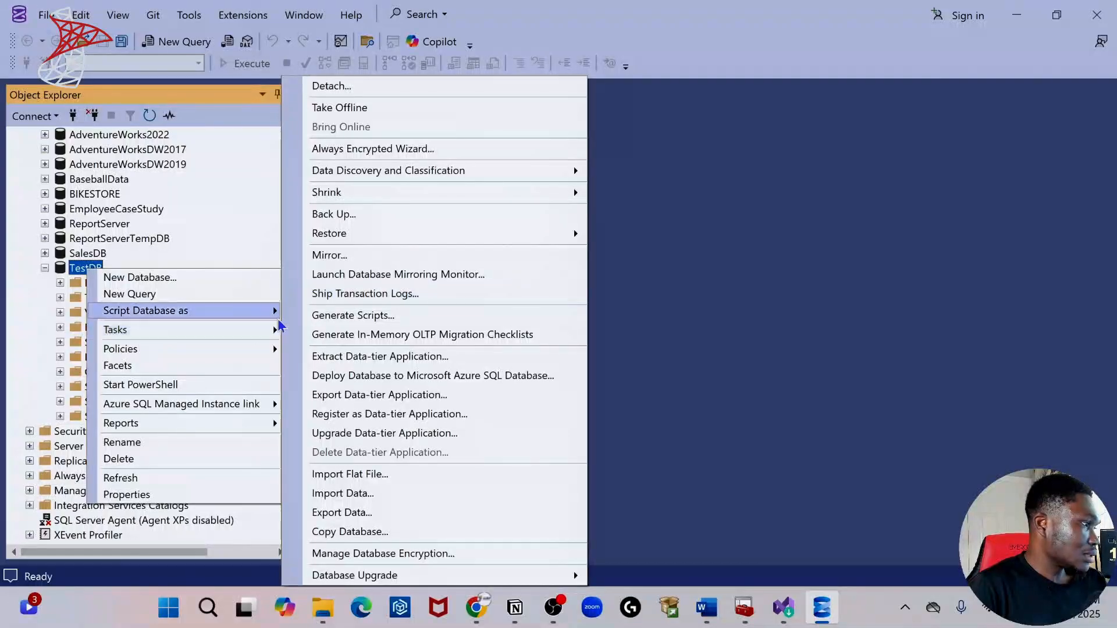
left_click(372, 475)
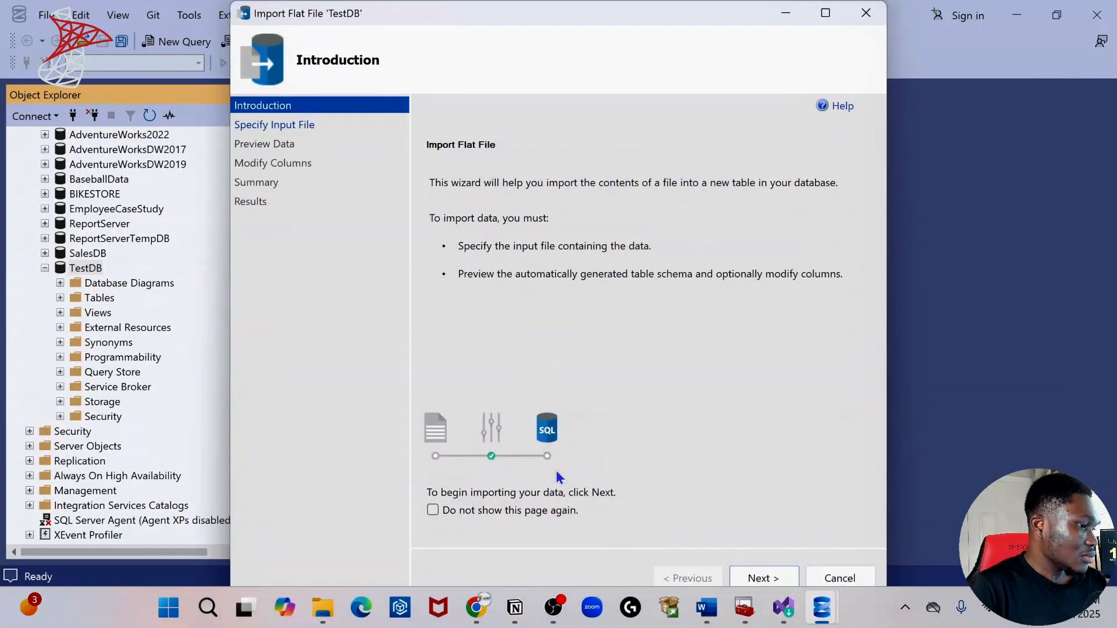
left_click(773, 579)
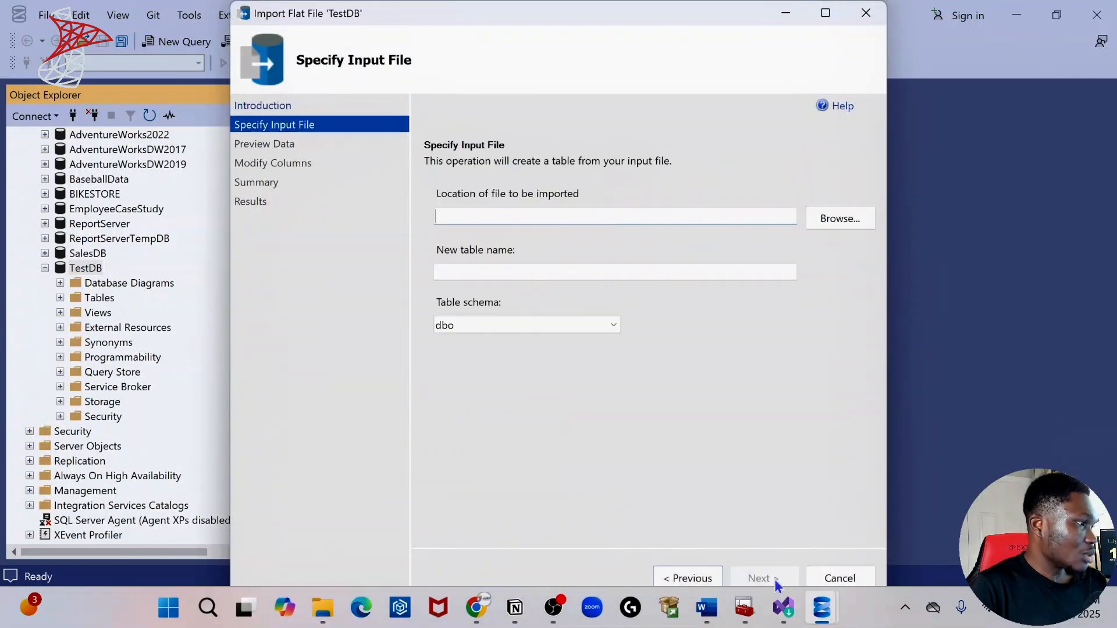
left_click(841, 219)
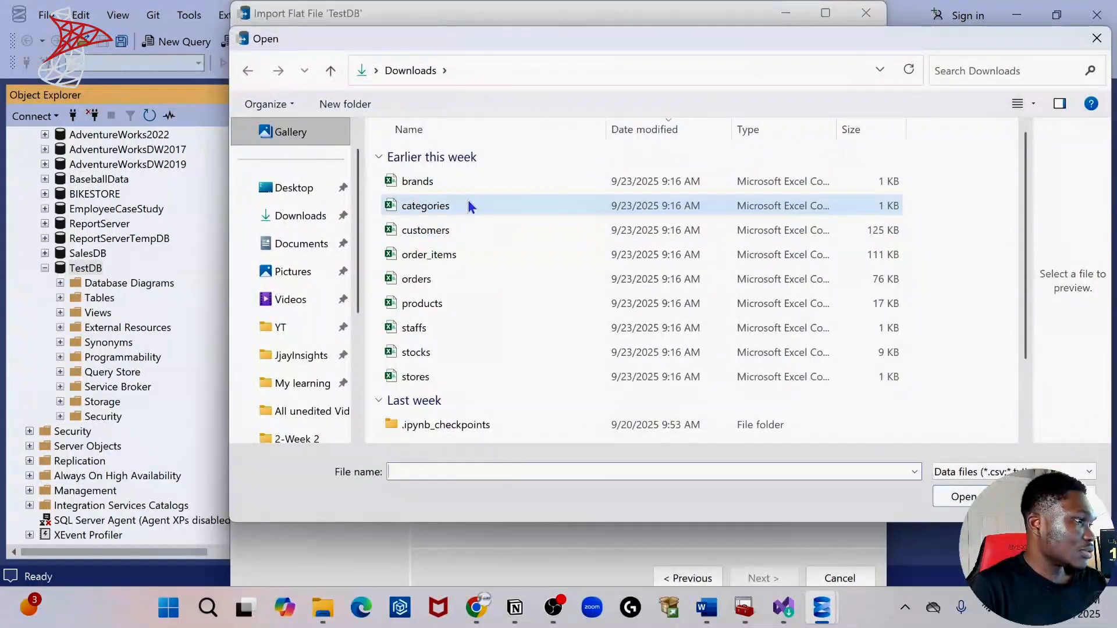
left_click(444, 231)
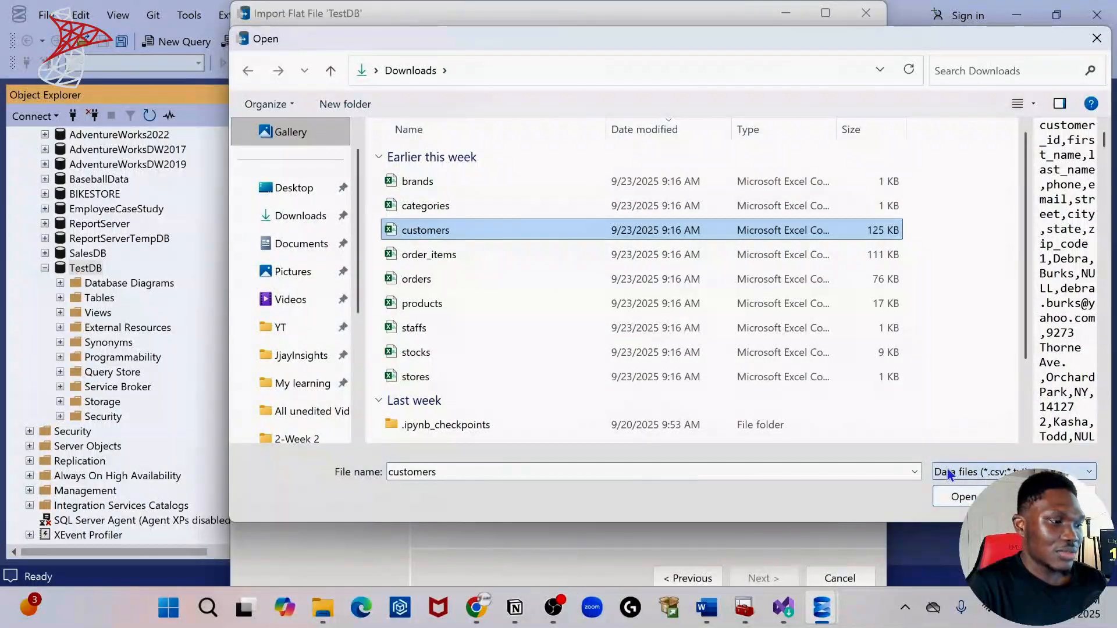
left_click(965, 498)
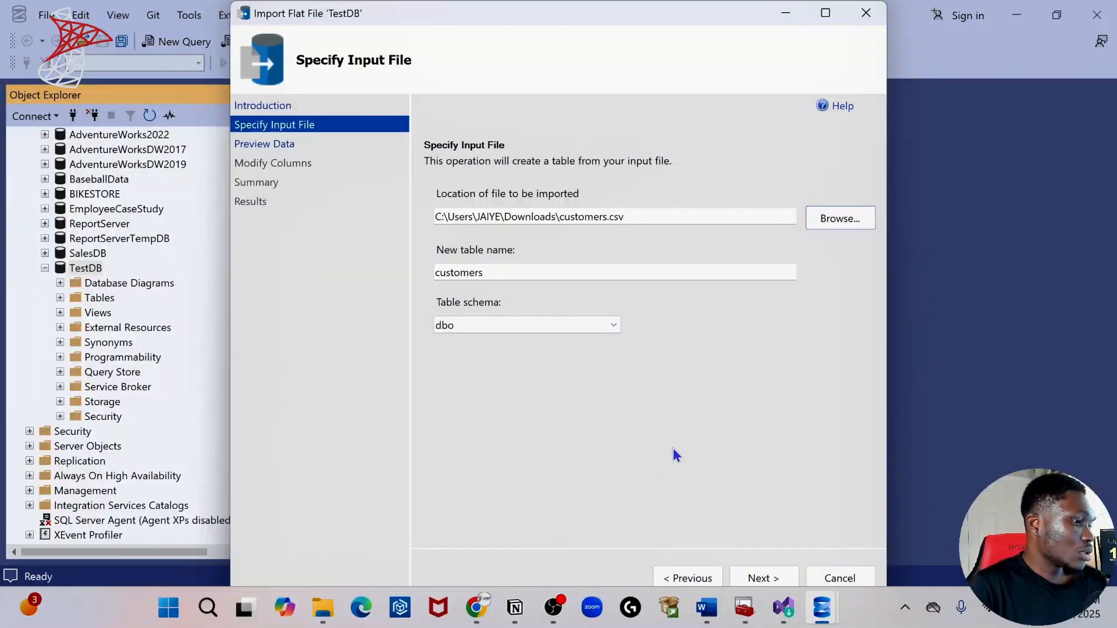
Accept the data preview and default column schema, finish importing the file into the dbo.customers table, and close the wizard.
left_click(760, 577)
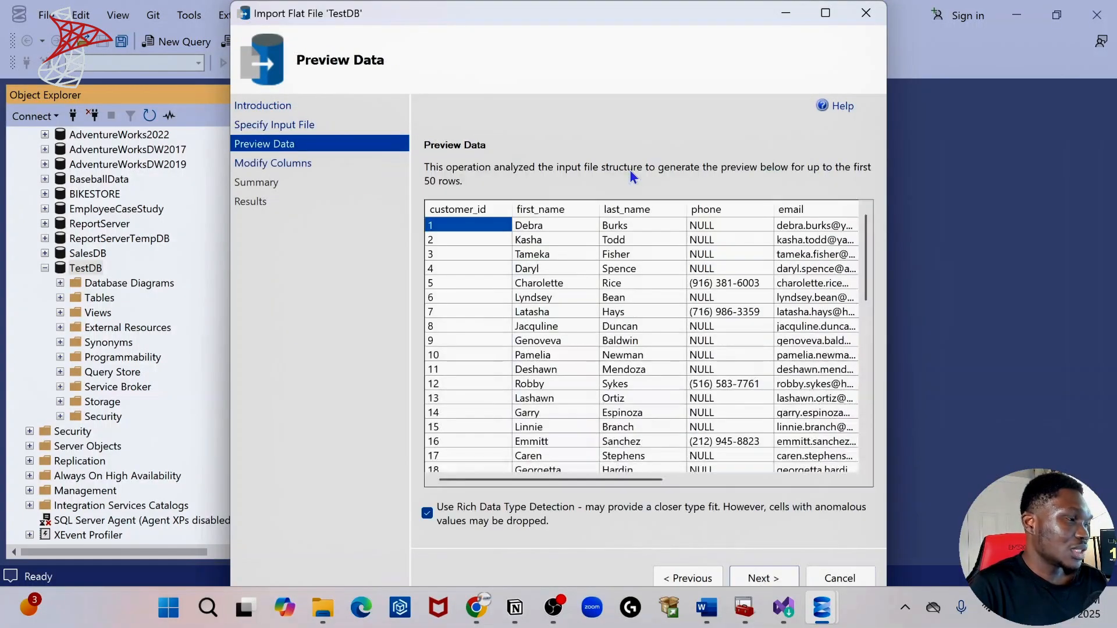
left_click(769, 578)
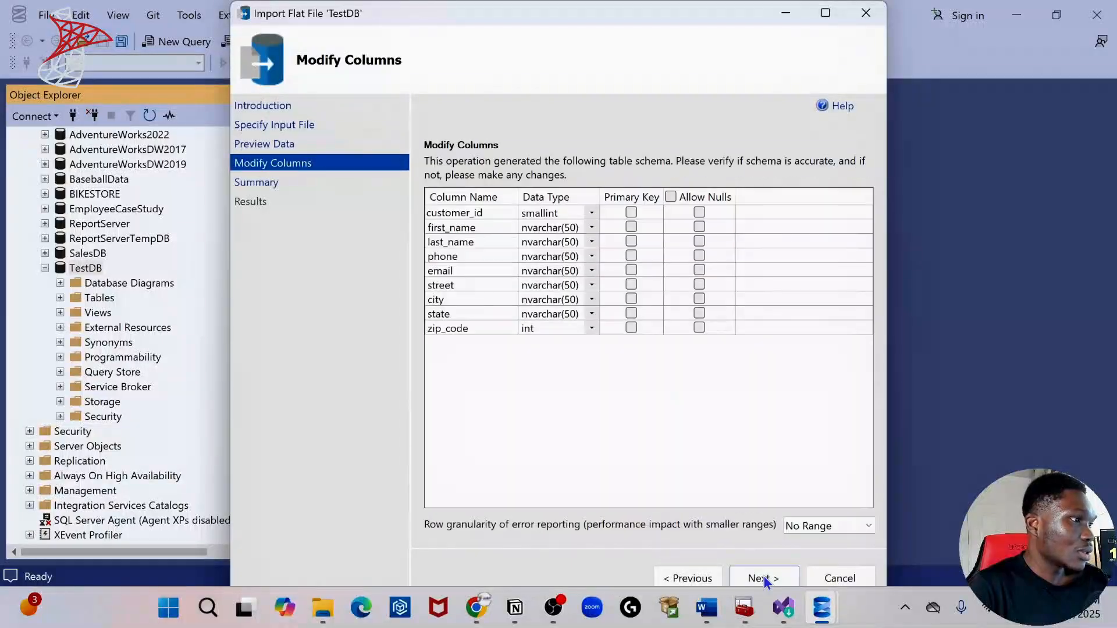
left_click(768, 578)
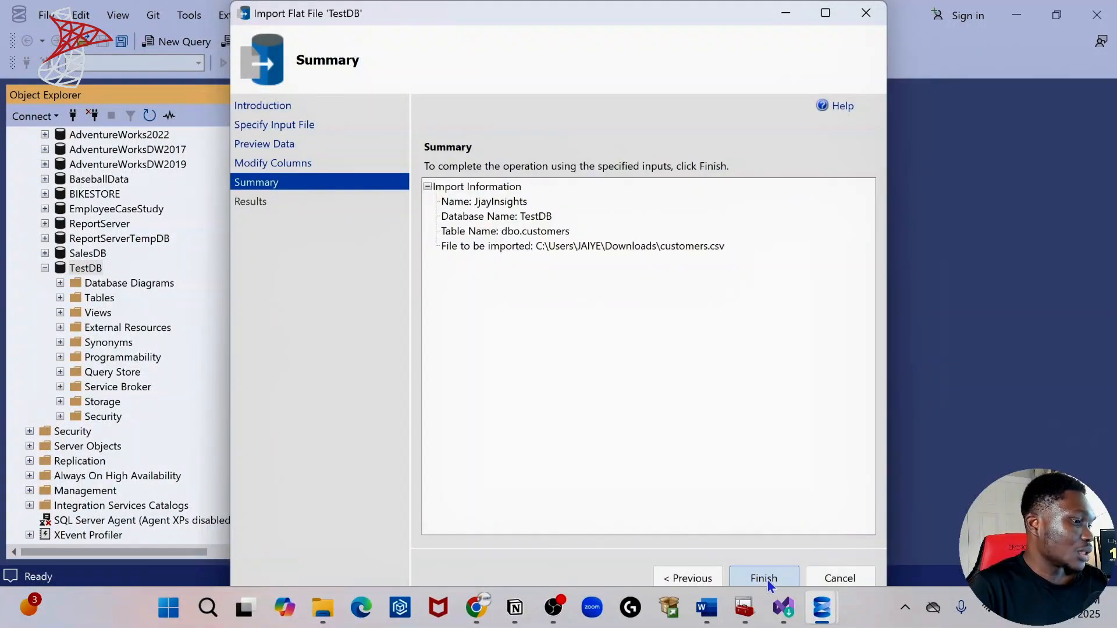
left_click(766, 580)
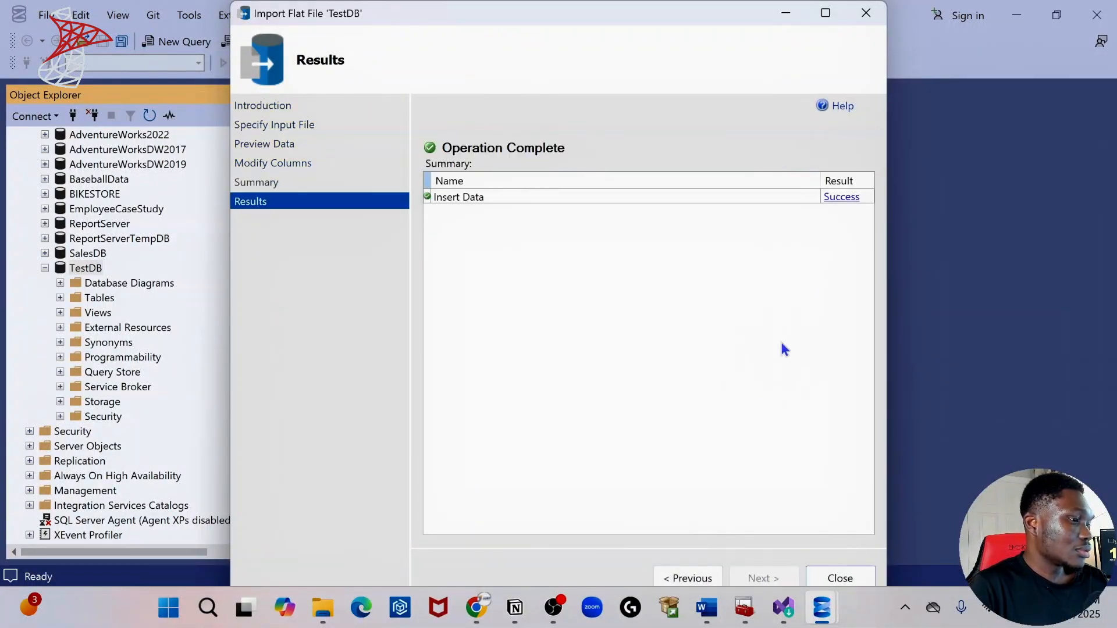
left_click(842, 577)
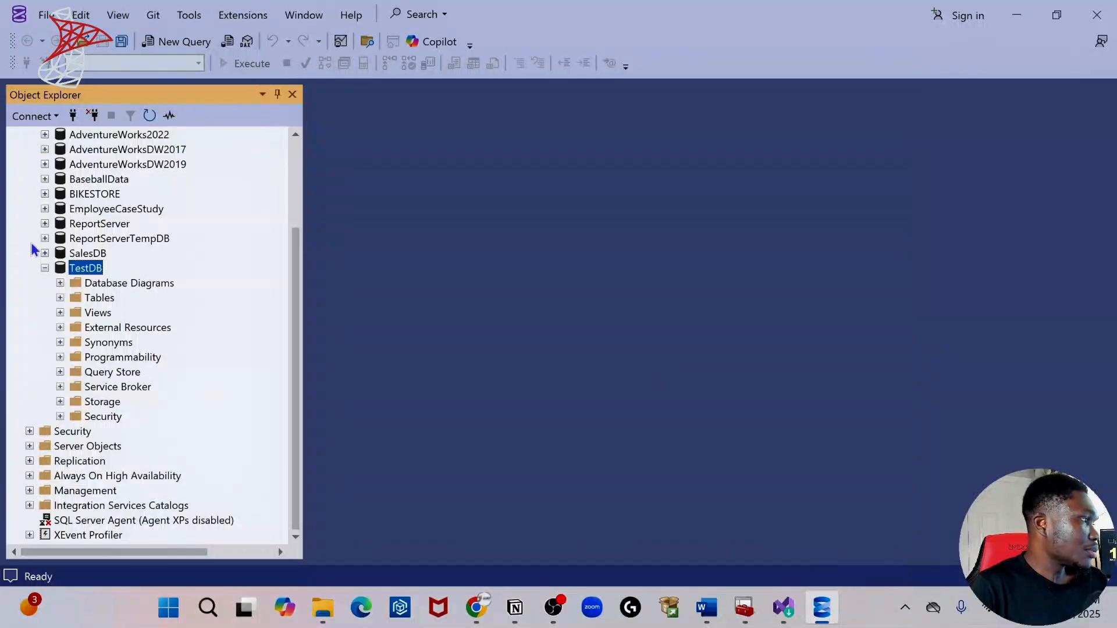
Expand TestDB's tables and query the top 1000 rows of dbo.customers.
left_click(60, 297)
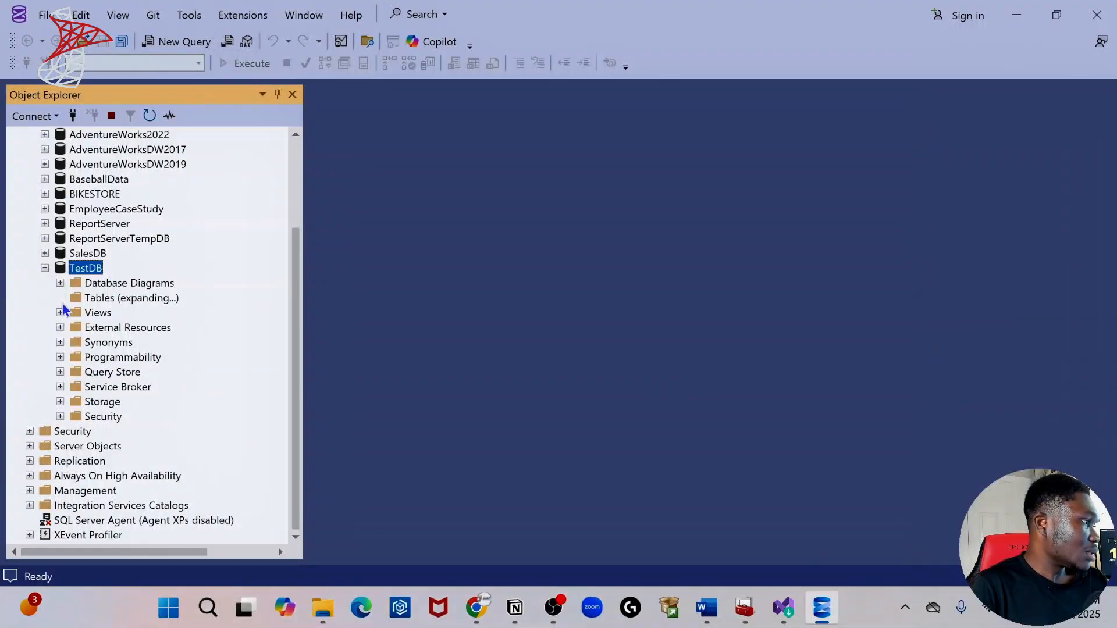
left_click(126, 373)
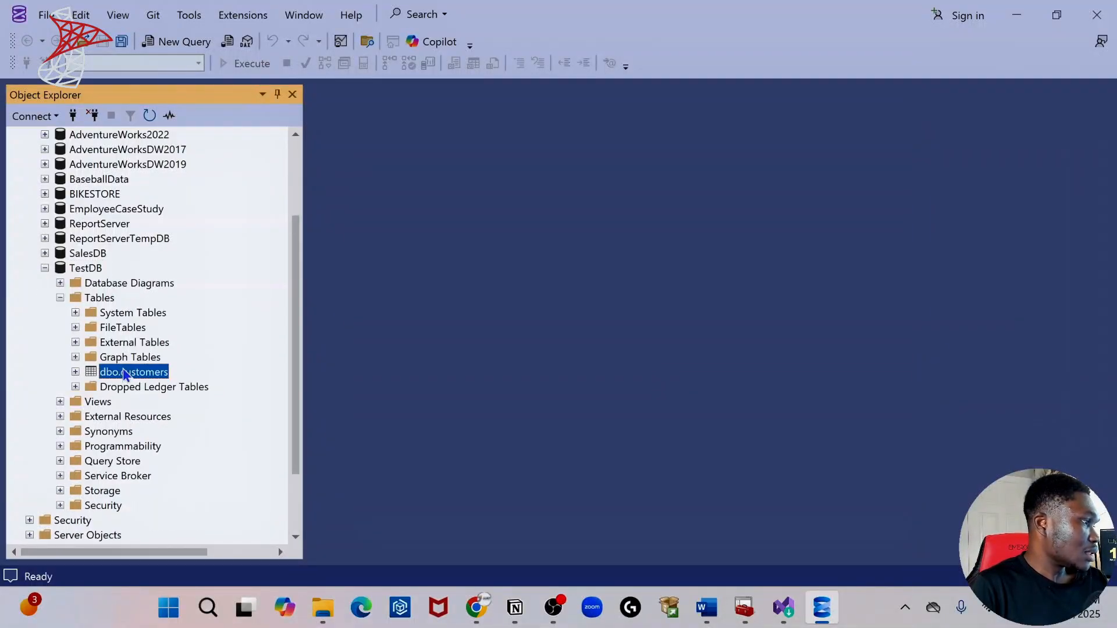
right_click(125, 374)
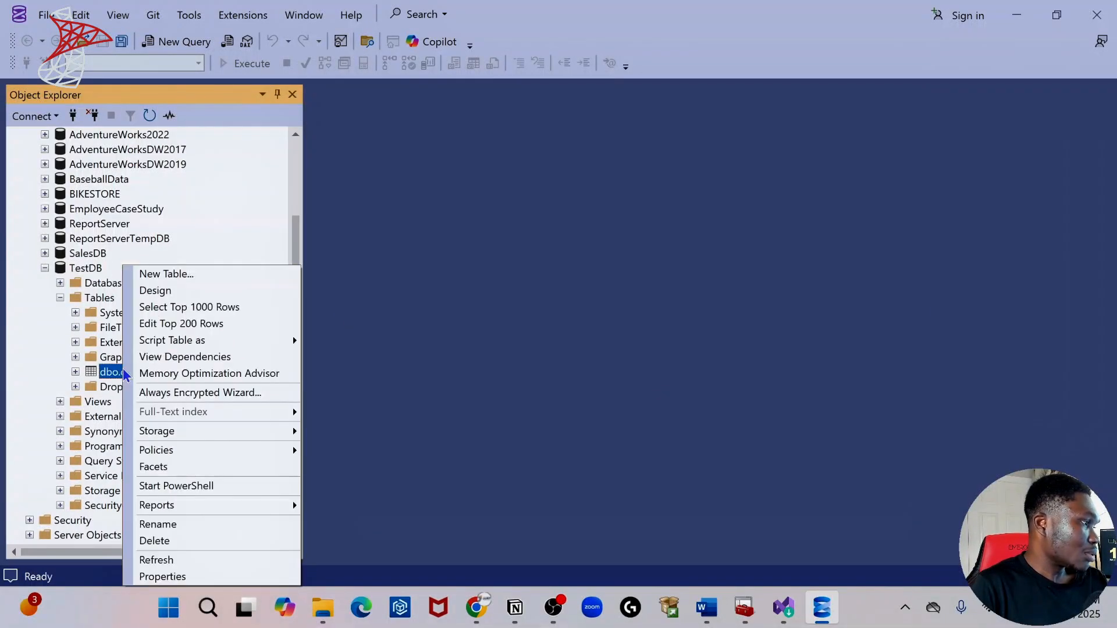
left_click(187, 307)
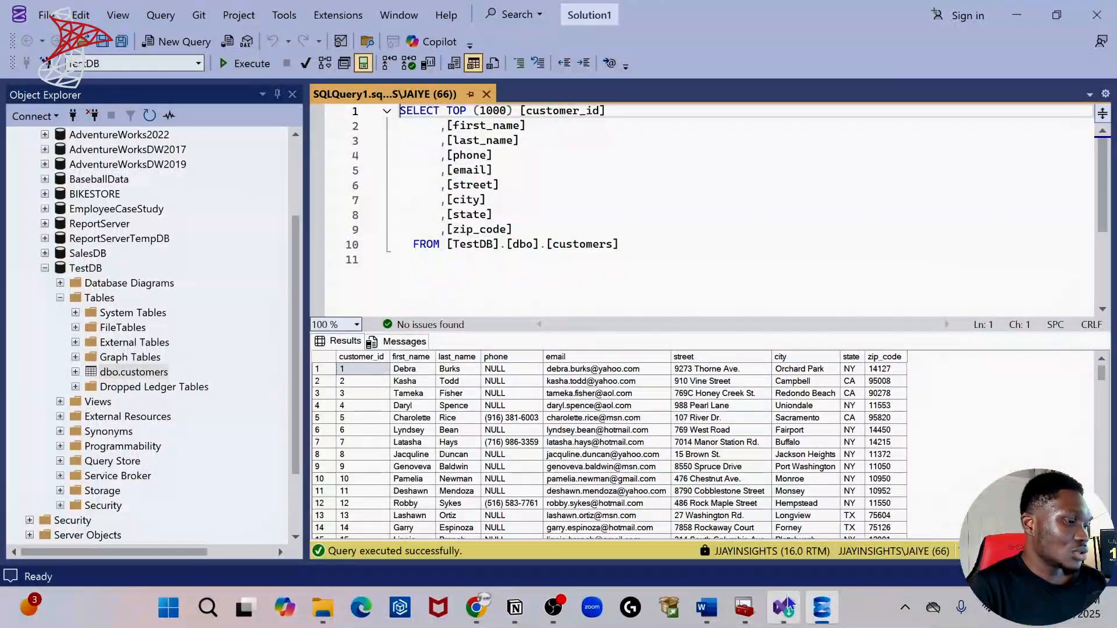
Switch to Visual Studio Installer to review the installed products, and return to the SSMS installation article in Chrome.
mouse_move(787, 608)
left_click(699, 519)
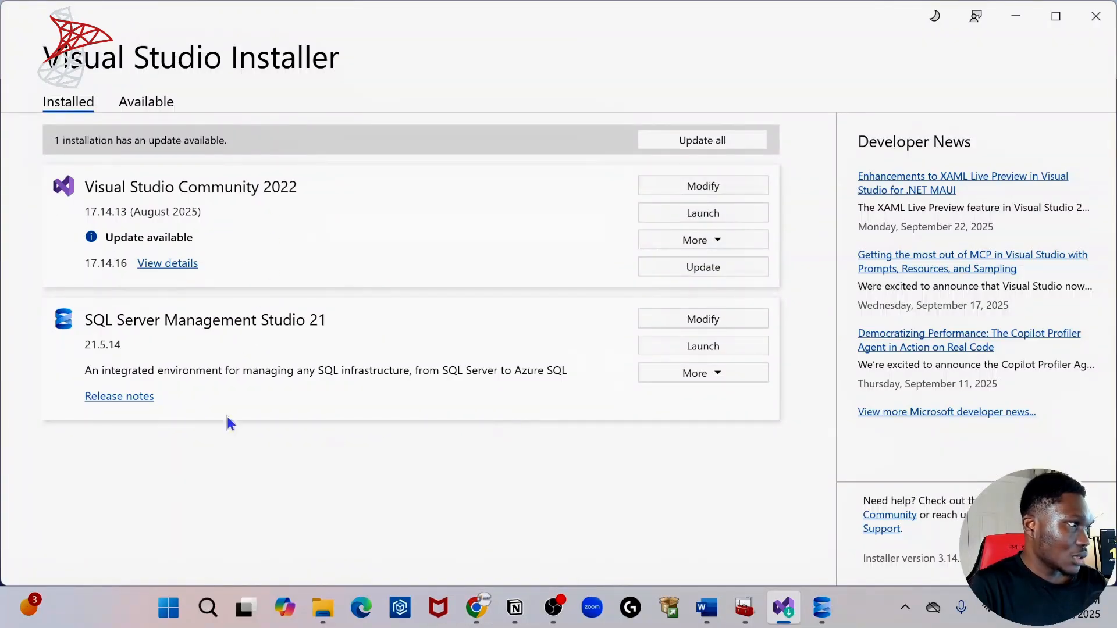
left_click(481, 618)
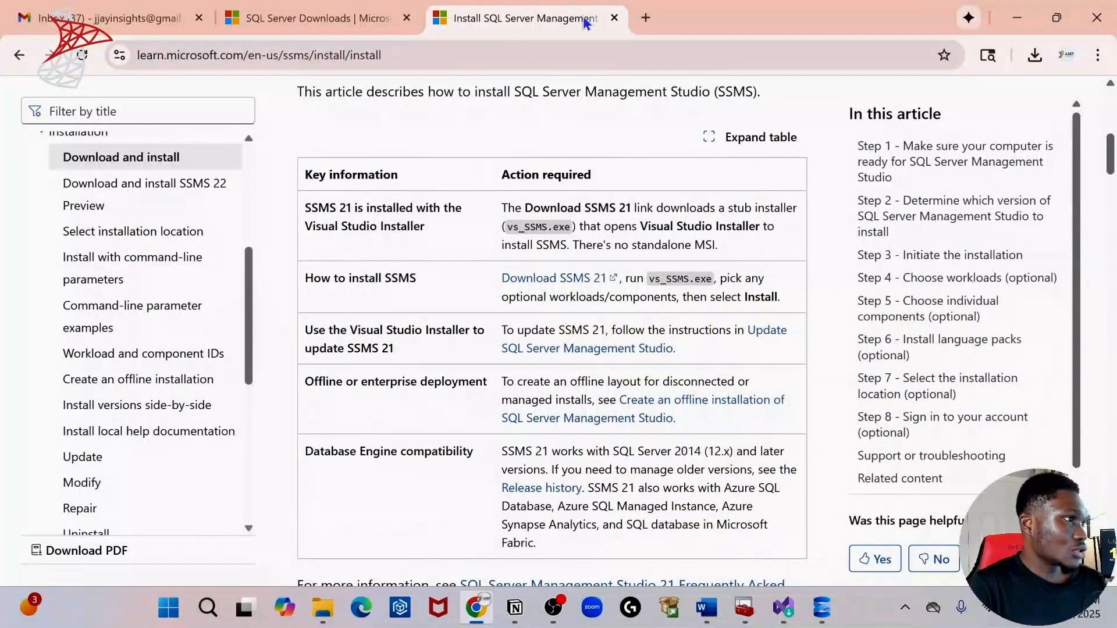
Search Google for "install visual studio" in a new browser tab.
left_click(648, 22)
type("INSTA;L")
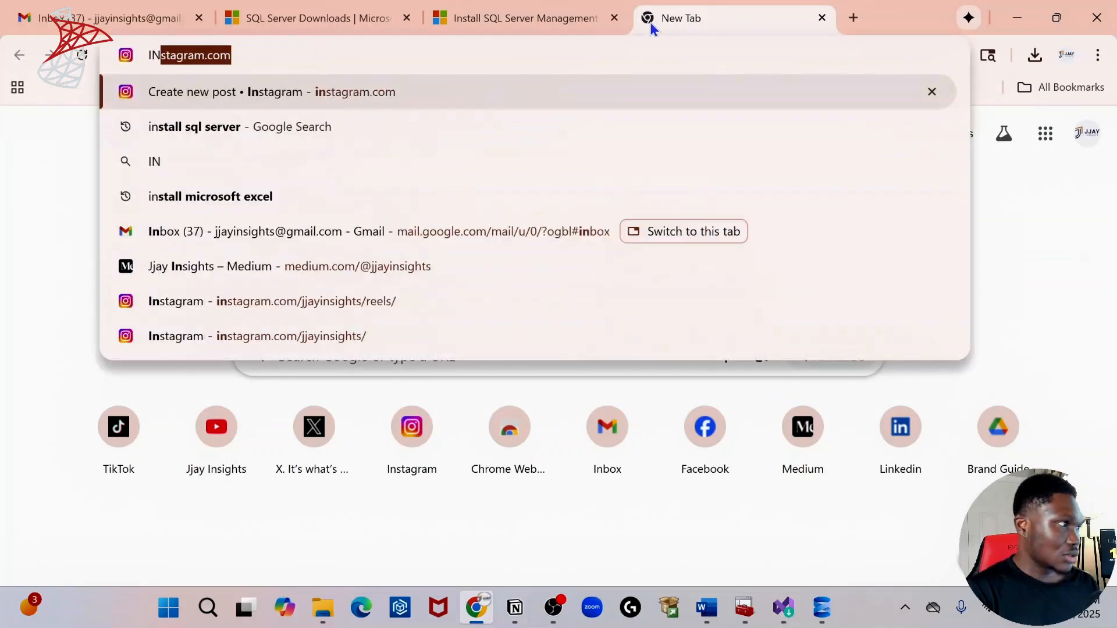
key("BackSpace")
key("BackSpace")
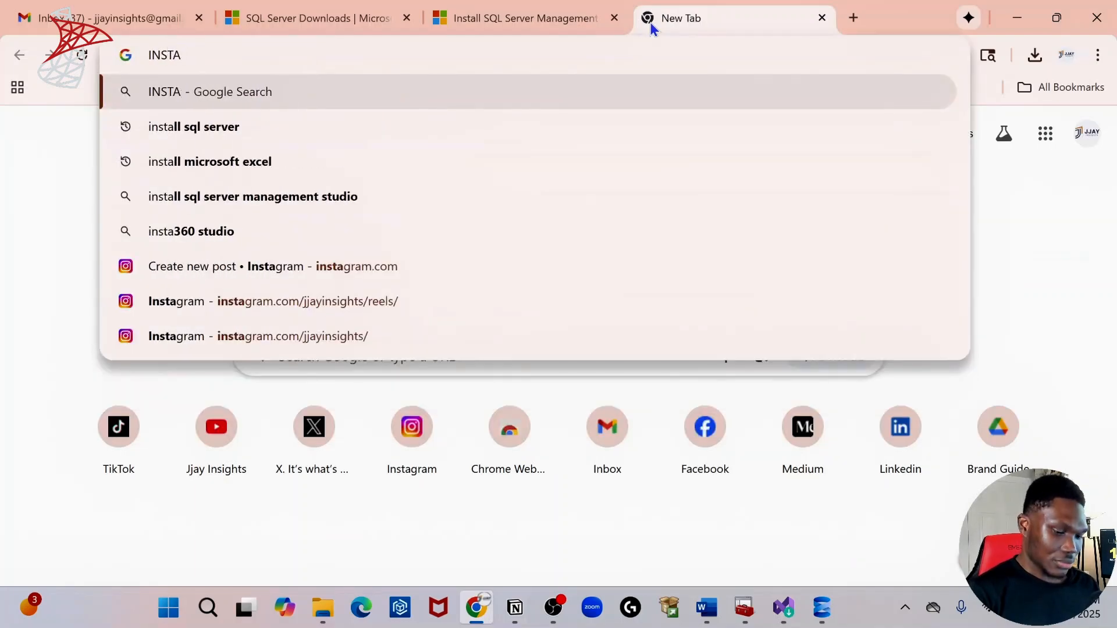
type(";LL")
key("BackSpace")
key("BackSpace")
key("BackSpace")
type("L")
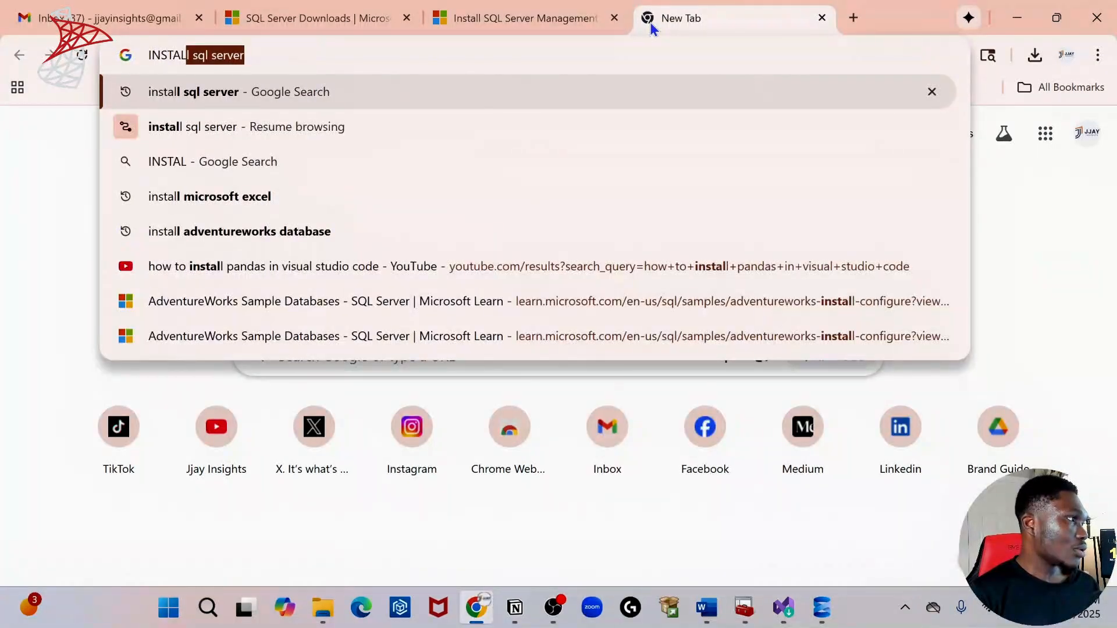
type("L b")
key("BackSpace")
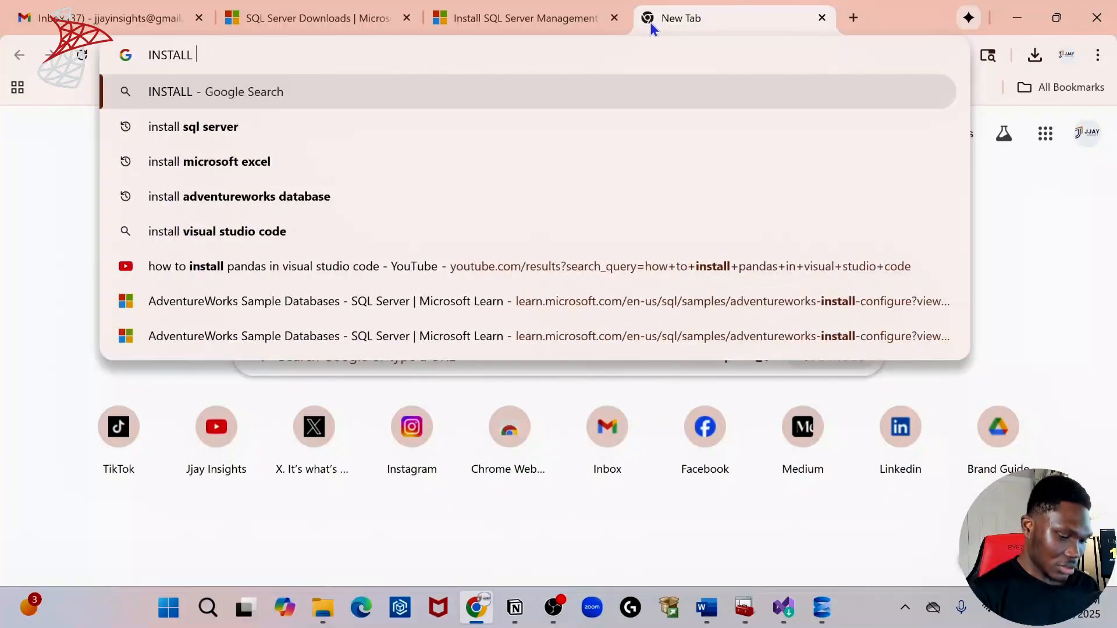
type("visual")
key("Return")
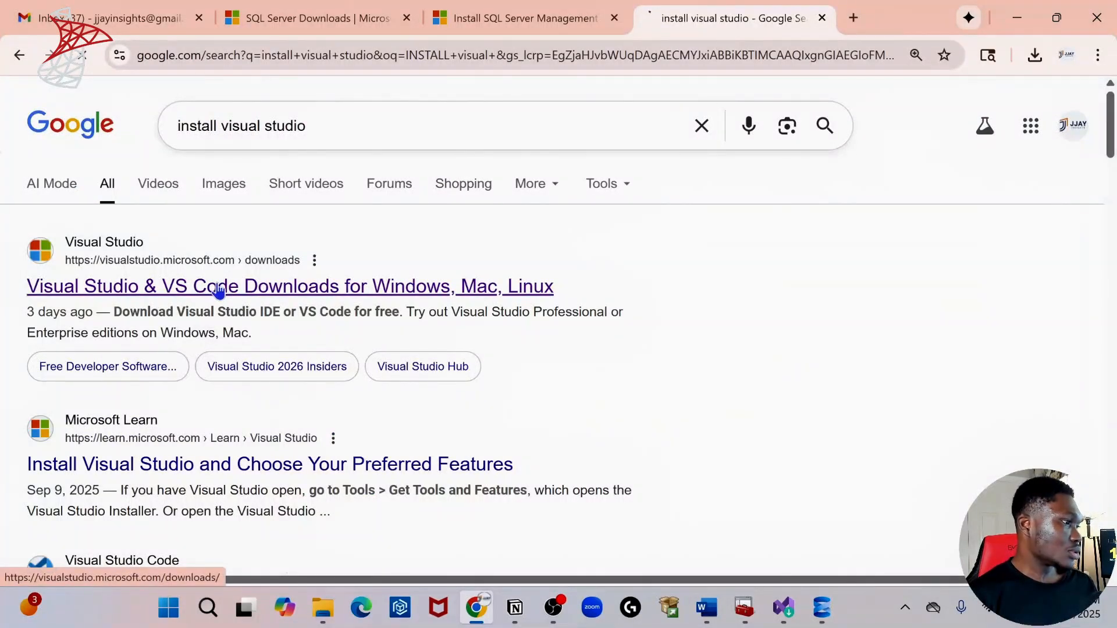
Open the official Visual Studio downloads page and download the free Visual Studio 2022 Community edition.
scroll(444, 435, "down", 3)
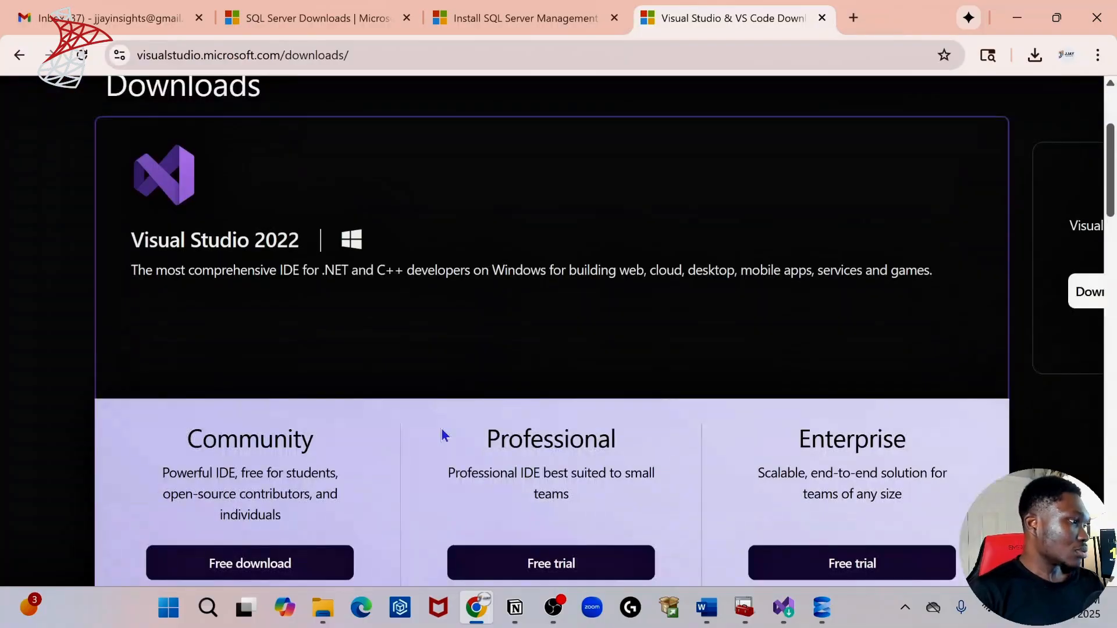
scroll(382, 342, "down", 3)
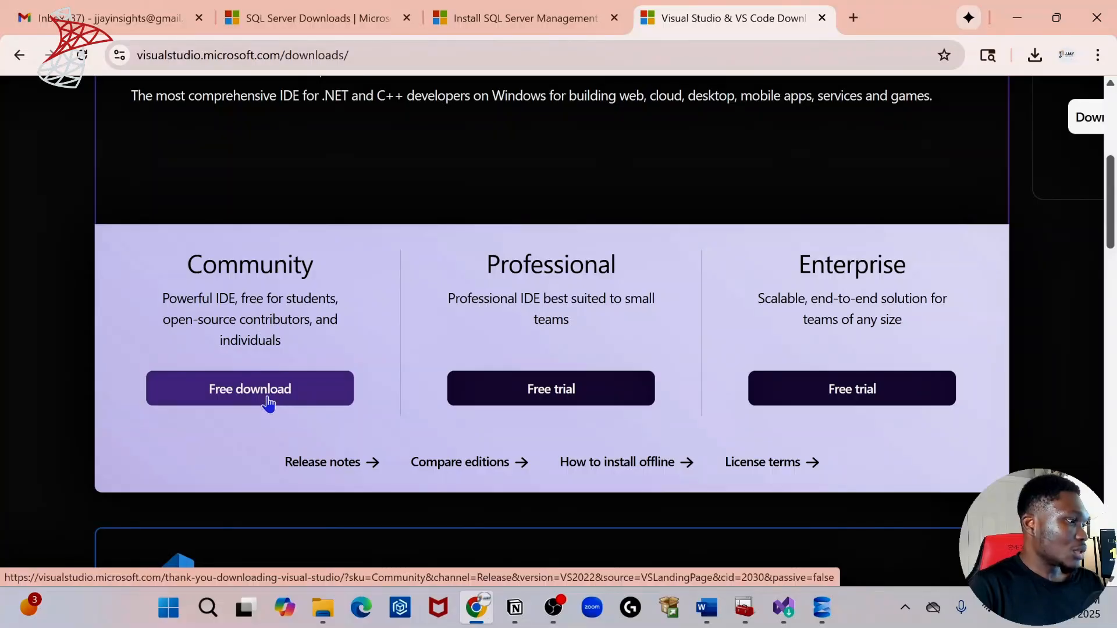
left_click(267, 404)
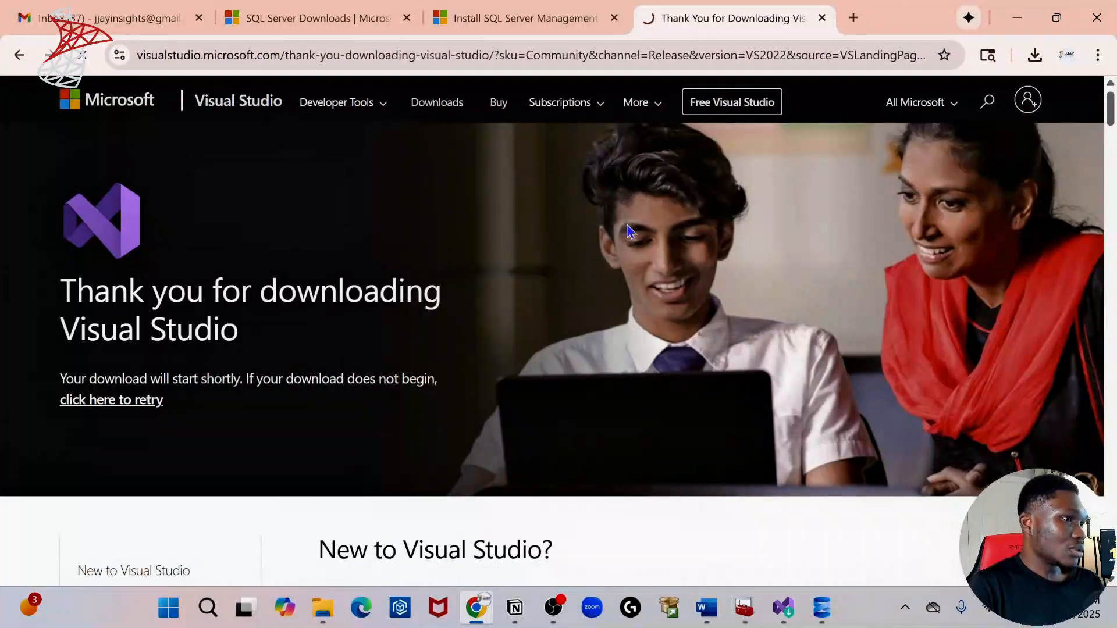
Run the downloaded VisualStudioSetup (1).exe and agree to continue with the Visual Studio Installer setup.
scroll(596, 366, "down", 3)
scroll(597, 367, "down", 5)
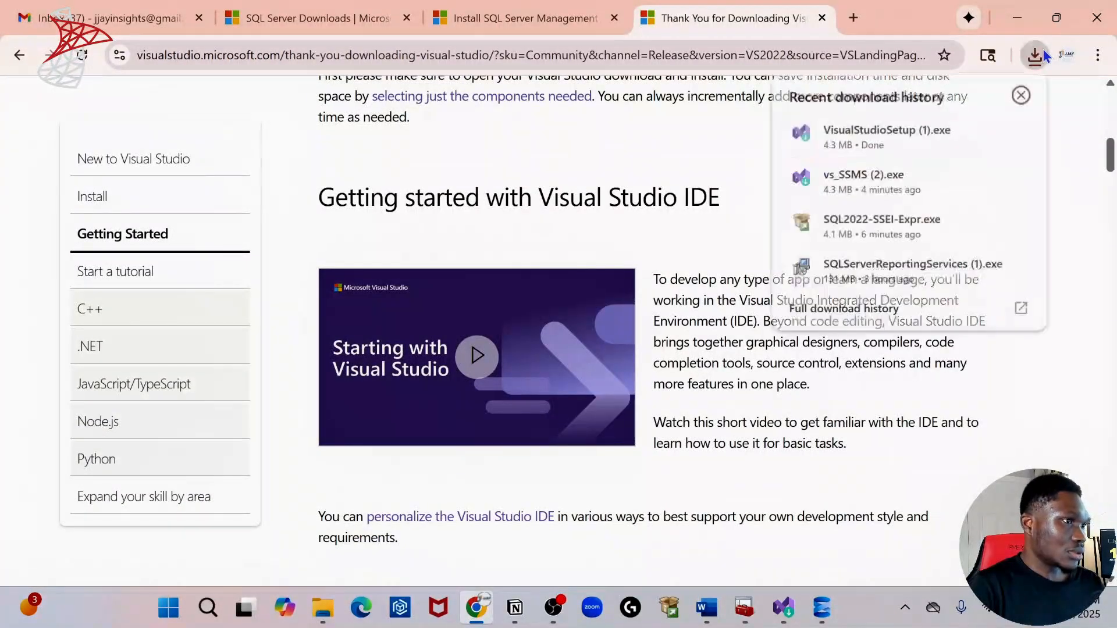
left_click(865, 142)
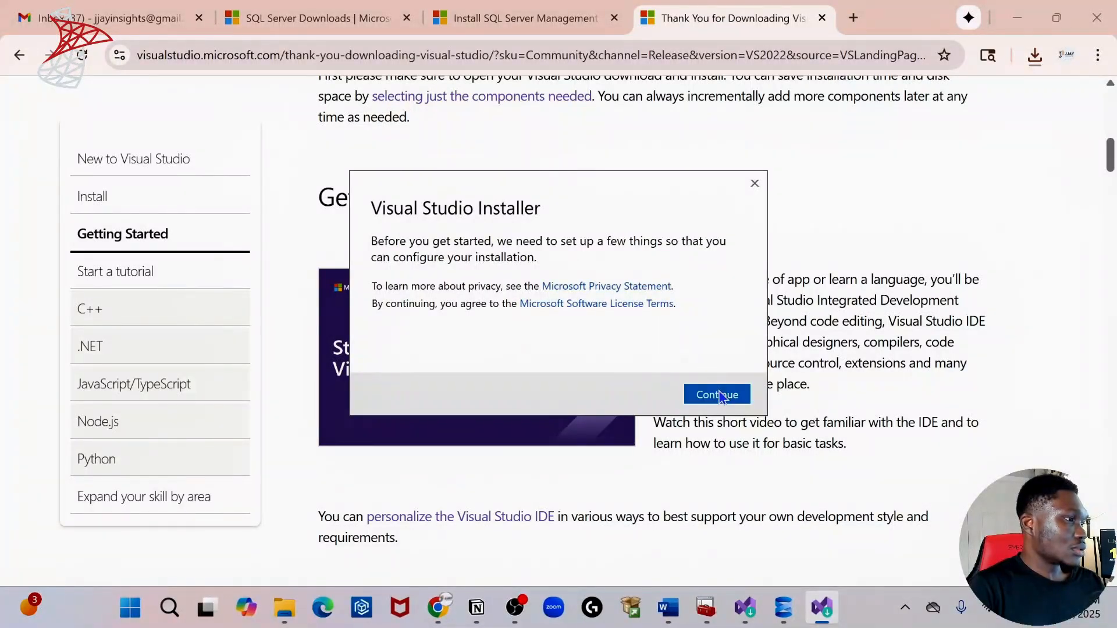
left_click(717, 395)
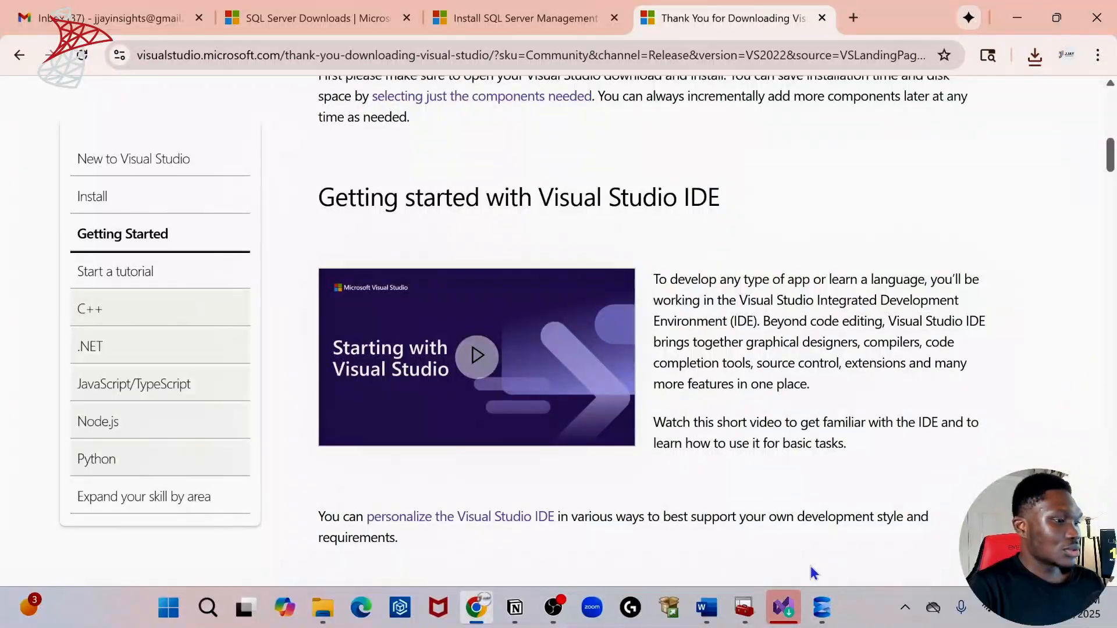
Switch to the Visual Studio Installer, dismiss its message dialog, and return to Chrome.
left_click(784, 608)
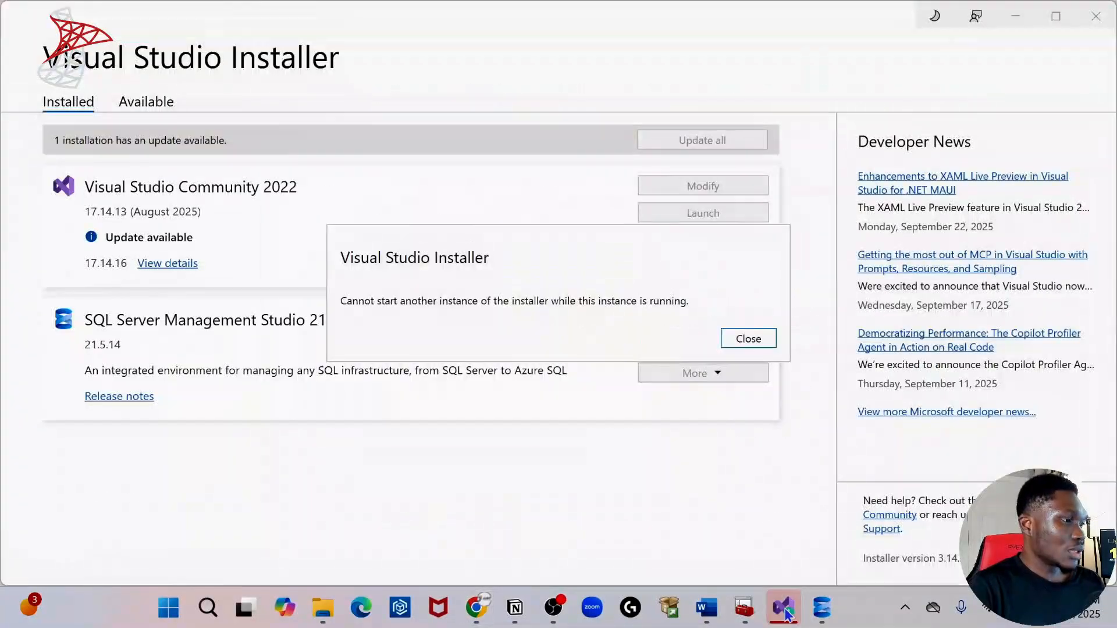
left_click(756, 341)
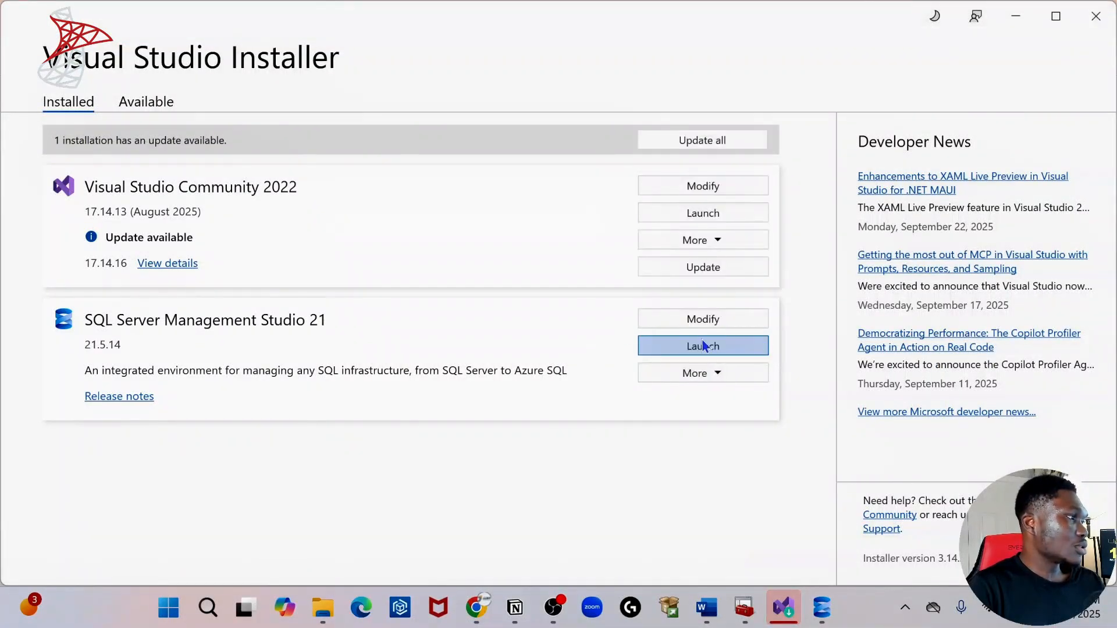
left_click(481, 611)
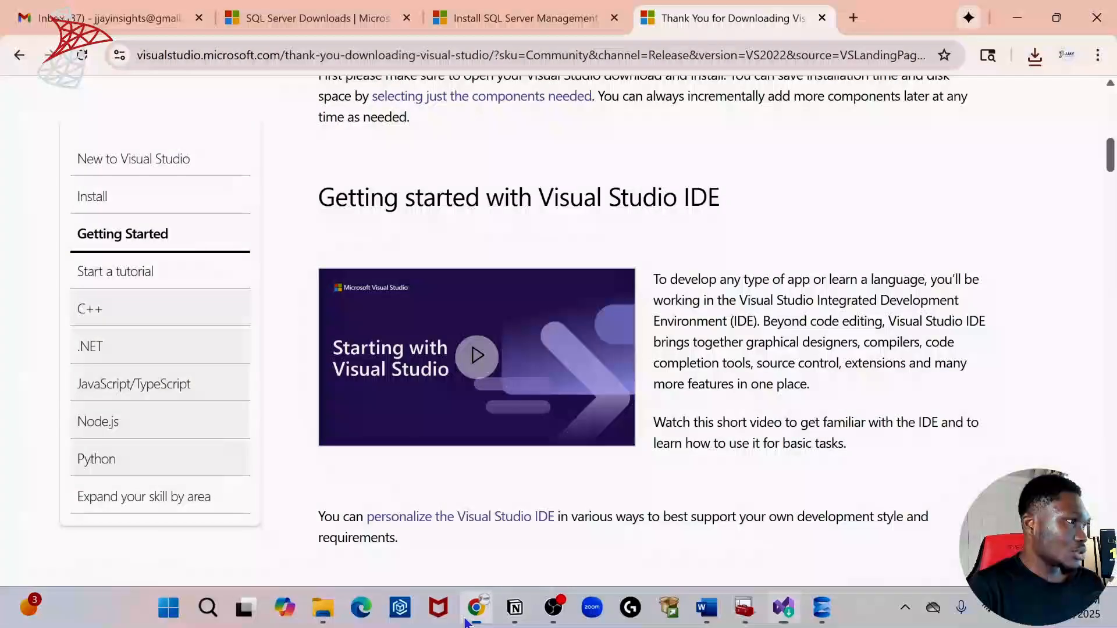
Search Google for "visual studio code" in a new tab and preview the open Visual Studio Installer window.
left_click(853, 18)
type("VISUAL S")
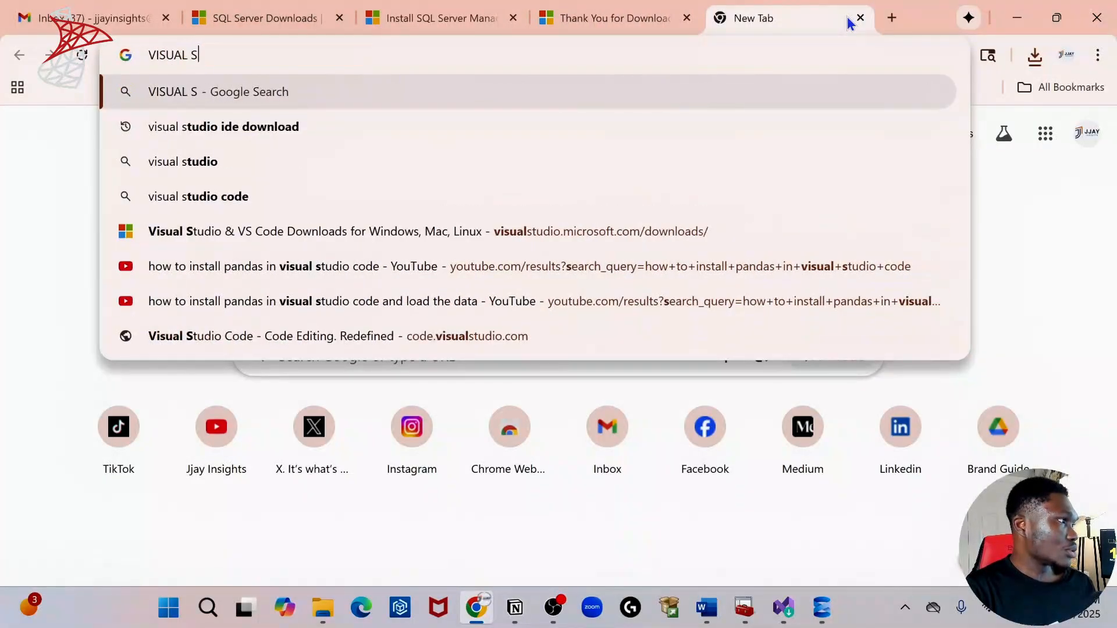
type("TUDIO COD")
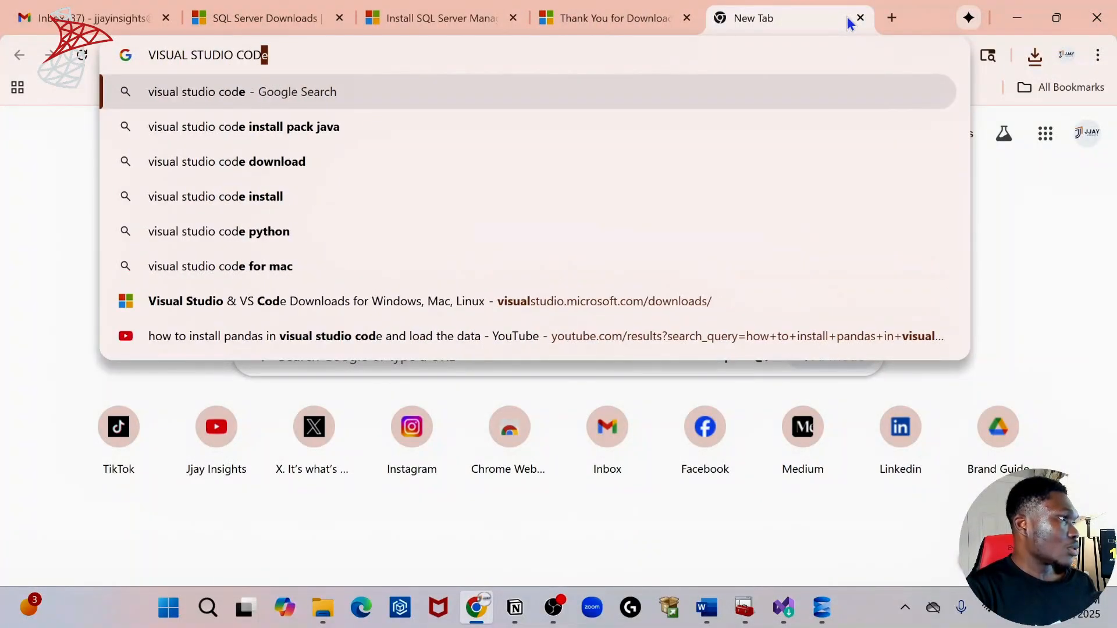
type("E")
key("Return")
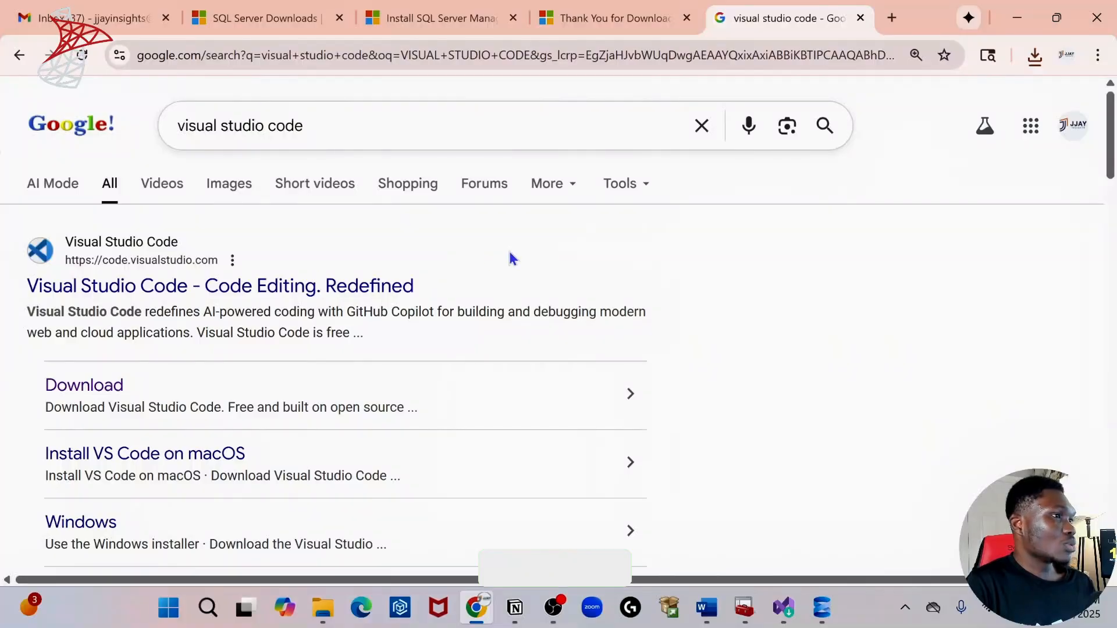
mouse_move(779, 613)
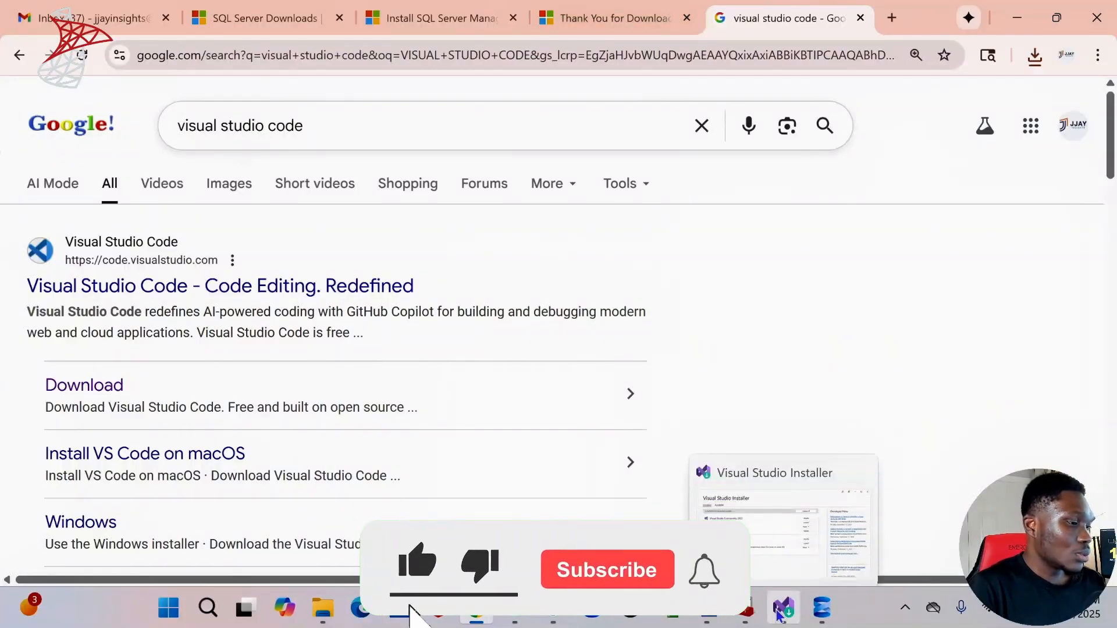
left_click(797, 550)
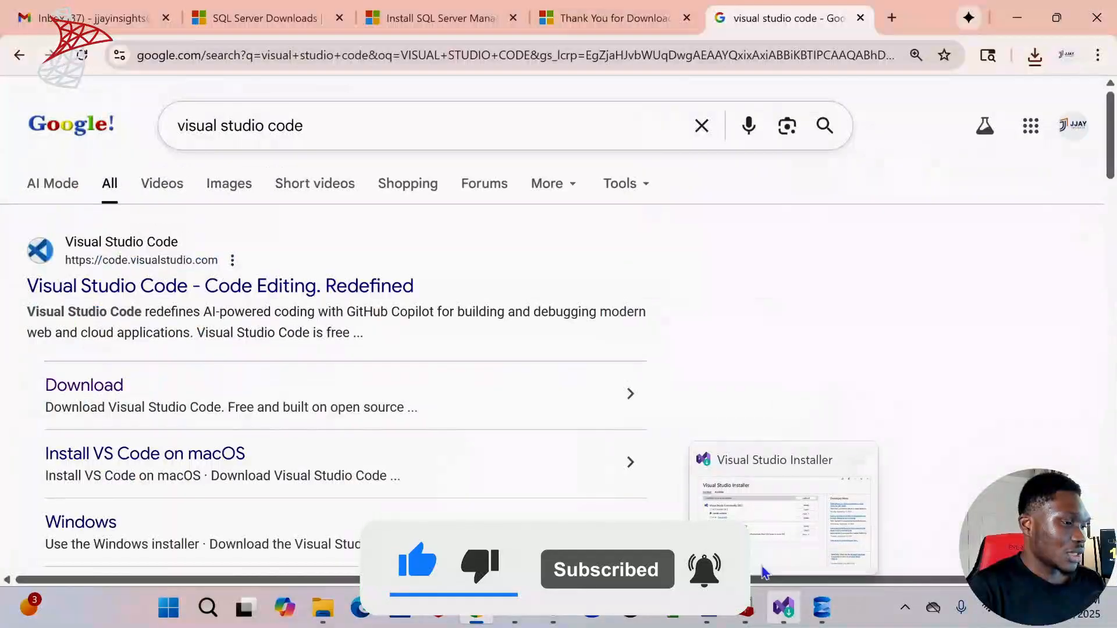
Search Google for "install sql server reporting services" in another new tab.
left_click(892, 18)
left_click(482, 58)
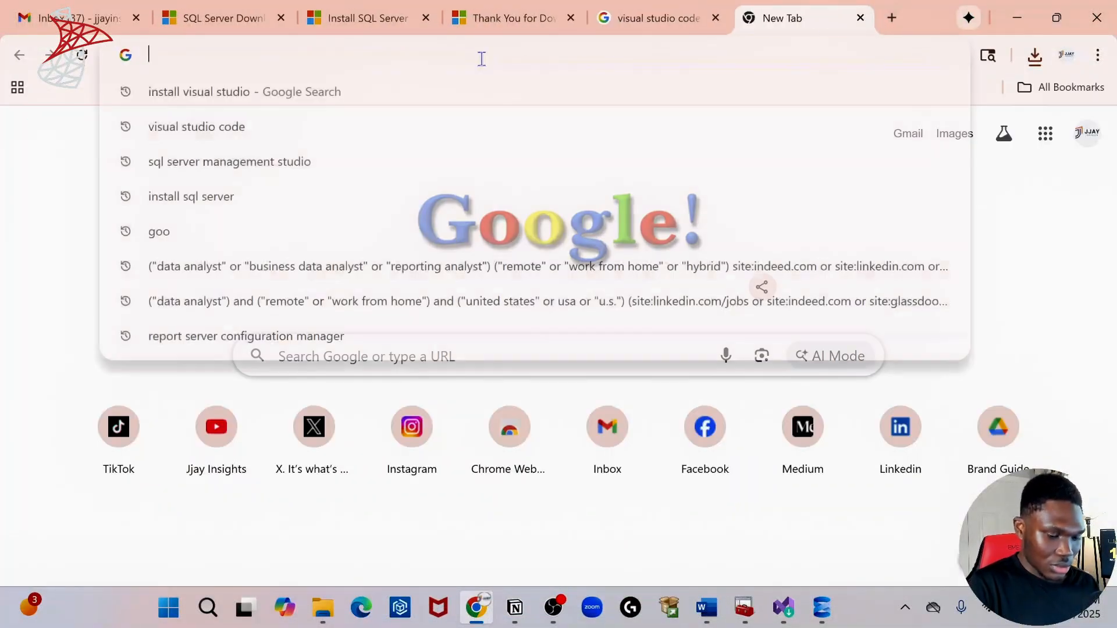
type("INSTALL")
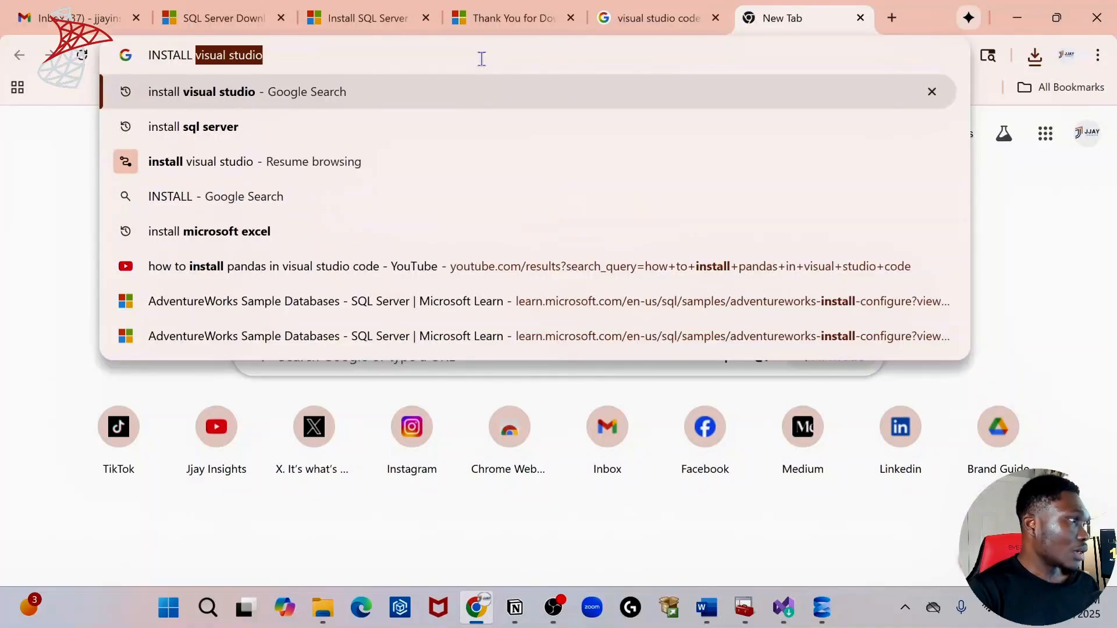
type(" sql s")
key("BackSpace")
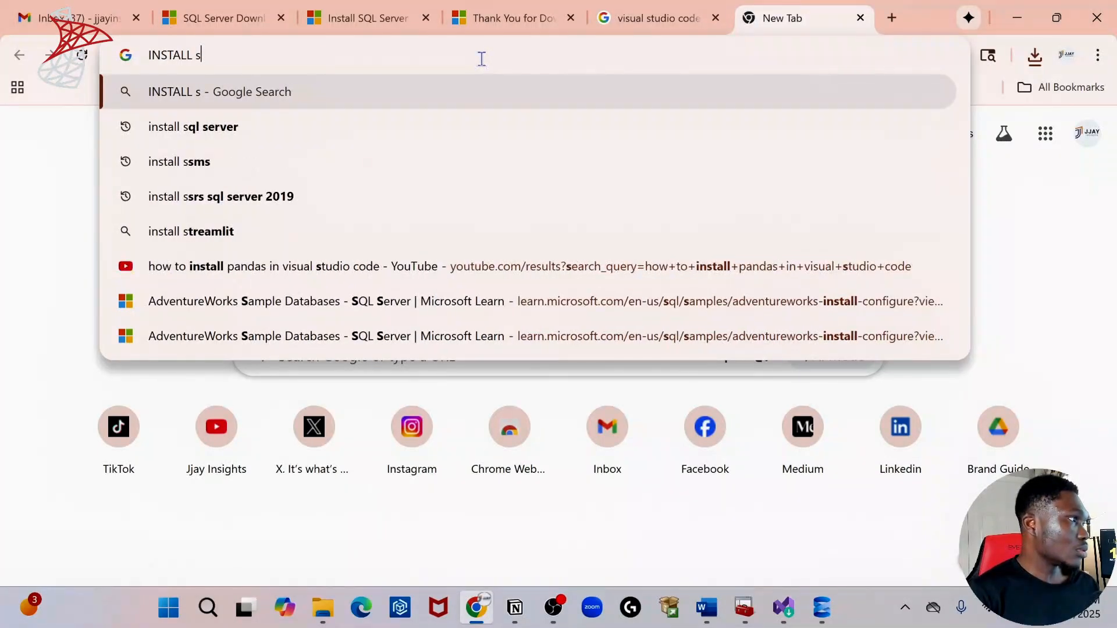
type("ql server re")
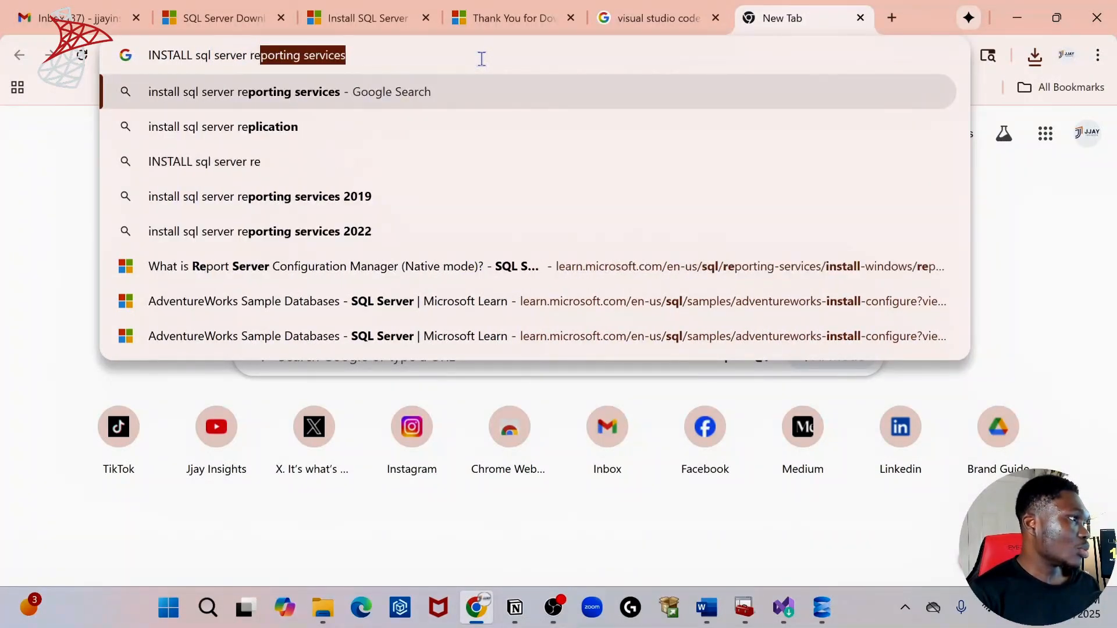
type("port serv")
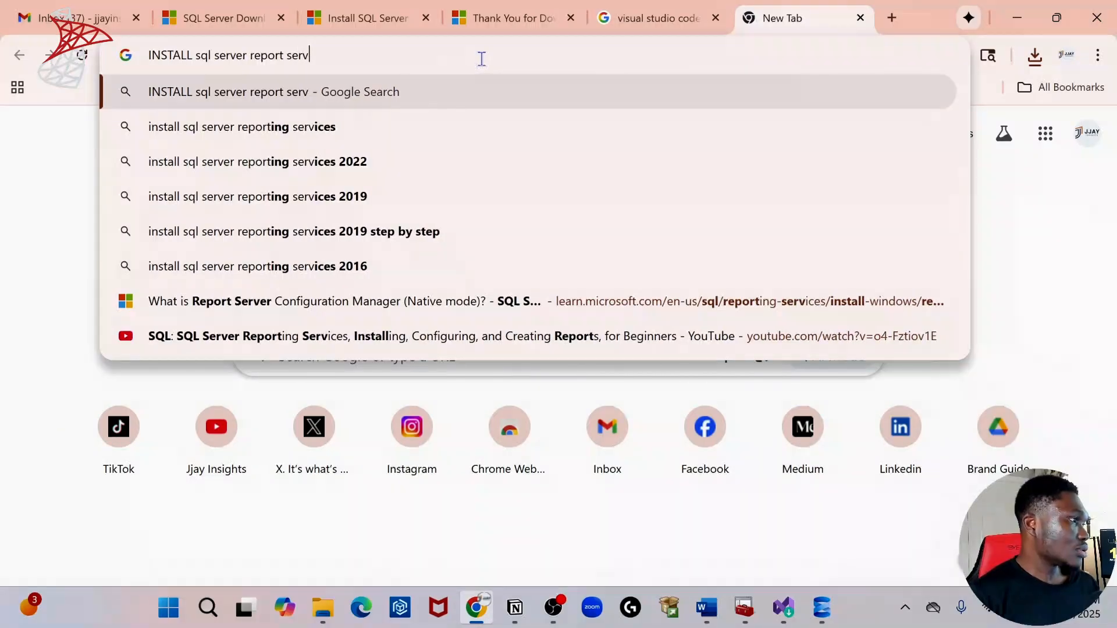
left_click(252, 128)
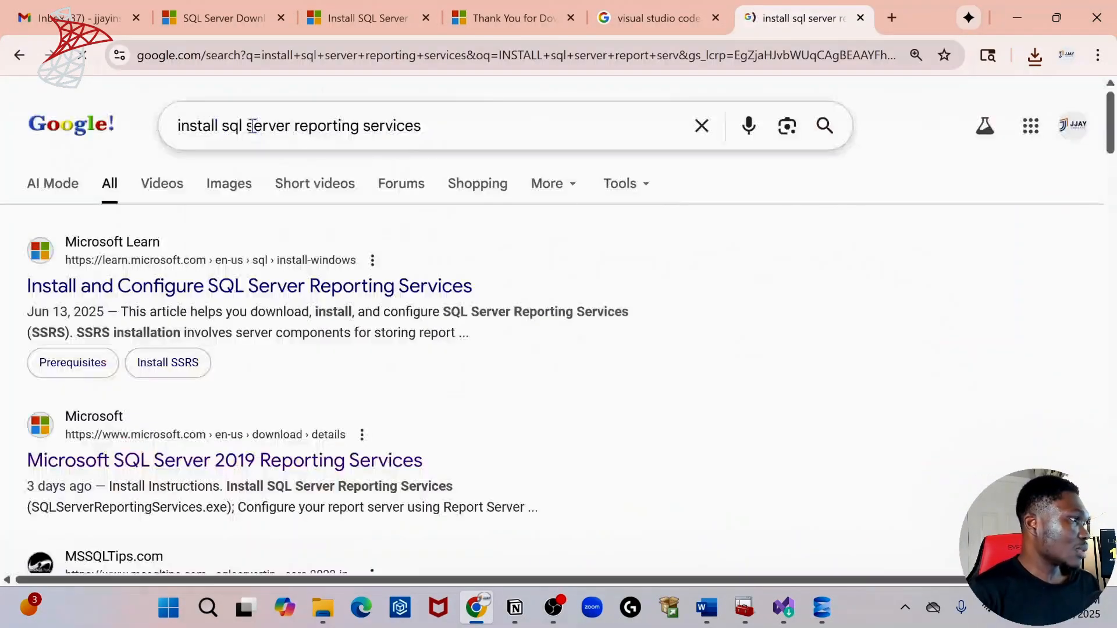
Look through the Microsoft Learn article on installing and configuring SQL Server Reporting Services, briefly revisiting the Visual Studio Code search results.
left_click(228, 287)
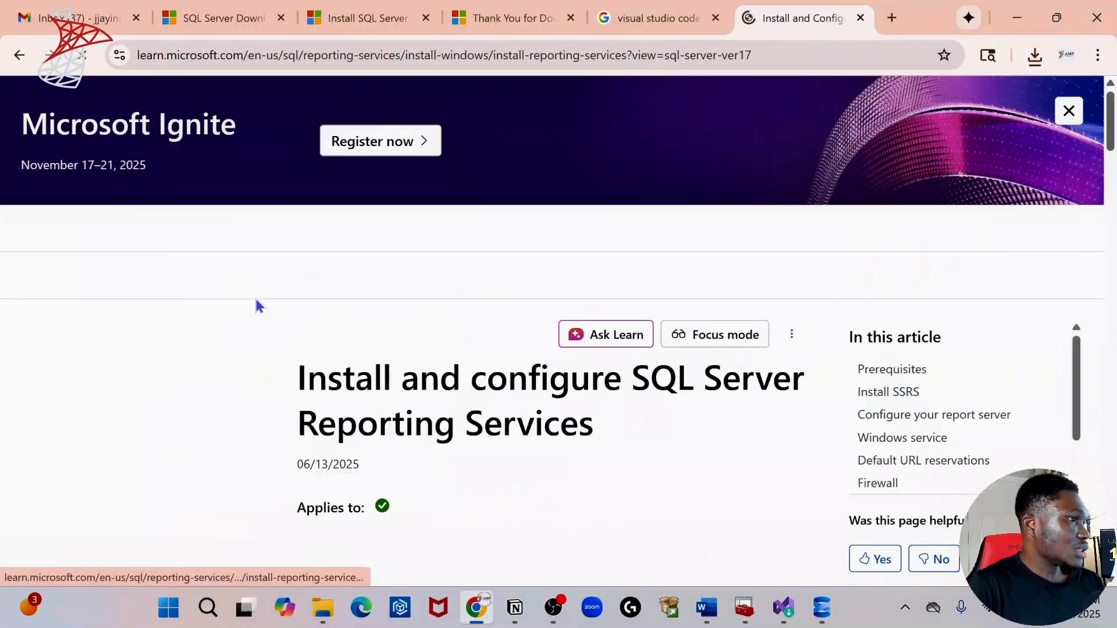
scroll(578, 437, "down", 4)
scroll(596, 426, "down", 3)
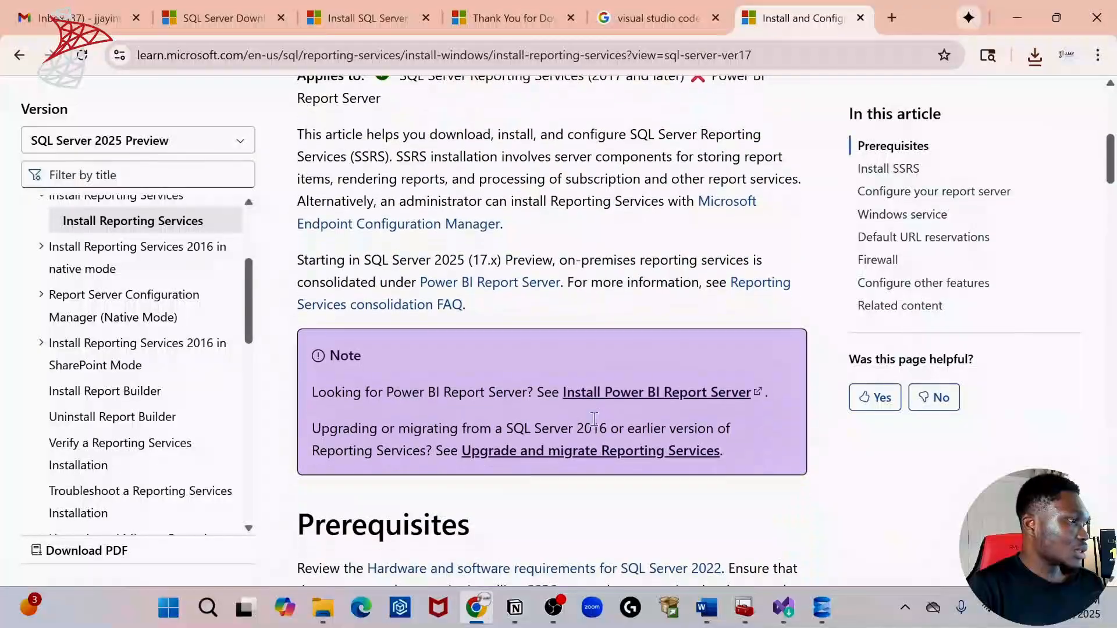
scroll(515, 367, "up", 6)
scroll(620, 456, "down", 2)
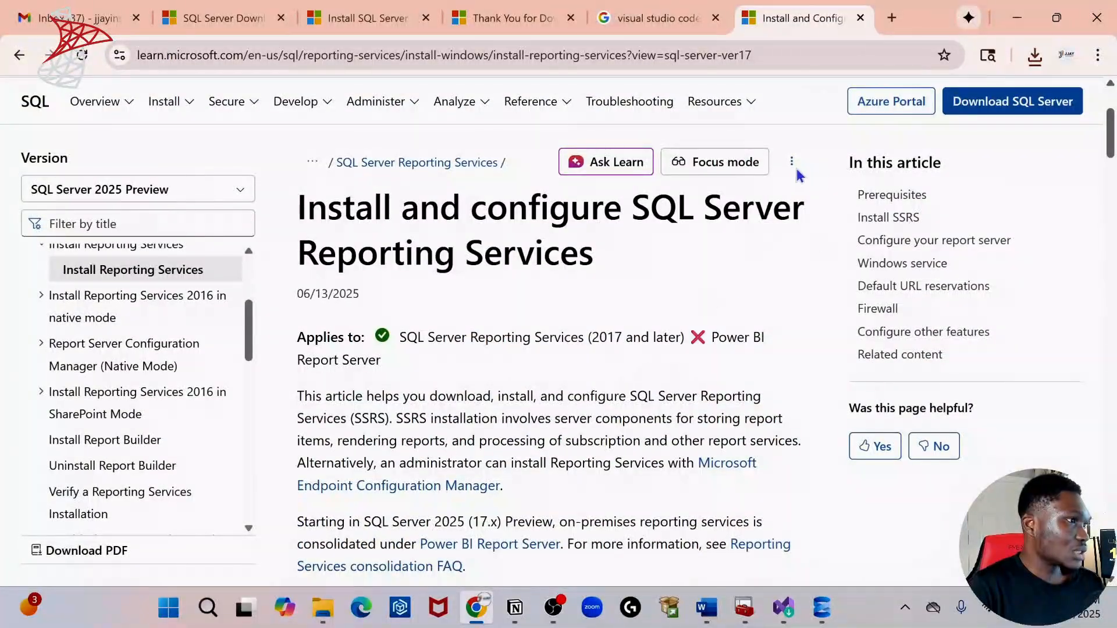
left_click(634, 15)
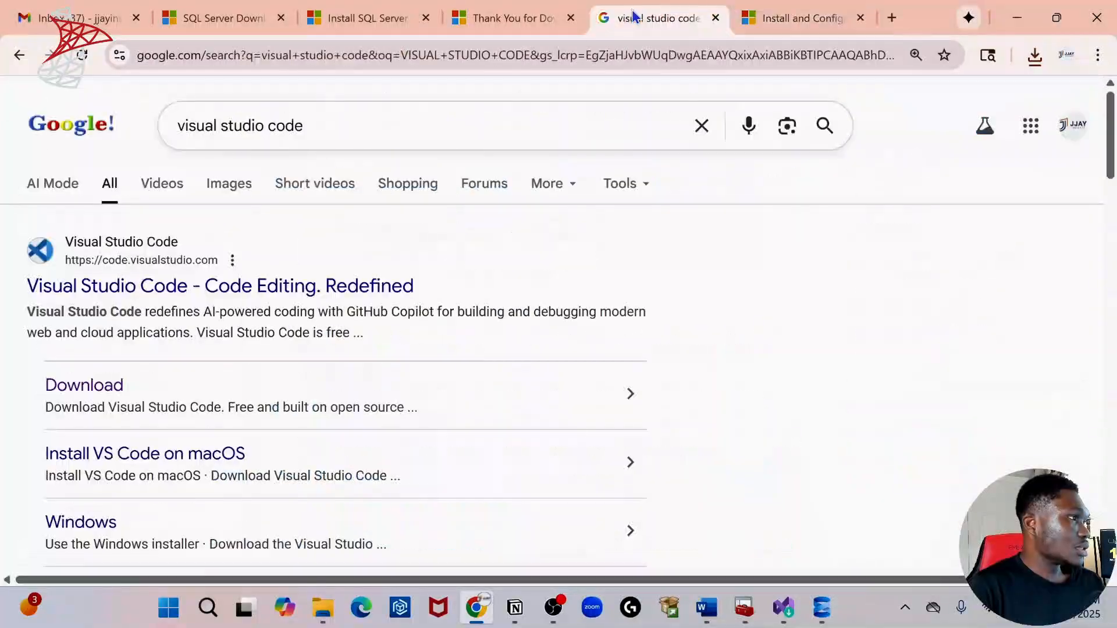
left_click(792, 18)
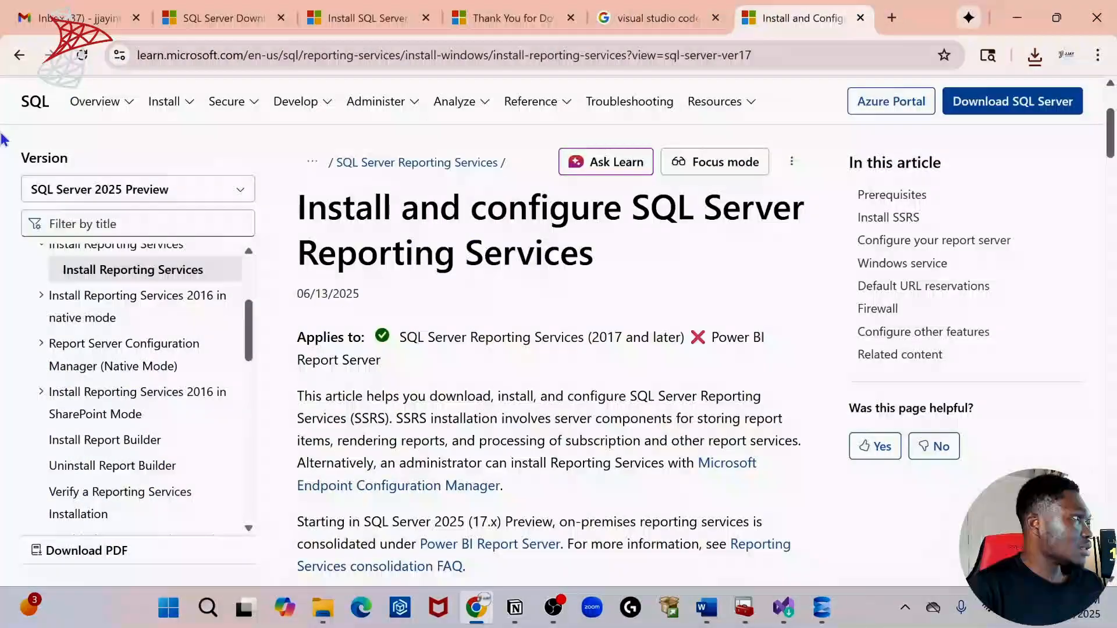
Return to the Reporting Services search results, rerun the search, and open the Microsoft SQL Server 2019 Reporting Services download page.
left_click(19, 54)
scroll(189, 321, "down", 3)
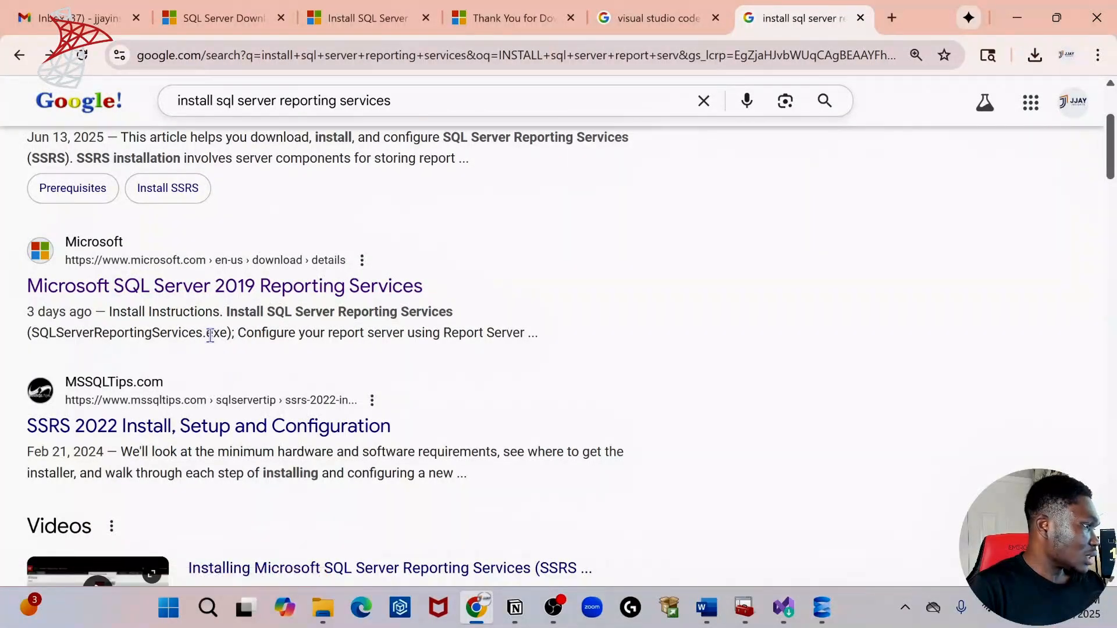
scroll(220, 413, "up", 3)
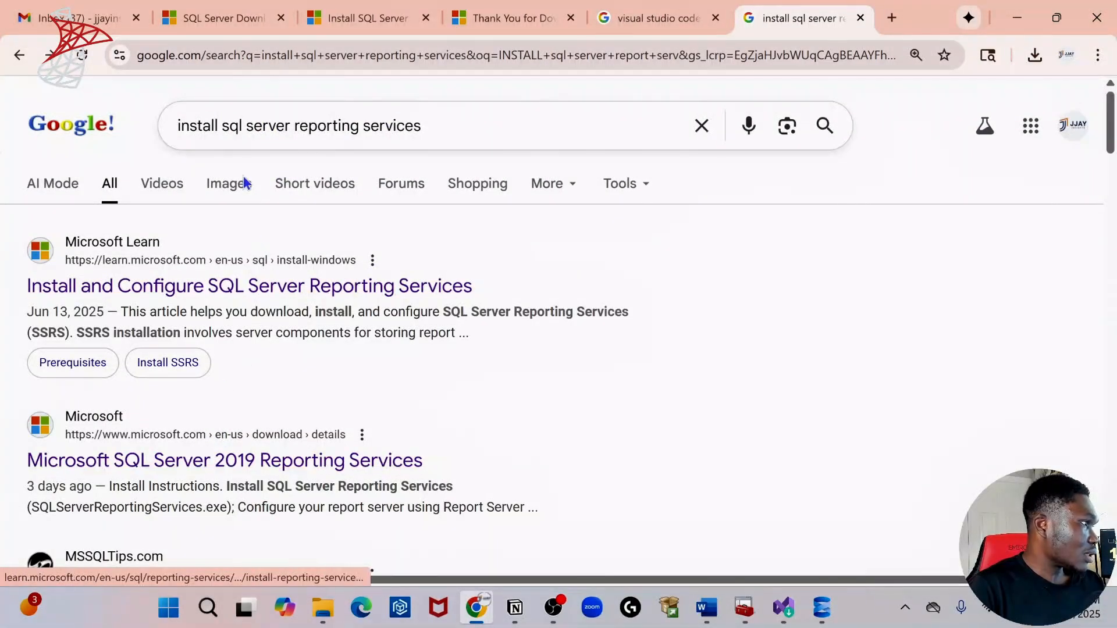
left_click(446, 109)
key("Return")
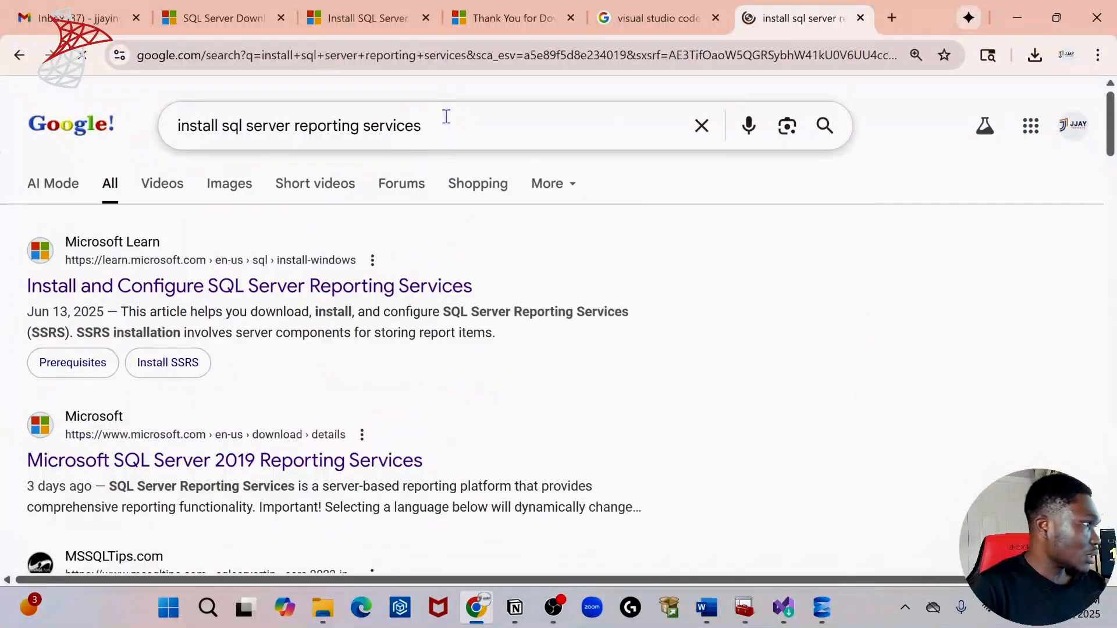
scroll(350, 395, "down", 2)
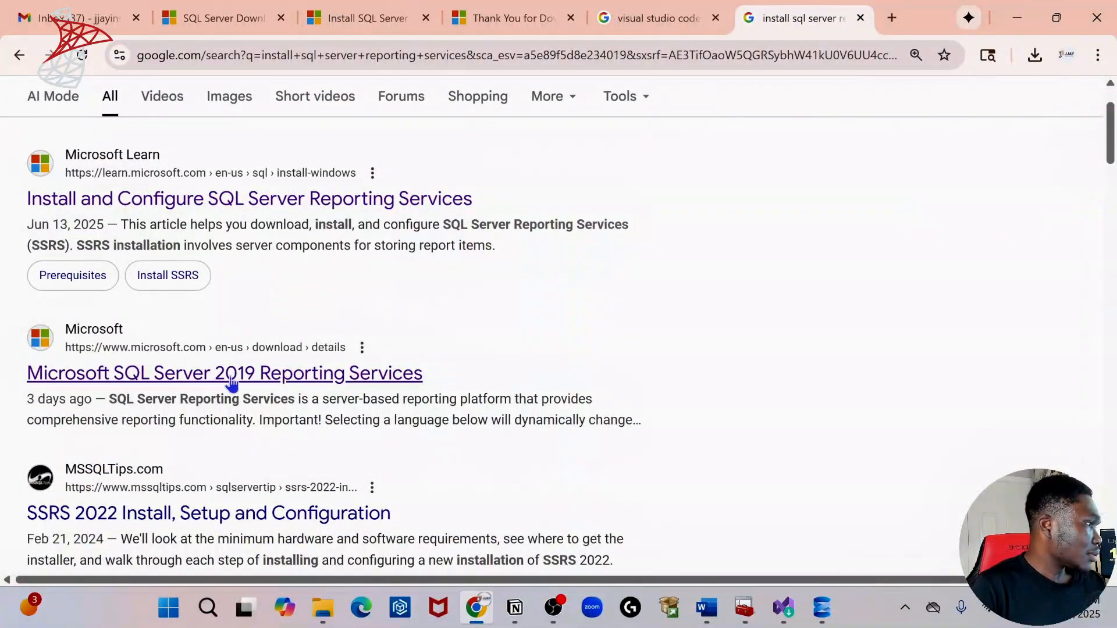
left_click(242, 381)
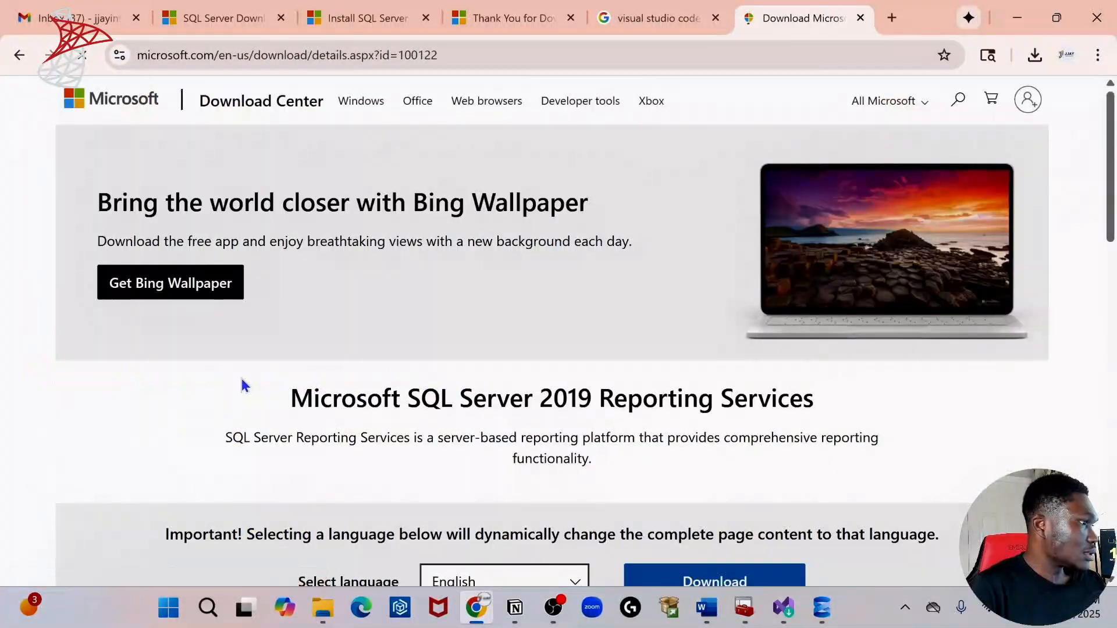
Download the English installer for Microsoft SQL Server 2019 Reporting Services from its download page.
scroll(372, 431, "down", 4)
scroll(585, 352, "up", 3)
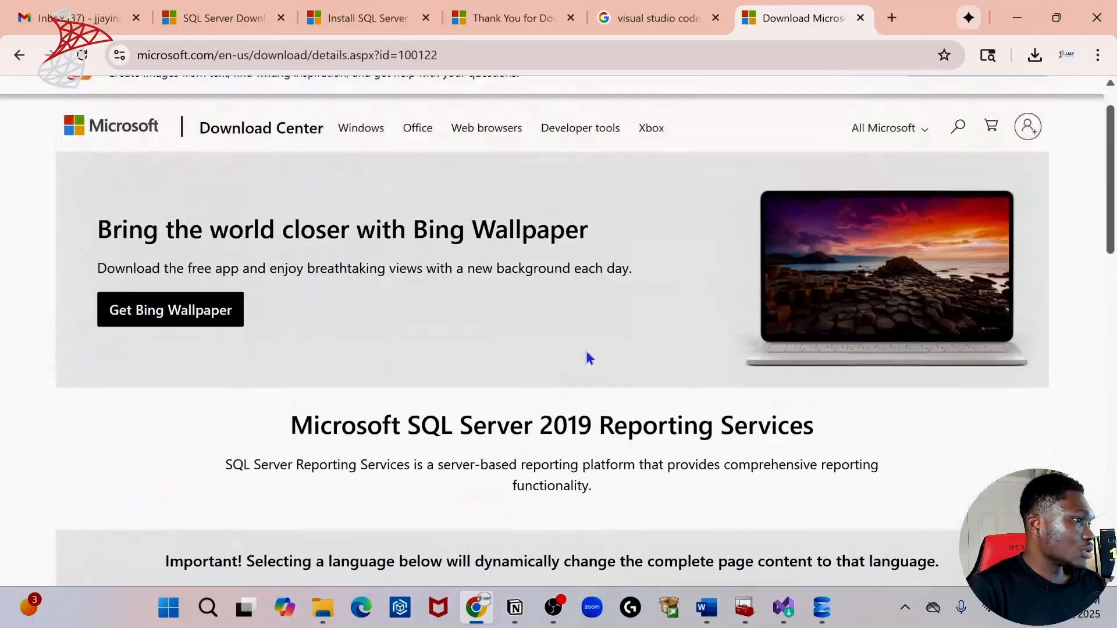
scroll(588, 420, "down", 3)
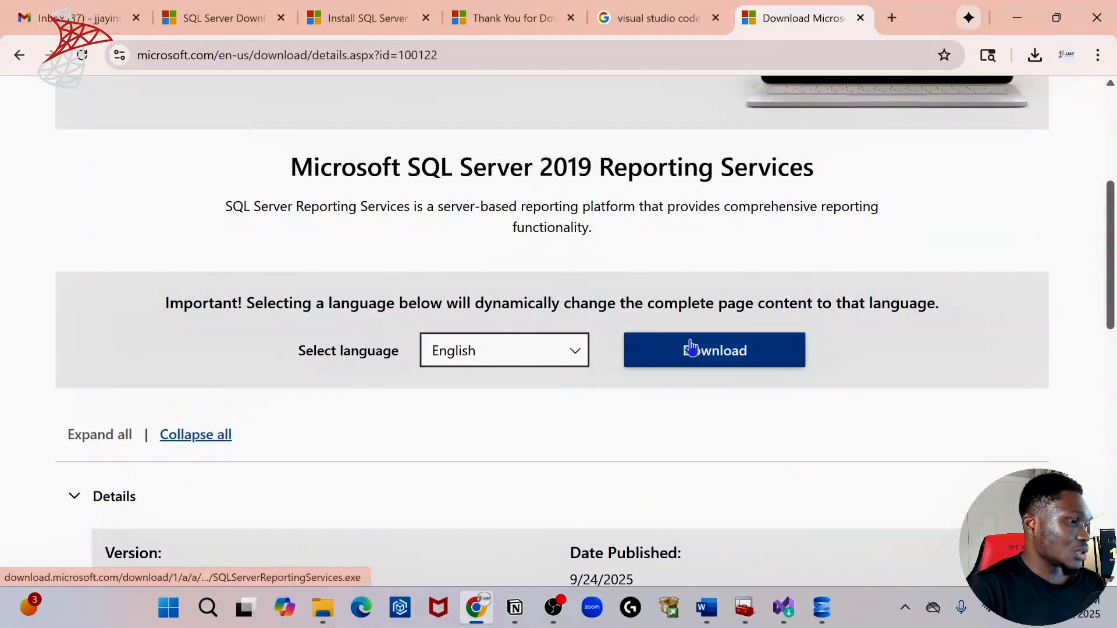
left_click(696, 358)
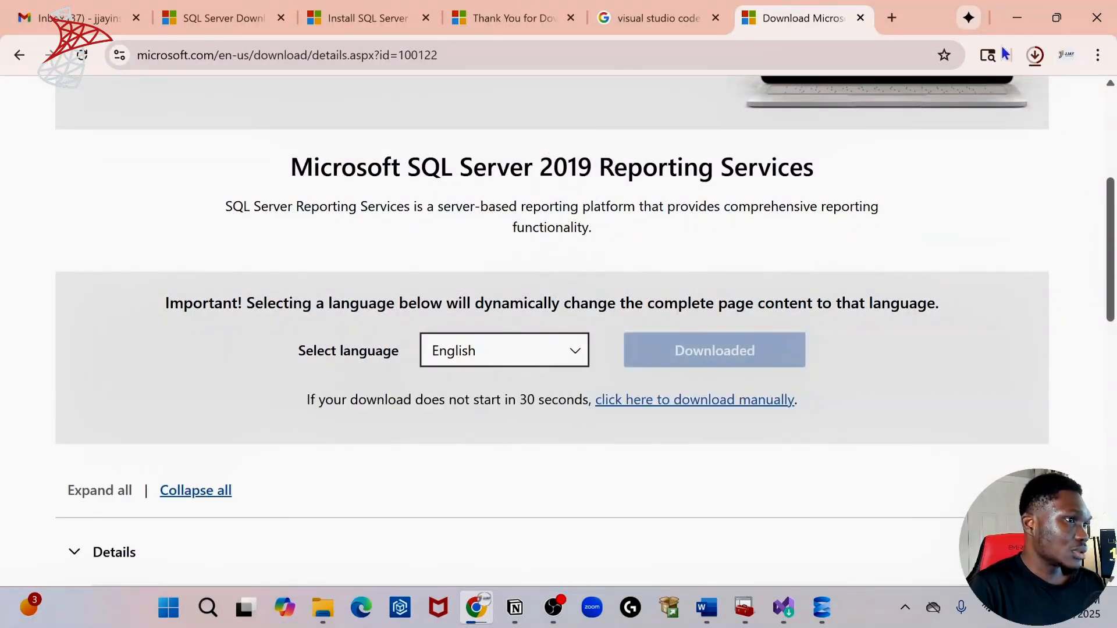
Try to run the downloaded SQLServerReportingServices installer from the recent downloads and close its setup window.
left_click(1035, 55)
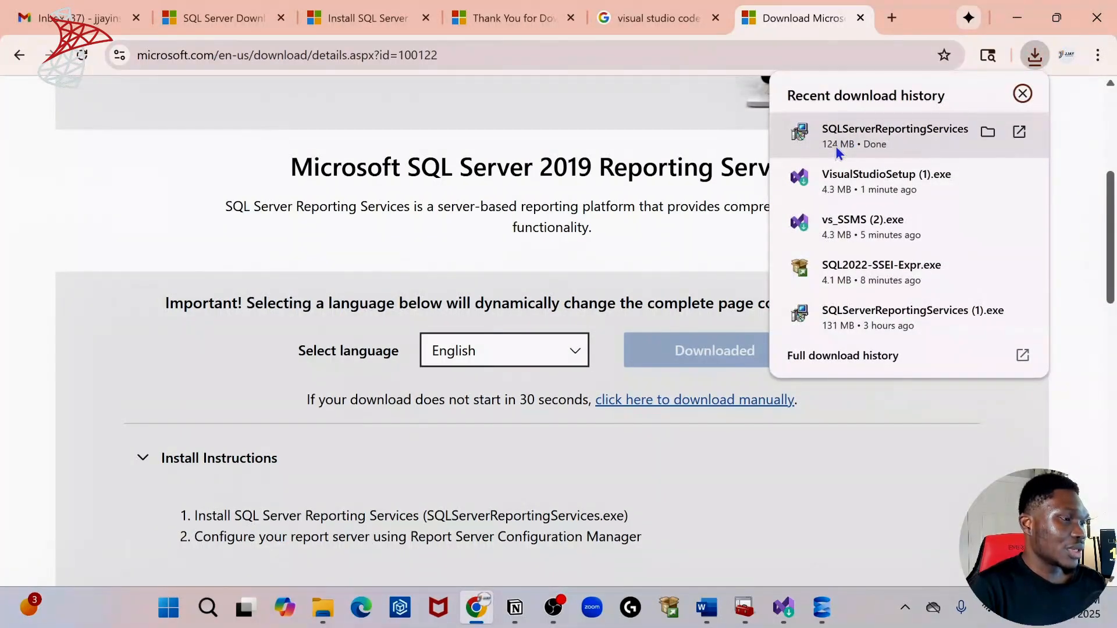
left_click(835, 146)
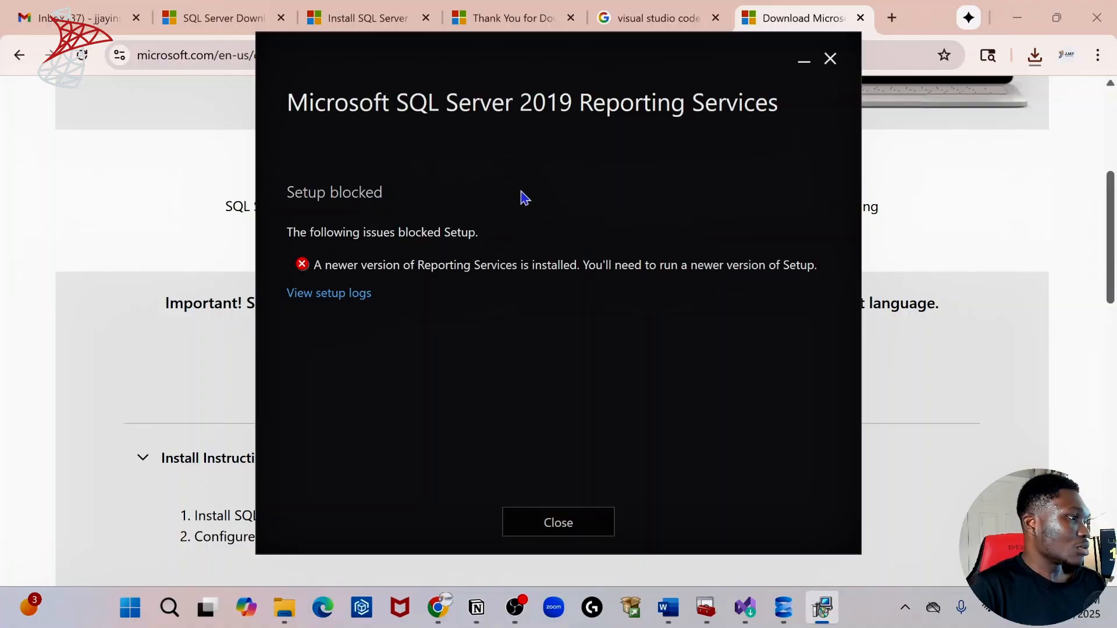
left_click(830, 58)
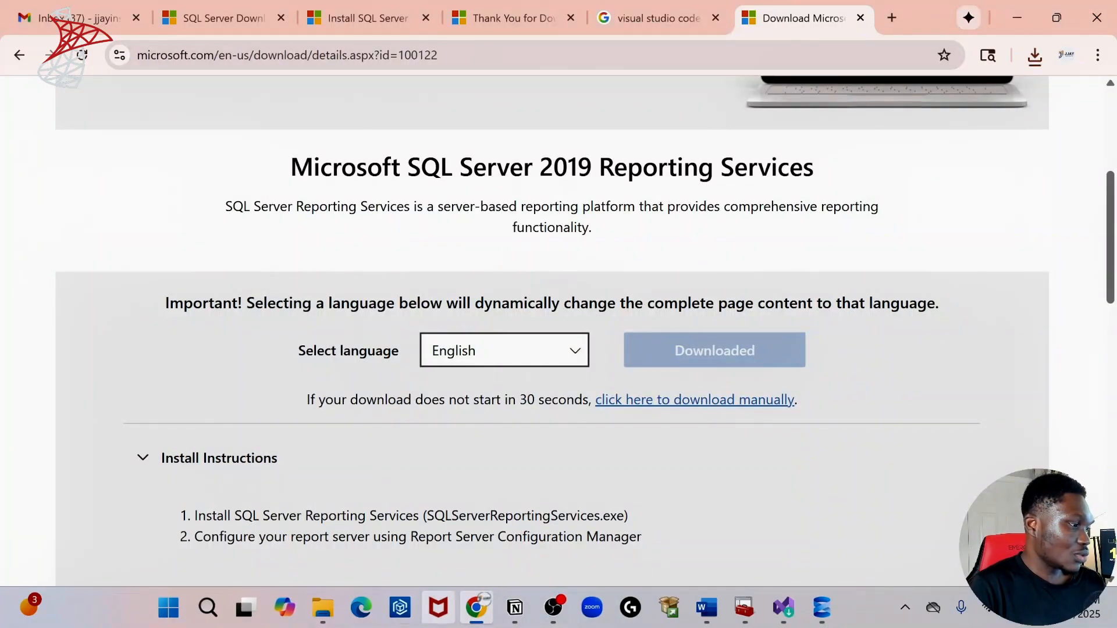
Search Windows for "configu" and open Report Server Configuration Manager.
left_click(208, 608)
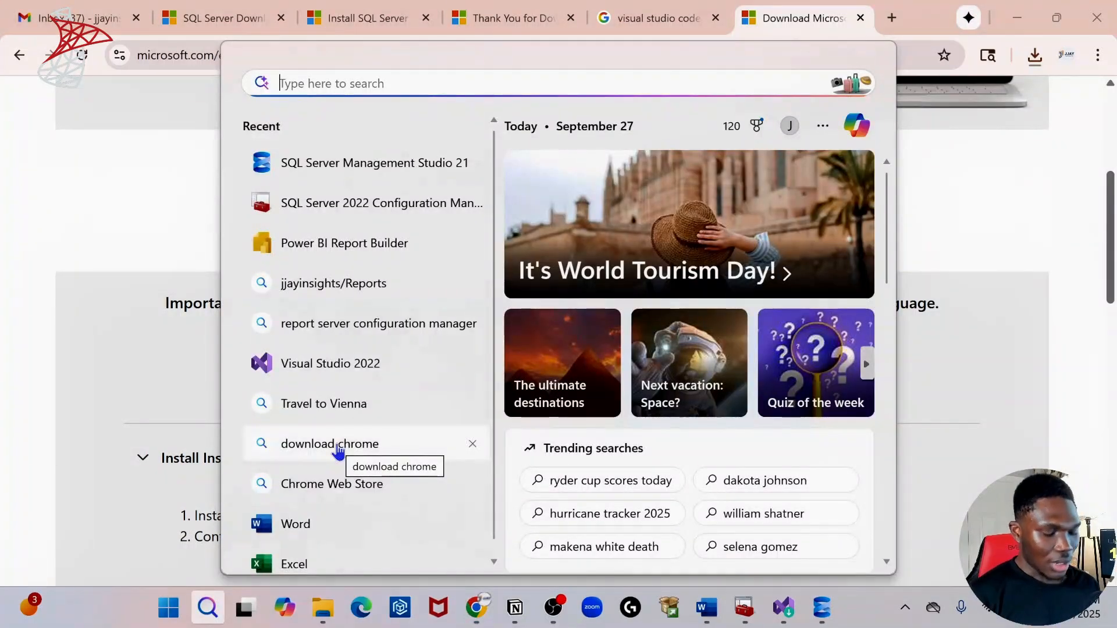
type("sql")
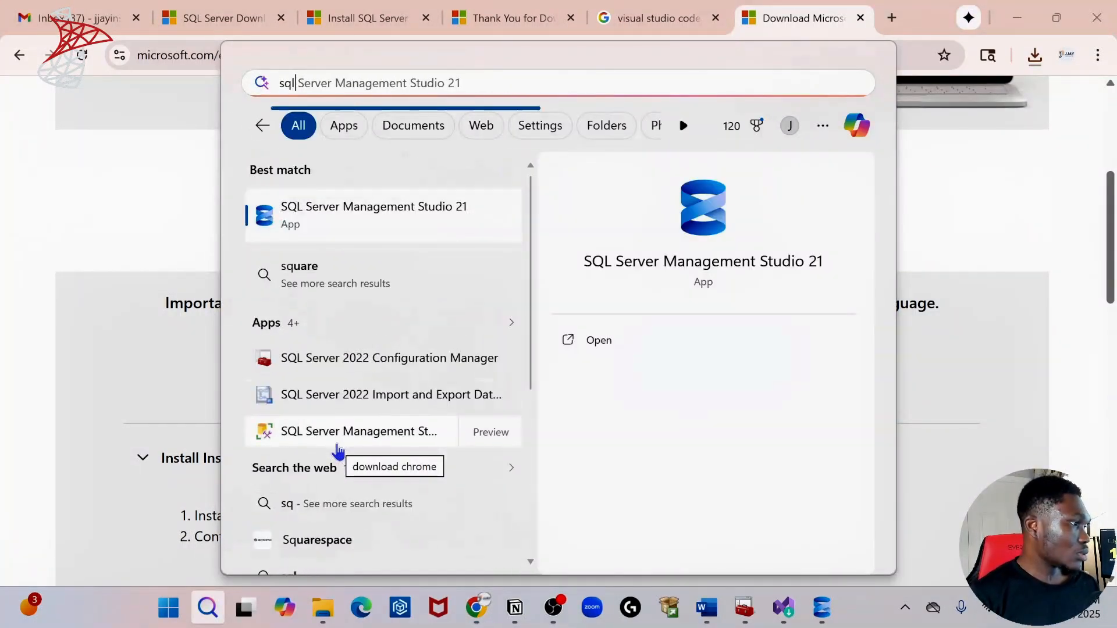
key("BackSpace")
key("BackSpace")
type("configu")
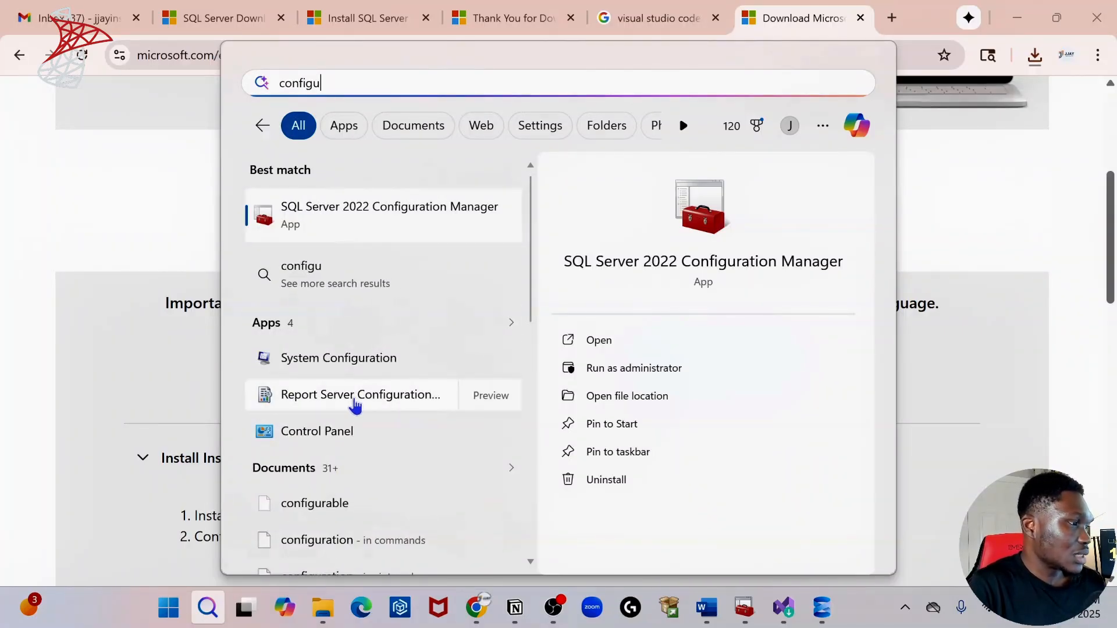
left_click(354, 402)
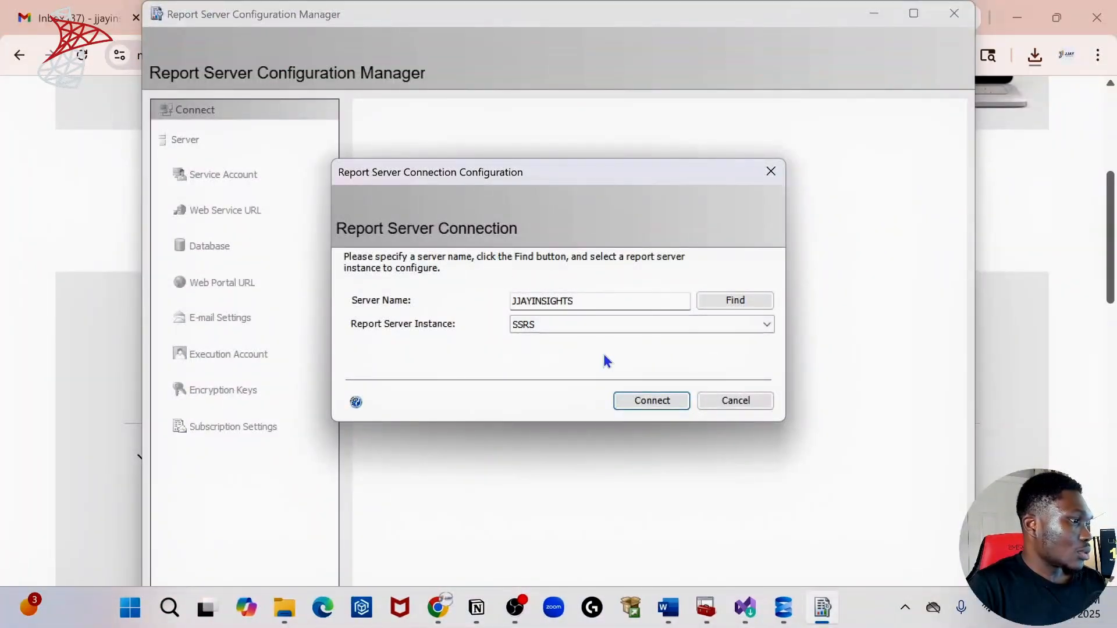
Connect to the SSRS report server instance on the JJAYINSIGHTS server.
left_click_drag(575, 182, 621, 149)
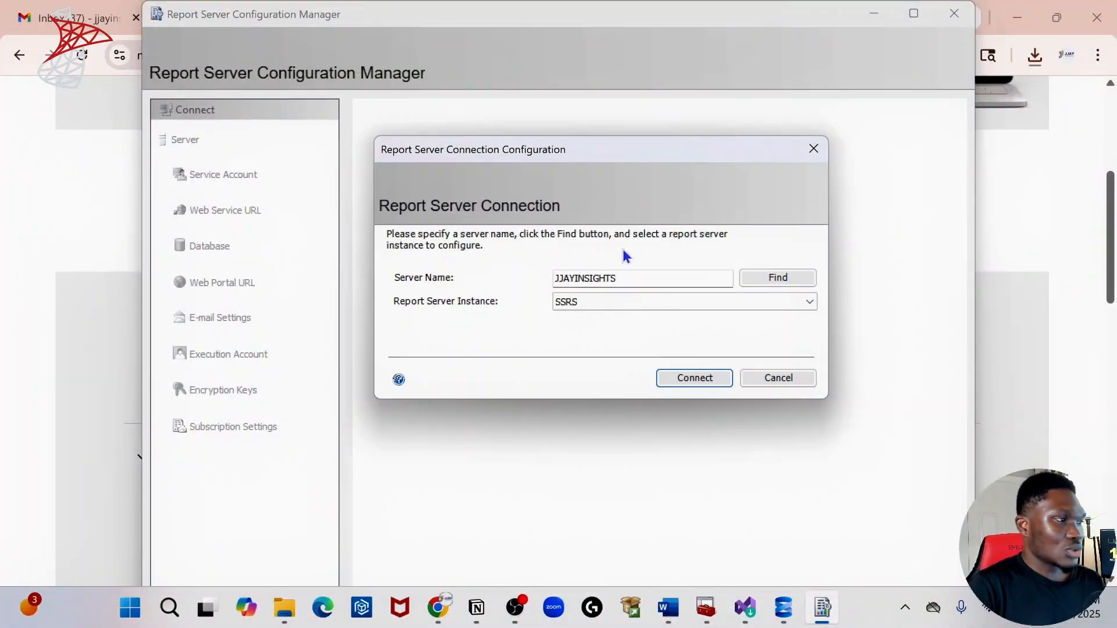
left_click_drag(620, 280, 486, 283)
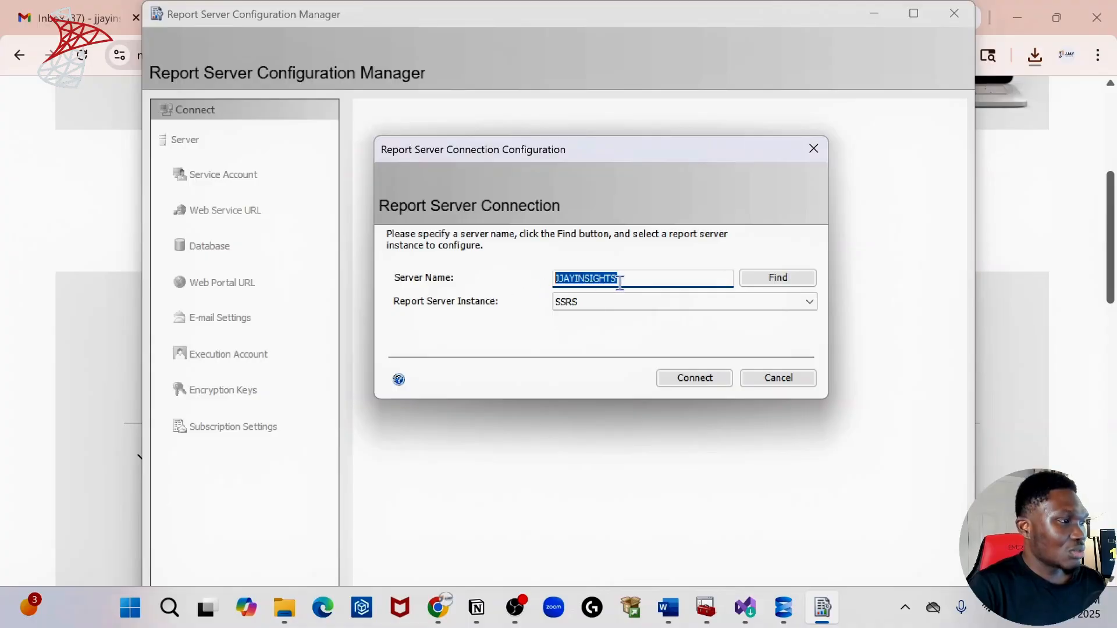
left_click_drag(622, 280, 505, 279)
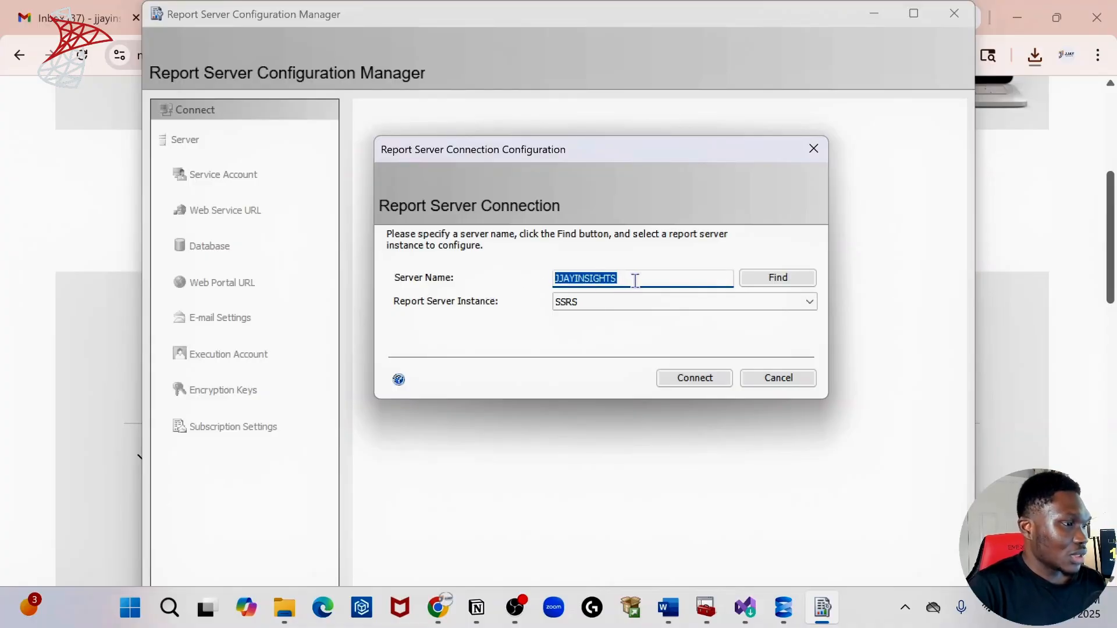
left_click(693, 382)
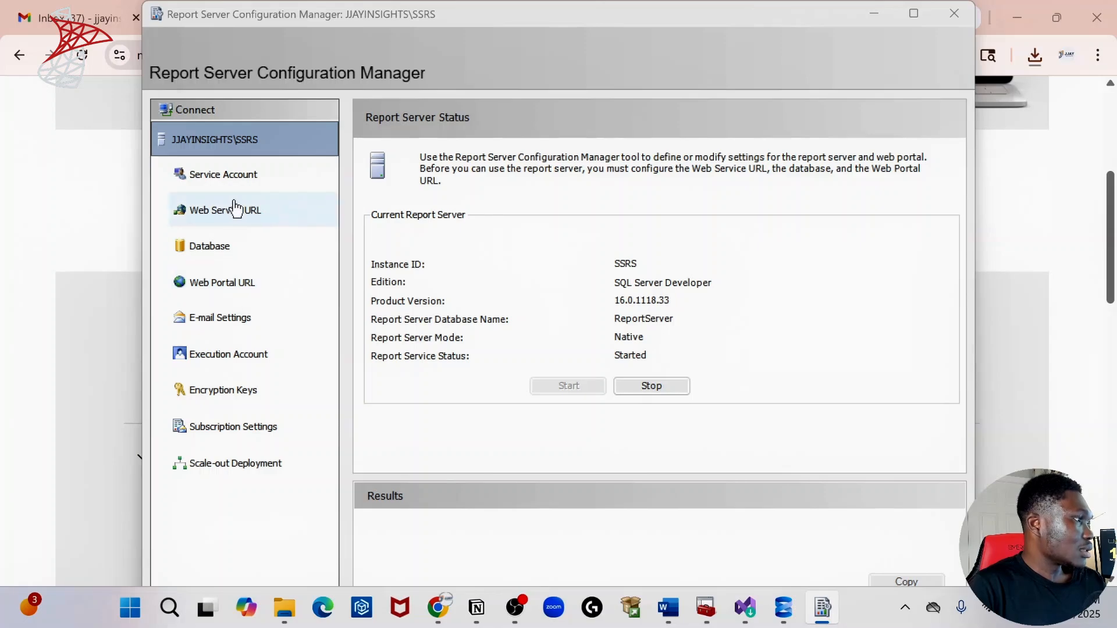
View the report server database settings, test the database server connection in the wizard for creating a new database, and close the wizard without finishing.
left_click(211, 245)
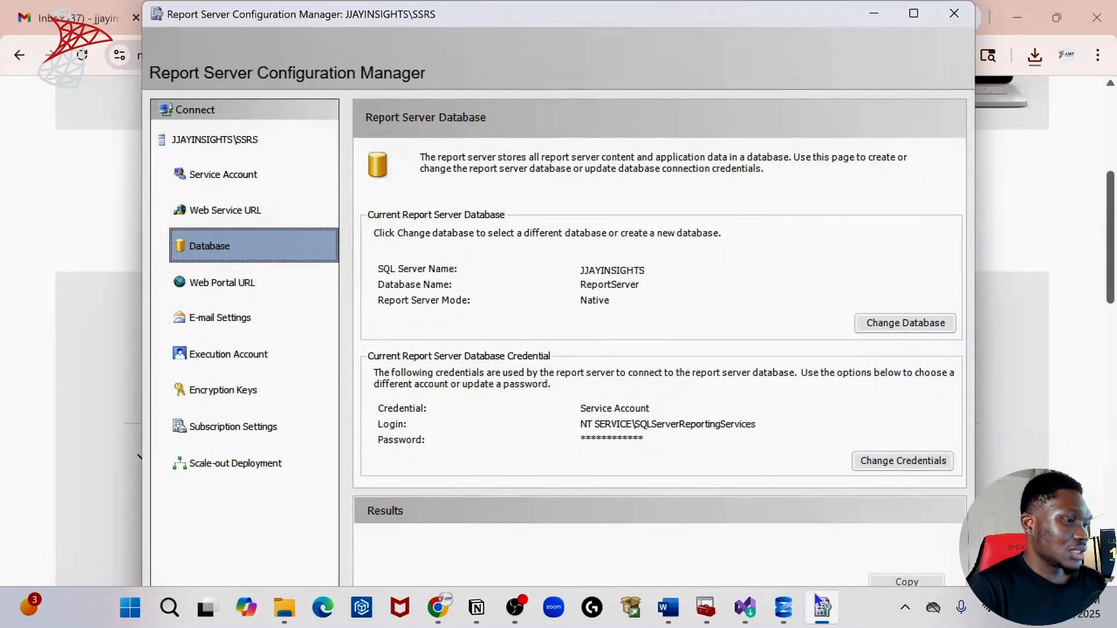
mouse_move(809, 613)
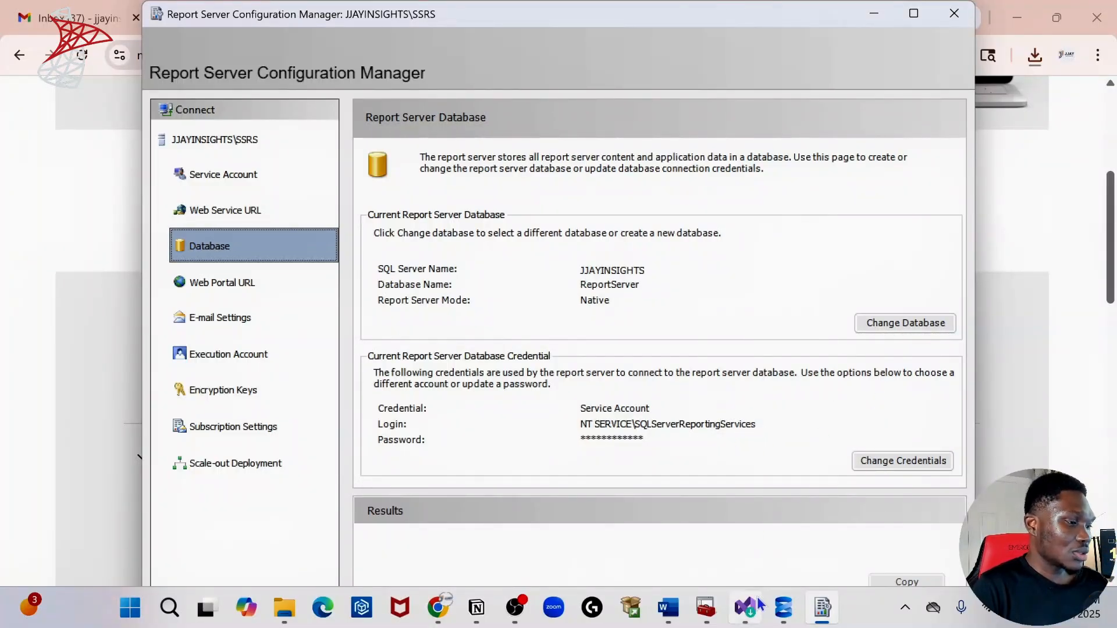
mouse_move(752, 609)
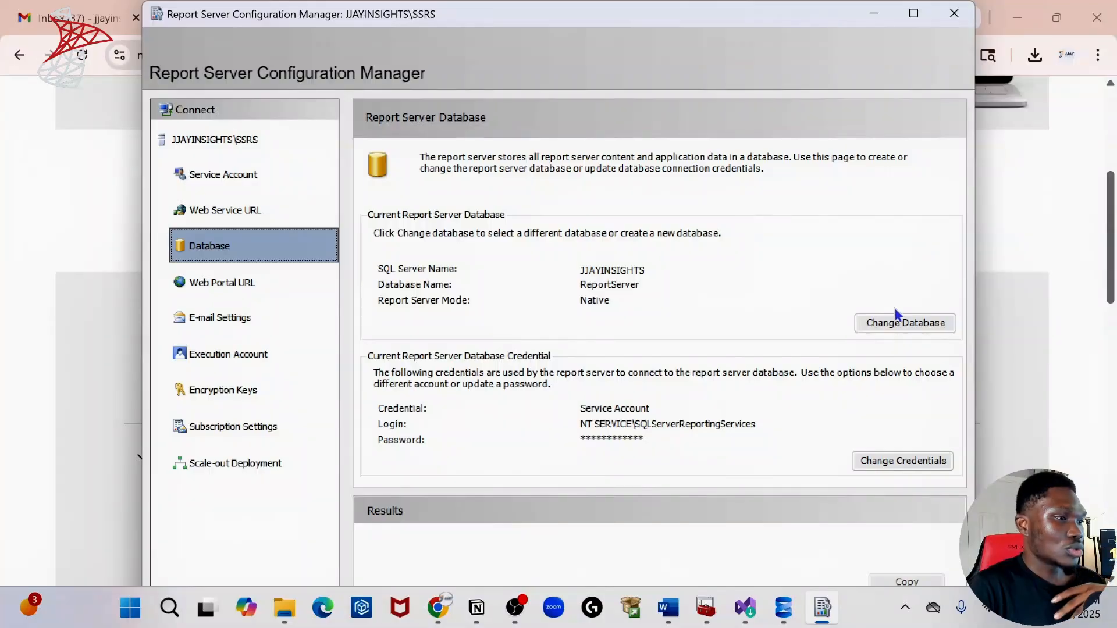
left_click(903, 324)
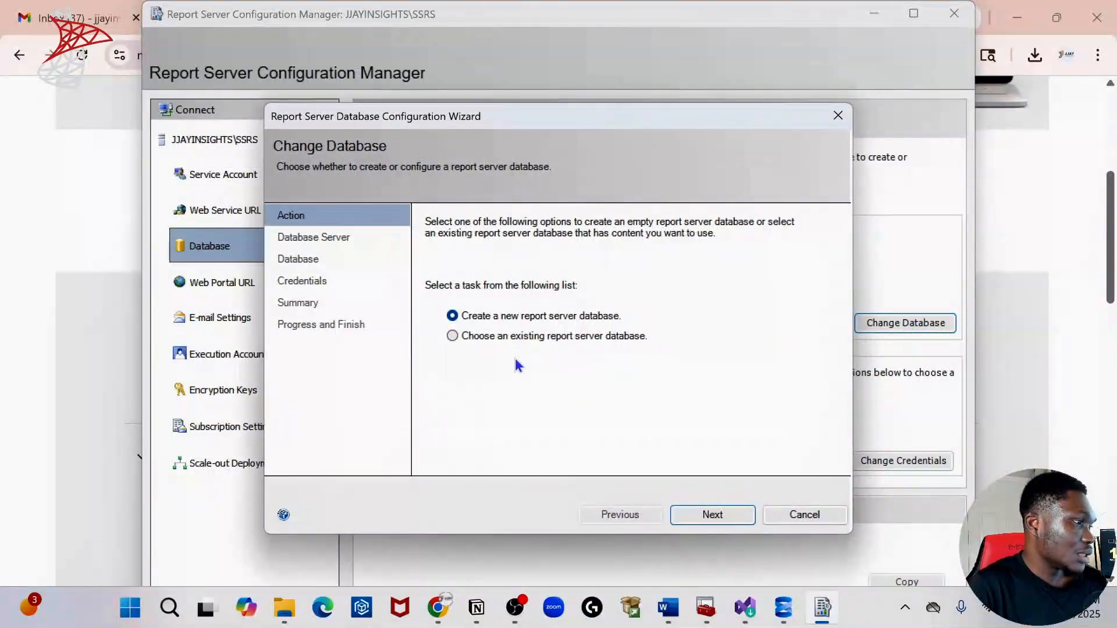
left_click(566, 315)
left_click(714, 516)
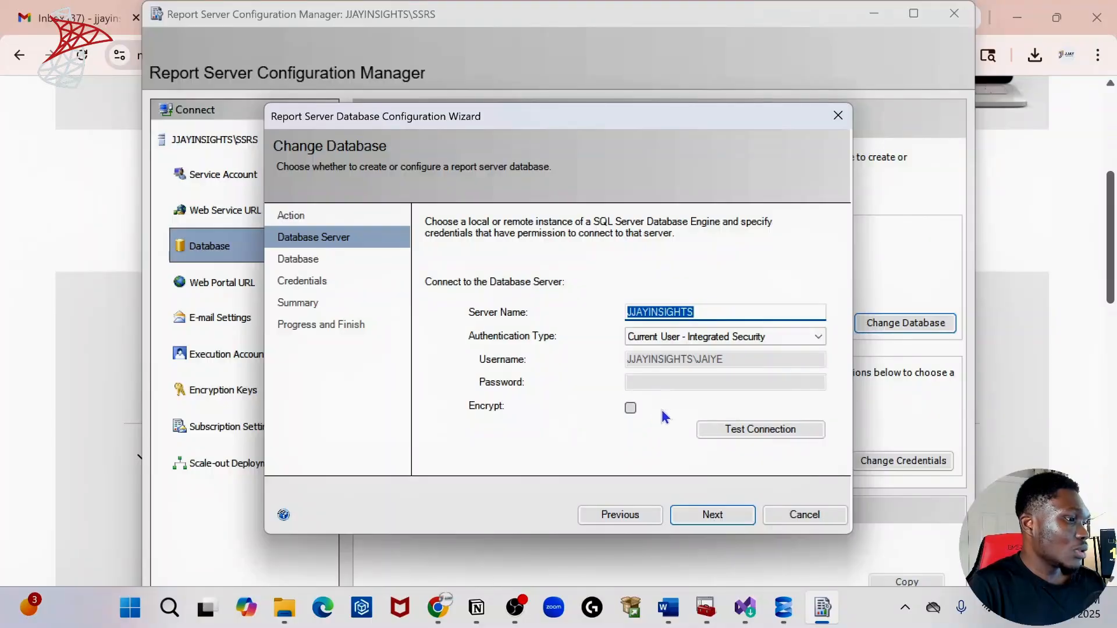
left_click(732, 430)
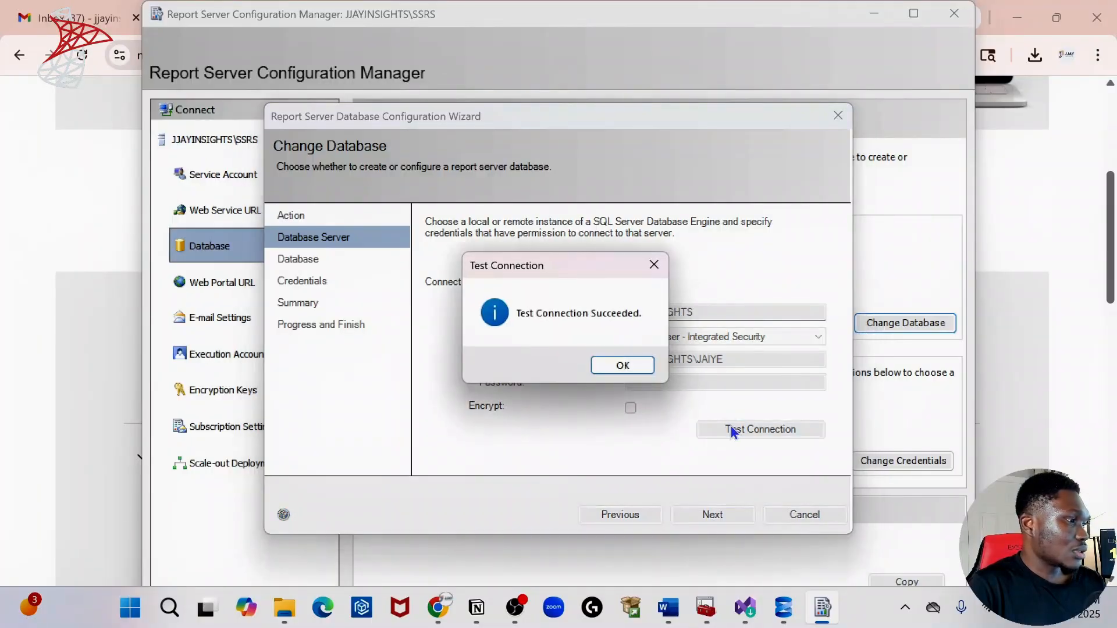
left_click(617, 373)
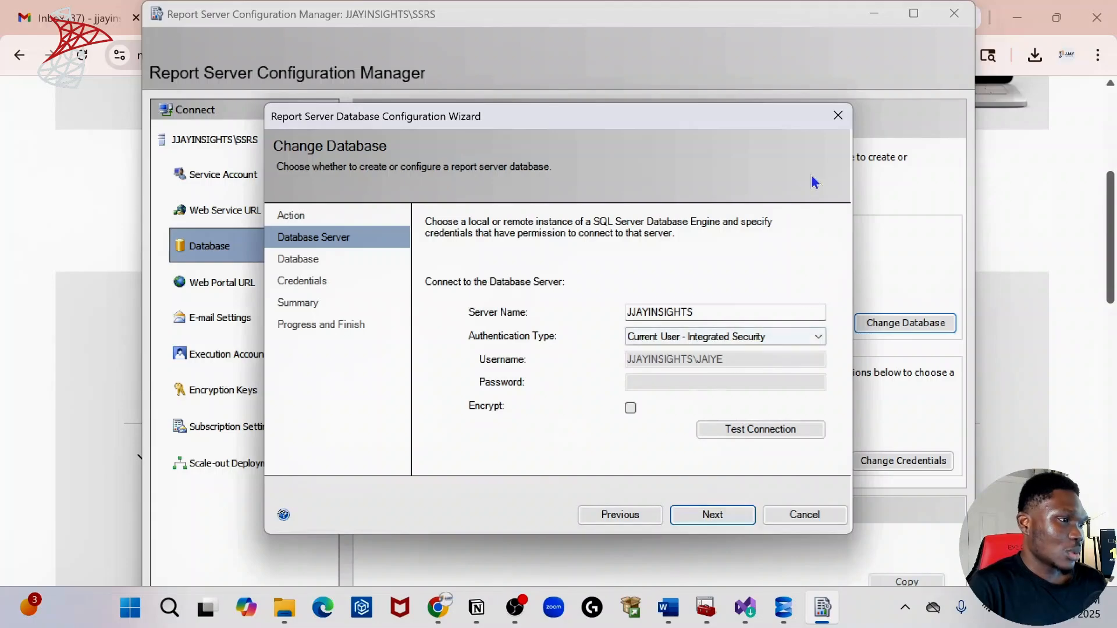
left_click(838, 117)
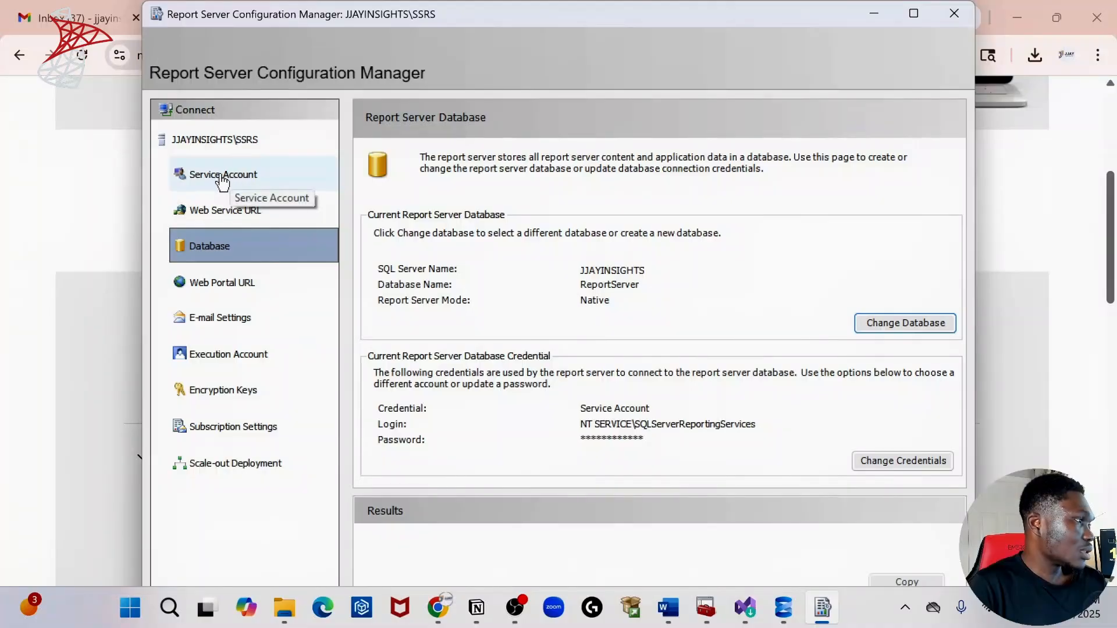
Review the Service Account, Web Service URL and Web Portal URL settings with the configuration window maximized.
left_click(222, 178)
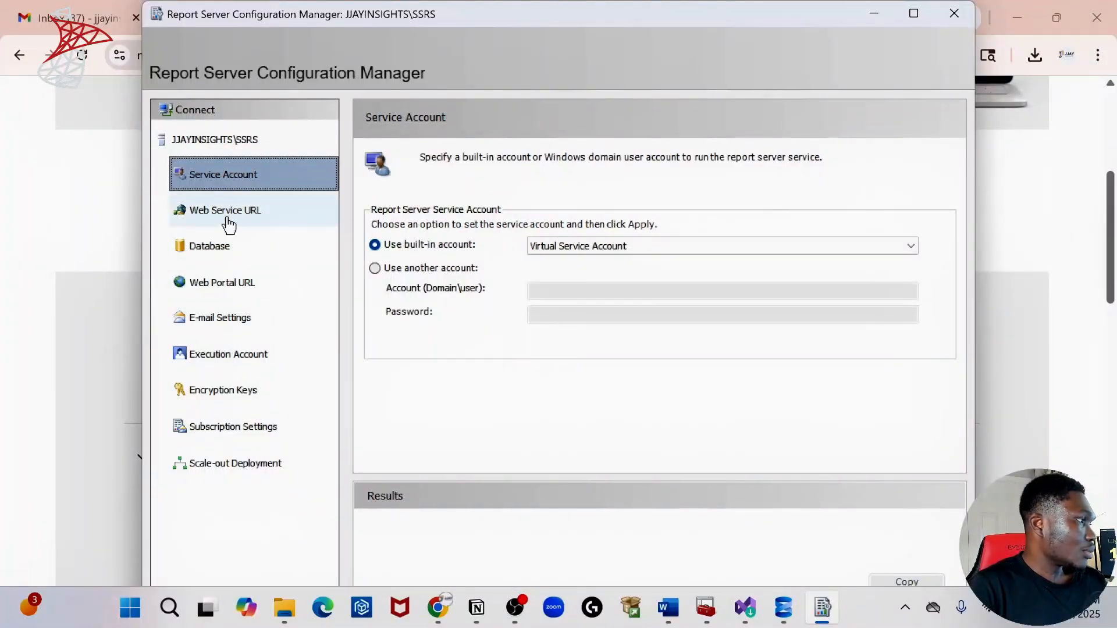
left_click(234, 214)
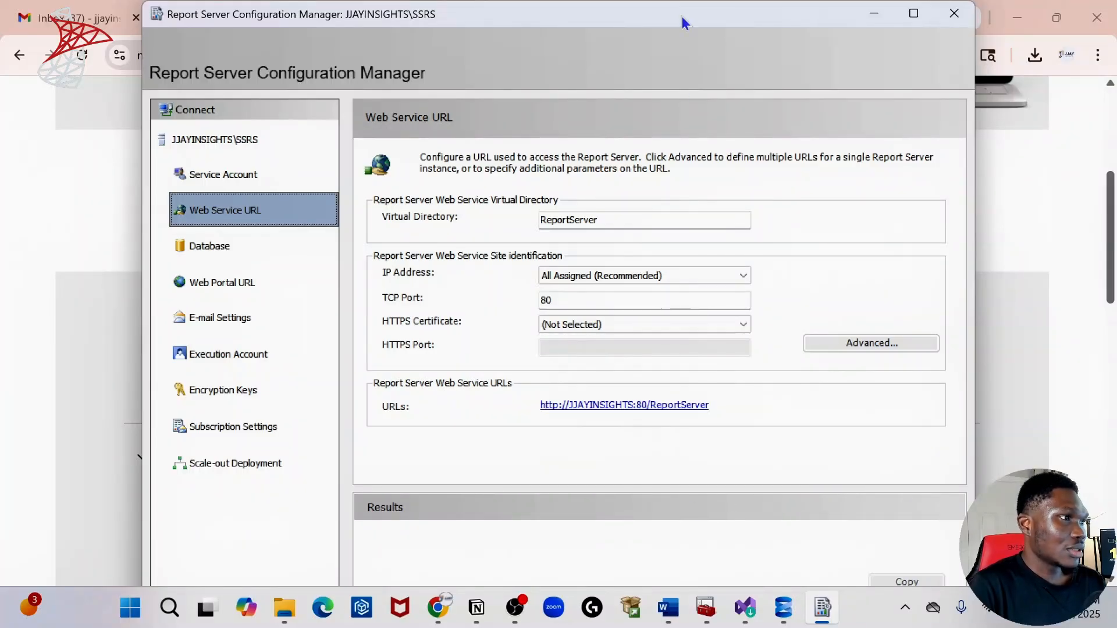
left_click_drag(684, 21, 703, 1)
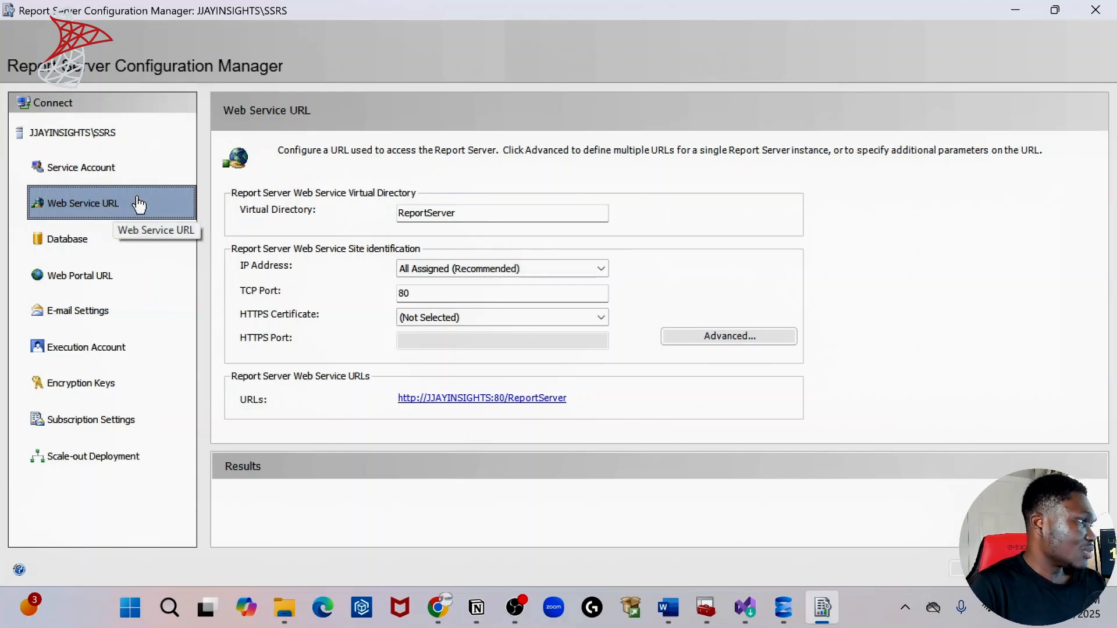
left_click(81, 275)
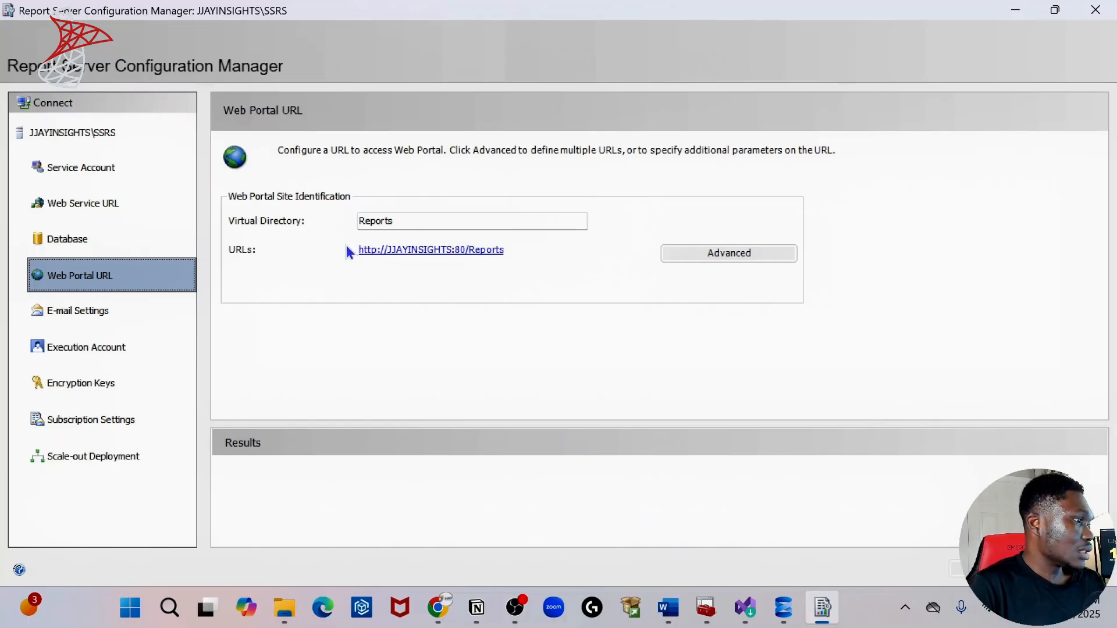
Open the ReportServer link from the Web Service URL settings in the browser and reload the page.
left_click(70, 203)
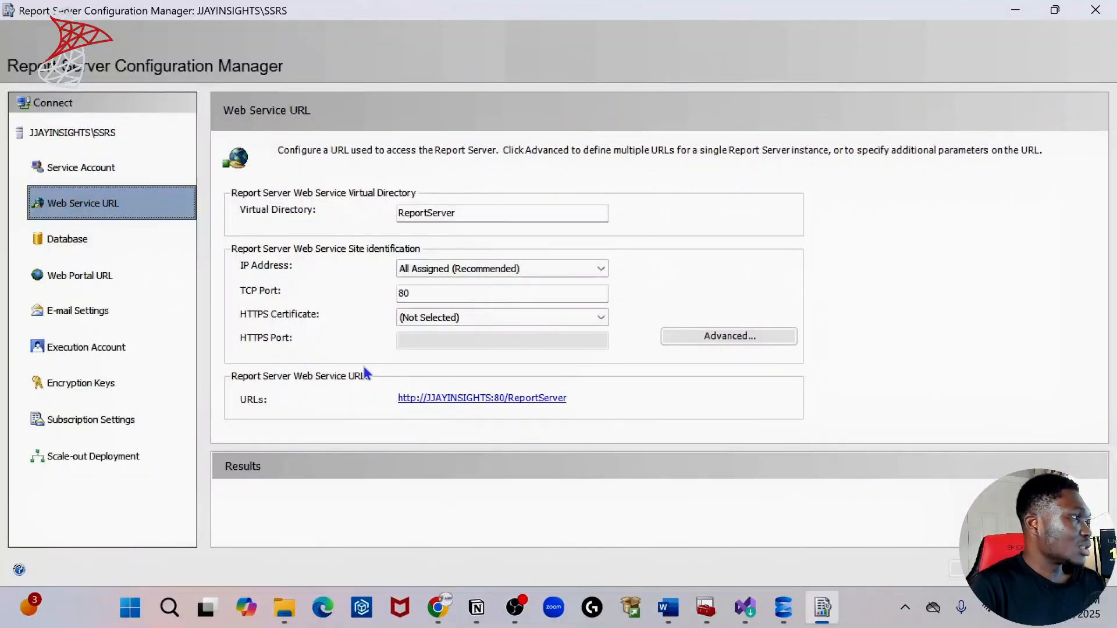
left_click(444, 400)
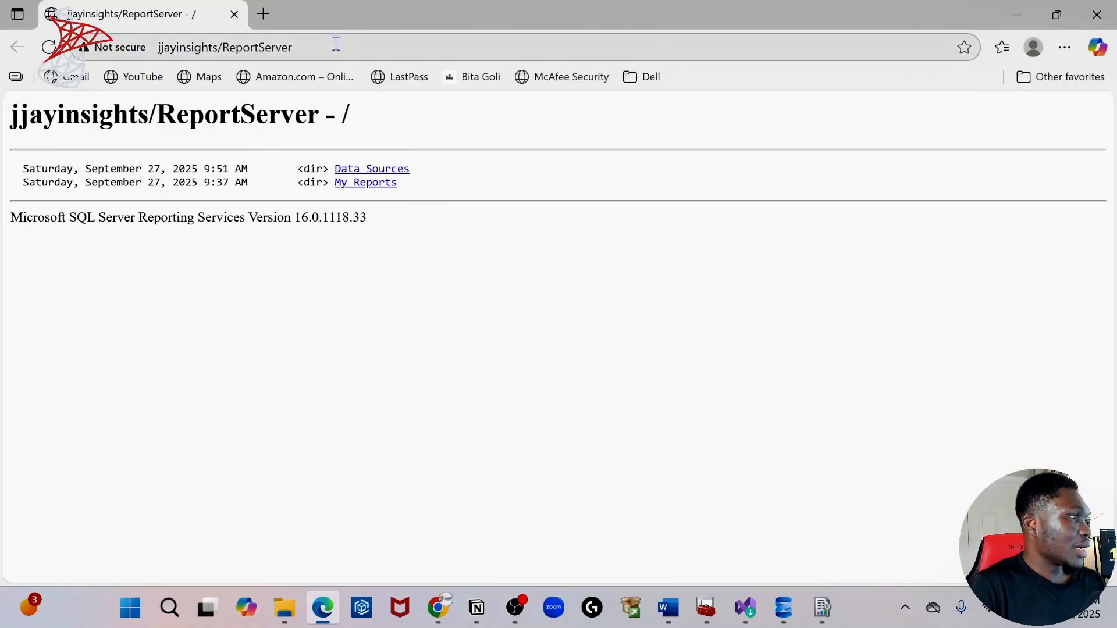
left_click(303, 49)
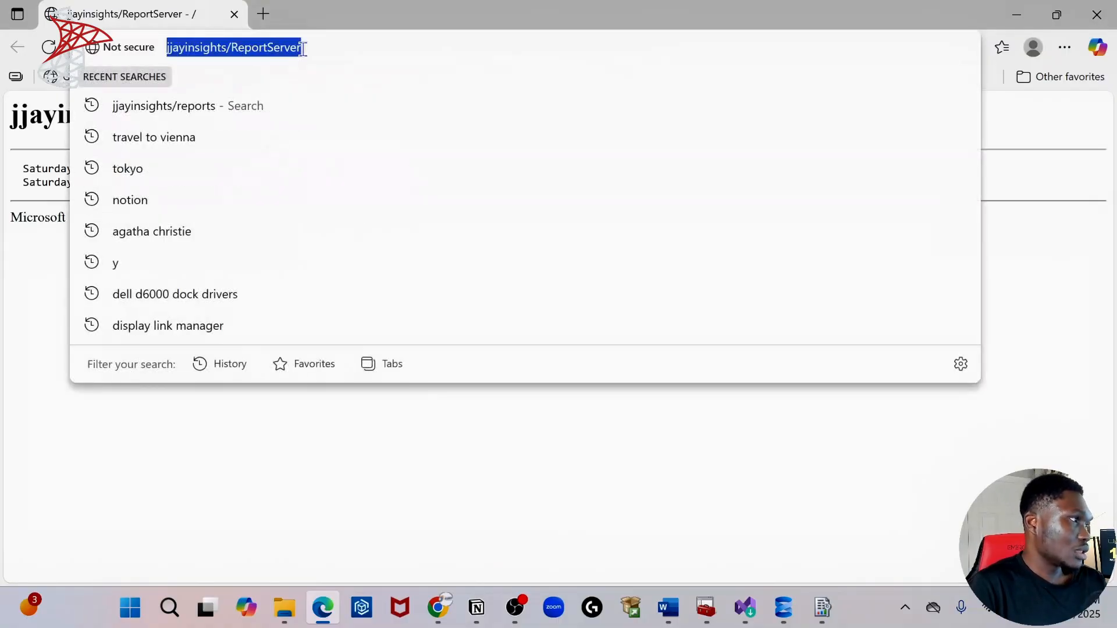
key("Return")
left_click(303, 48)
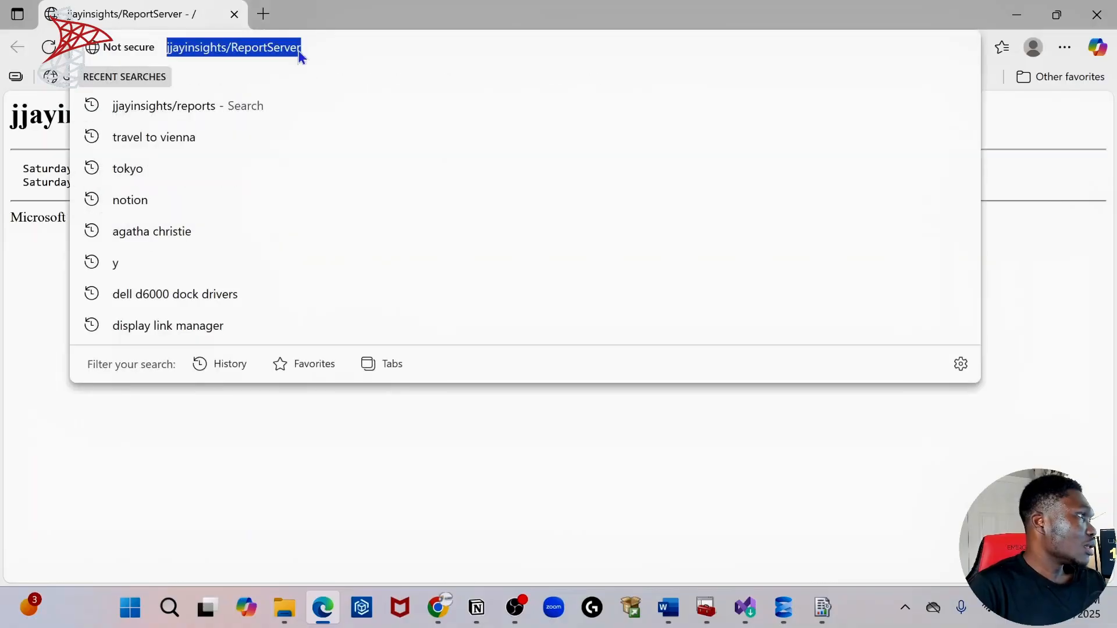
key("Return")
left_click(314, 52)
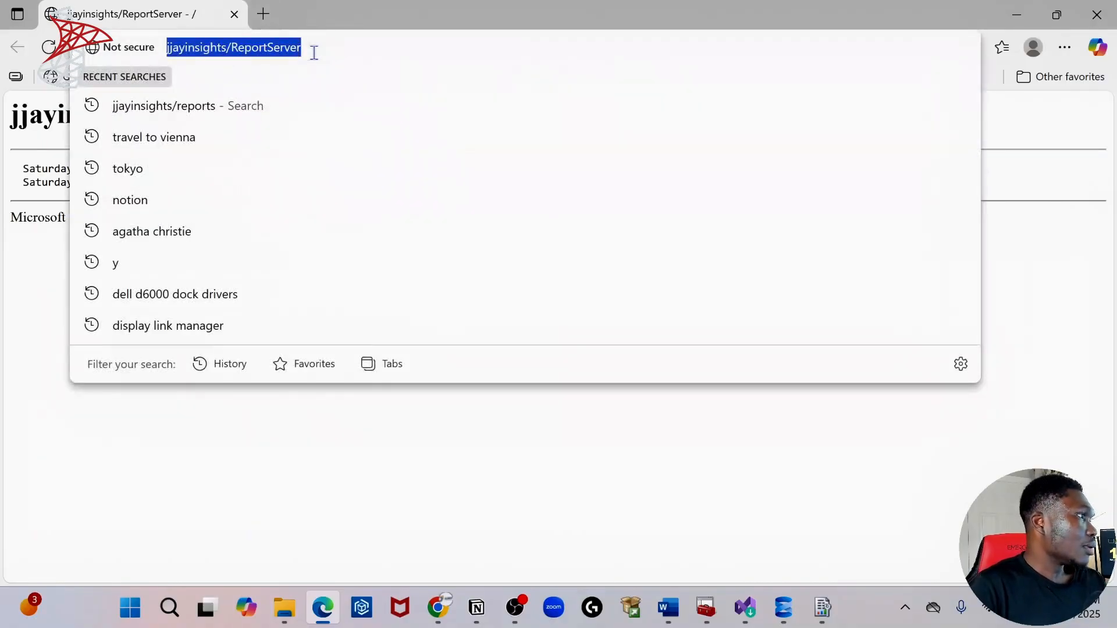
key("Return")
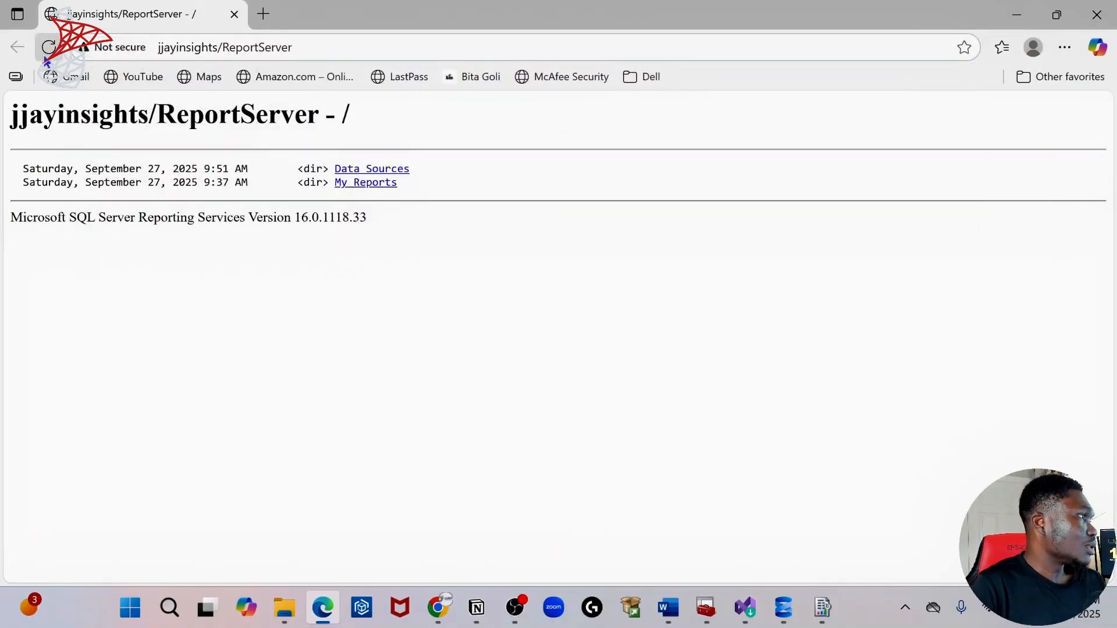
View the Data Sources folder on the report server page and return to the Web Service URL settings in Report Server Configuration Manager.
left_click(377, 181)
left_click(279, 47)
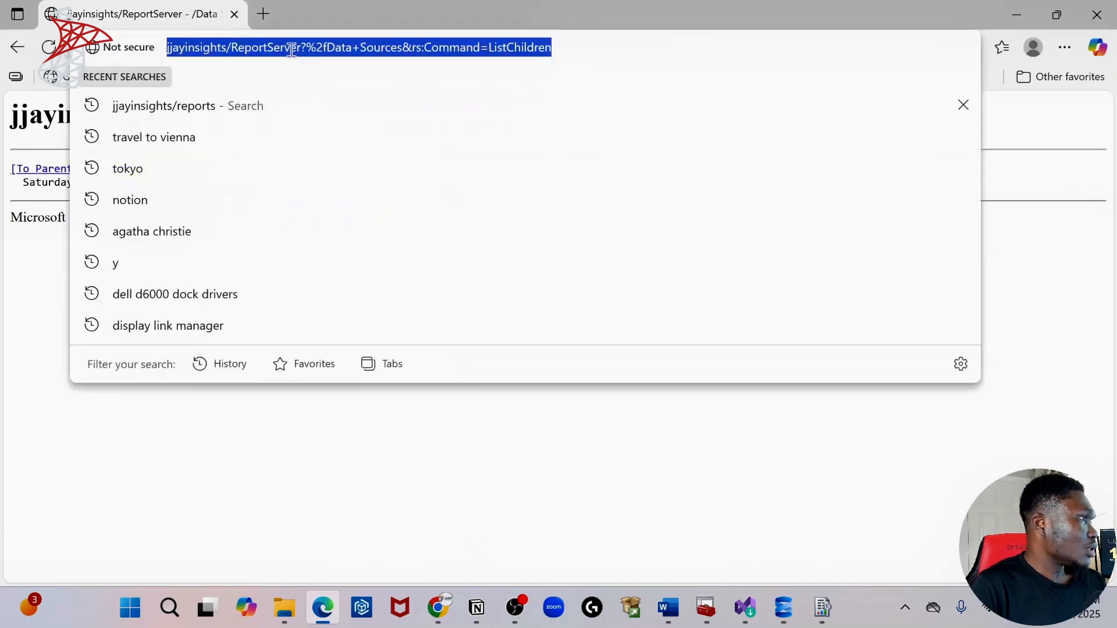
key("Return")
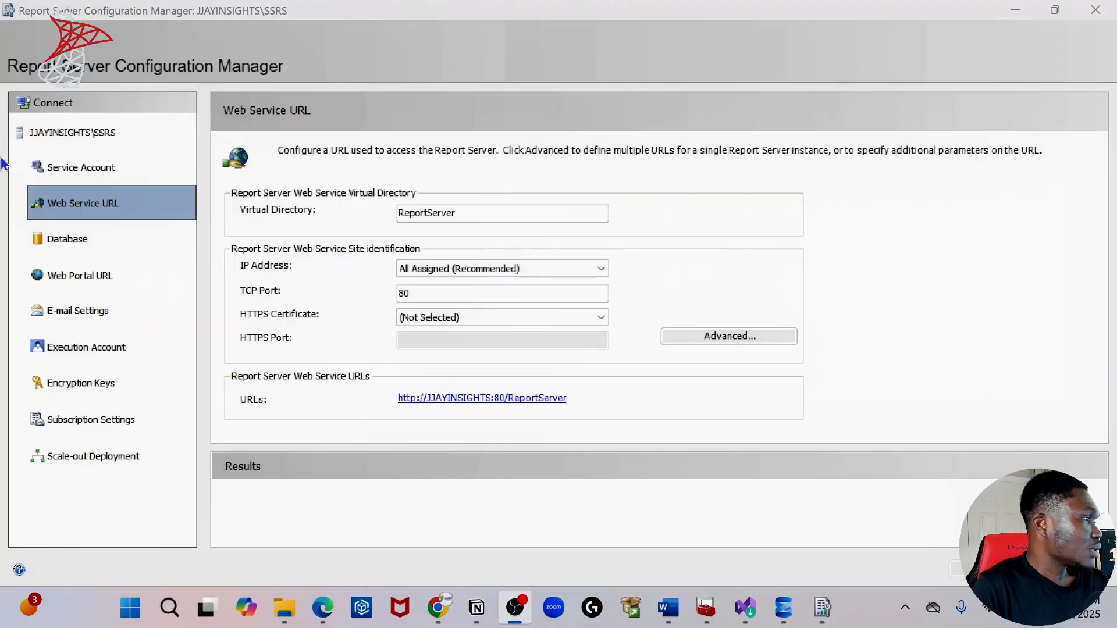
left_click(96, 201)
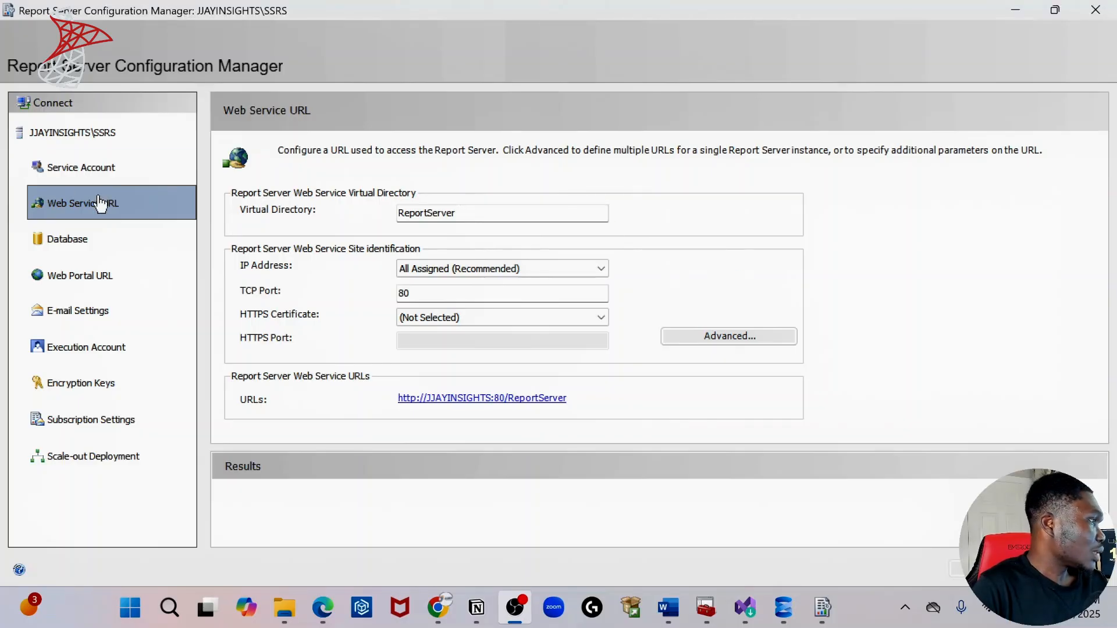
Open the Reports link from the Web Portal URL settings in the browser and reload the portal page.
left_click(99, 275)
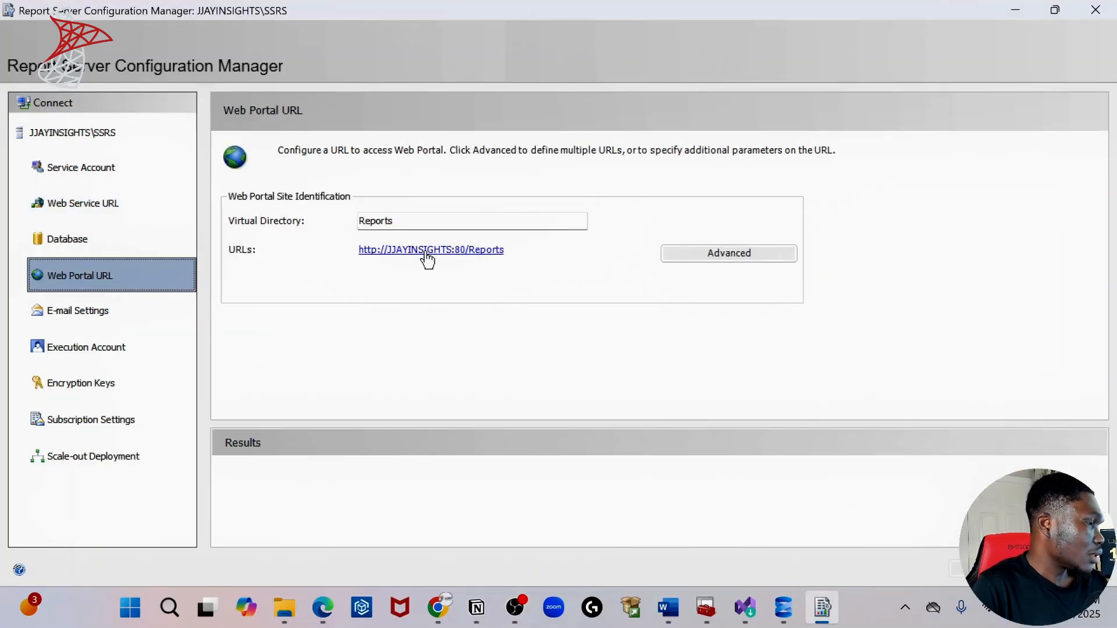
left_click(426, 251)
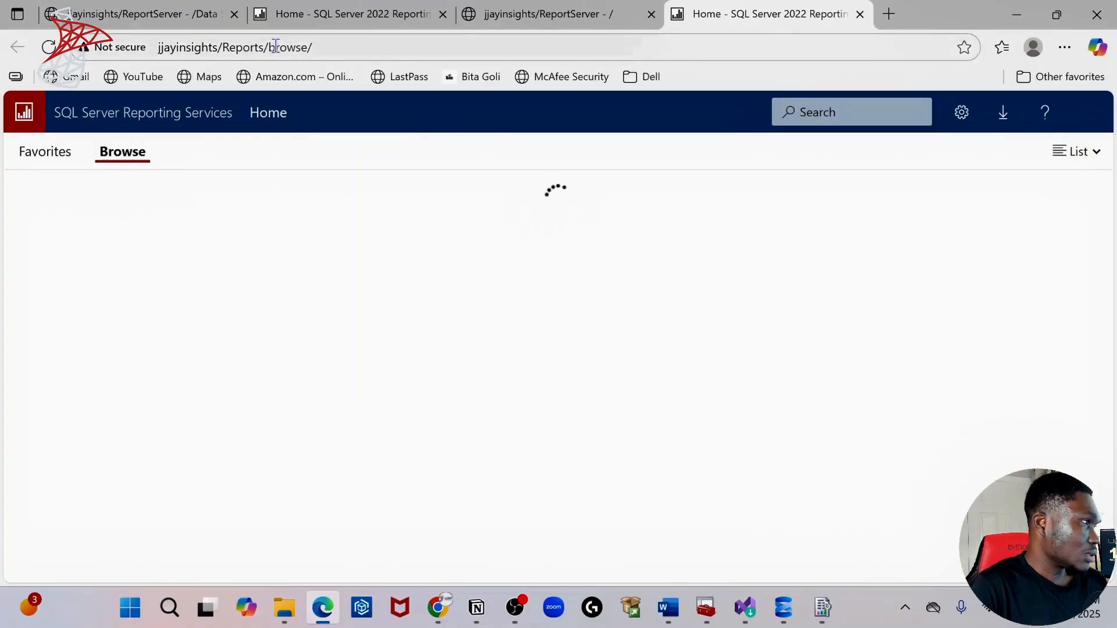
left_click(347, 49)
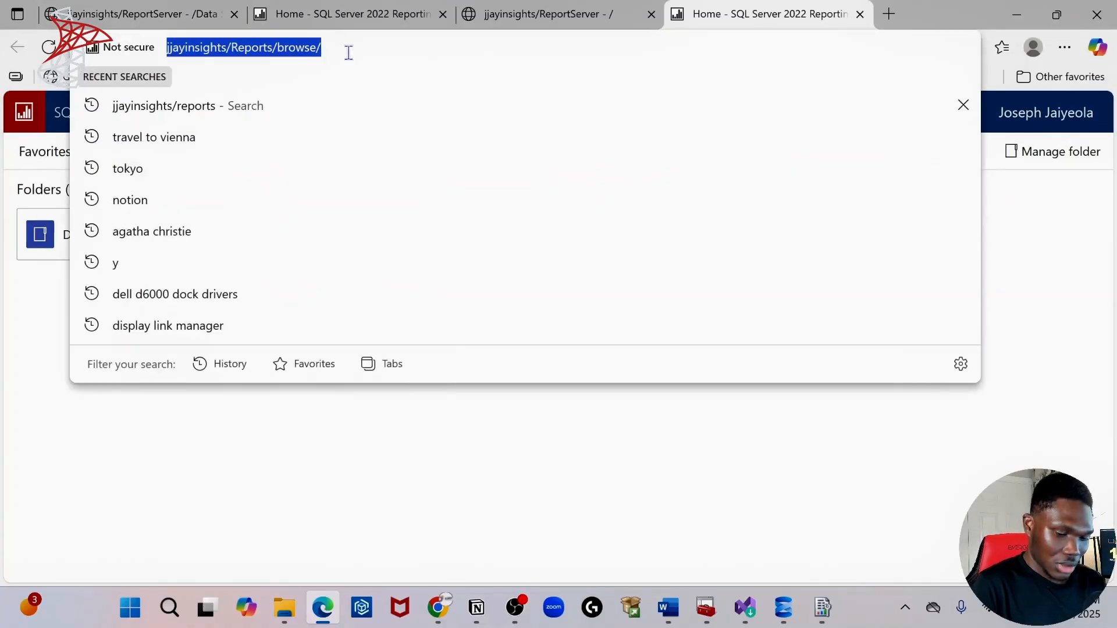
key("Return")
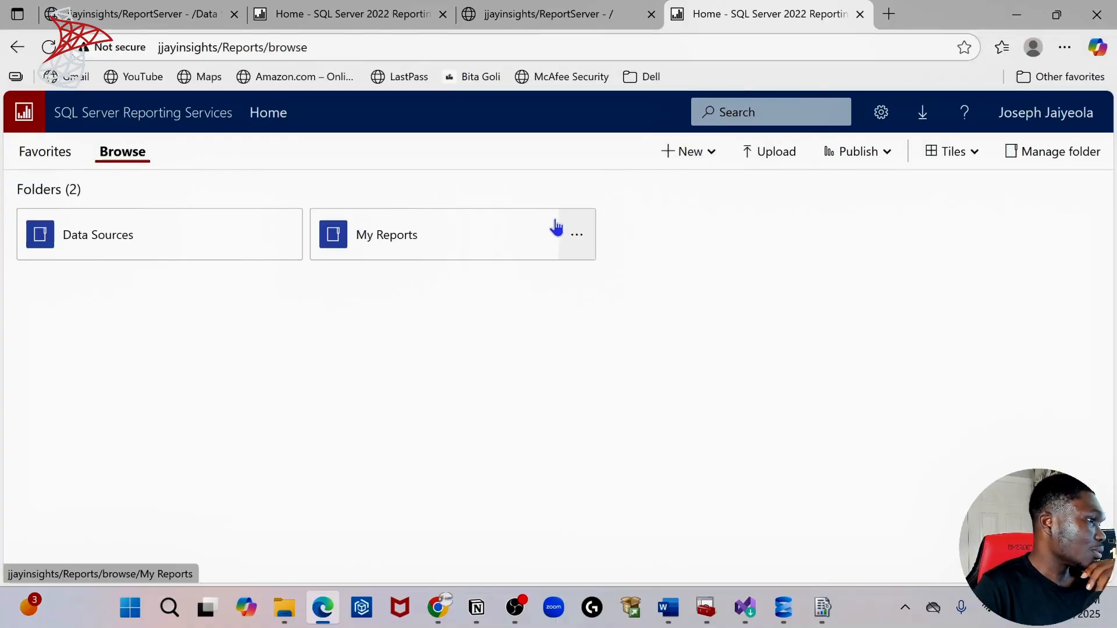
Create a new folder named "My SSRS Report" in the Home folder of the web portal.
left_click(713, 157)
left_click(706, 187)
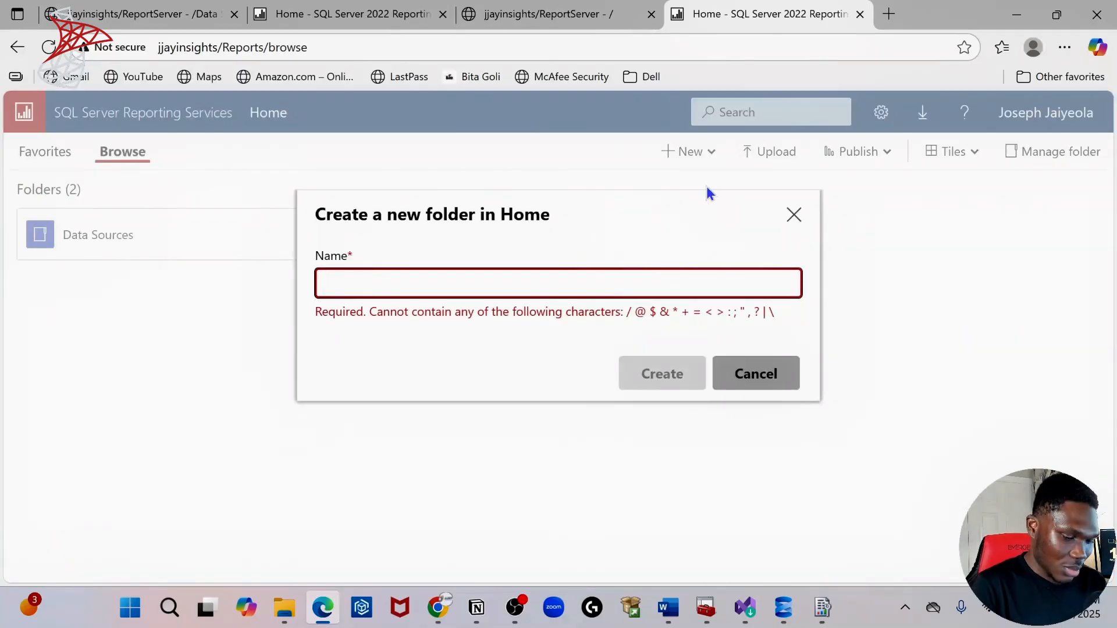
type("My SSRS R")
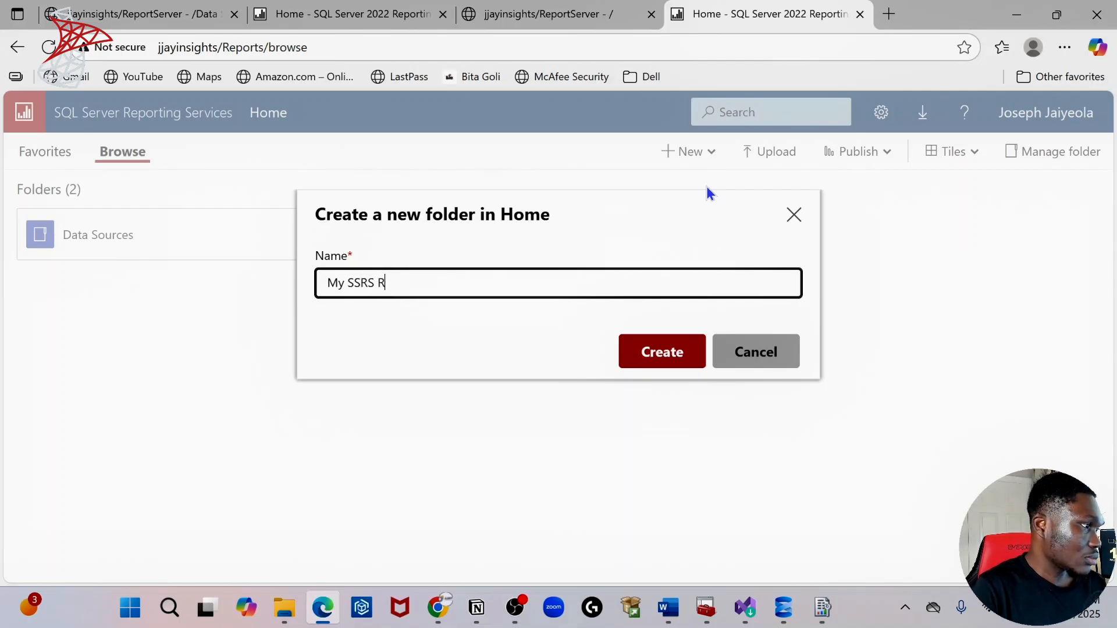
type("t")
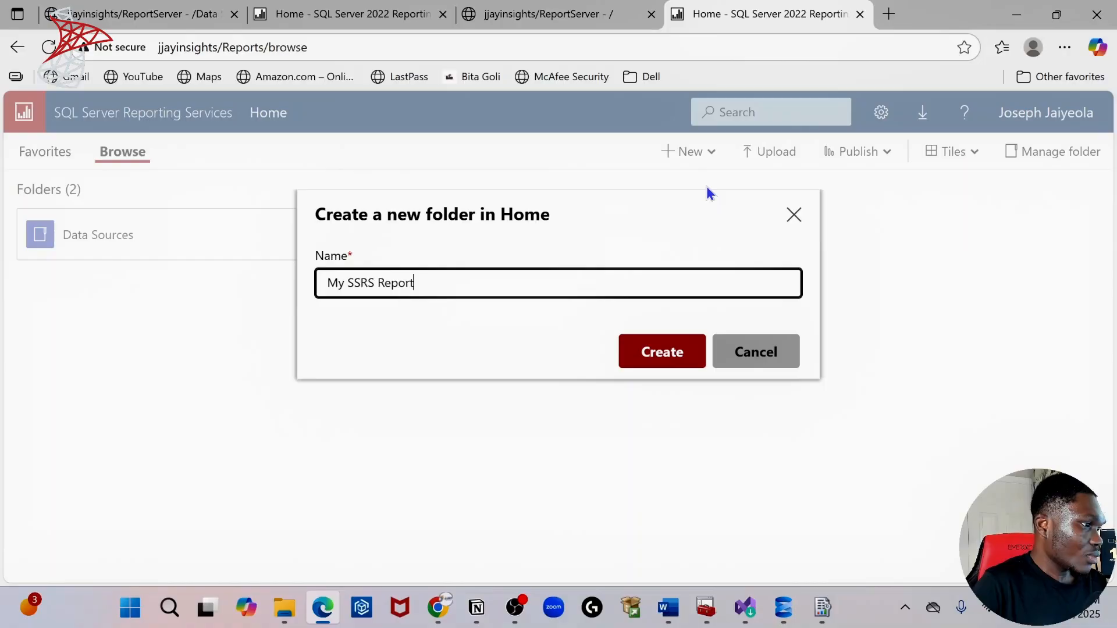
left_click(661, 352)
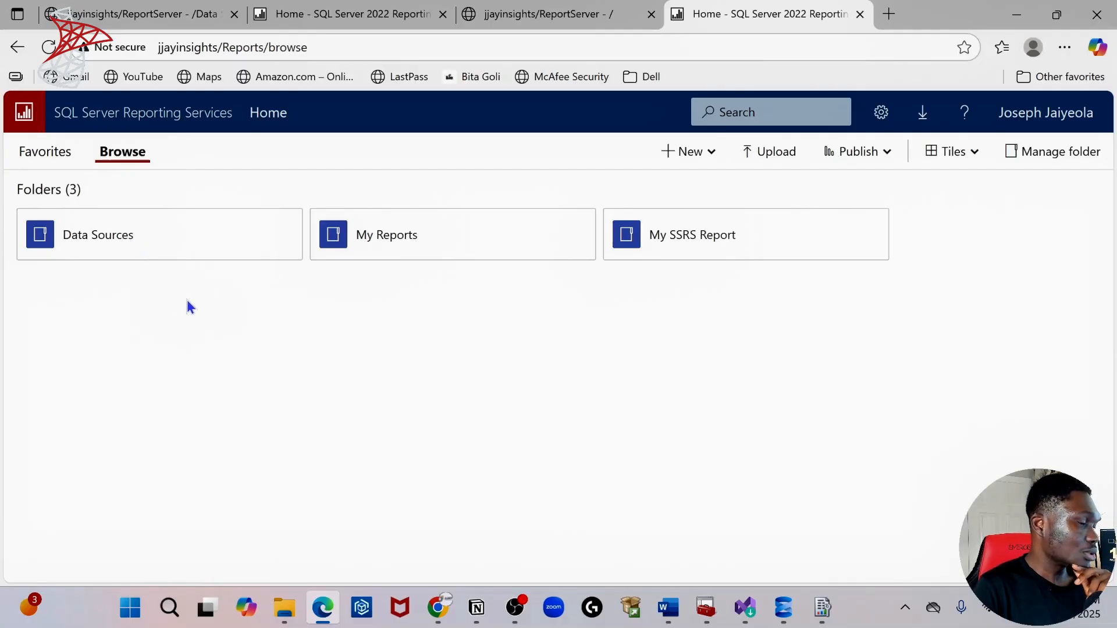
Close the Visual Studio Installer, then find and launch Visual Studio 2022, continuing without code.
left_click(745, 608)
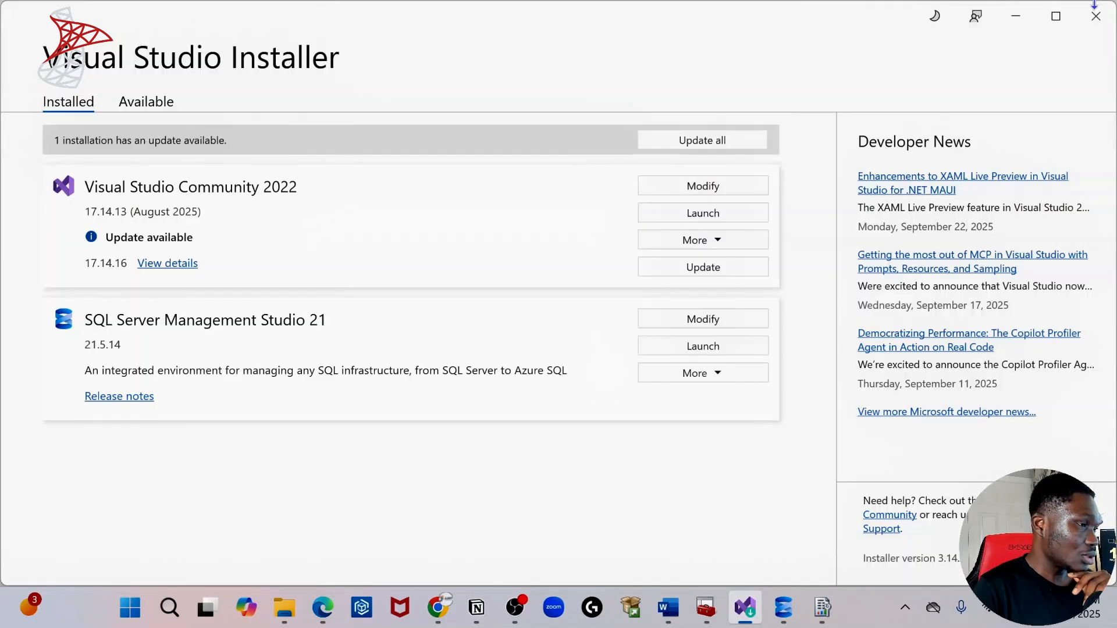
left_click(1096, 16)
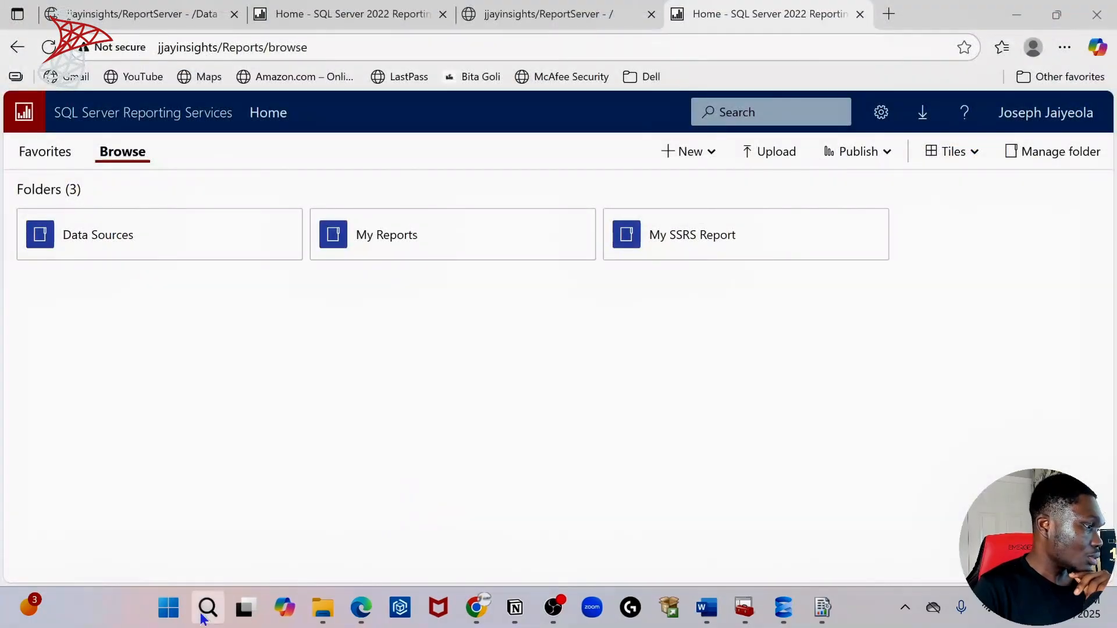
left_click(200, 608)
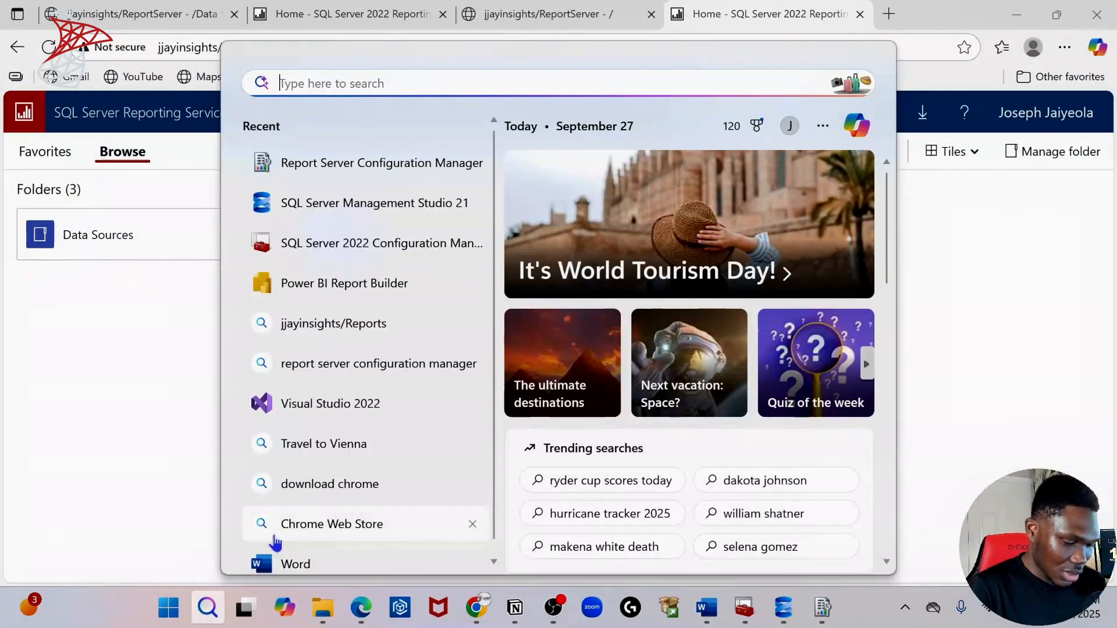
type("visual")
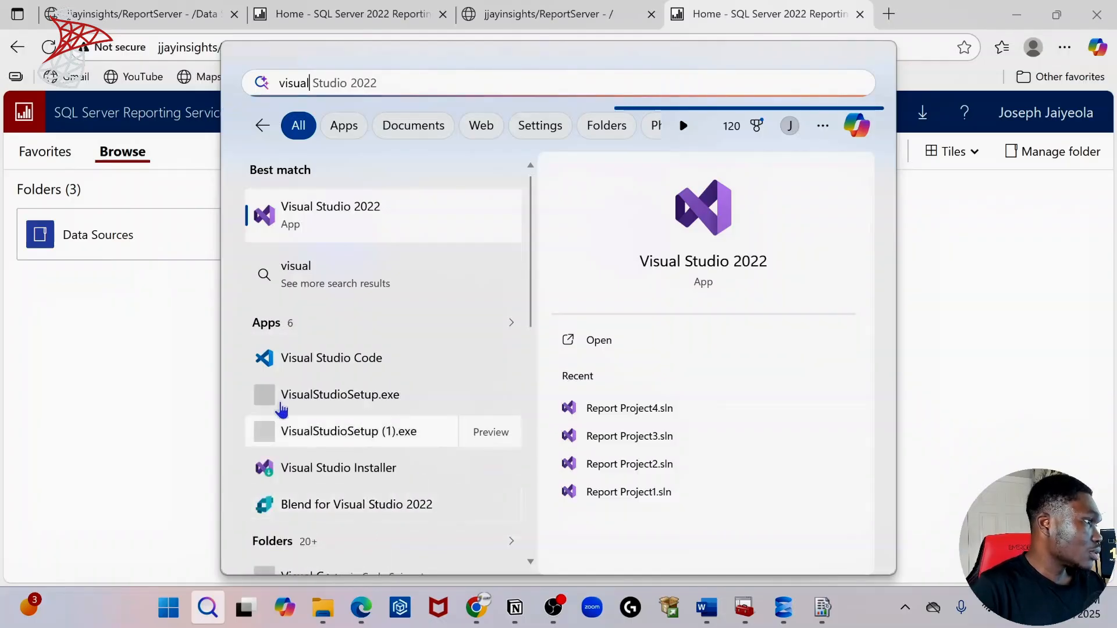
left_click(361, 214)
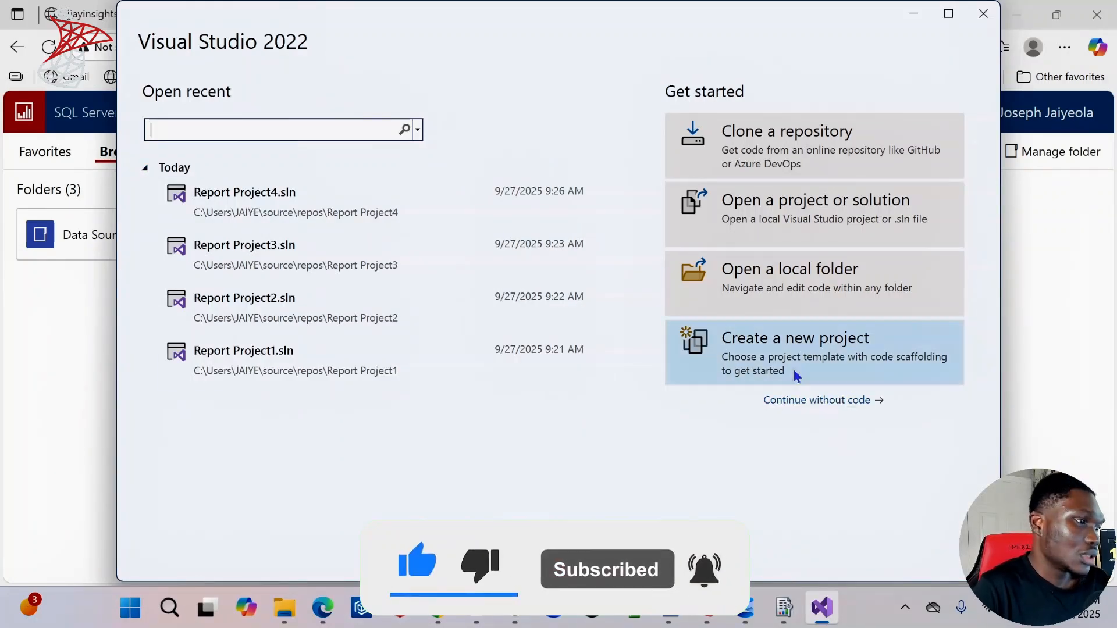
left_click(822, 401)
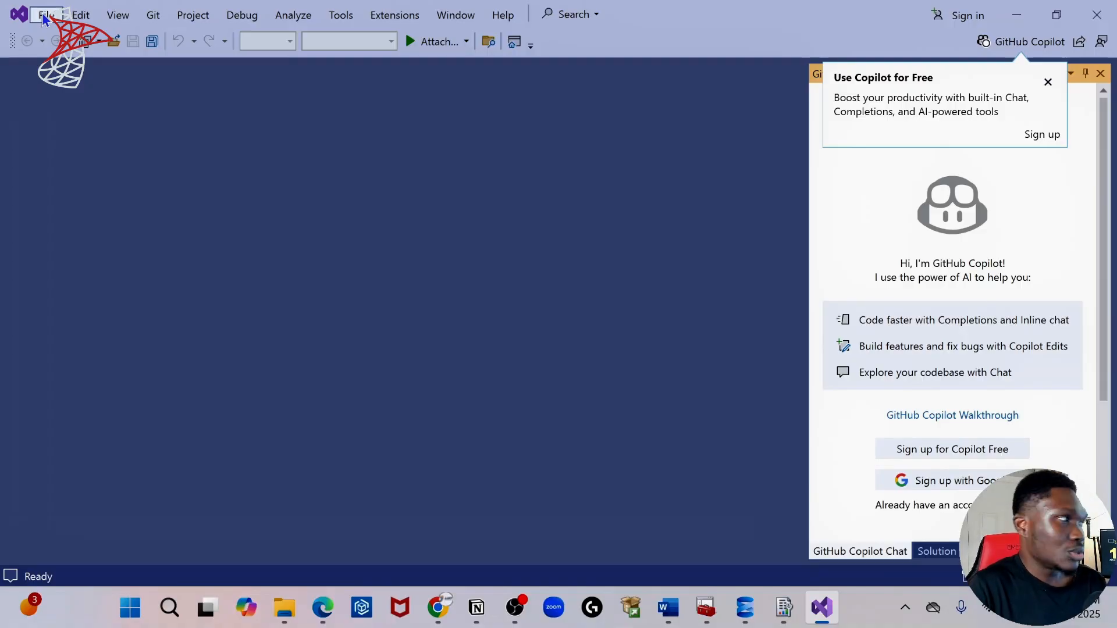
left_click(45, 15)
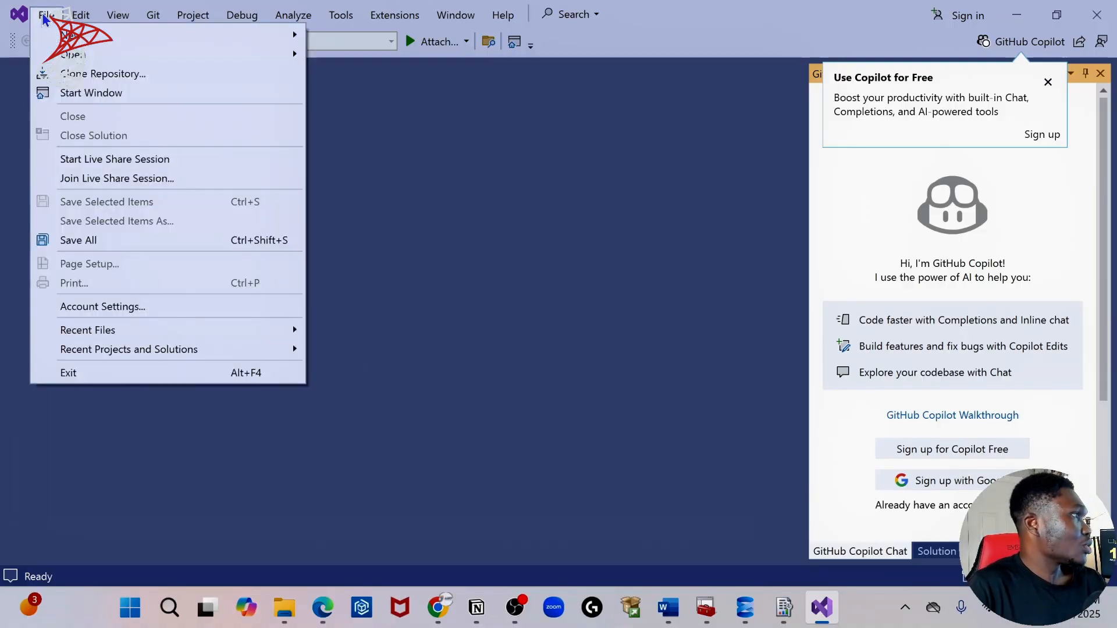
left_click(118, 15)
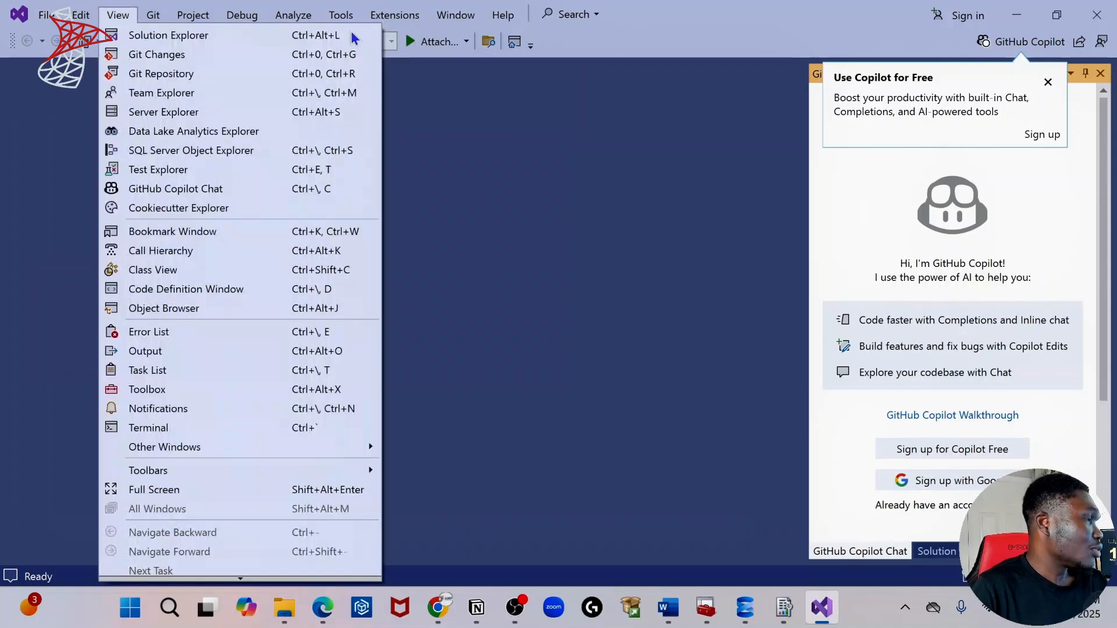
left_click(464, 155)
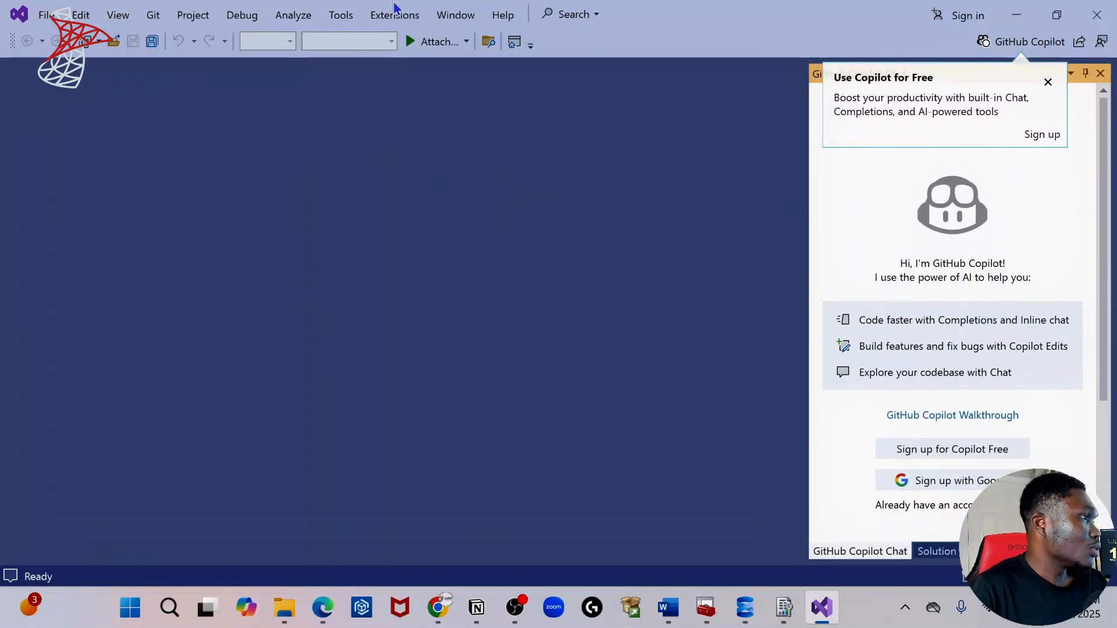
View the installed extensions in the Extension Manager and search the available extensions for "reporting ser".
left_click(394, 15)
left_click(414, 36)
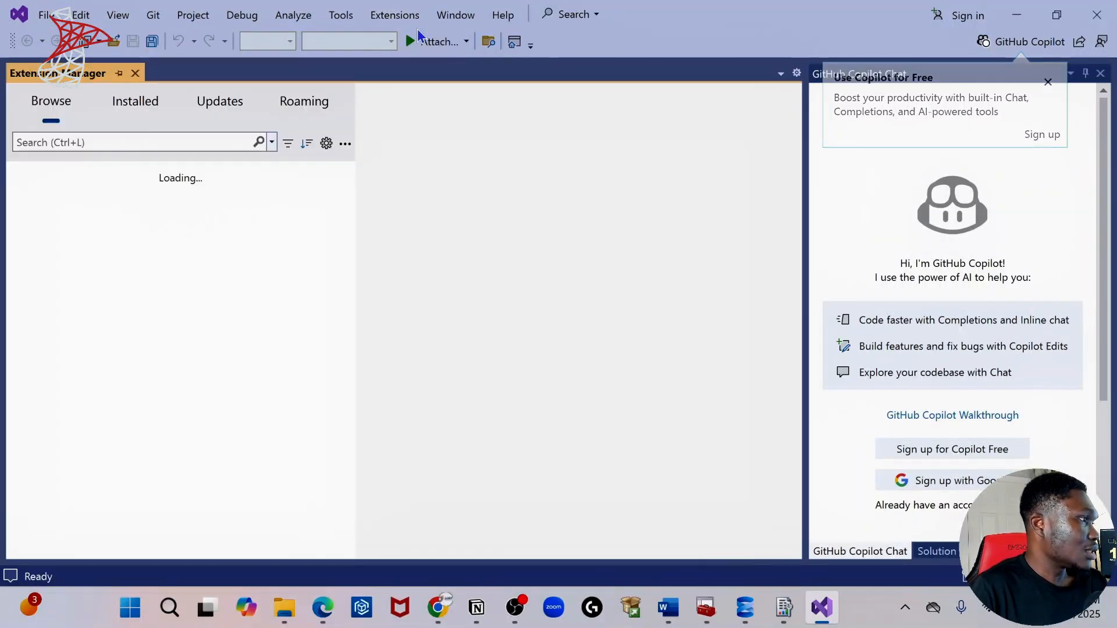
left_click(136, 106)
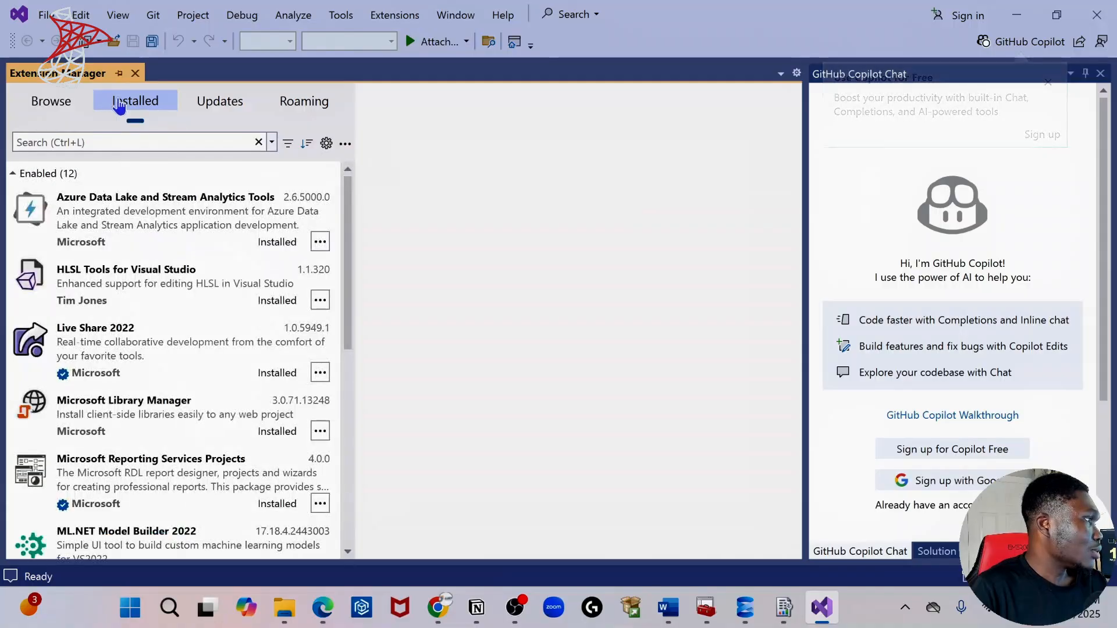
left_click(51, 101)
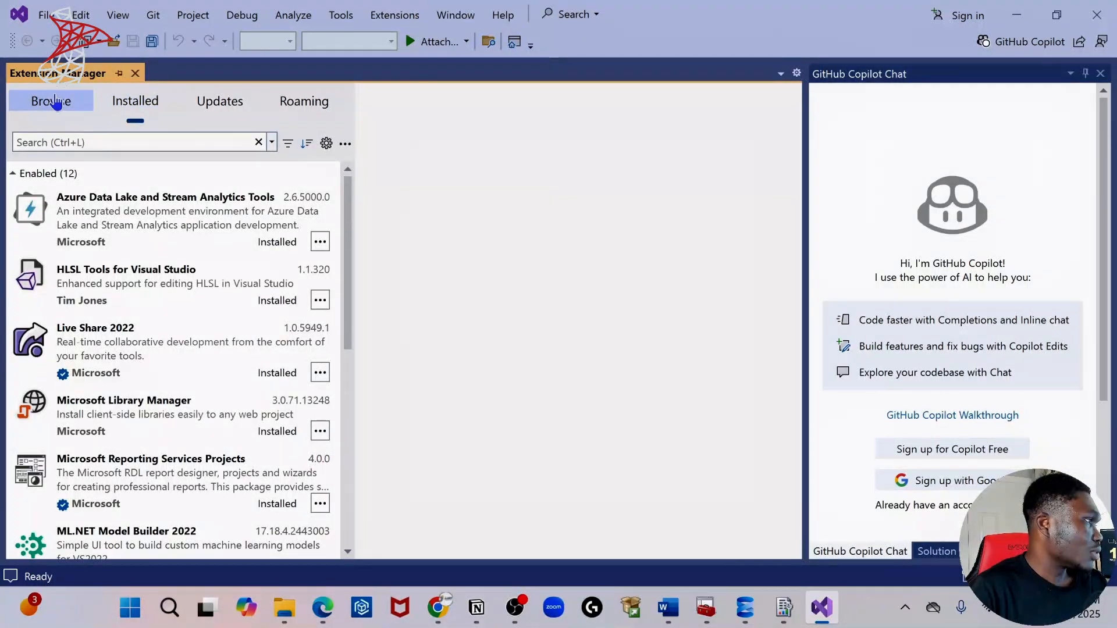
left_click(70, 144)
type("repo")
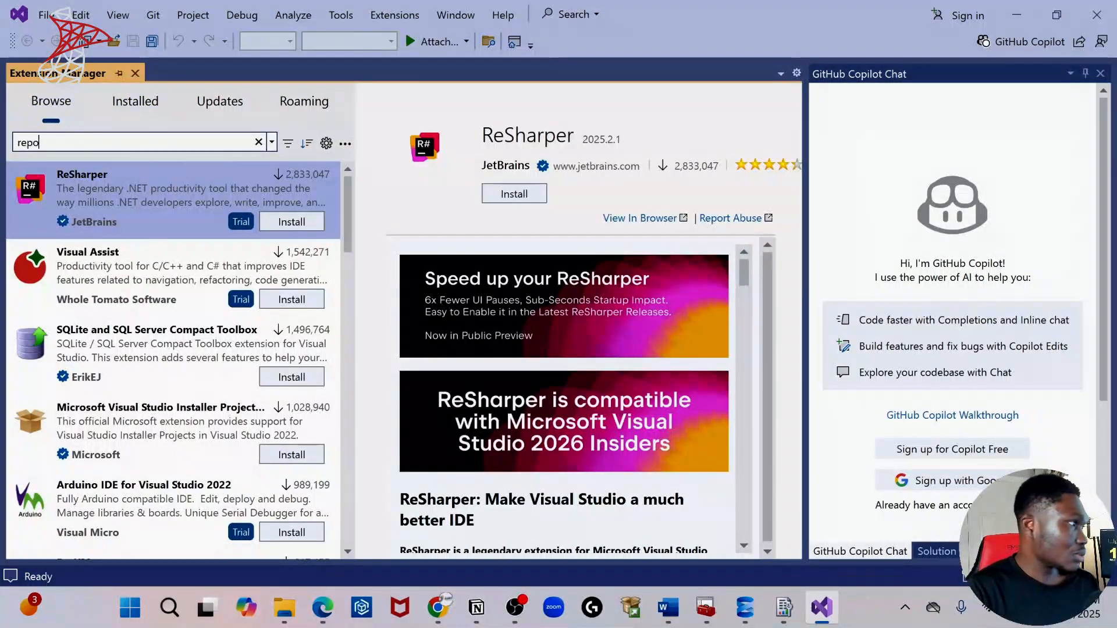
type("rting")
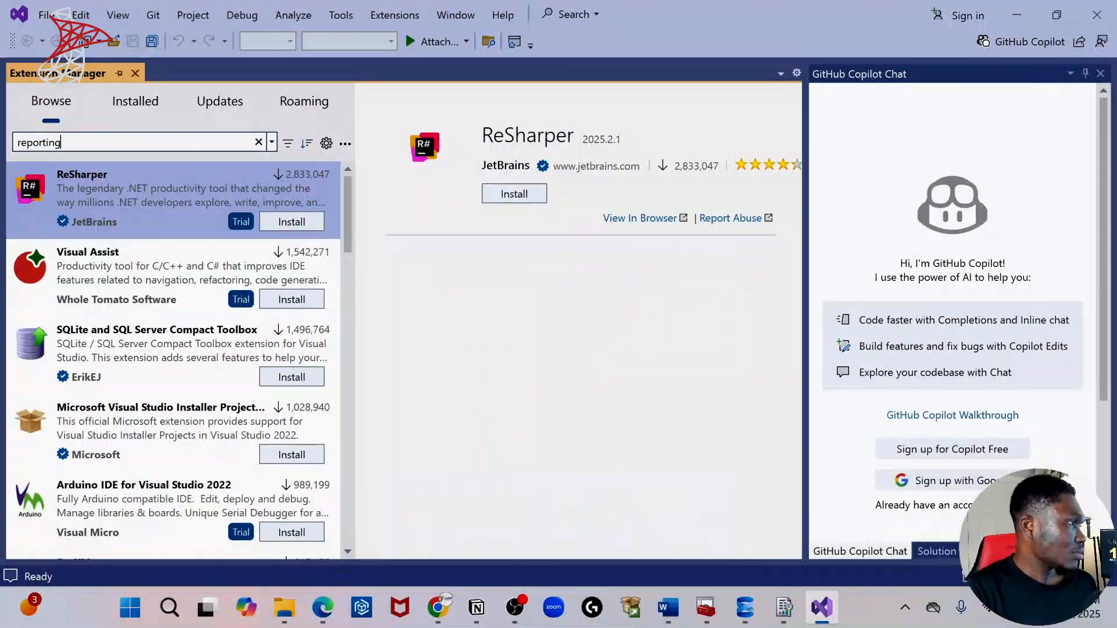
type(" ser")
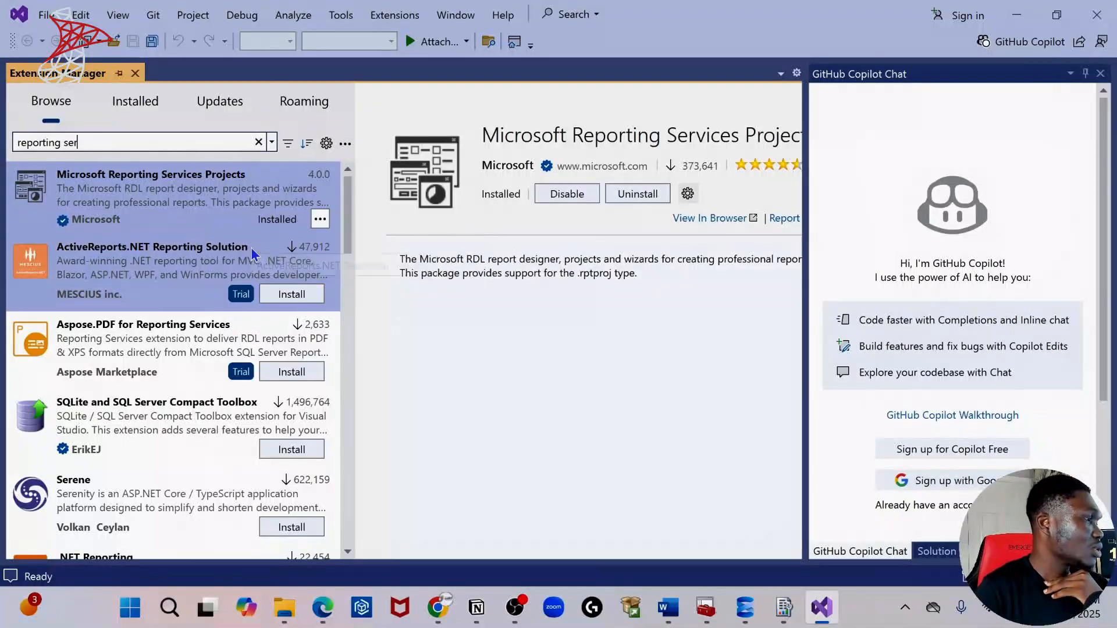
Schedule the Microsoft Reporting Services Projects extension for uninstalling and cancel the pending uninstall.
left_click(320, 219)
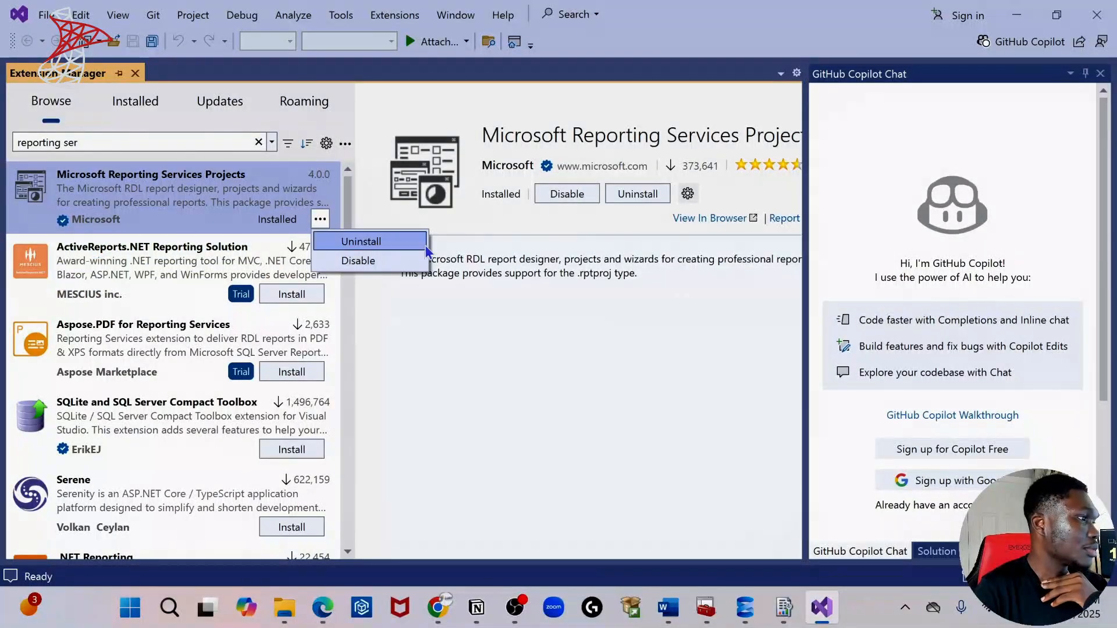
left_click(631, 201)
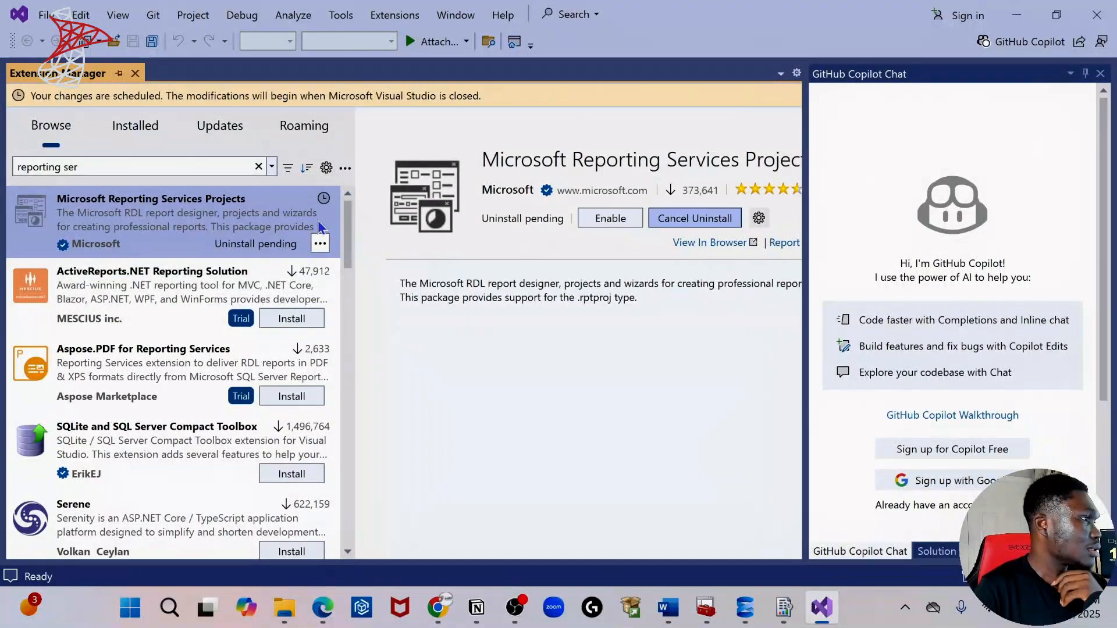
left_click(696, 223)
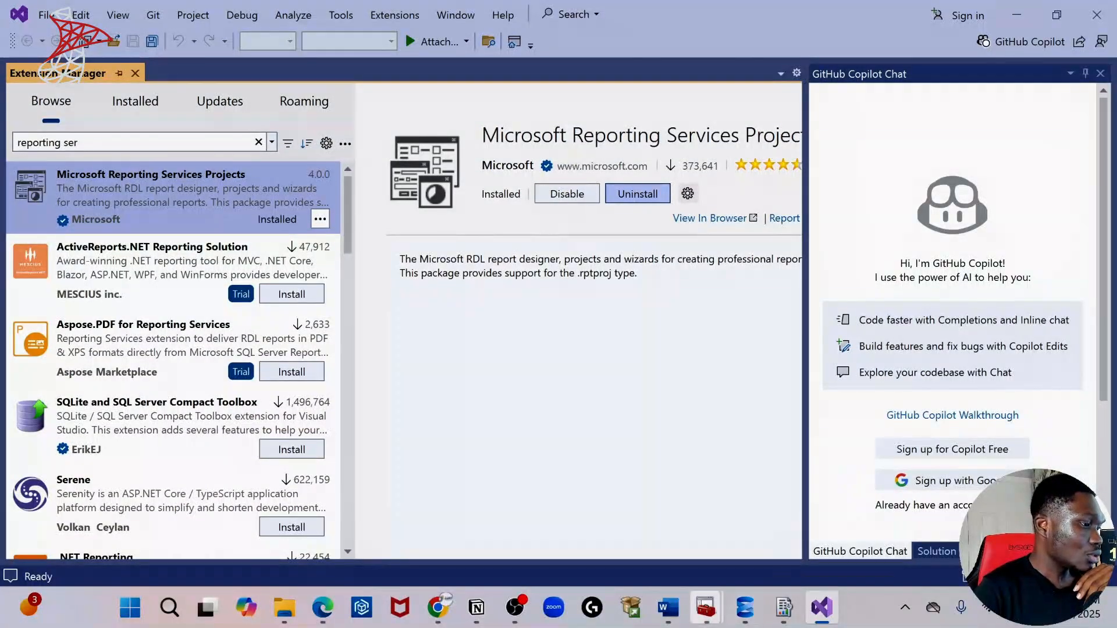
Switch to Edge, run Microsoft.DataTools.ReportingServices.vsix from the downloads list, and cancel the VSIX Installer.
left_click(314, 609)
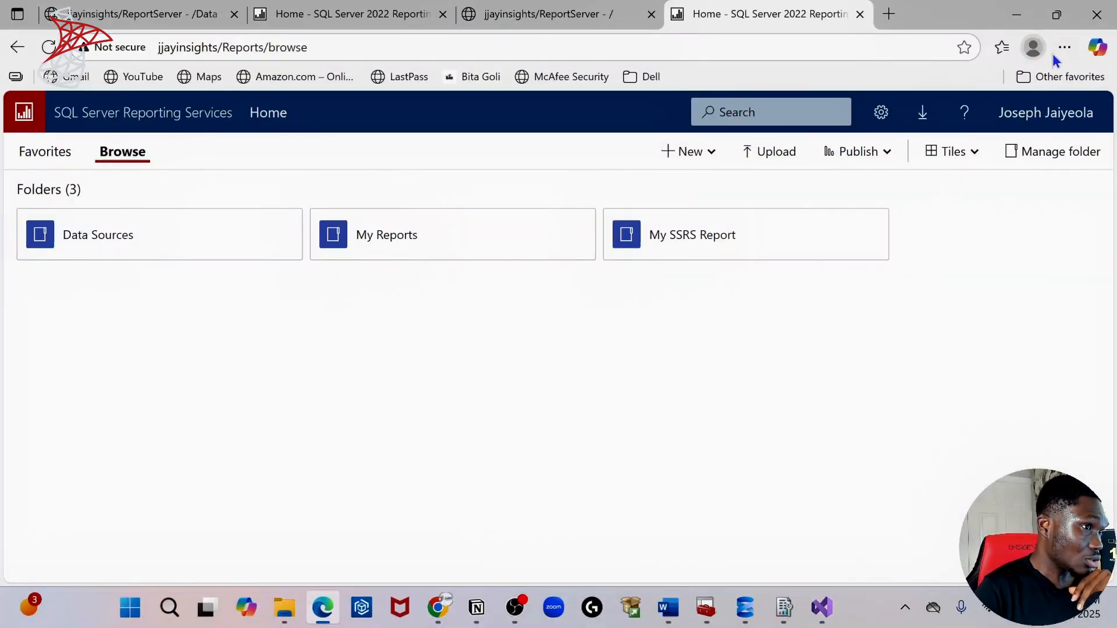
left_click(1065, 47)
left_click(683, 406)
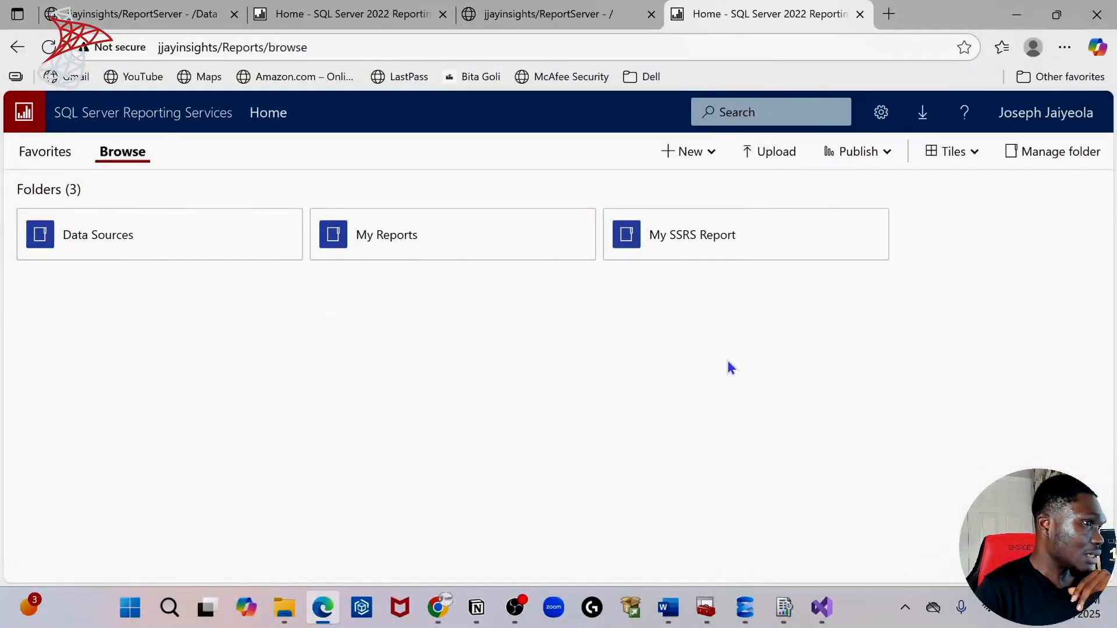
left_click(1065, 47)
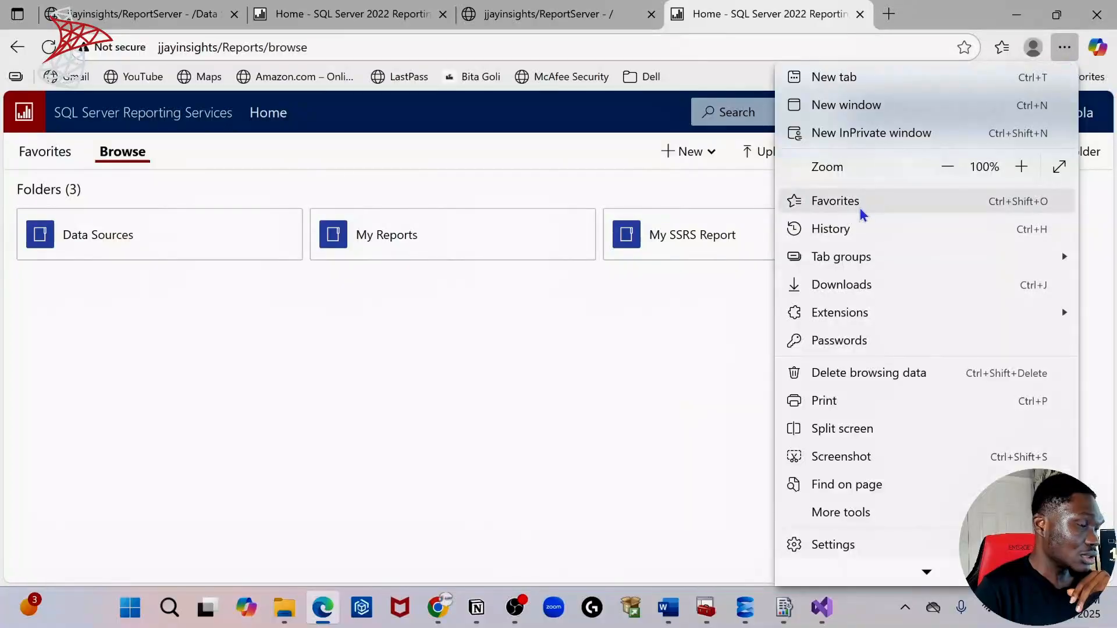
left_click(871, 285)
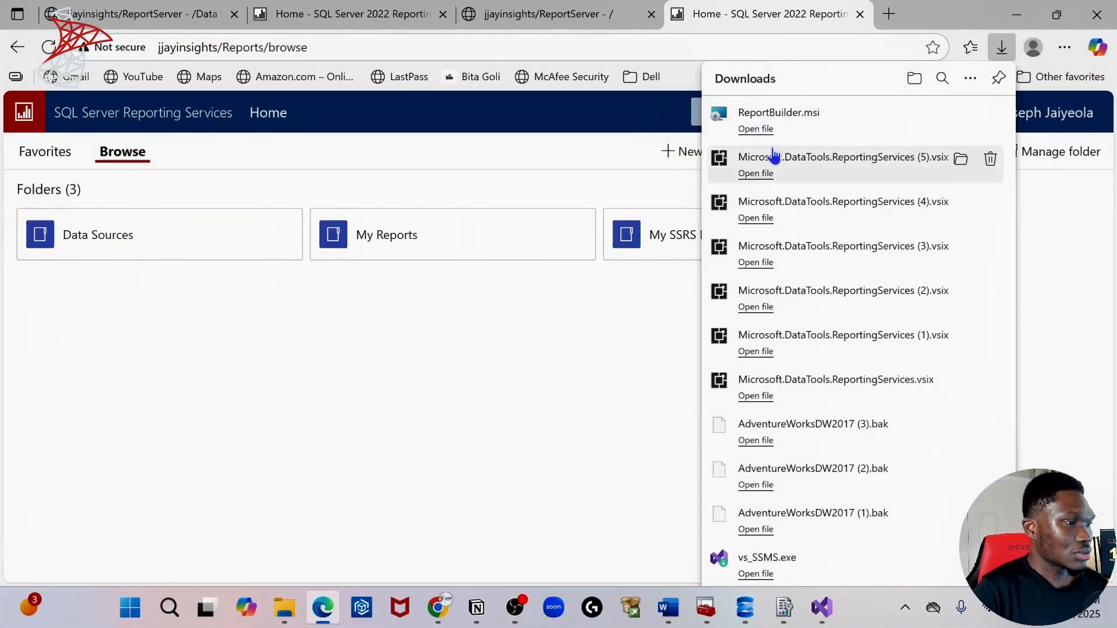
left_click(762, 396)
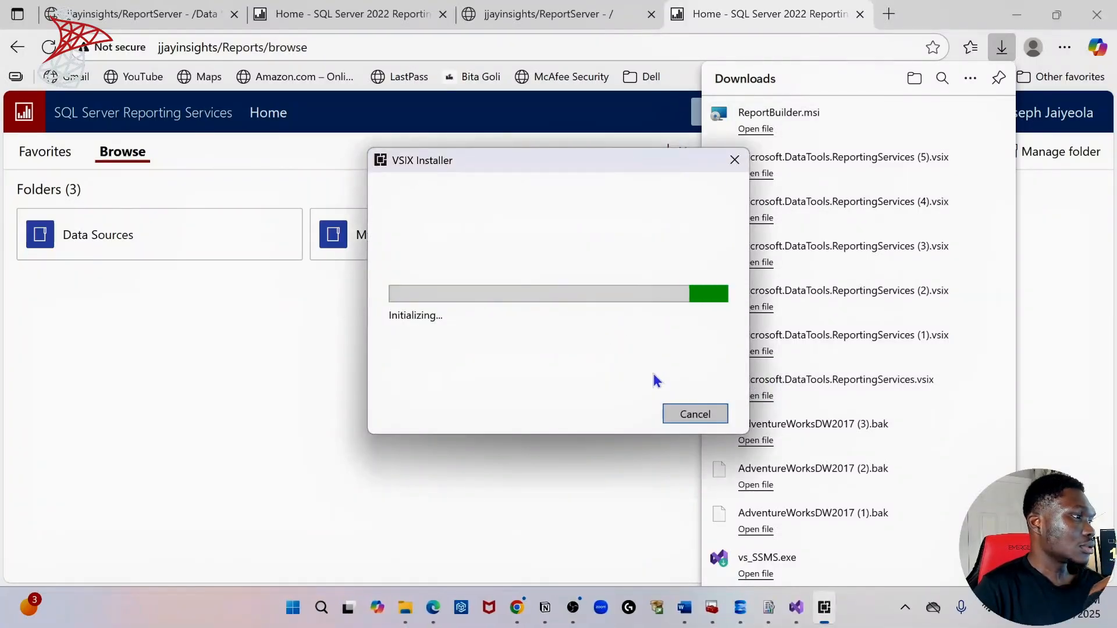
left_click(696, 415)
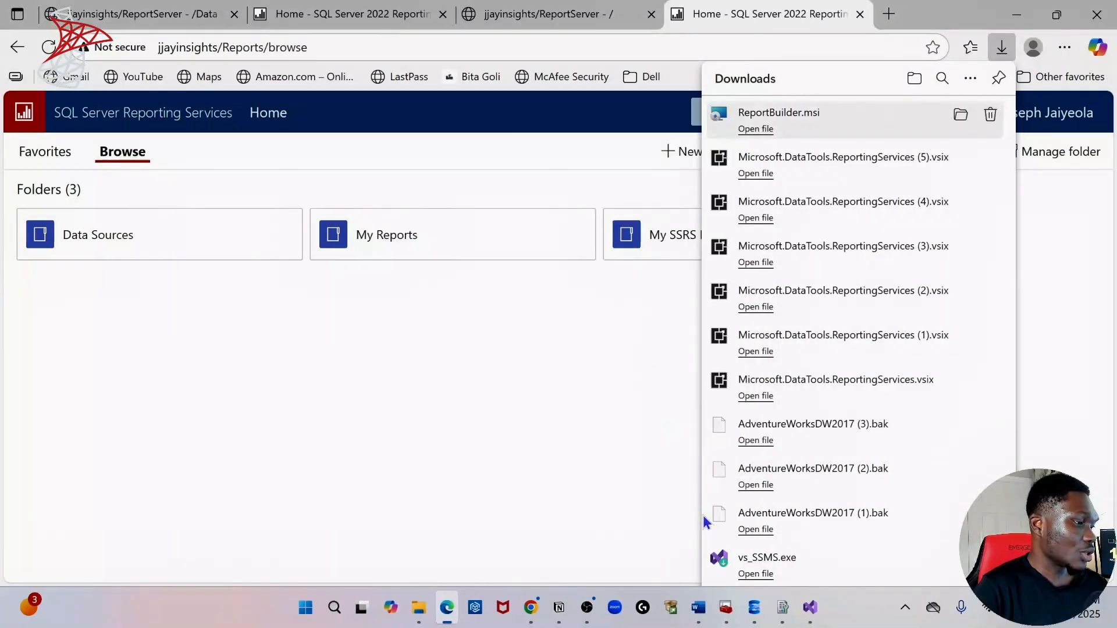
Switch back to Visual Studio and bring up the Extension Manager again.
left_click(810, 608)
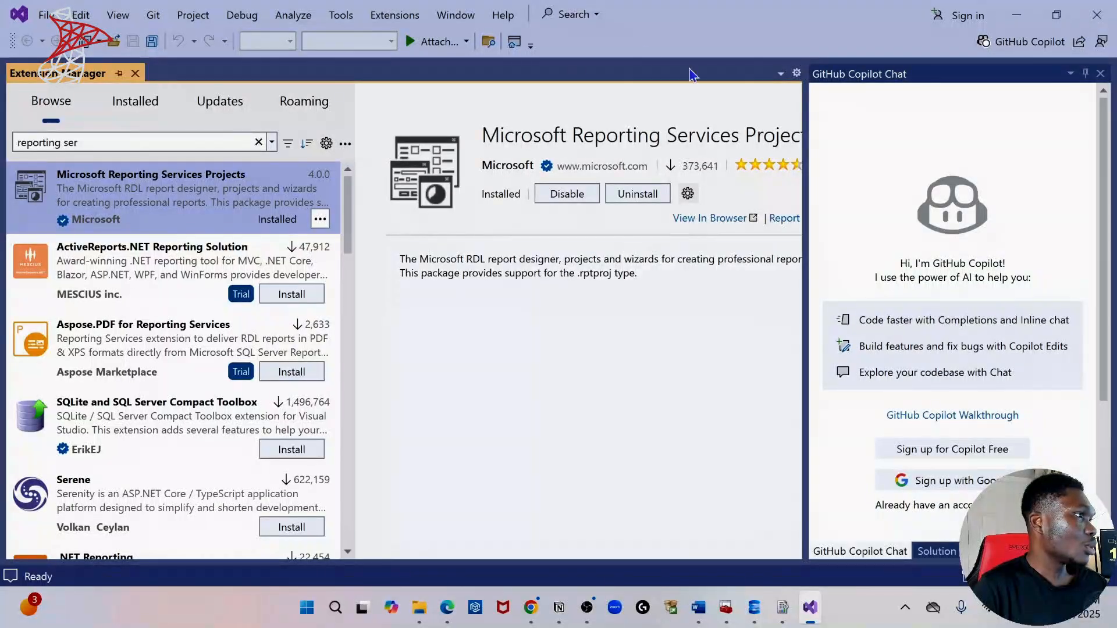
left_click(405, 15)
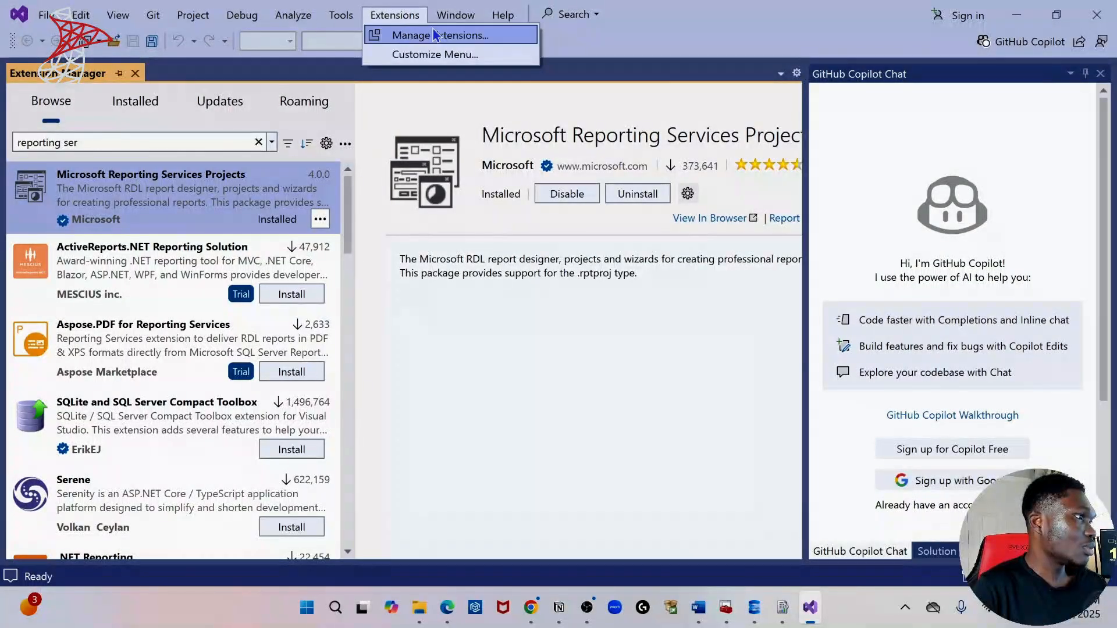
left_click(460, 35)
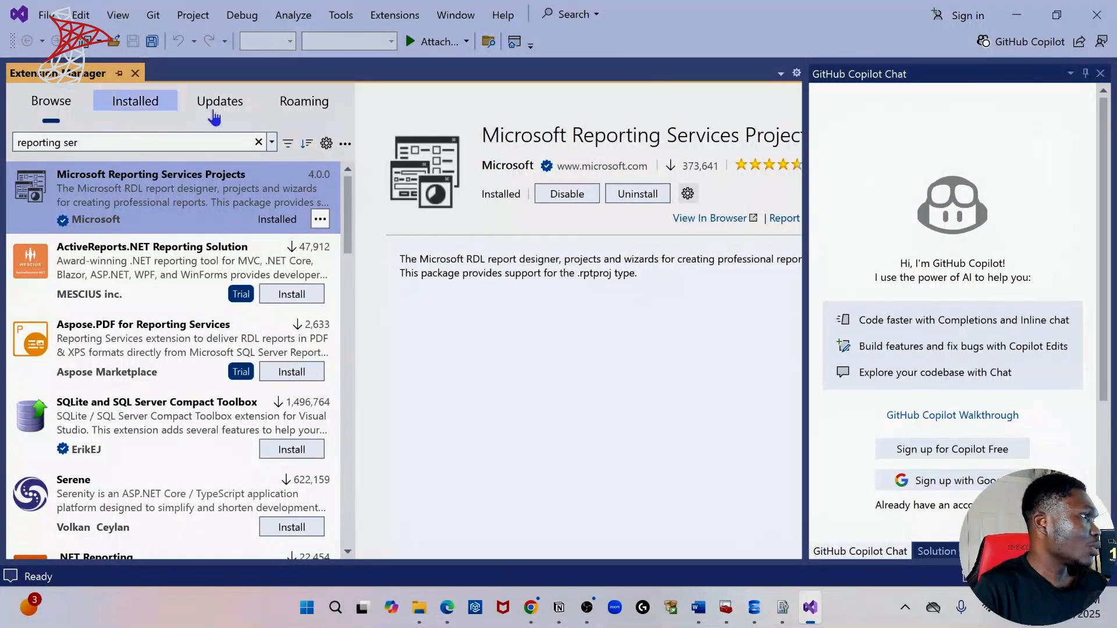
Close the Extension Manager and start creating a new project.
left_click(135, 74)
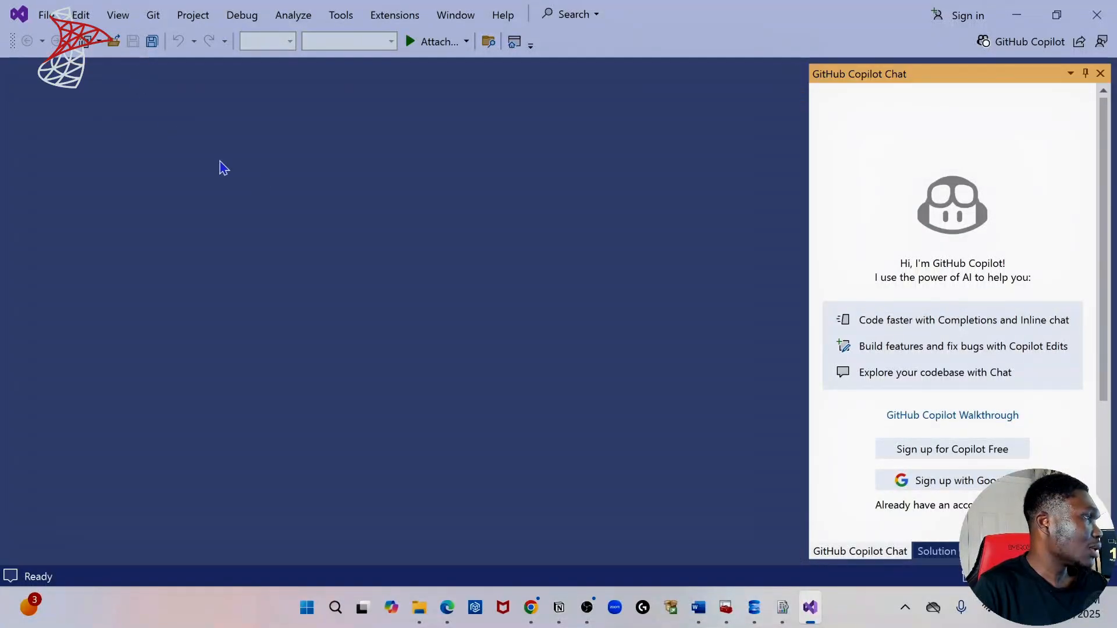
left_click(49, 14)
key("Escape")
left_click(44, 14)
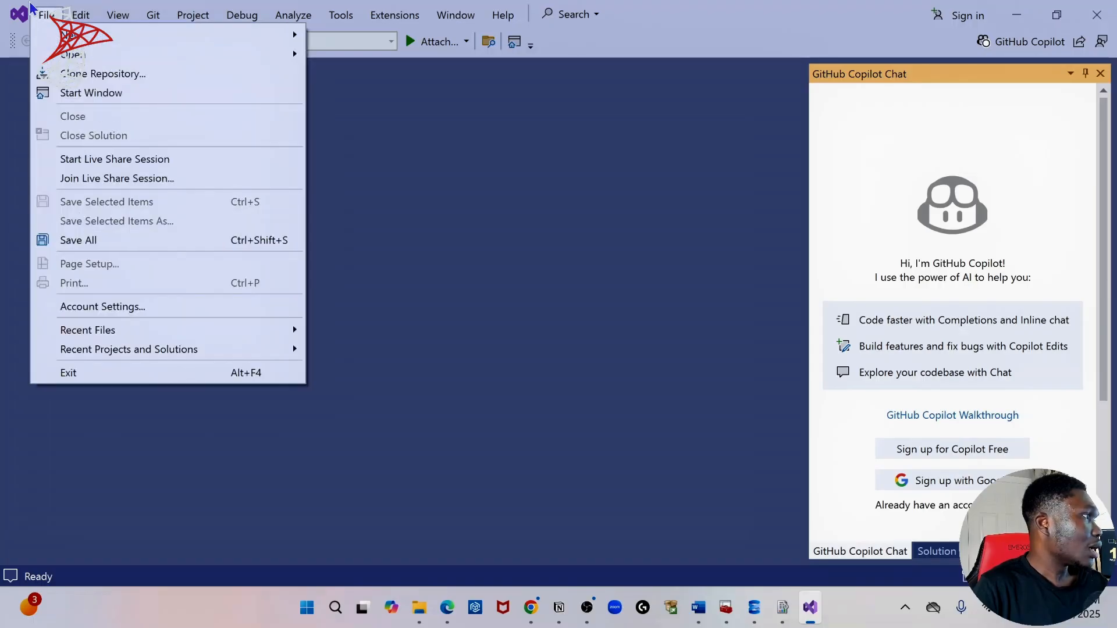
mouse_move(203, 42)
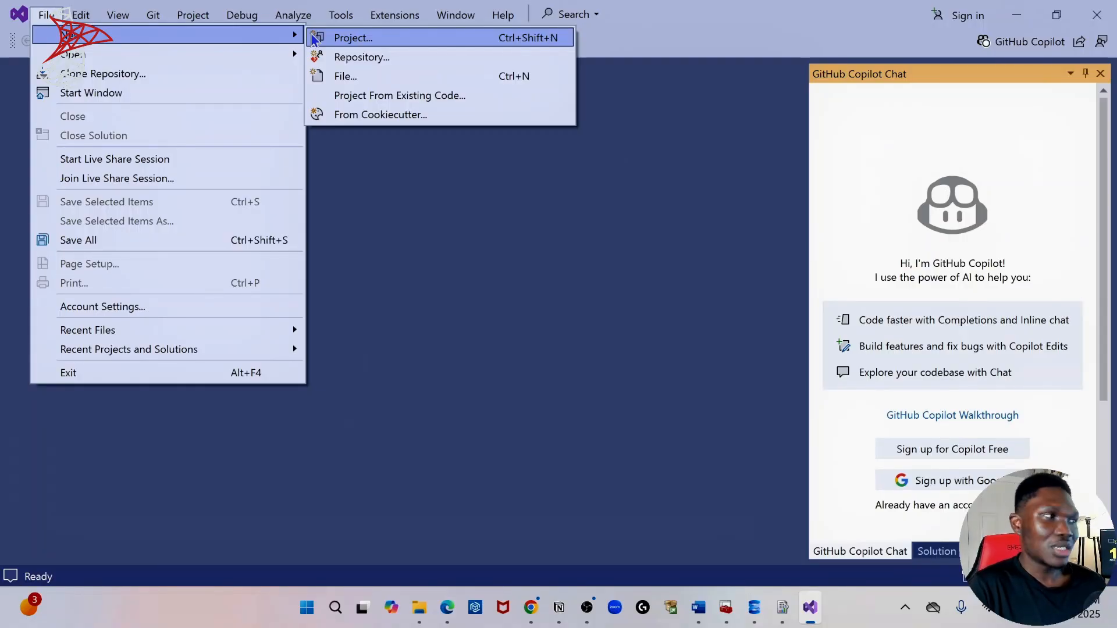
left_click(350, 37)
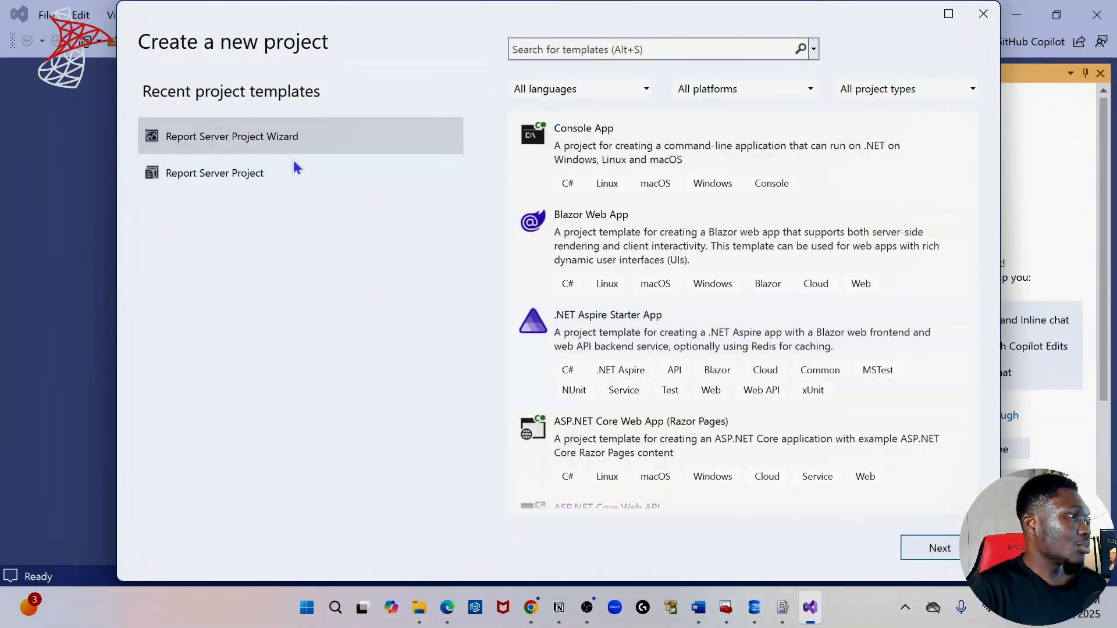
Search the project templates for "report server" and return to the list of matching templates.
left_click(541, 52)
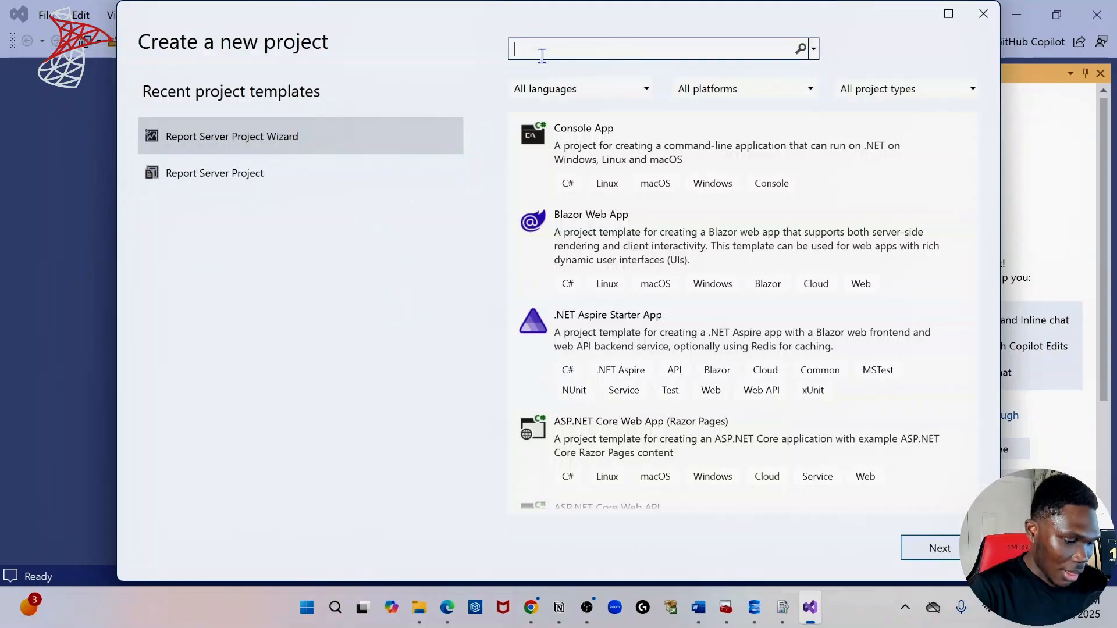
type("report server")
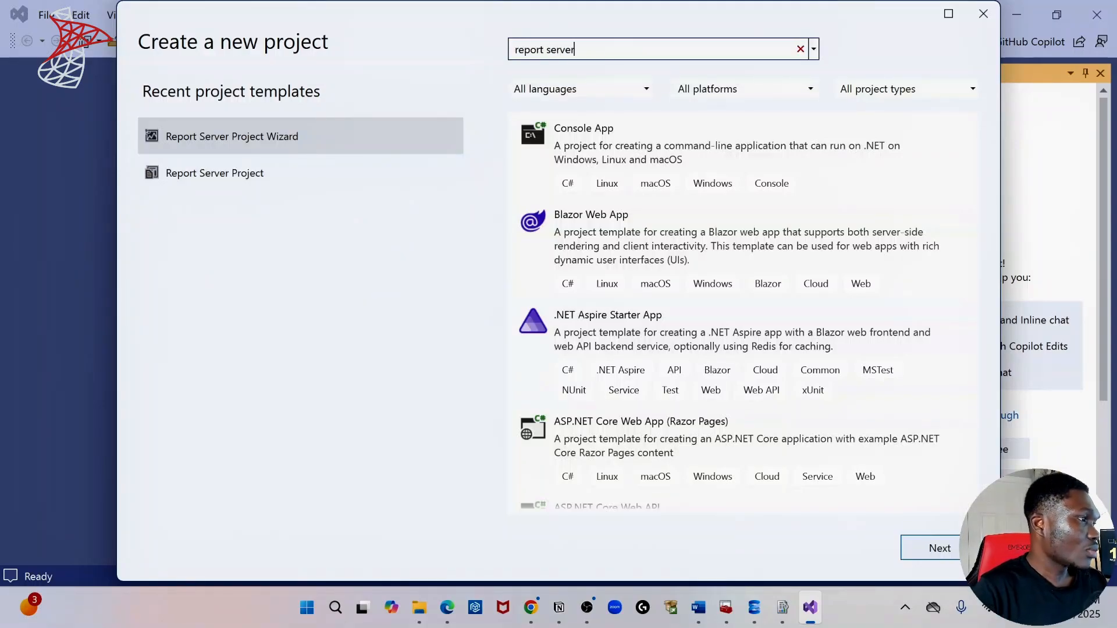
key("Return")
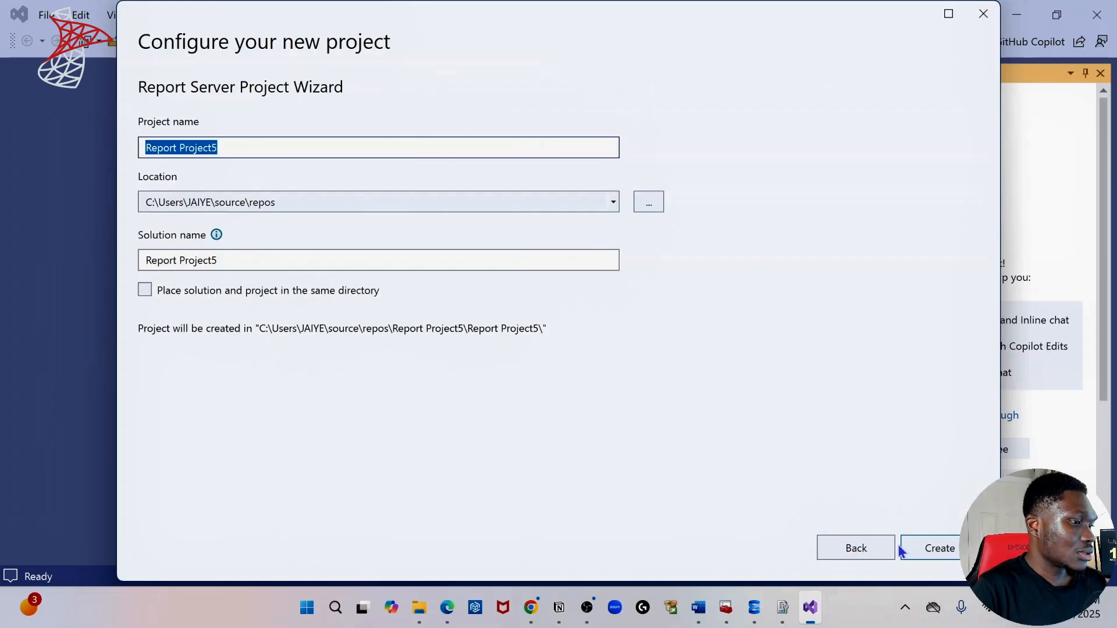
left_click(849, 546)
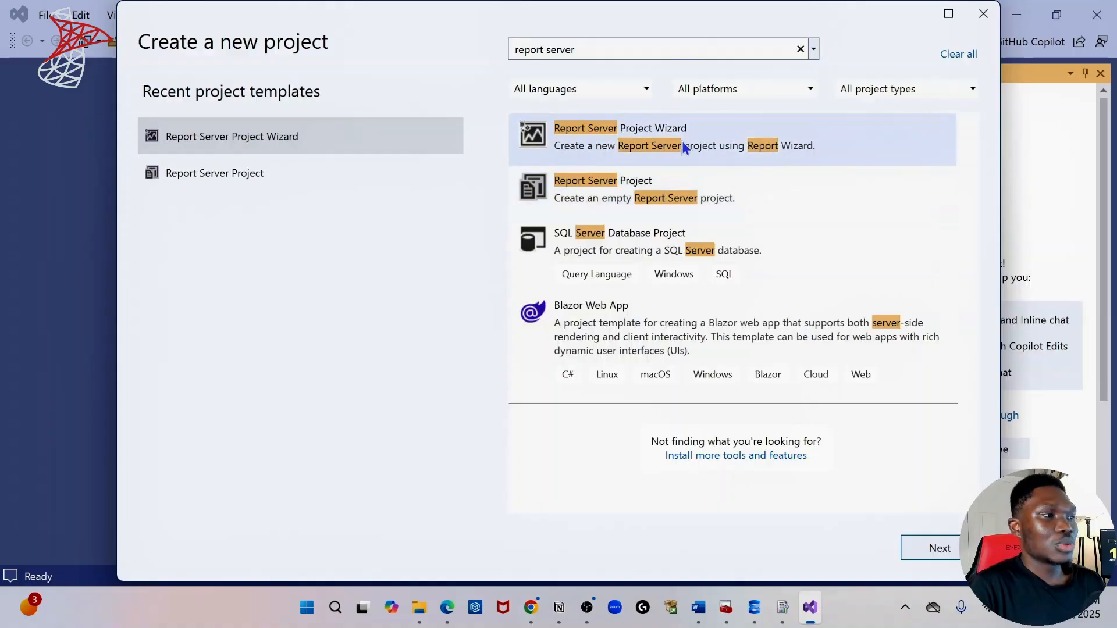
Create a project from the Report Server Project Wizard template, keeping the name Report Project5.
left_click(653, 141)
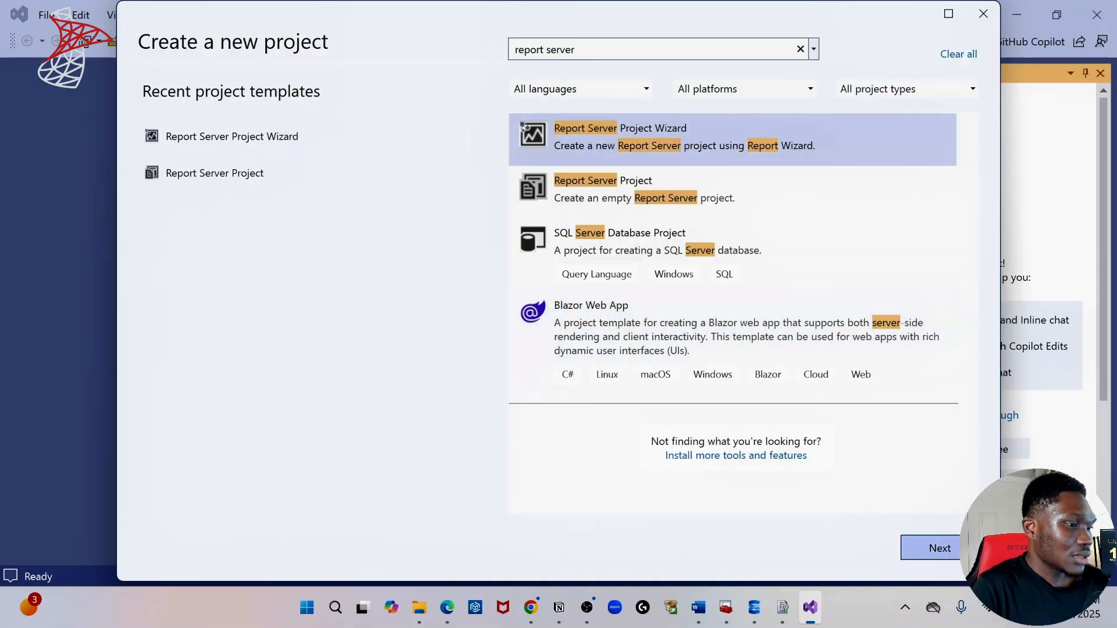
left_click(940, 548)
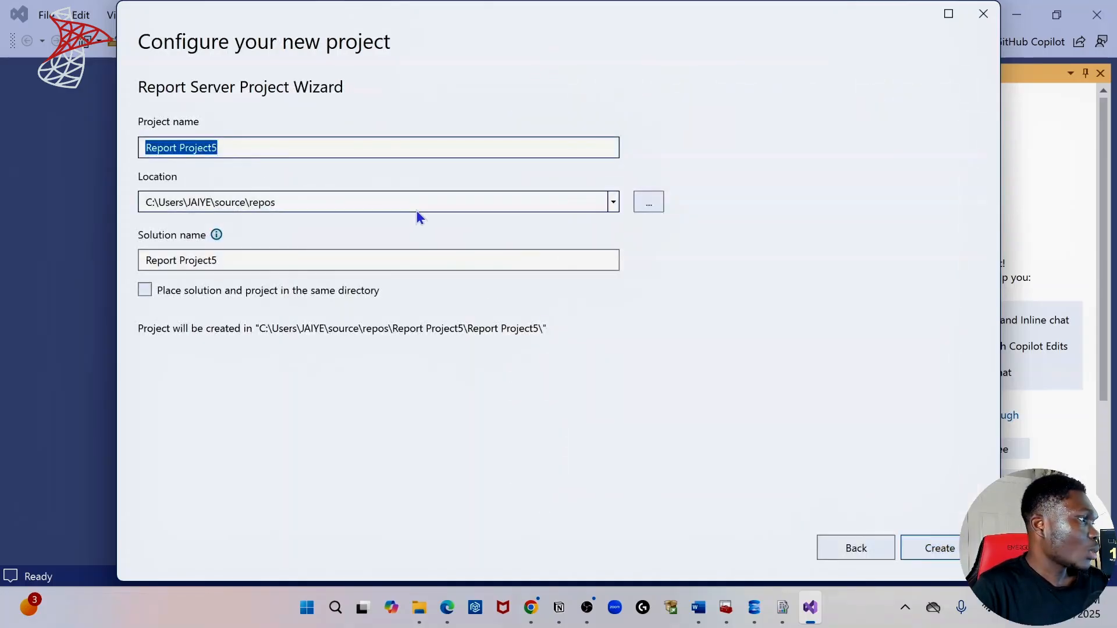
left_click(232, 146)
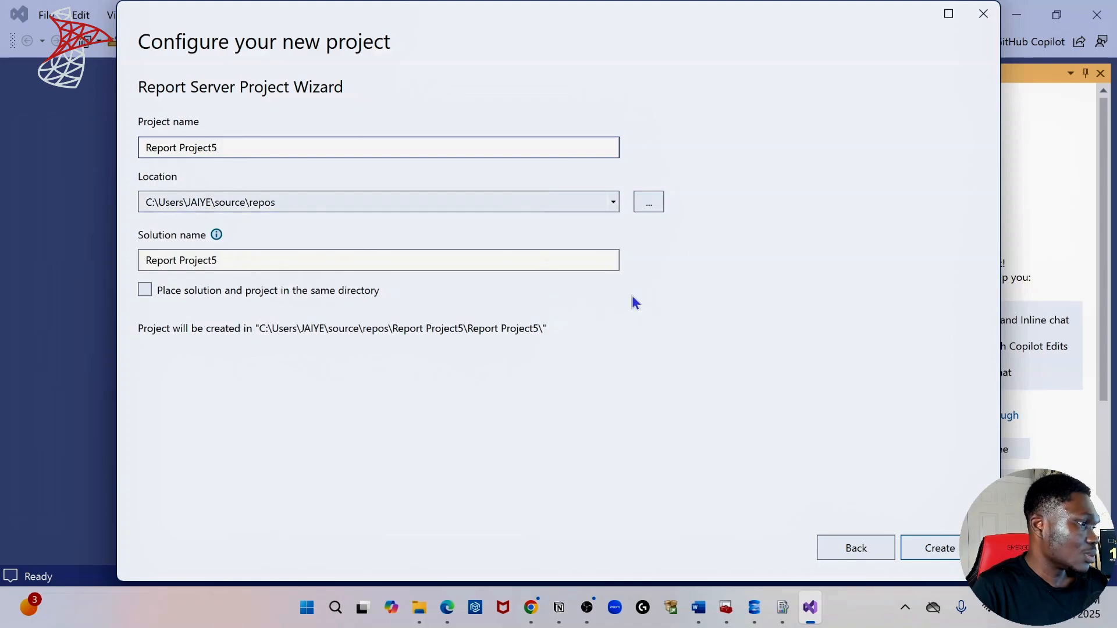
left_click(935, 553)
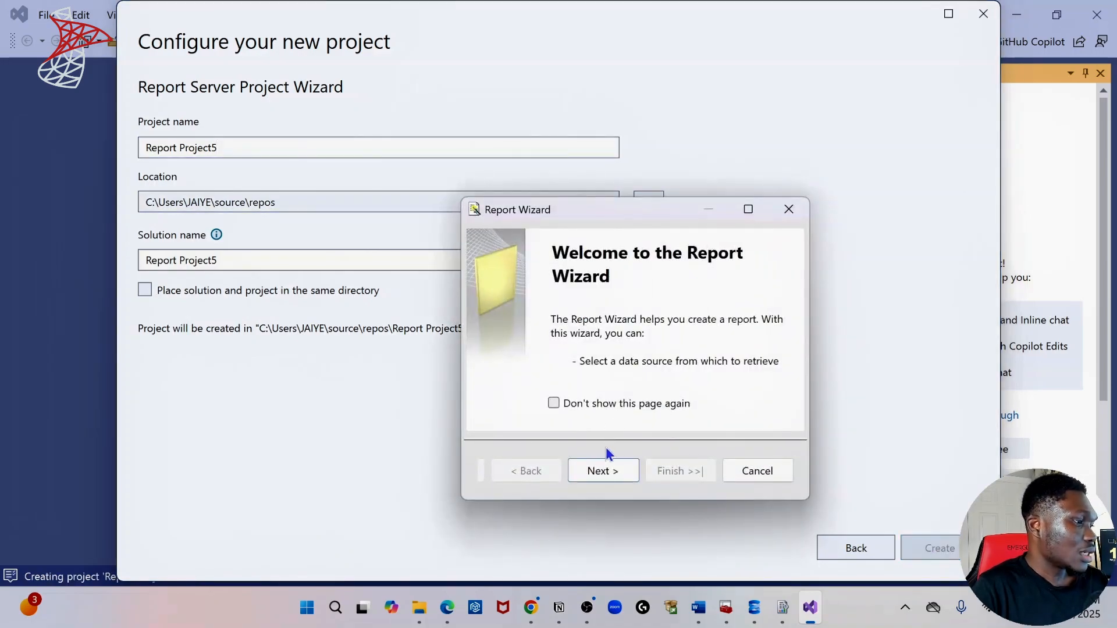
Advance the Report Wizard to the data source page, maximize it, and bring up the connection properties for DataSource1.
left_click(608, 470)
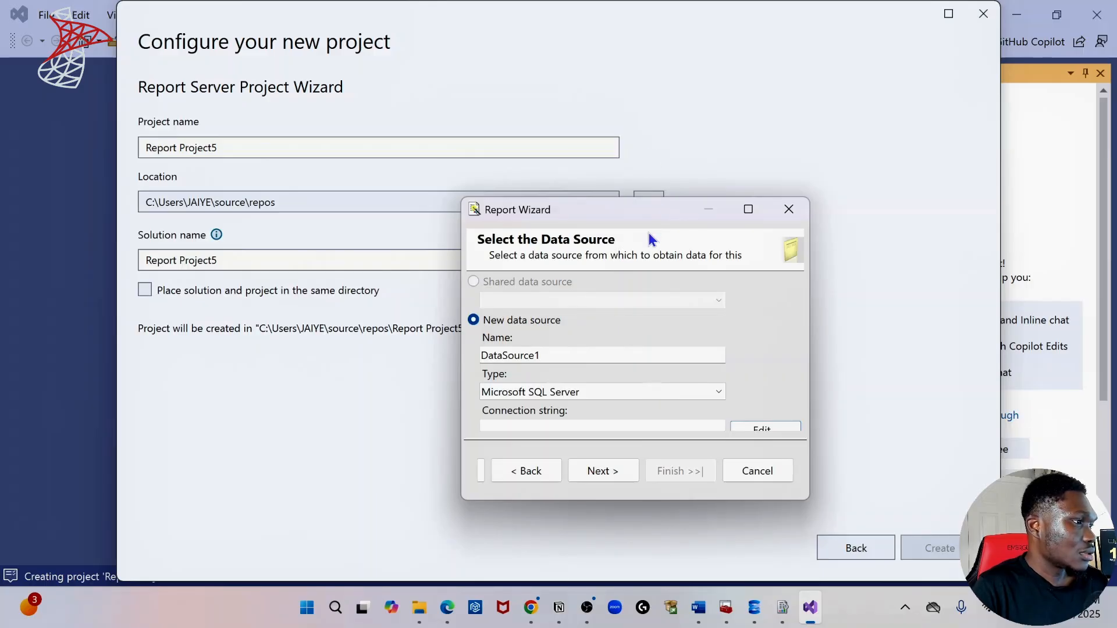
left_click_drag(650, 198, 643, 100)
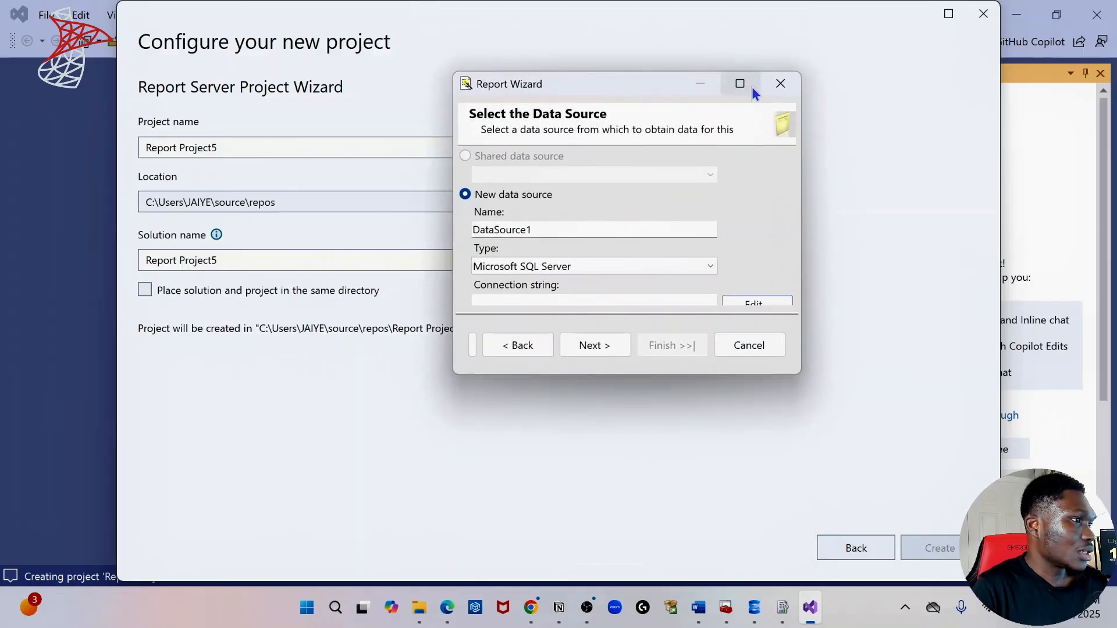
left_click(751, 86)
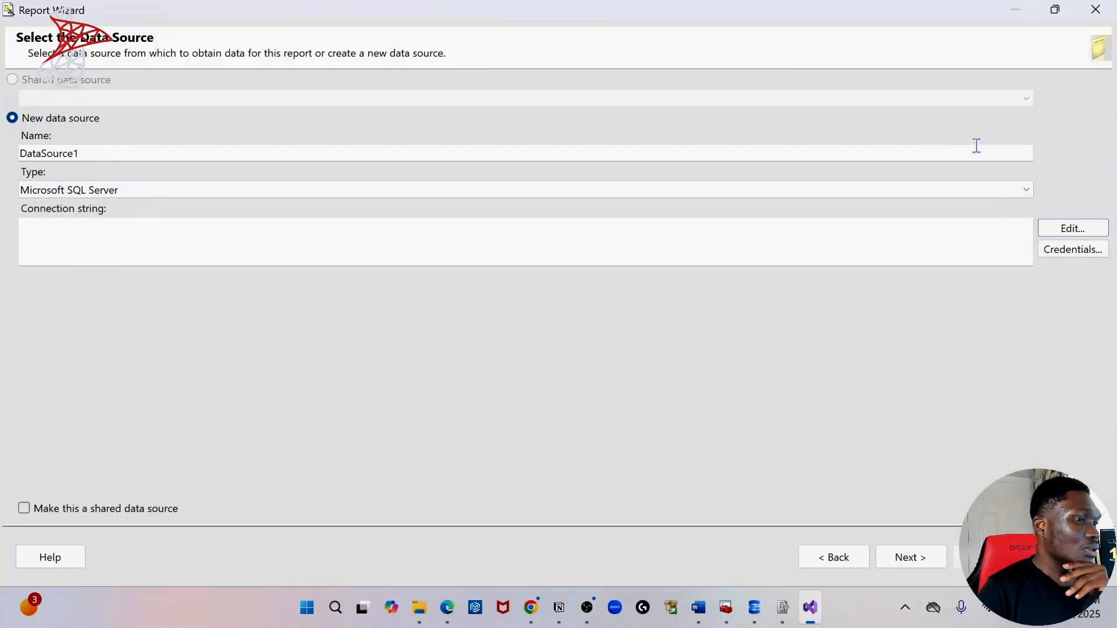
left_click(103, 149)
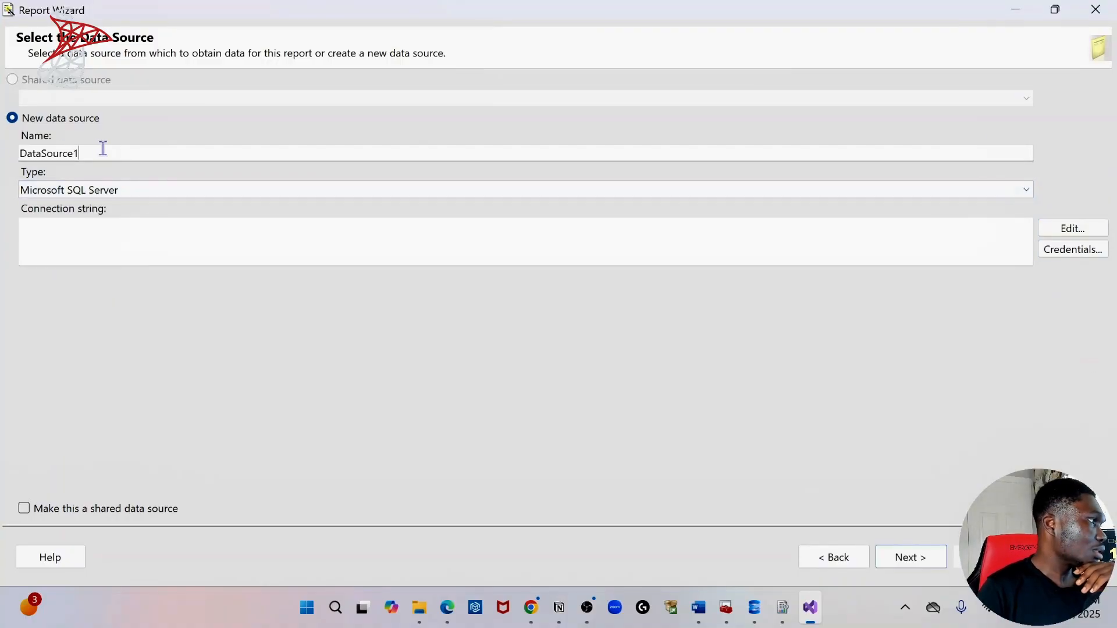
left_click_drag(88, 151, 17, 150)
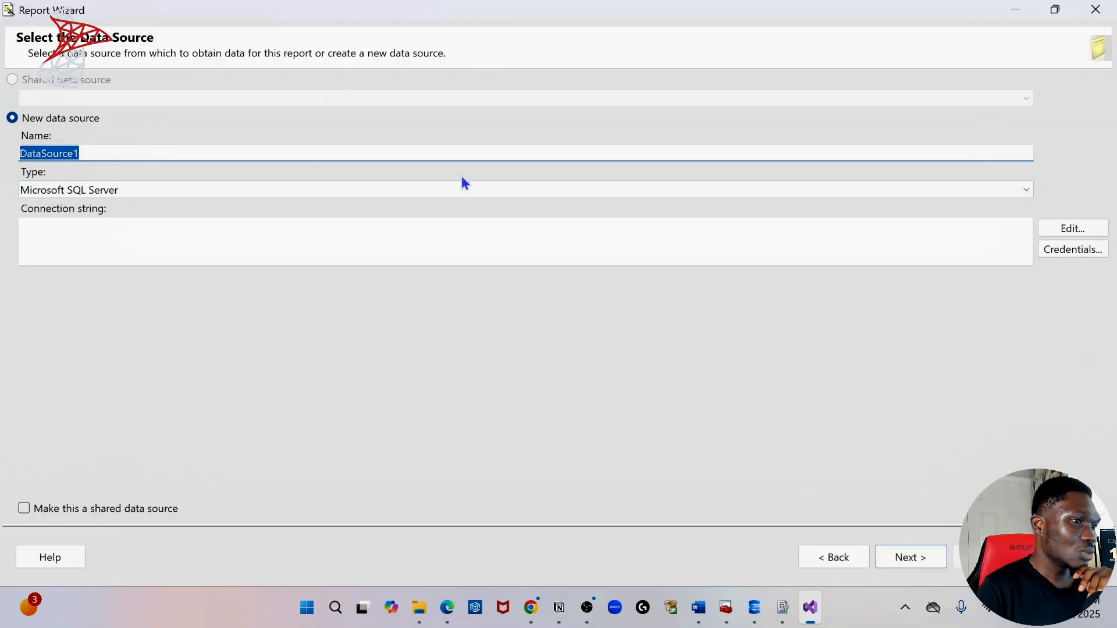
left_click(1081, 222)
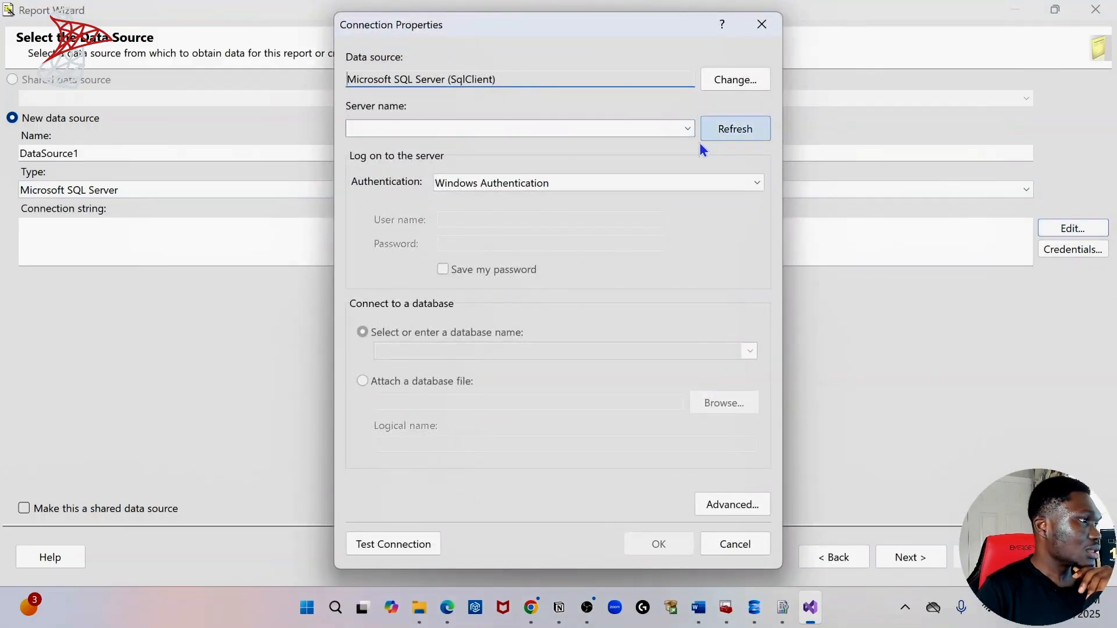
left_click(442, 127)
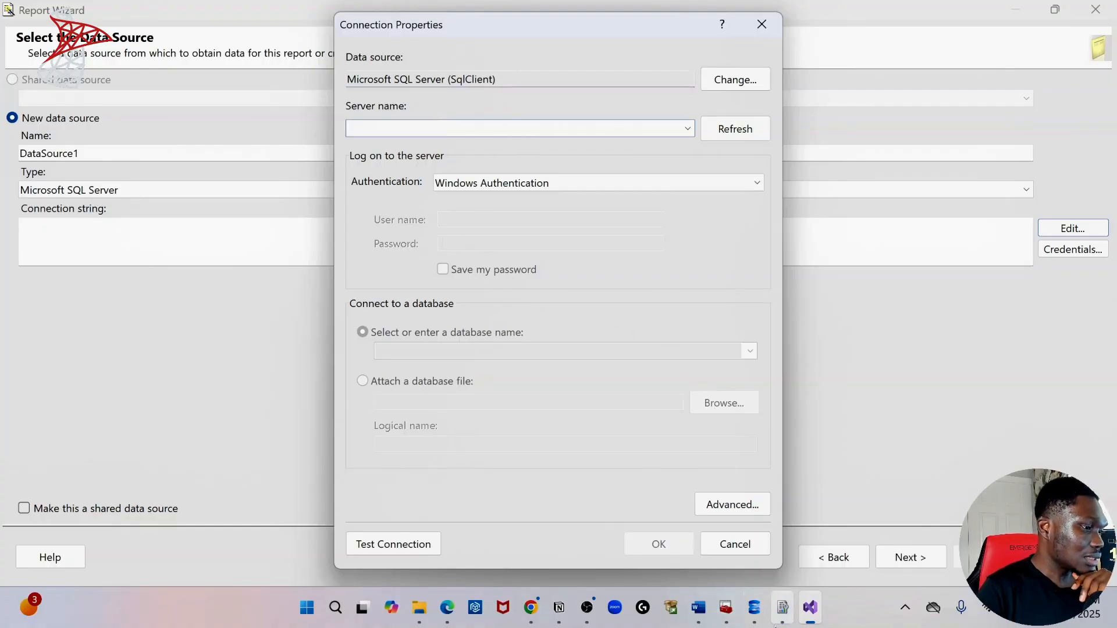
Switch to SQL Server Management Studio and locate the TestDB database in the Object Explorer.
mouse_move(723, 612)
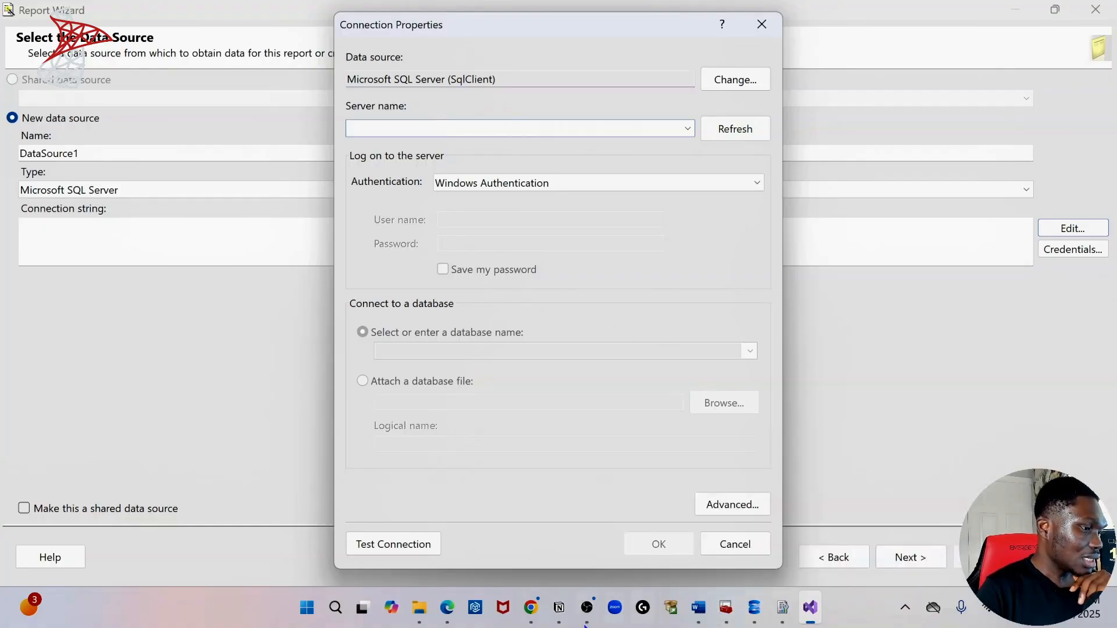
left_click(752, 611)
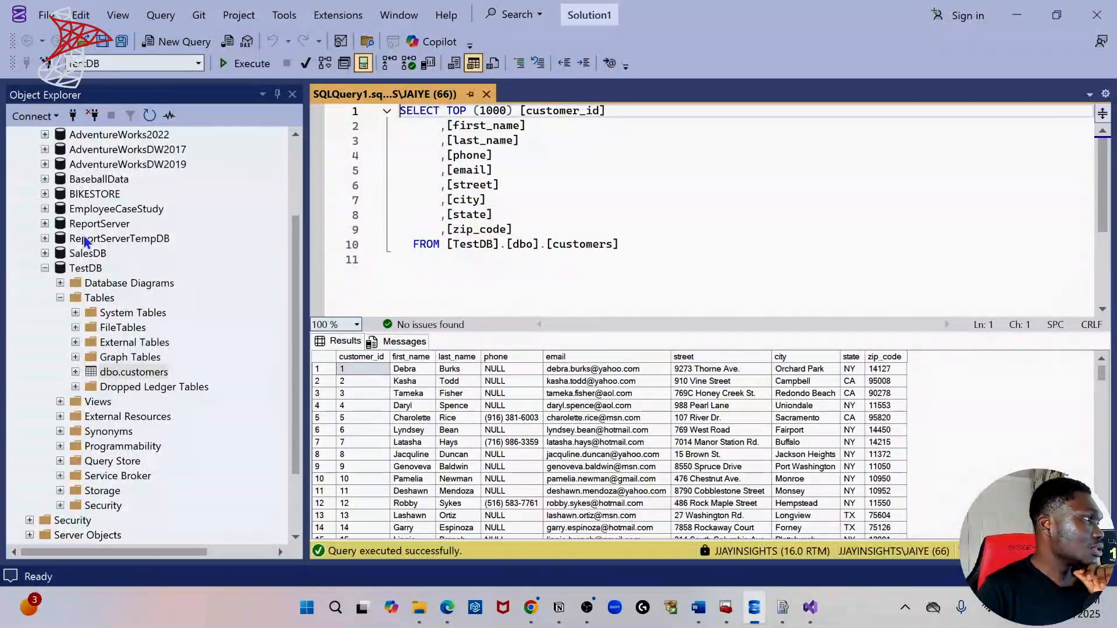
scroll(111, 292, "up", 3)
scroll(163, 297, "down", 2)
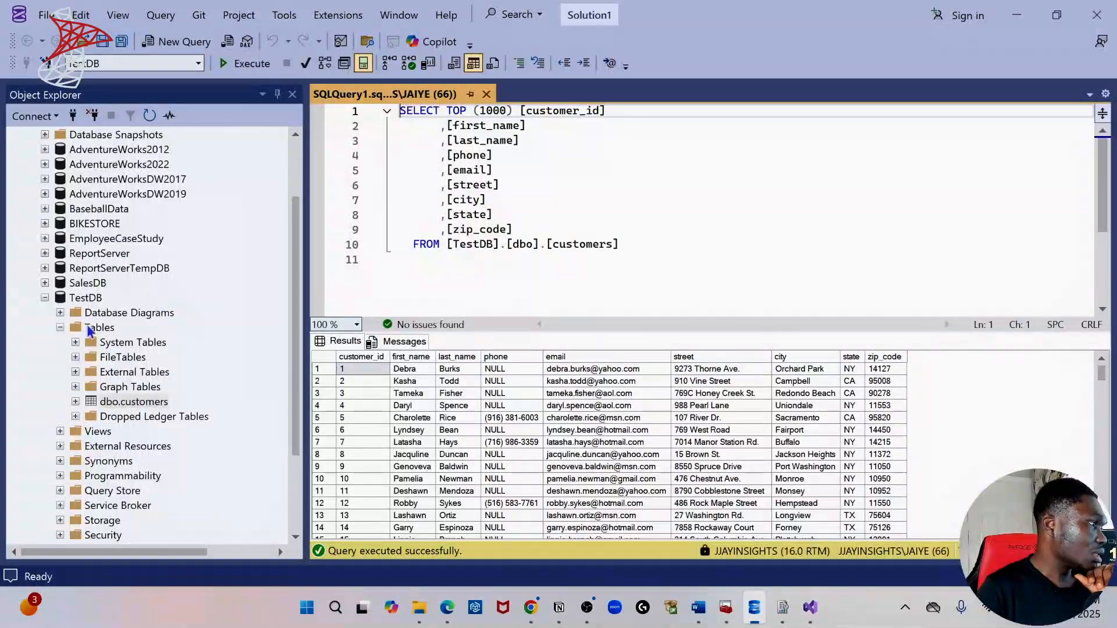
left_click(87, 298)
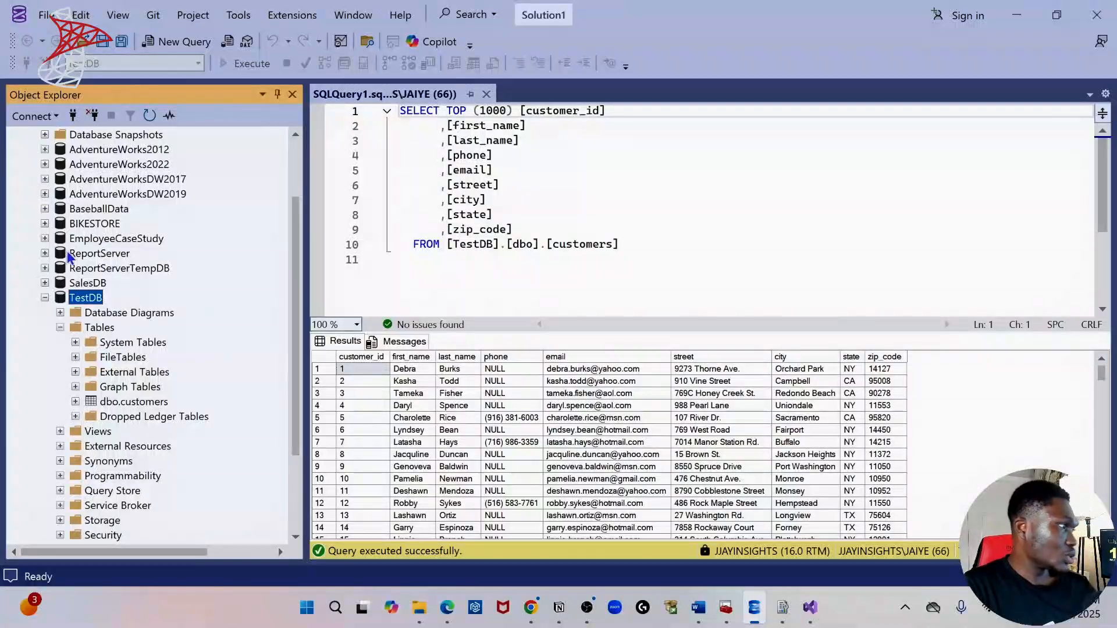
Bring up the Database Engine connection dialog to view the server name, and close it without connecting.
left_click(19, 118)
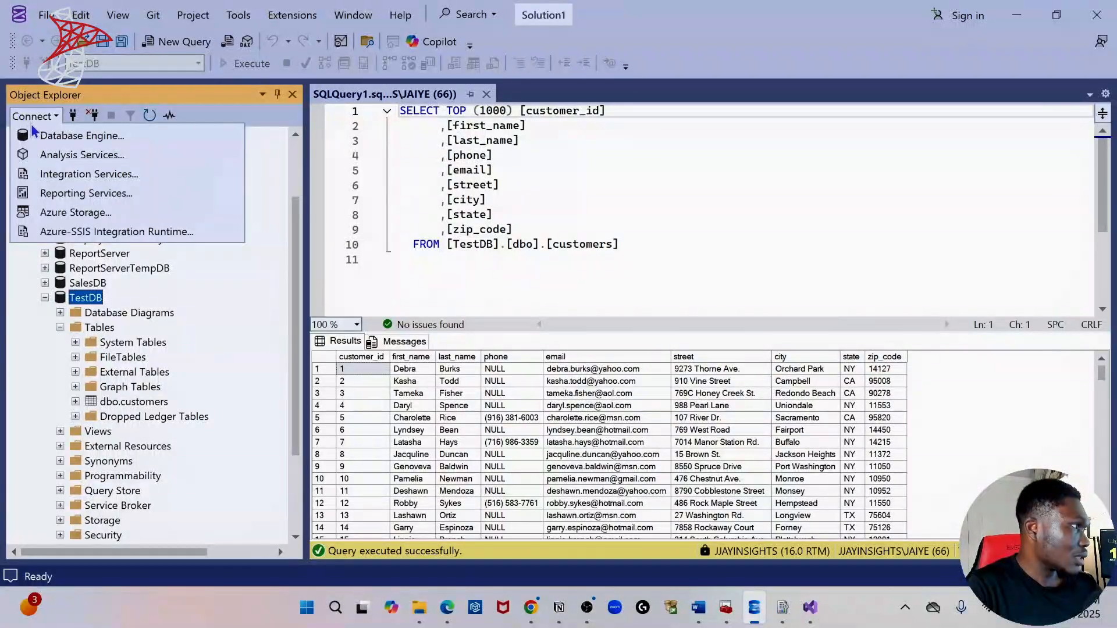
left_click(81, 135)
left_click(613, 247)
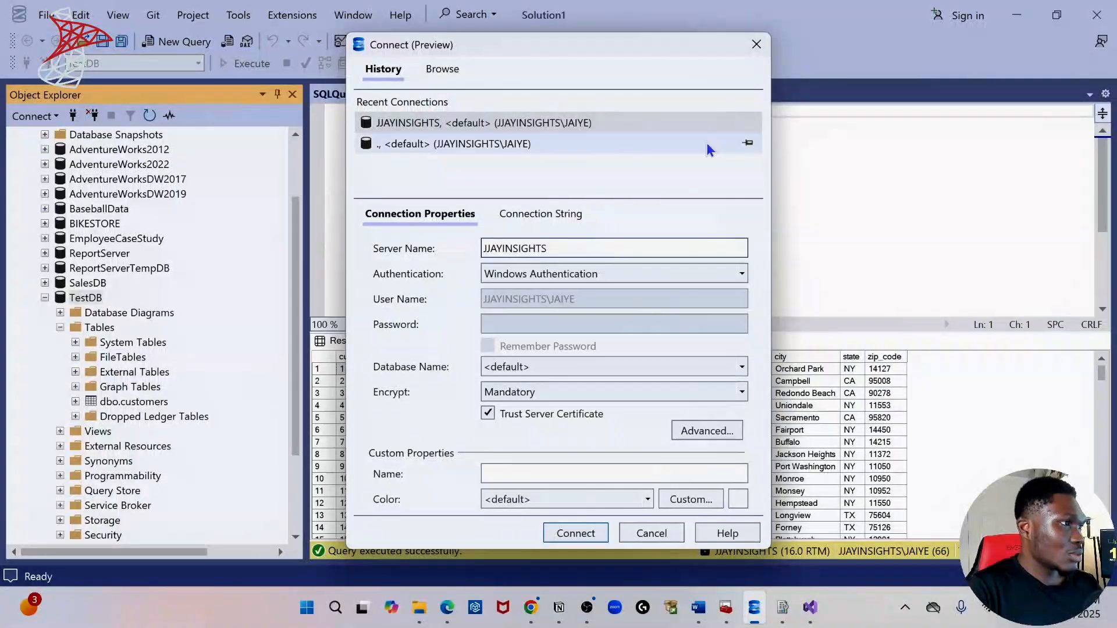
left_click(756, 44)
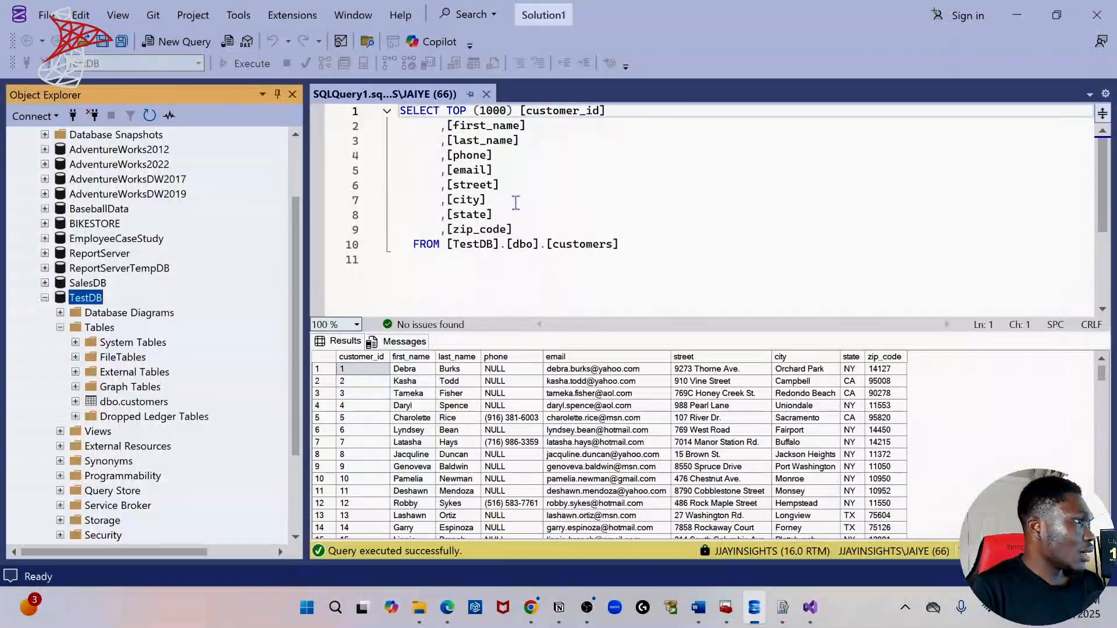
Copy the server name JJAYINSIGHTS from the Database Engine connection dialog and close the dialog without connecting.
scroll(144, 319, "up", 2)
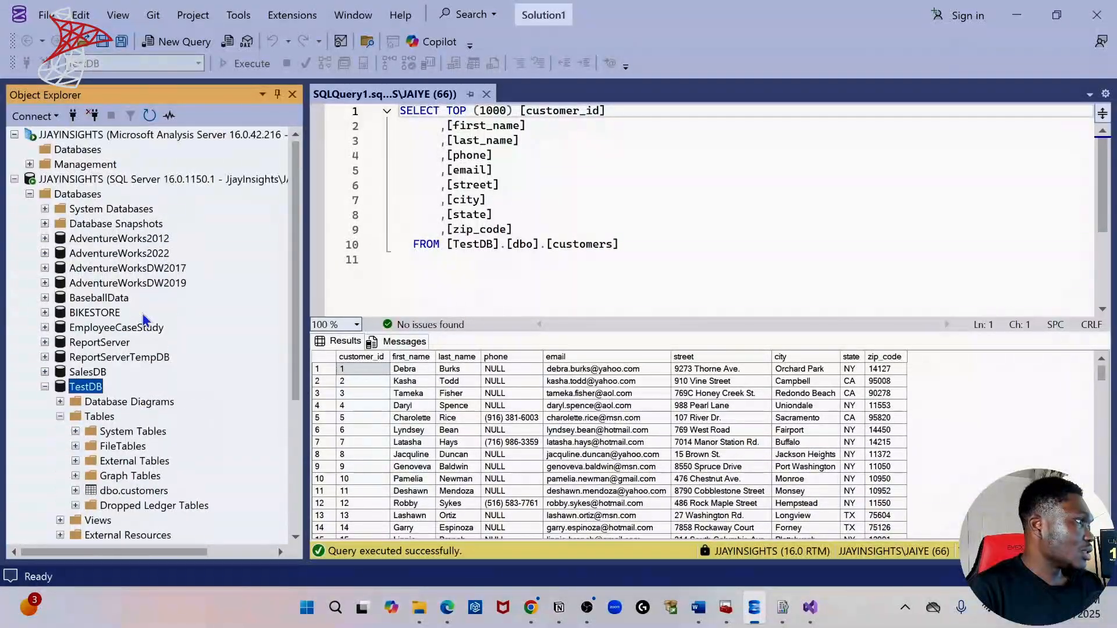
left_click(24, 116)
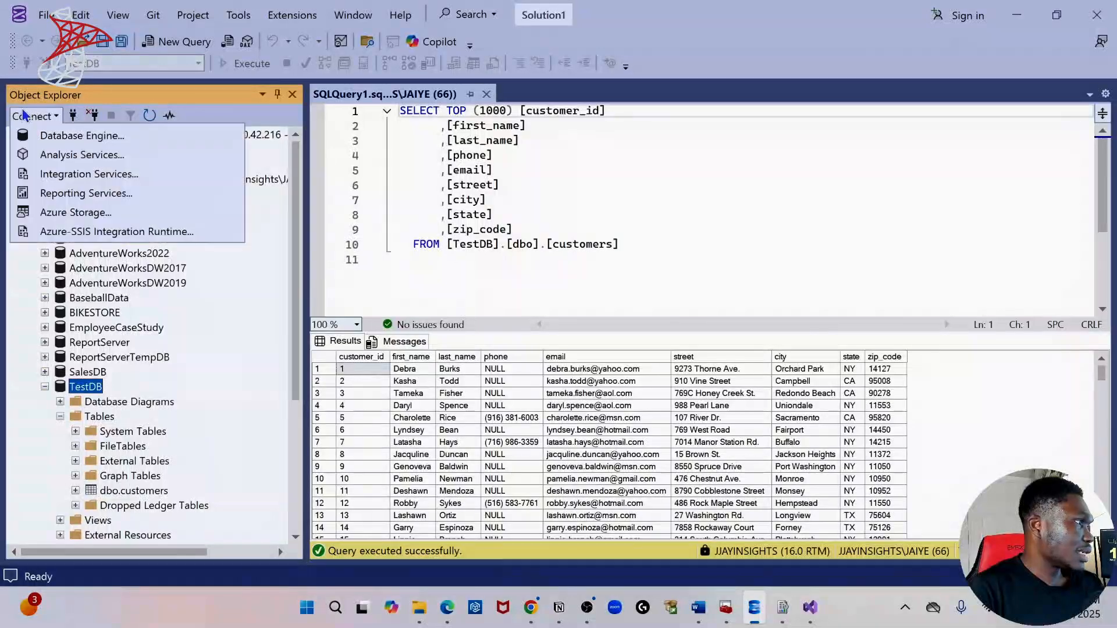
left_click(34, 135)
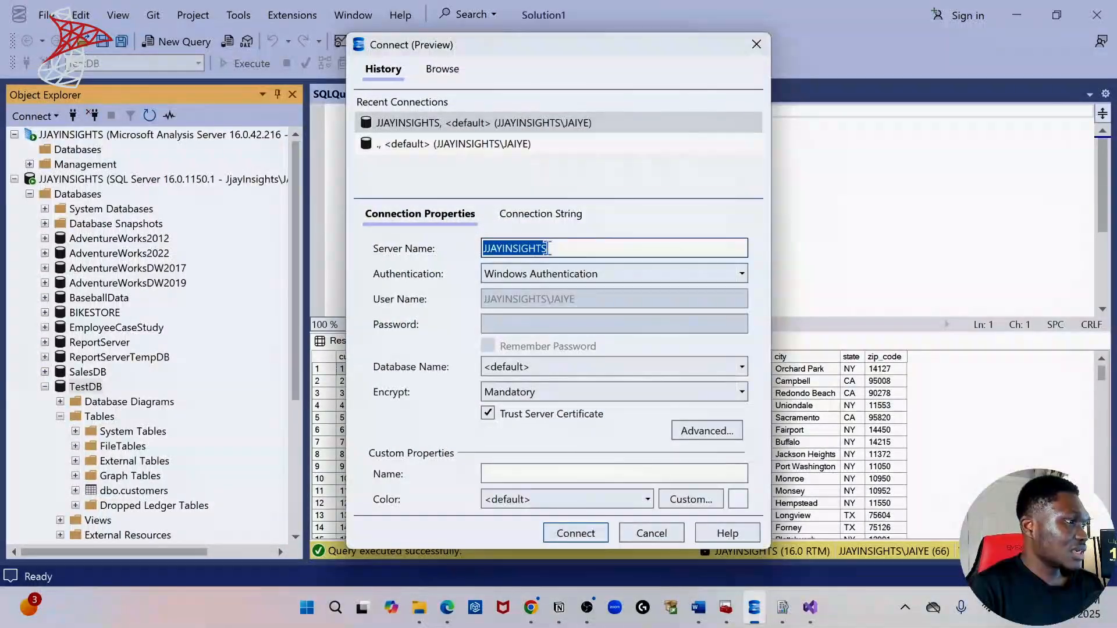
left_click(547, 248)
left_click_drag(570, 250, 436, 249)
key("ctrl+c")
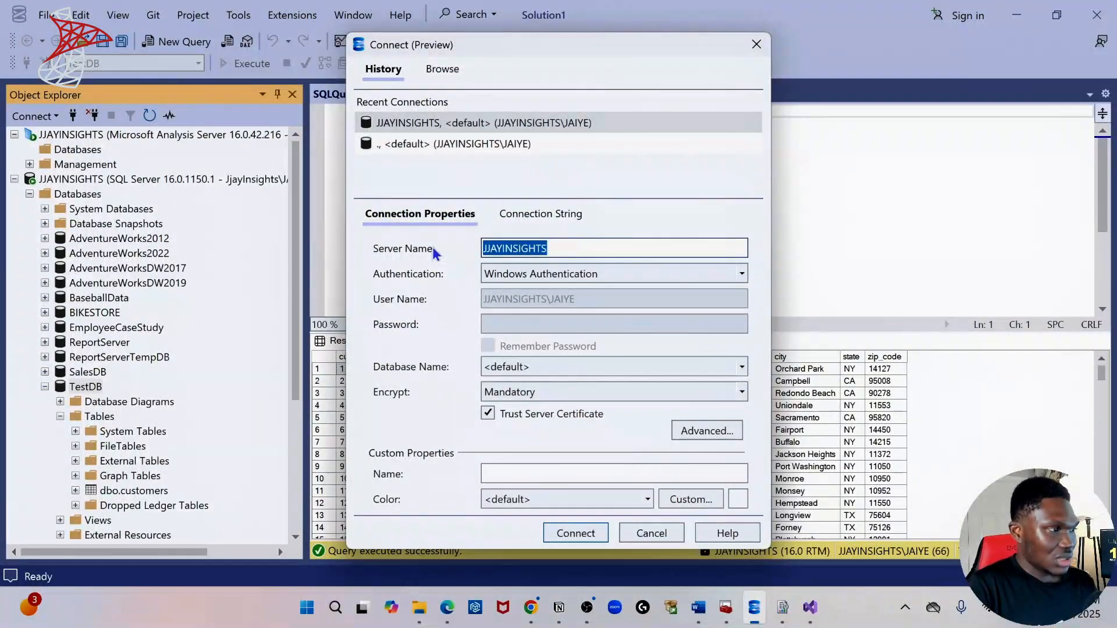
left_click(750, 45)
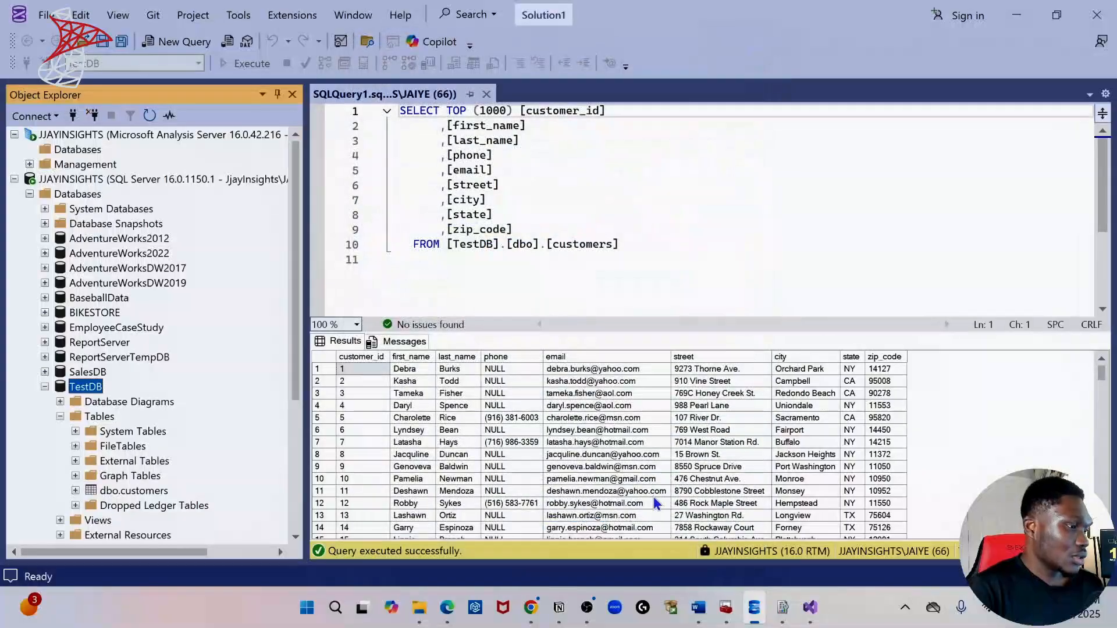
Switch to Visual Studio and set the data source connection to server JJAYINSIGHTS and database TestDB.
left_click(811, 621)
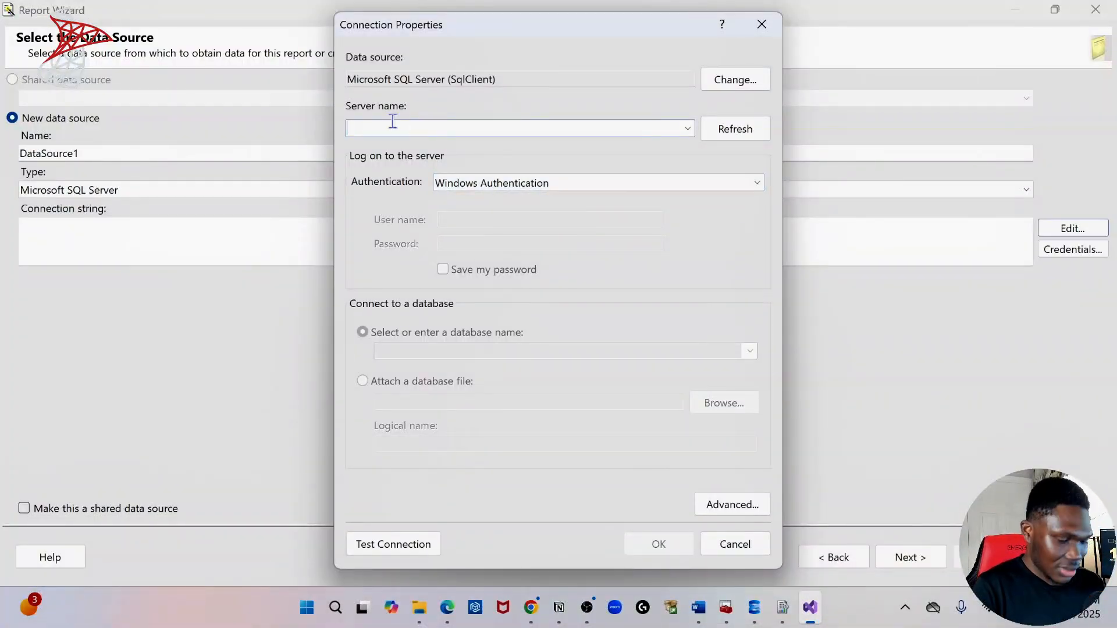
key("ctrl+v")
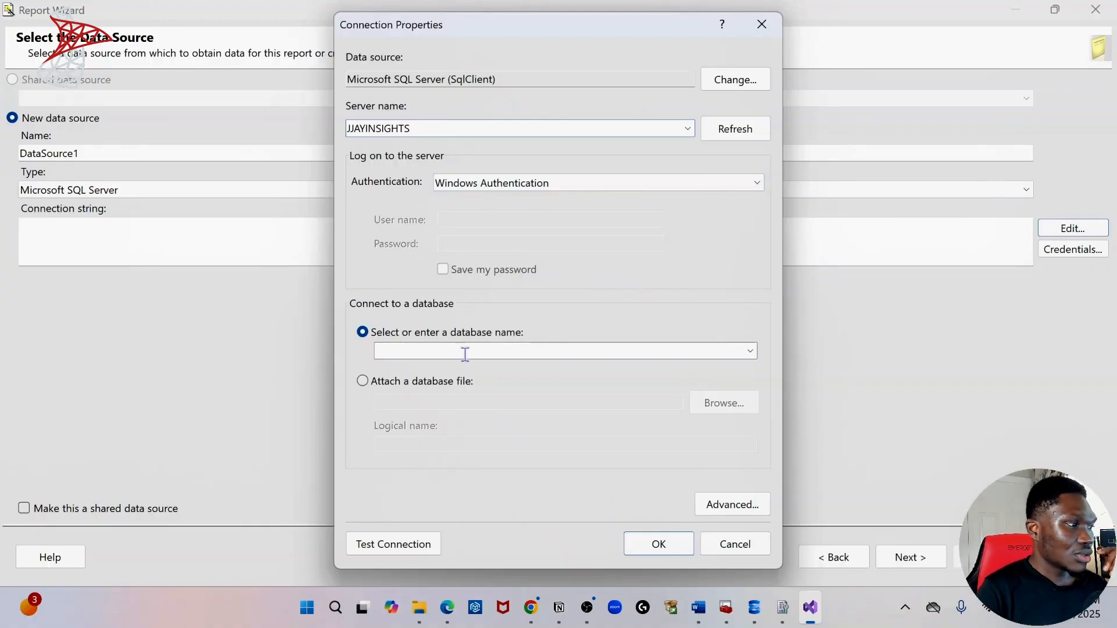
type("Te")
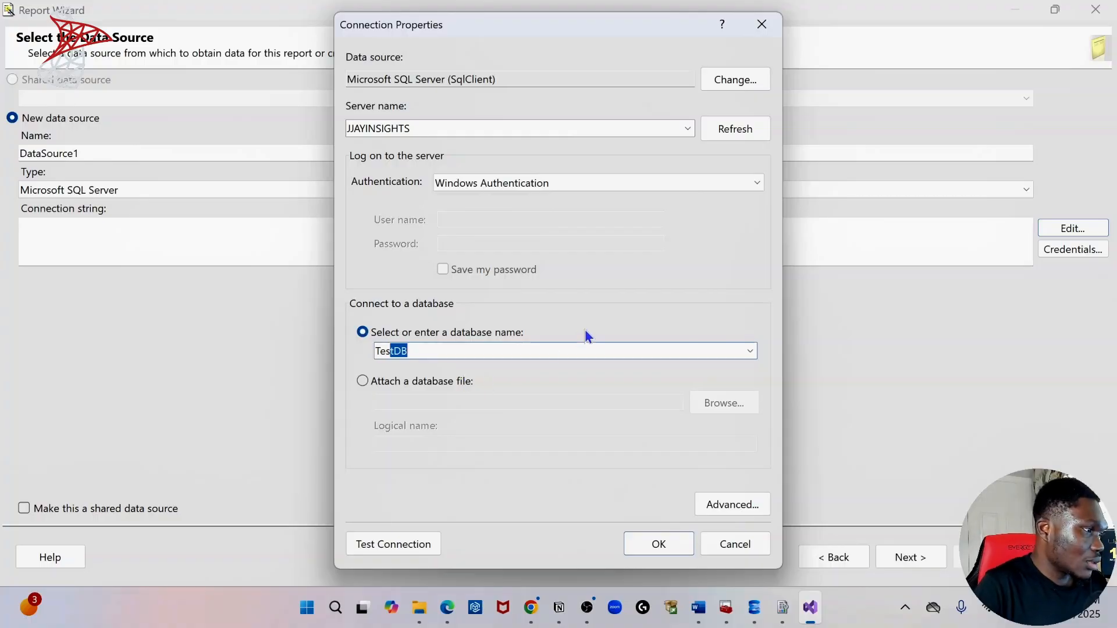
key("BackSpace")
key("BackSpace")
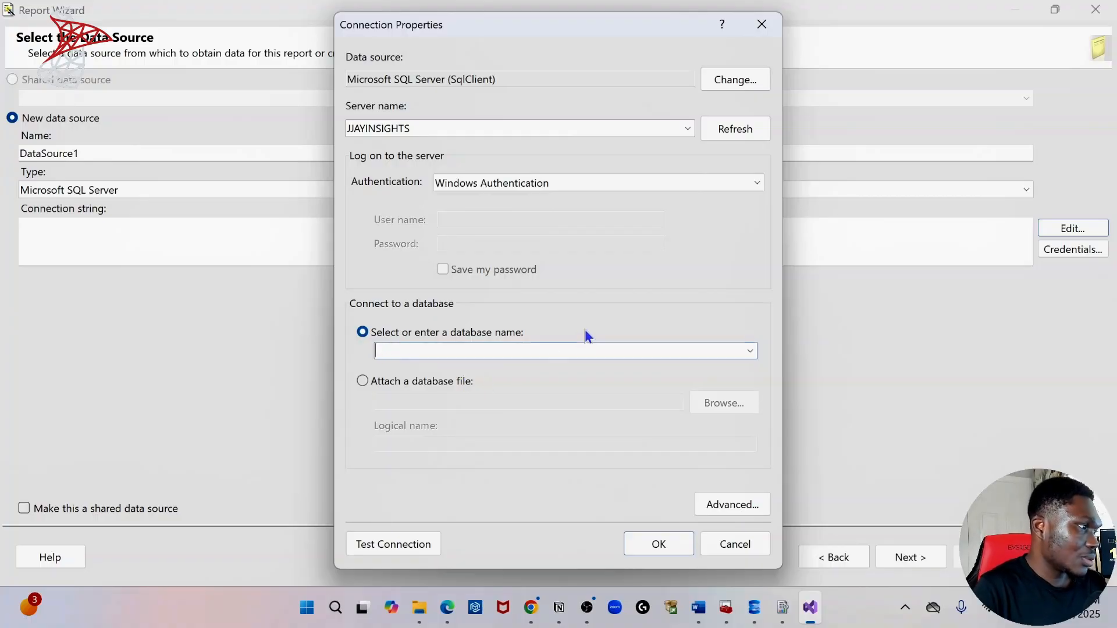
left_click(750, 351)
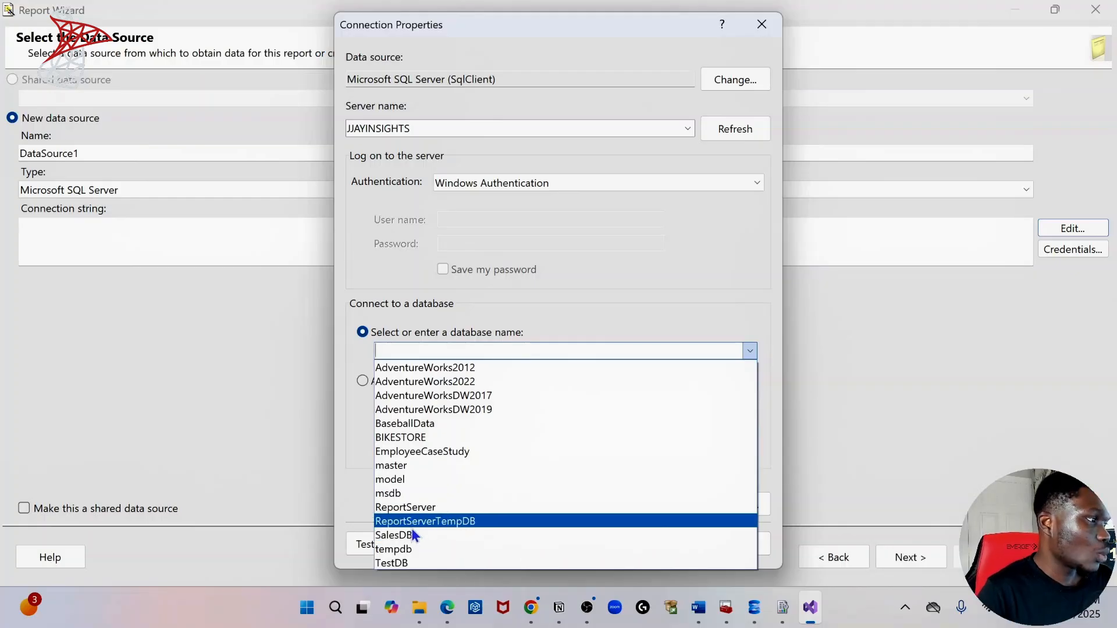
left_click(427, 563)
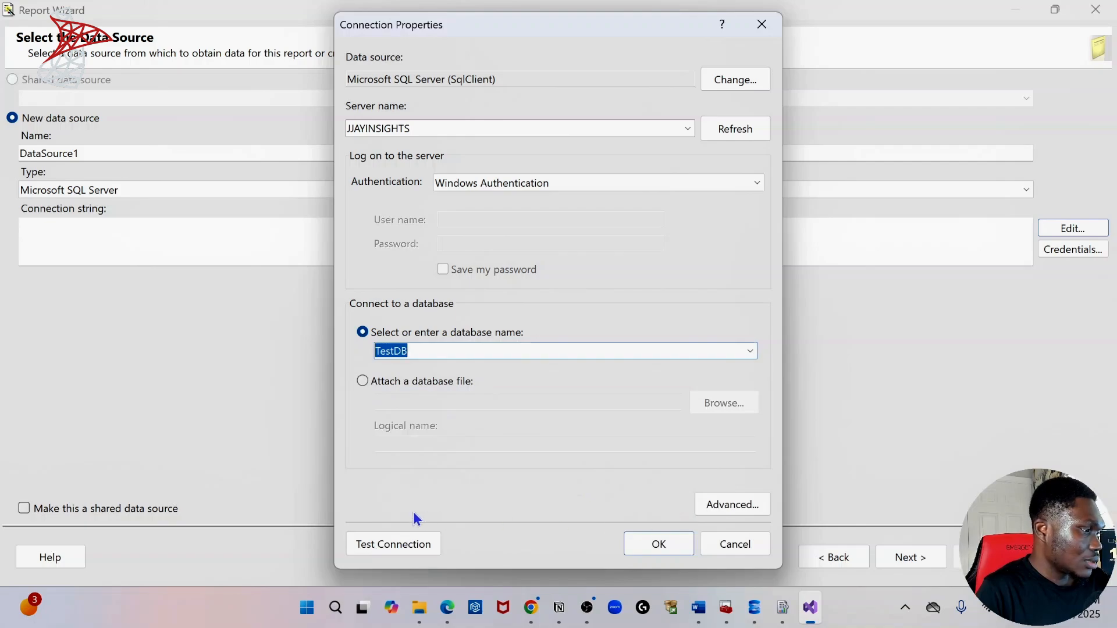
Test the connection to TestDB, then accept its properties and continue to the wizard's query design page.
left_click(388, 533)
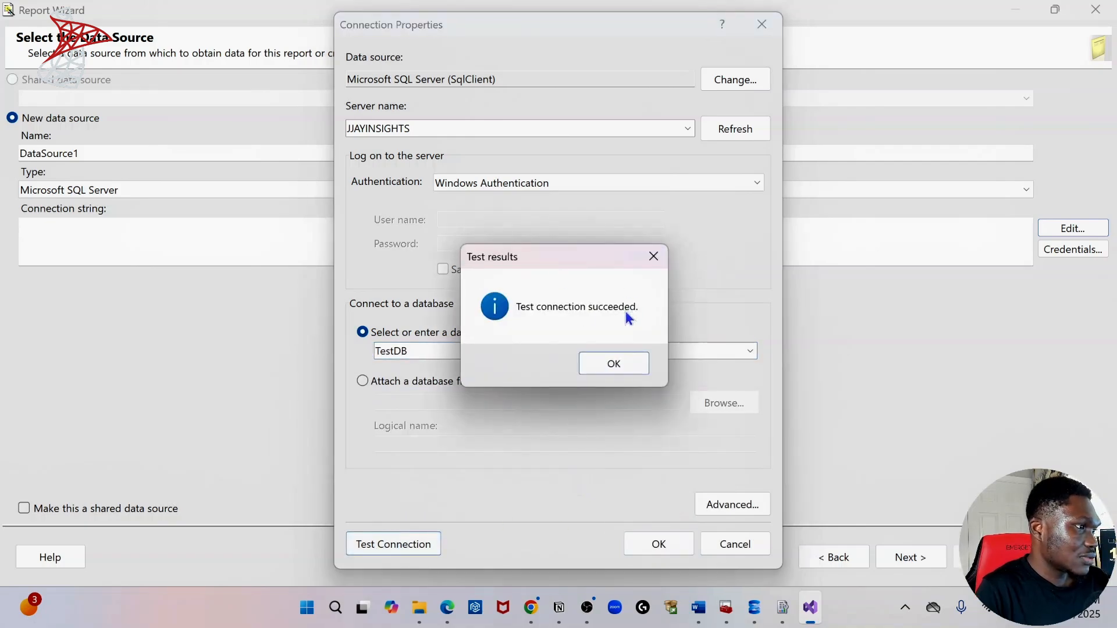
left_click(612, 366)
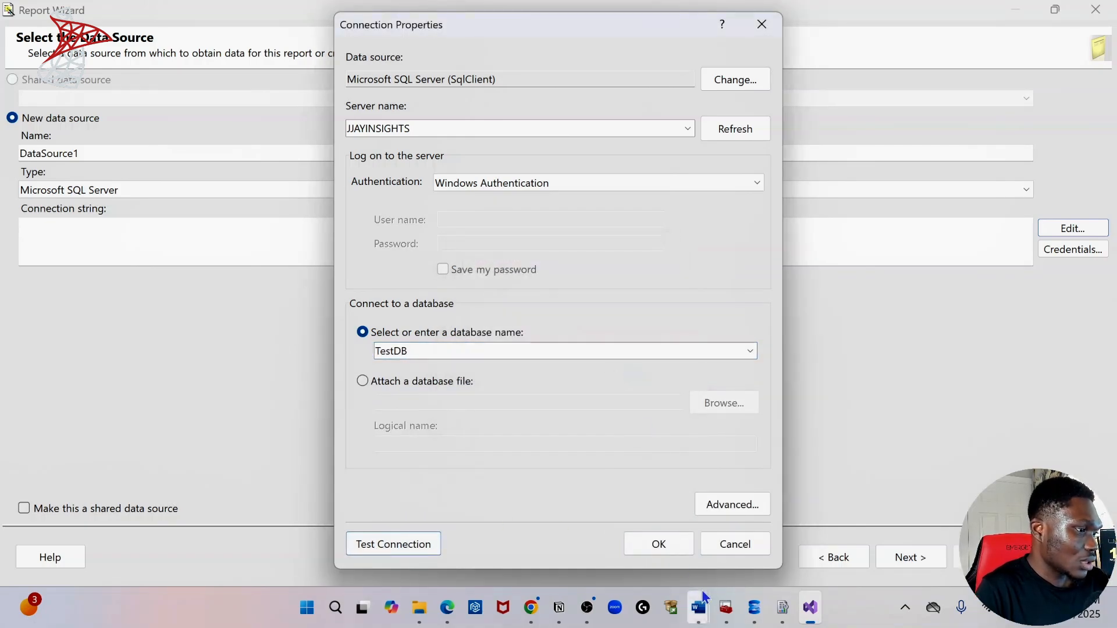
left_click(660, 547)
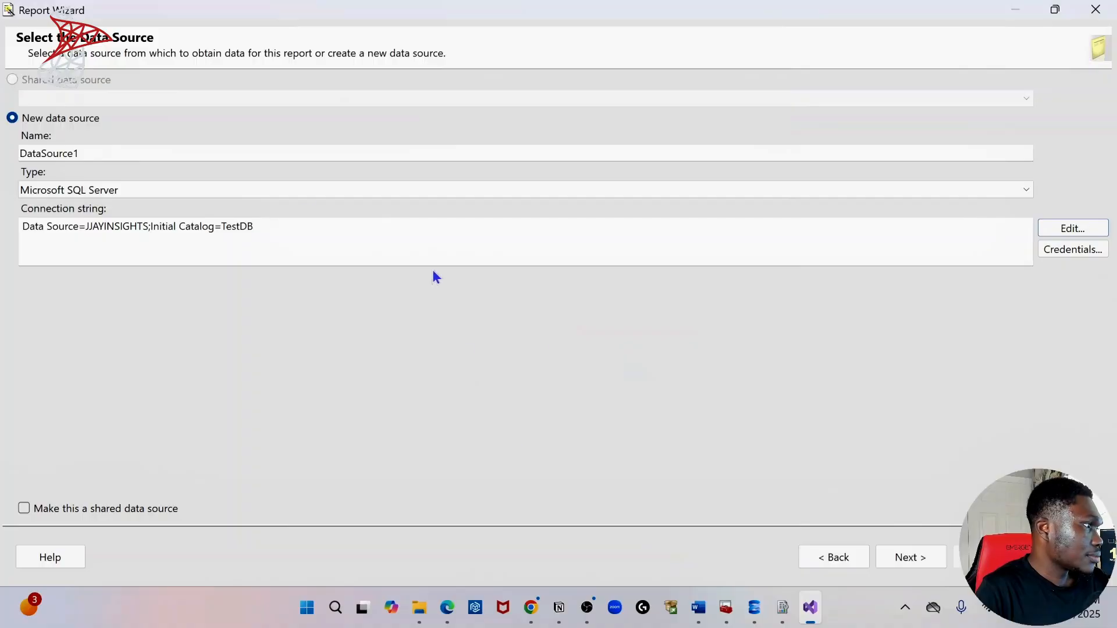
left_click_drag(294, 224, 3, 211)
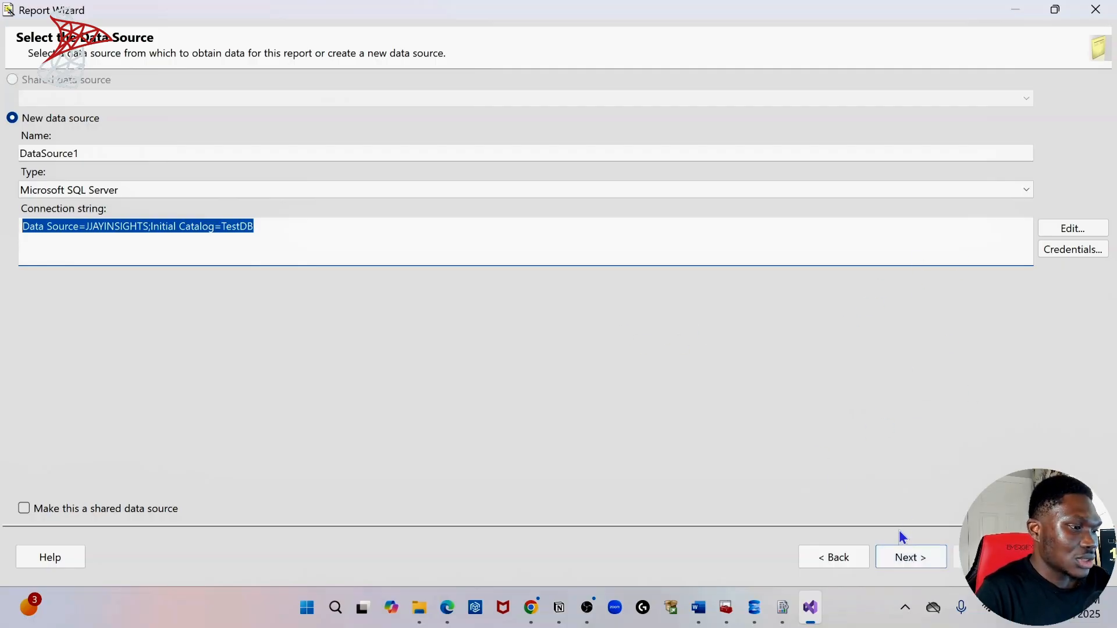
left_click(910, 557)
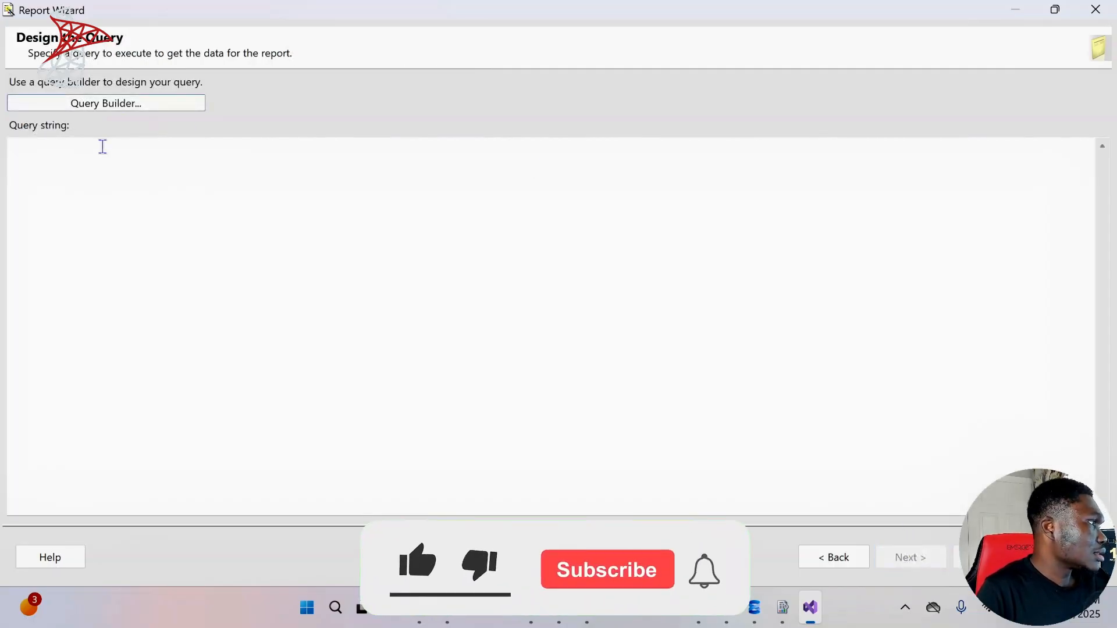
Switch to SQL Server Management Studio and copy the entire SELECT TOP (1000) query on the customers table.
left_click(100, 145)
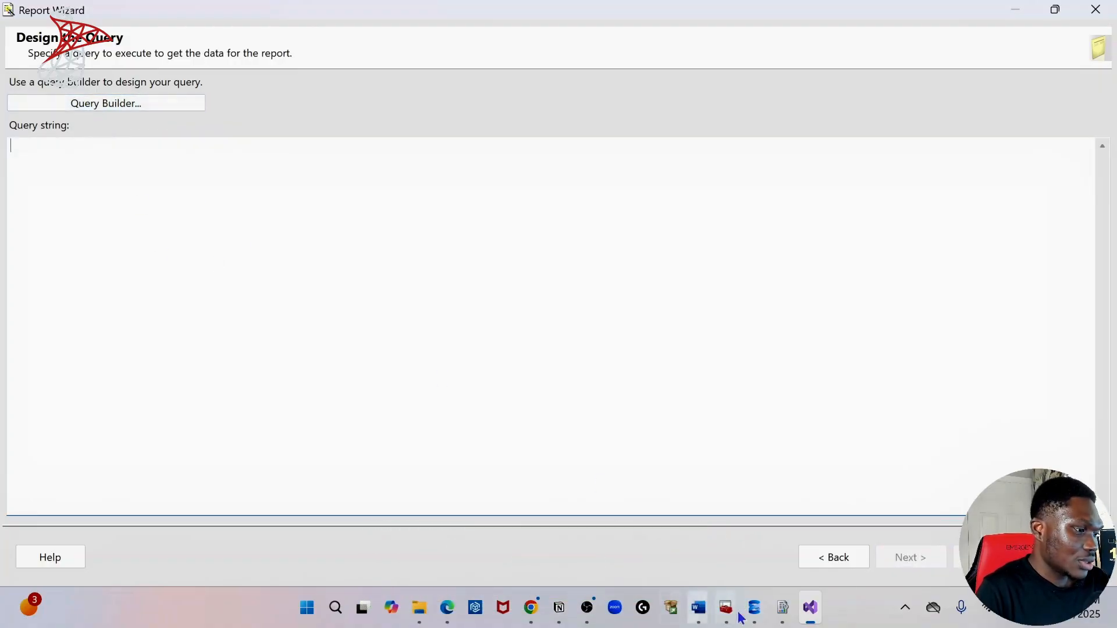
left_click(755, 609)
left_click(634, 263)
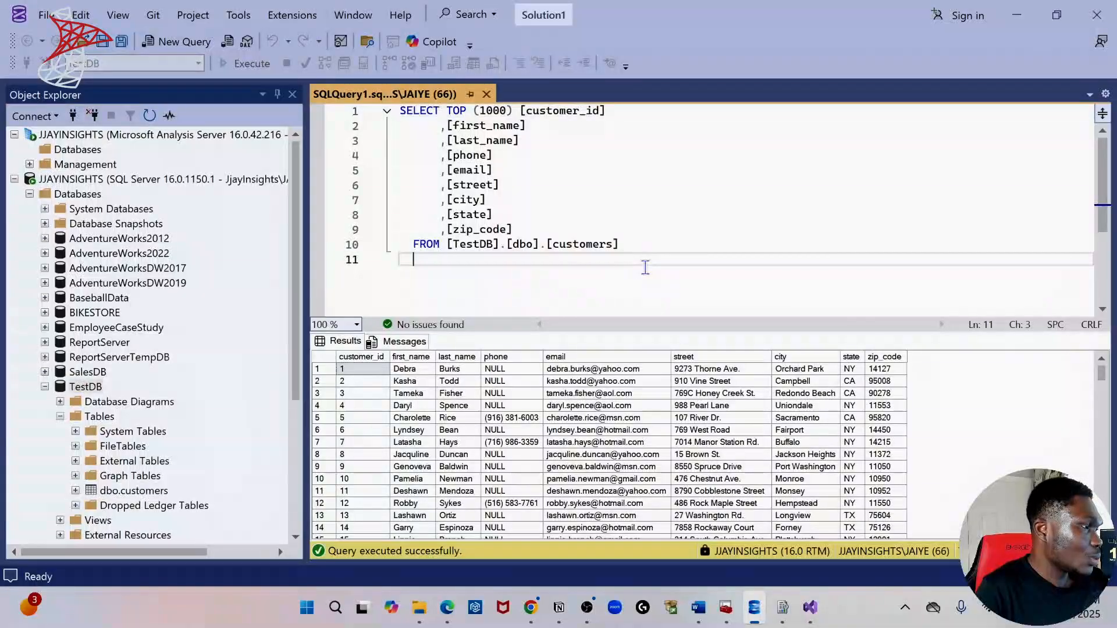
left_click_drag(656, 263, 361, 82)
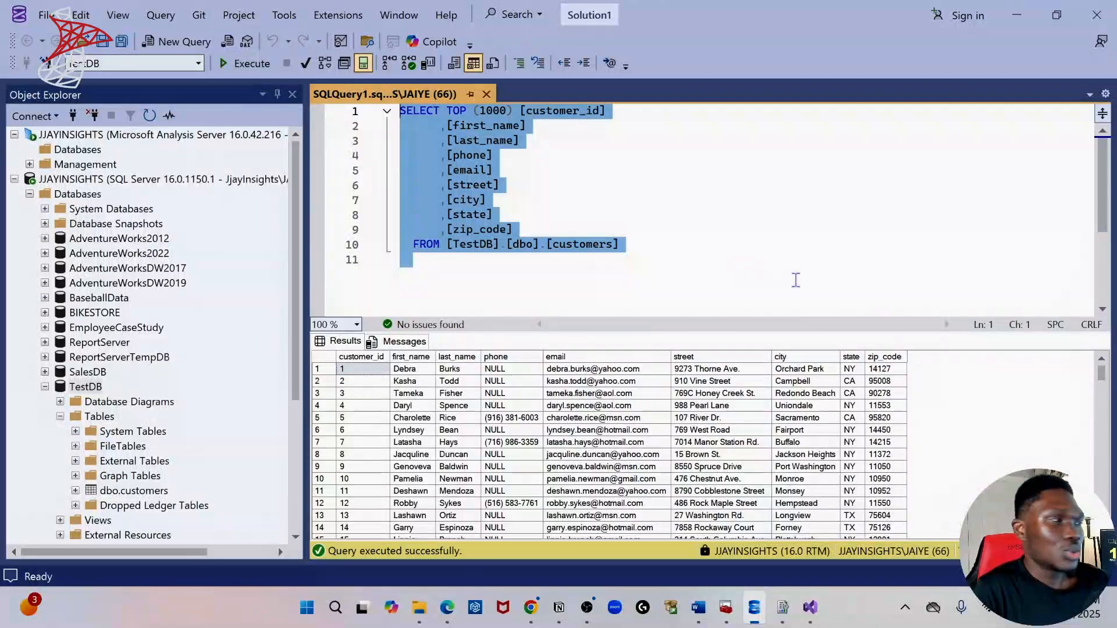
left_click_drag(645, 247, 401, 185)
left_click(535, 280)
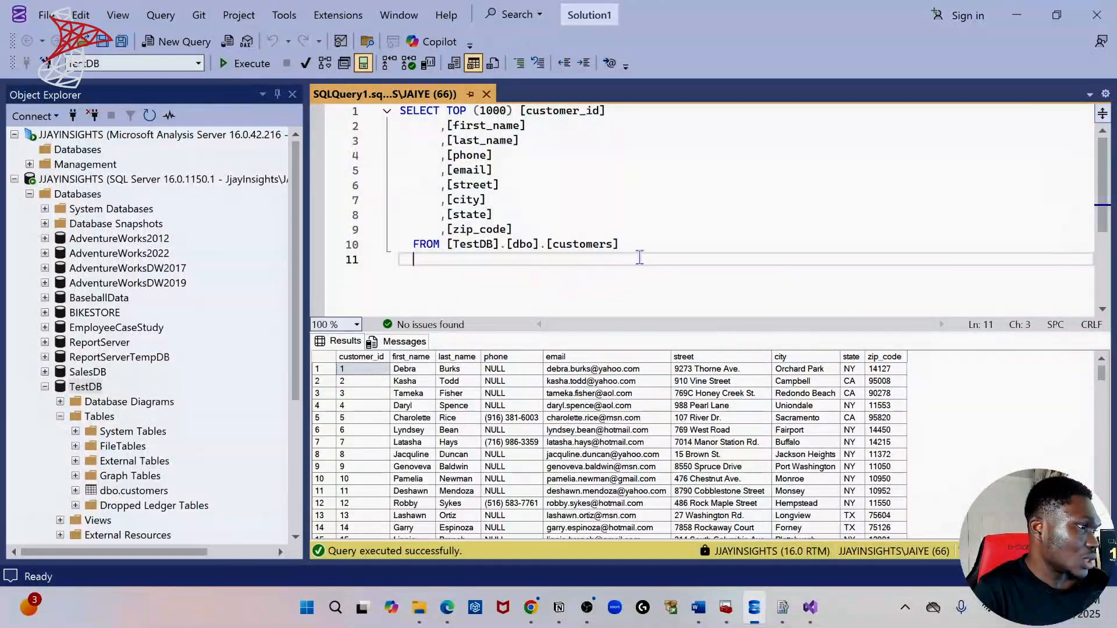
left_click_drag(639, 254, 378, 96)
key("ctrl+c")
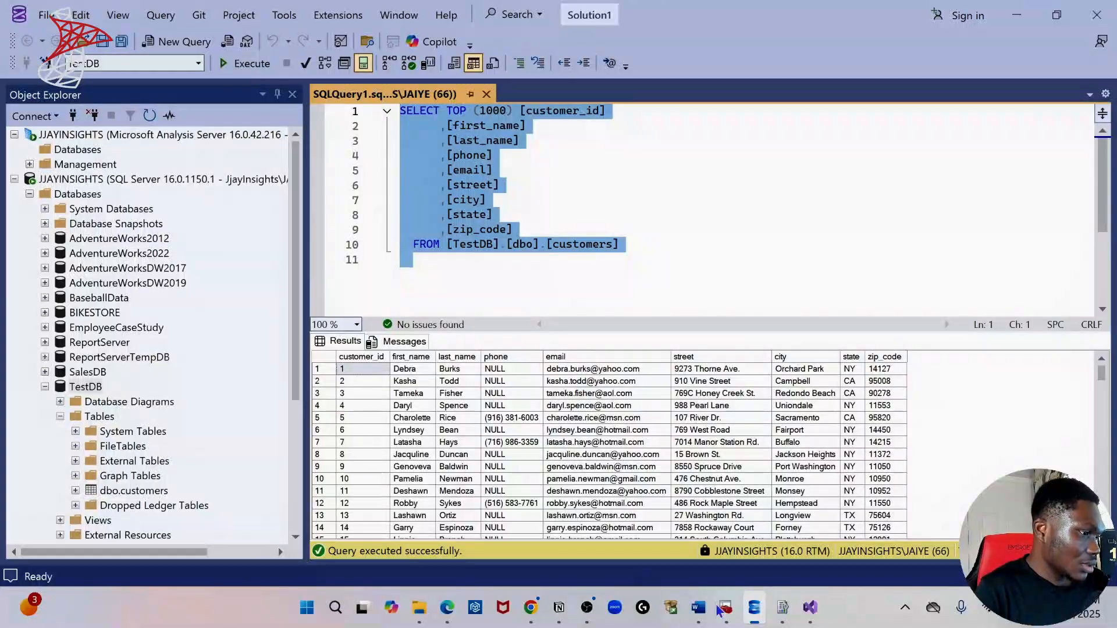
Return to the Report Wizard in Visual Studio and paste the copied customers query as the report's query string.
left_click(810, 607)
left_click(96, 152)
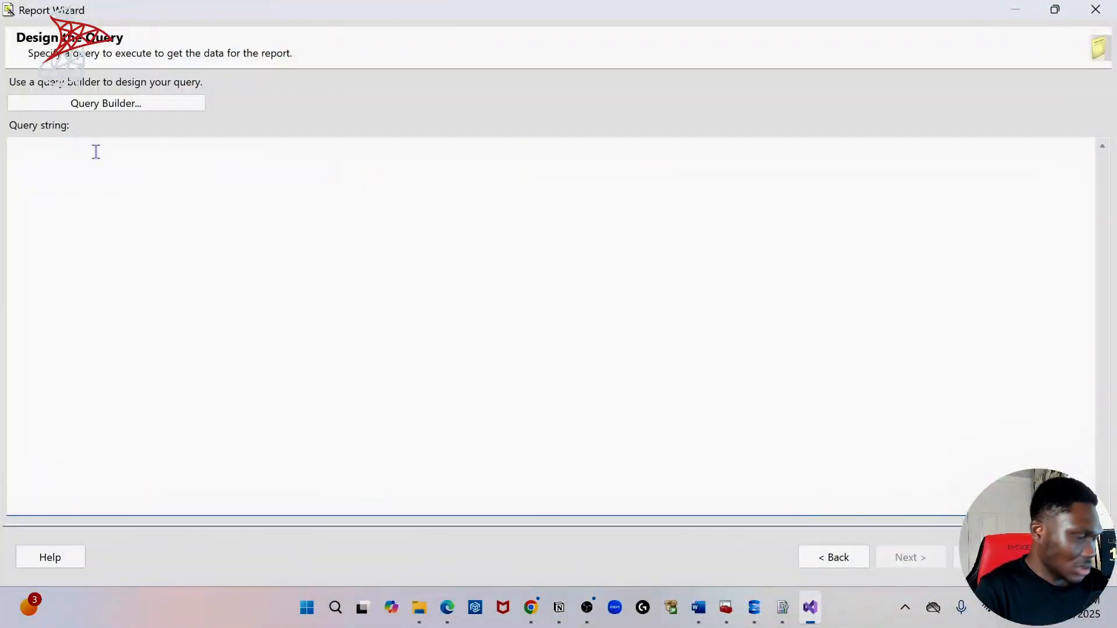
key("ctrl+v")
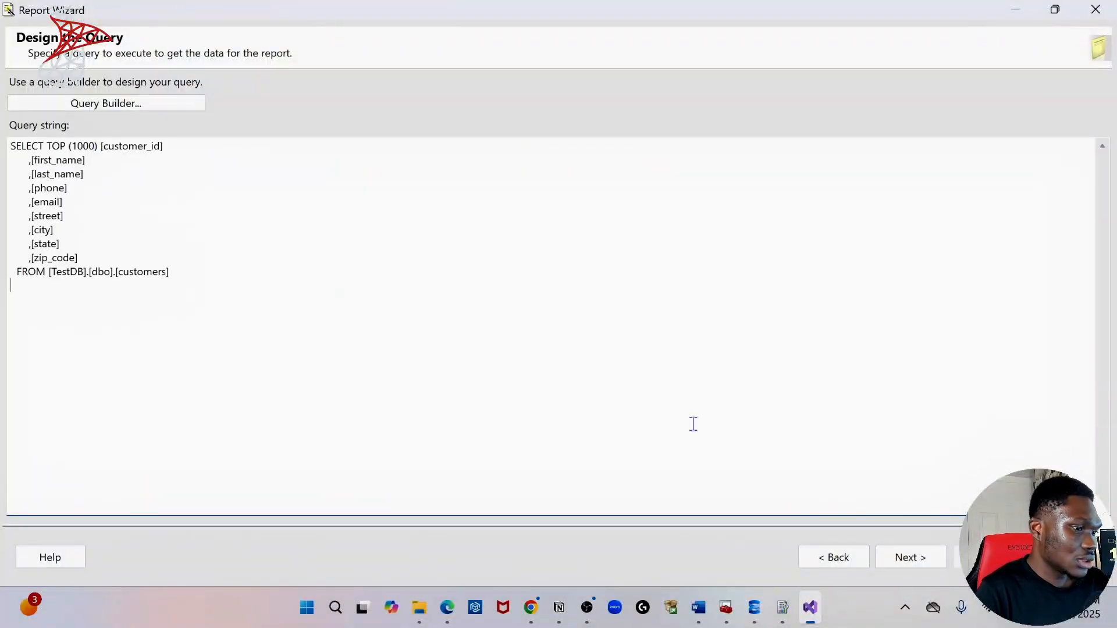
left_click(901, 556)
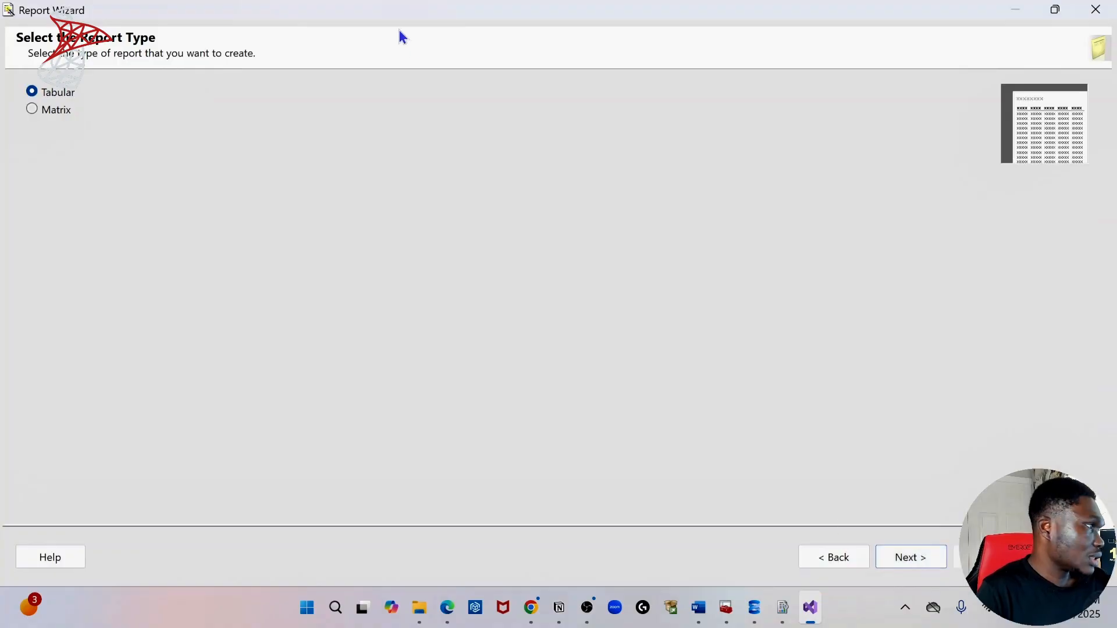
Complete the wizard with a Tabular report named Report1 that has all customer fields, customer_id to zip_code, as details.
left_click(920, 558)
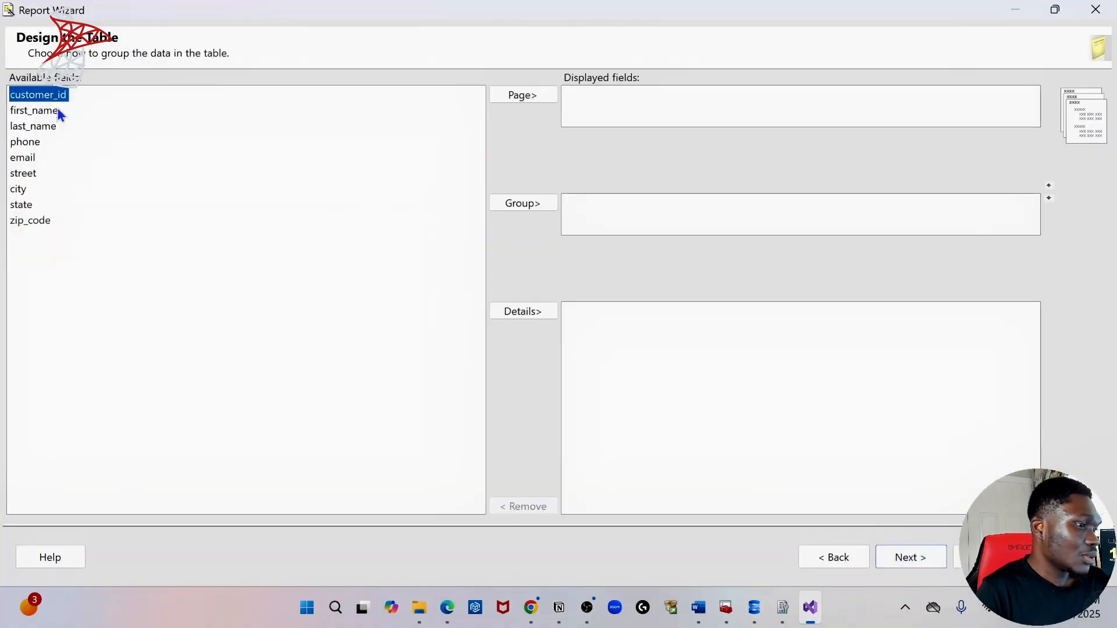
left_click(934, 559)
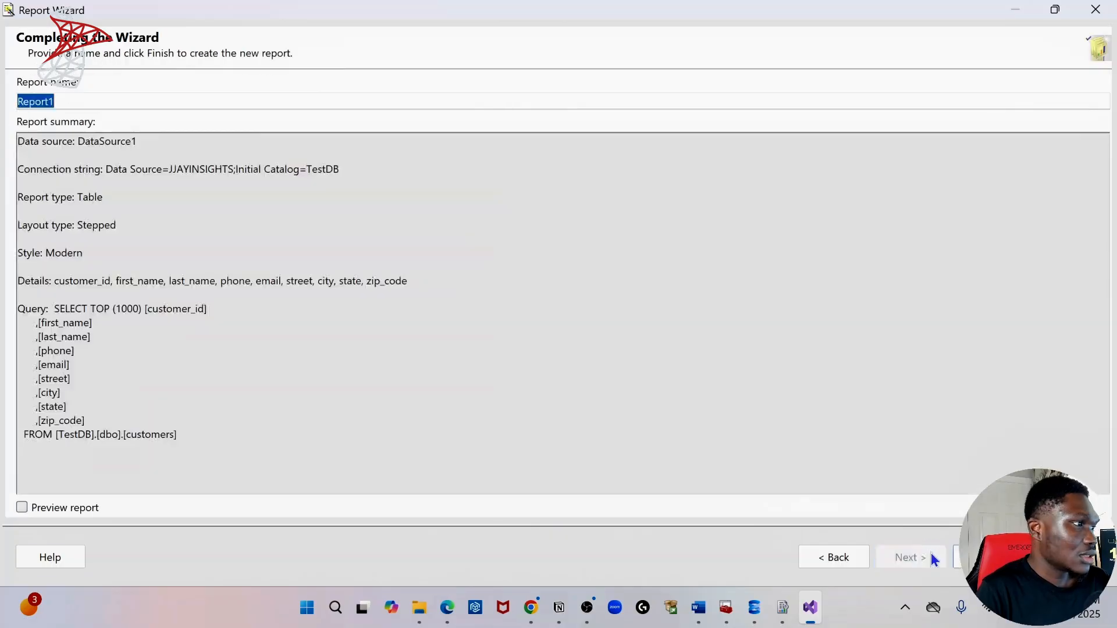
left_click(984, 558)
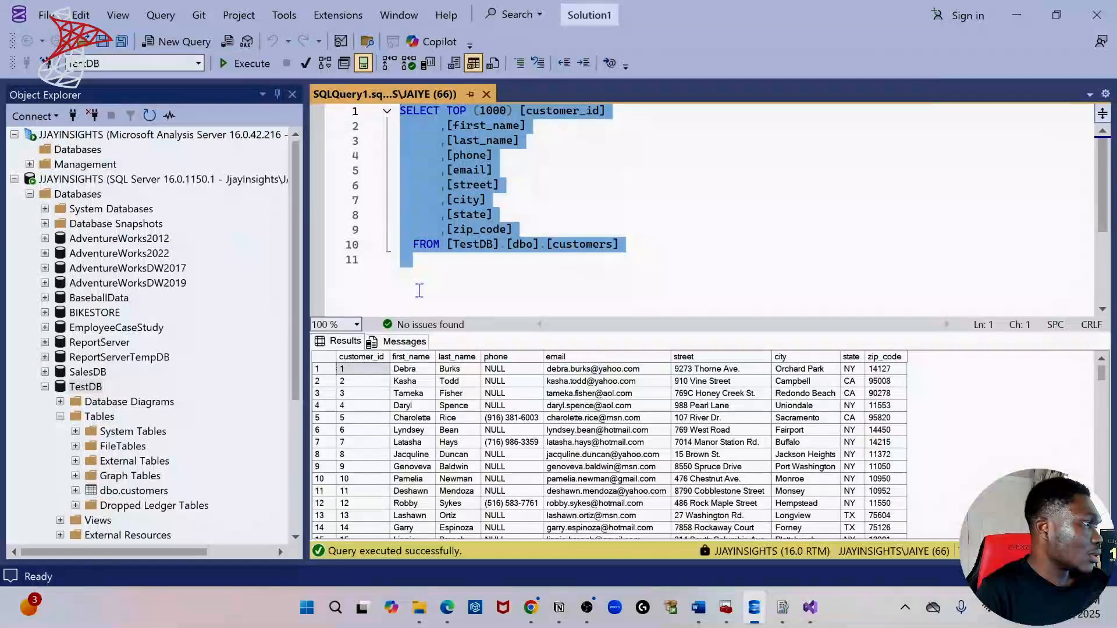
Switch to Visual Studio and expand the report's Datasets folder to view the fields of DataSet1.
left_click(811, 608)
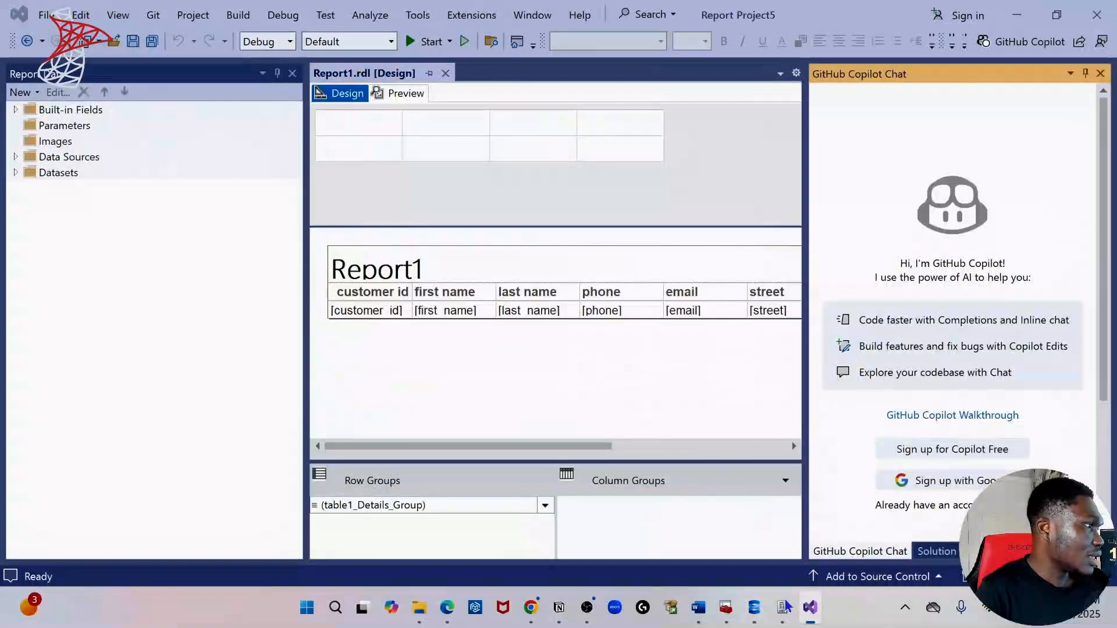
left_click(15, 173)
left_click(49, 190)
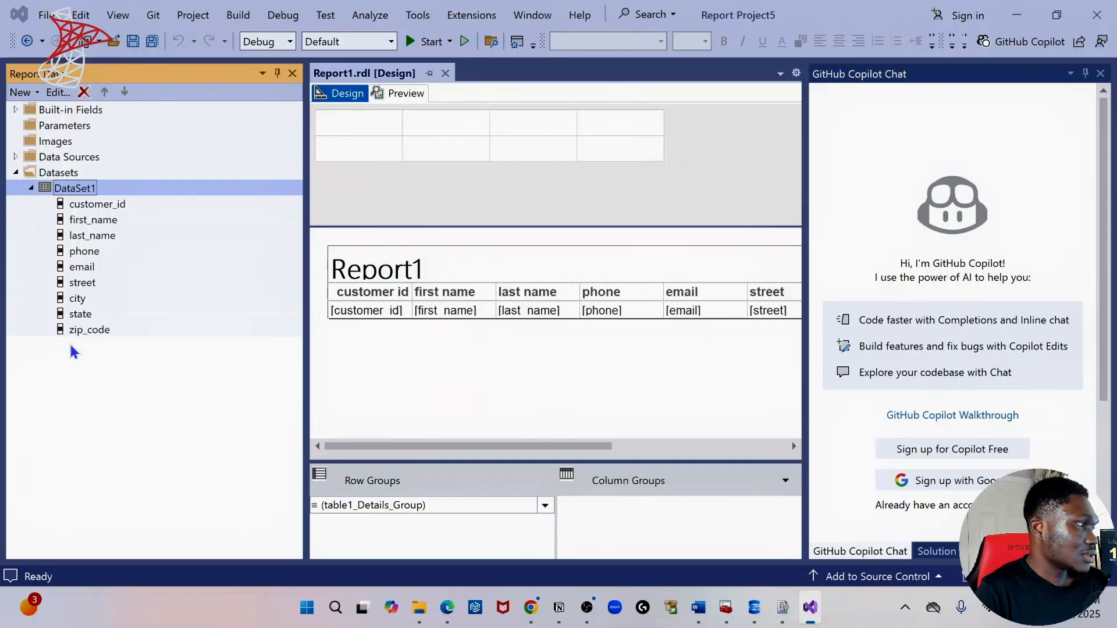
Close the GitHub Copilot Chat pane and look at the Reports folder of Report Project5 in Solution Explorer.
left_click(1100, 74)
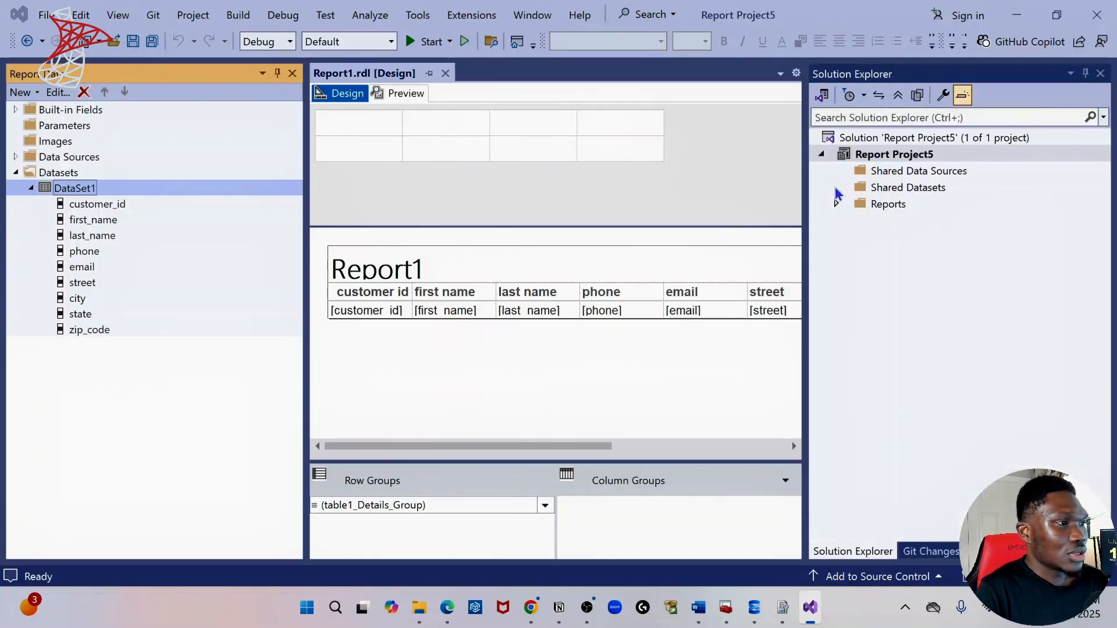
left_click(828, 205)
left_click(836, 204)
left_click(836, 203)
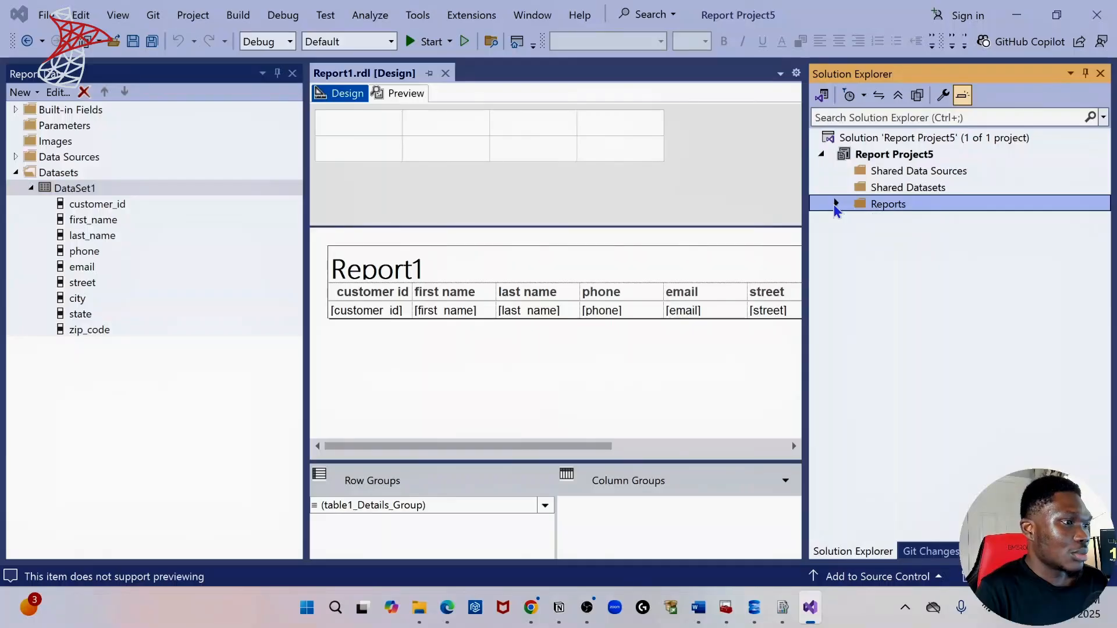
left_click(83, 193)
left_click(521, 368)
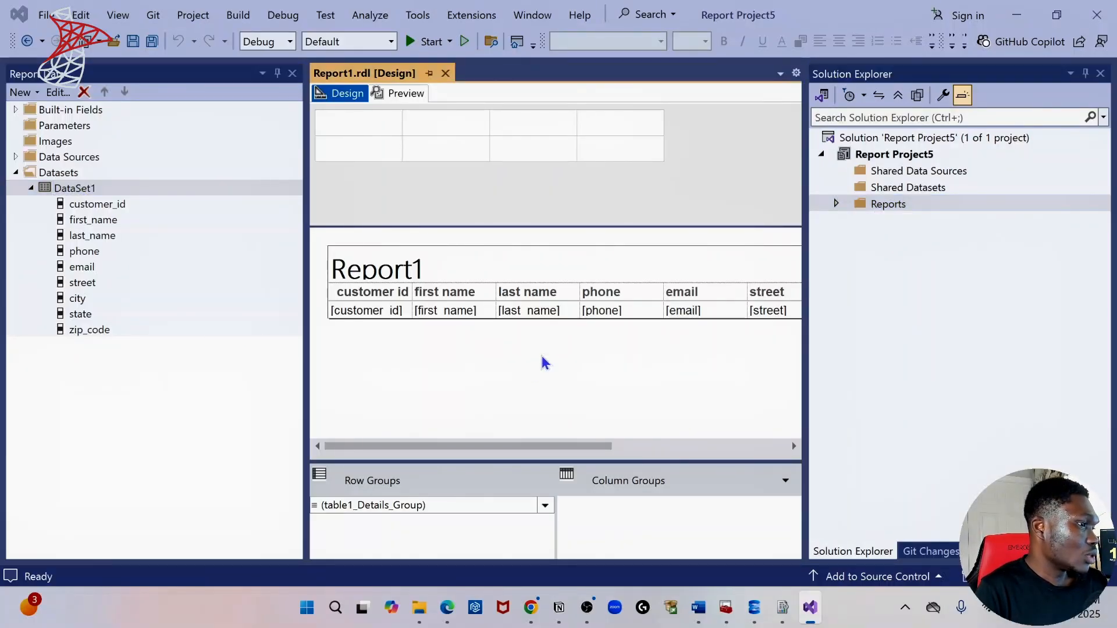
left_click(719, 259)
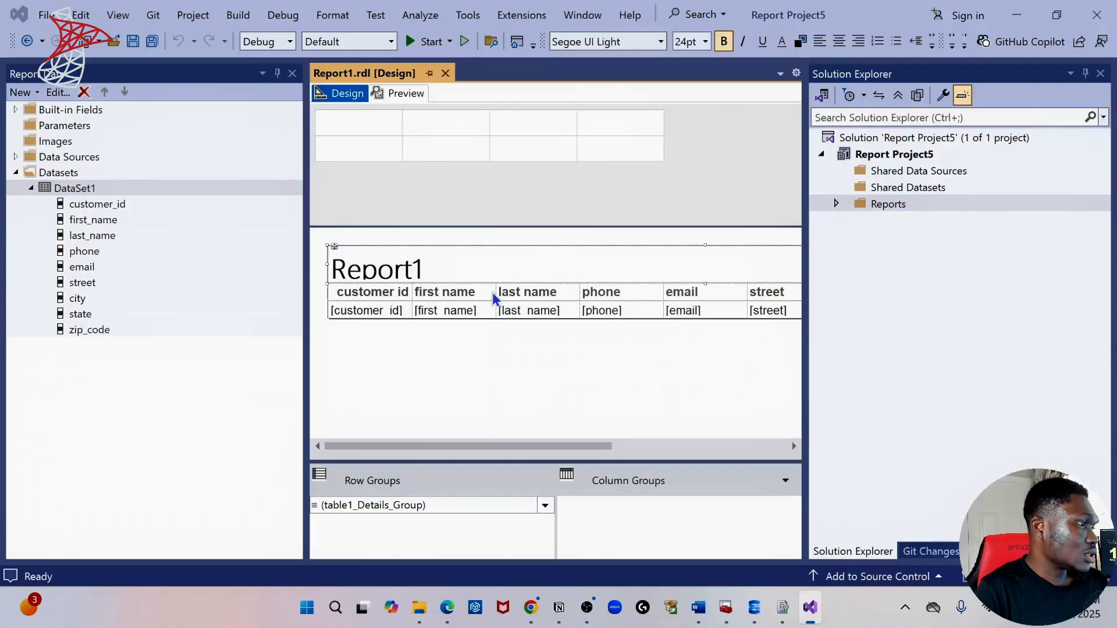
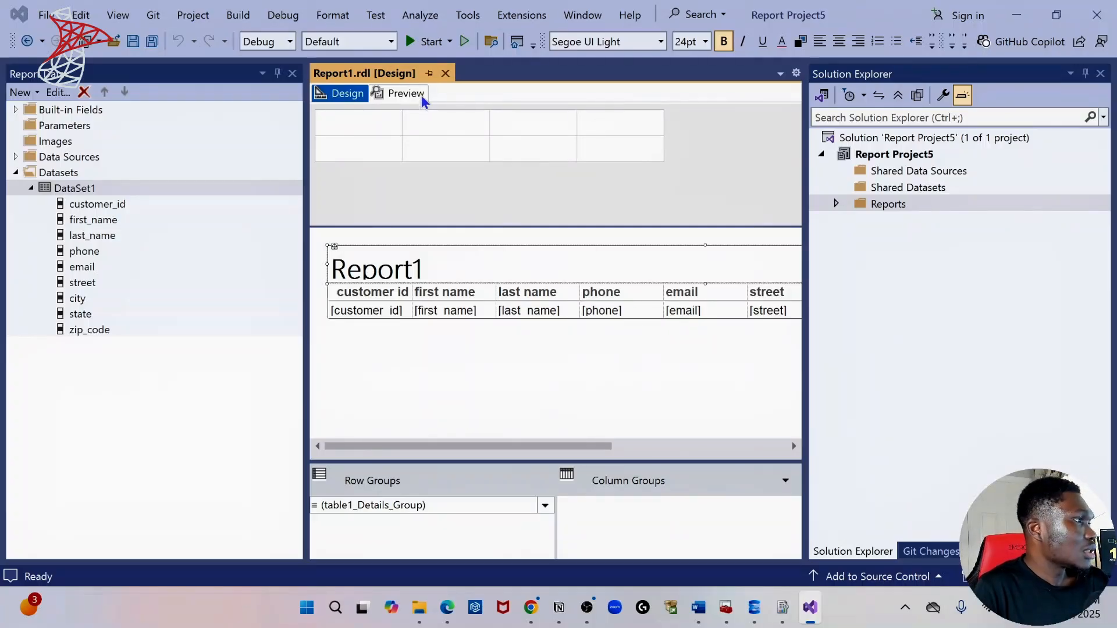
Preview Report1, look through its customer rows across the pages, and return to the design view.
left_click(400, 100)
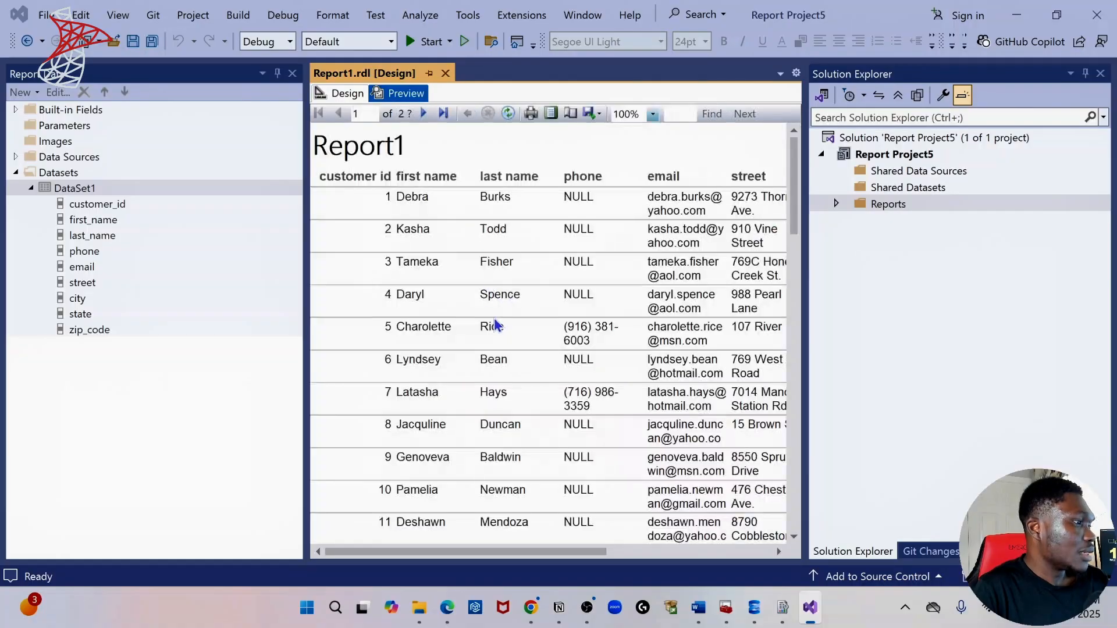
left_click_drag(794, 176, 755, 458)
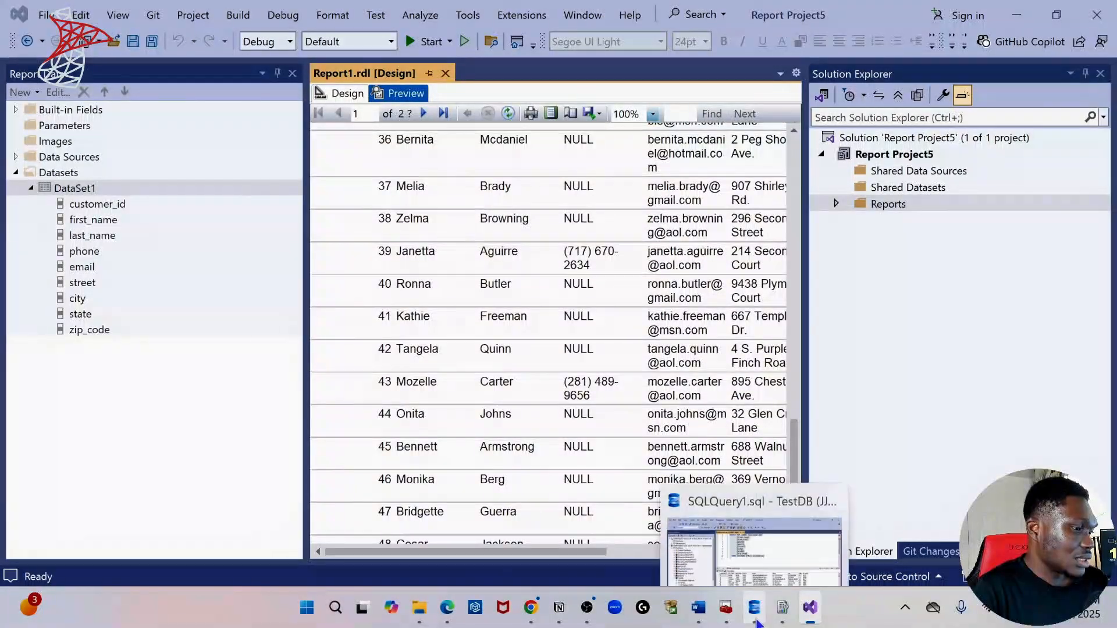
left_click(753, 609)
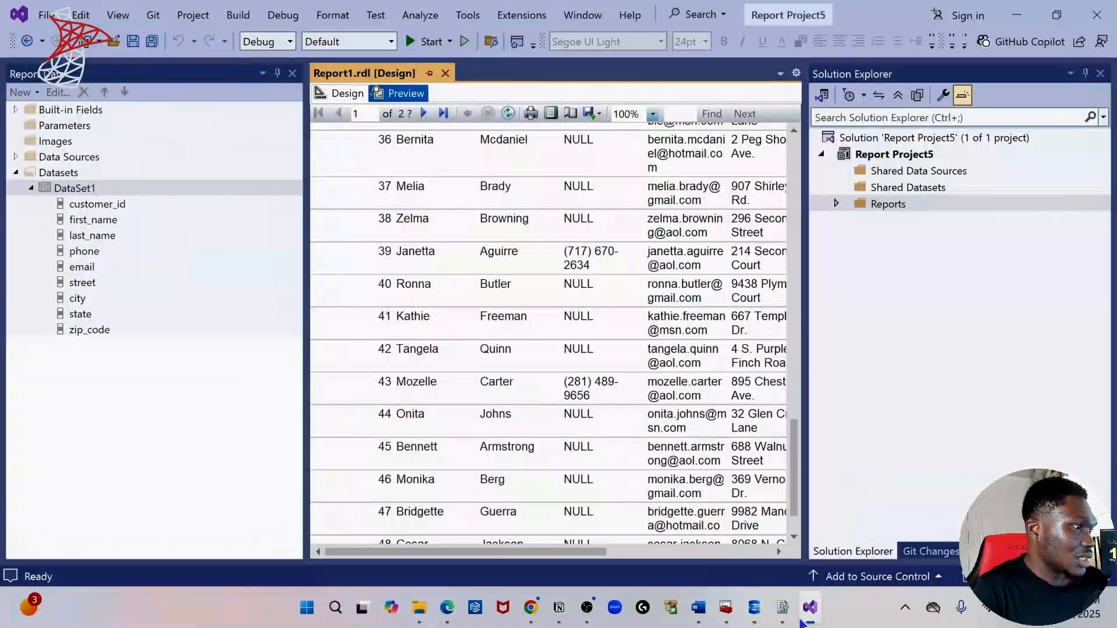
left_click(810, 607)
scroll(519, 290, "down", 15)
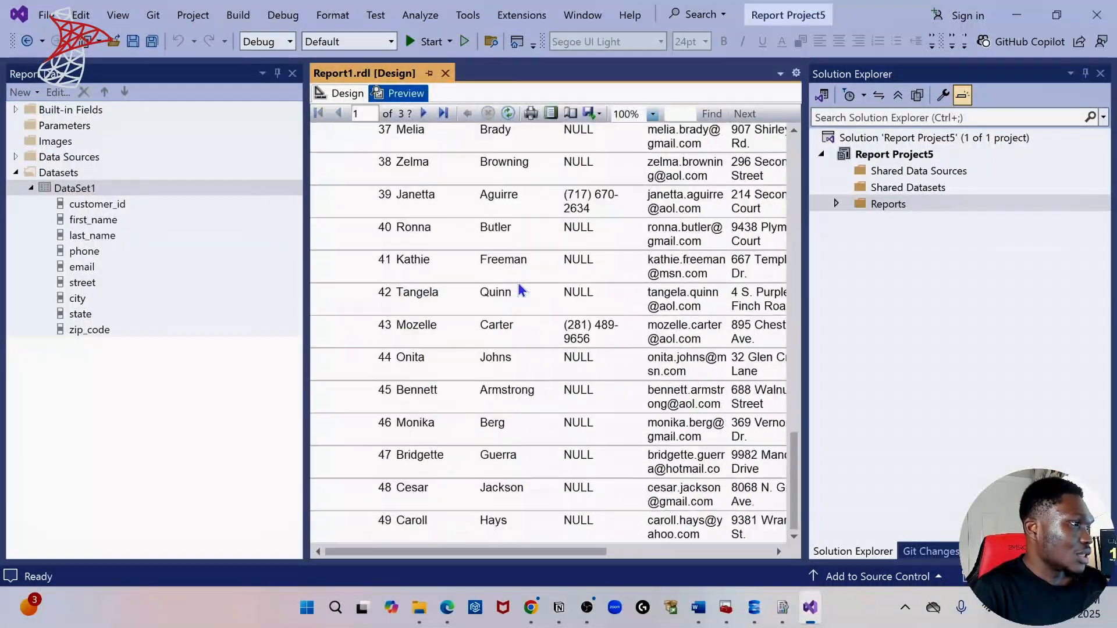
scroll(518, 290, "down", 3)
scroll(518, 289, "up", 5)
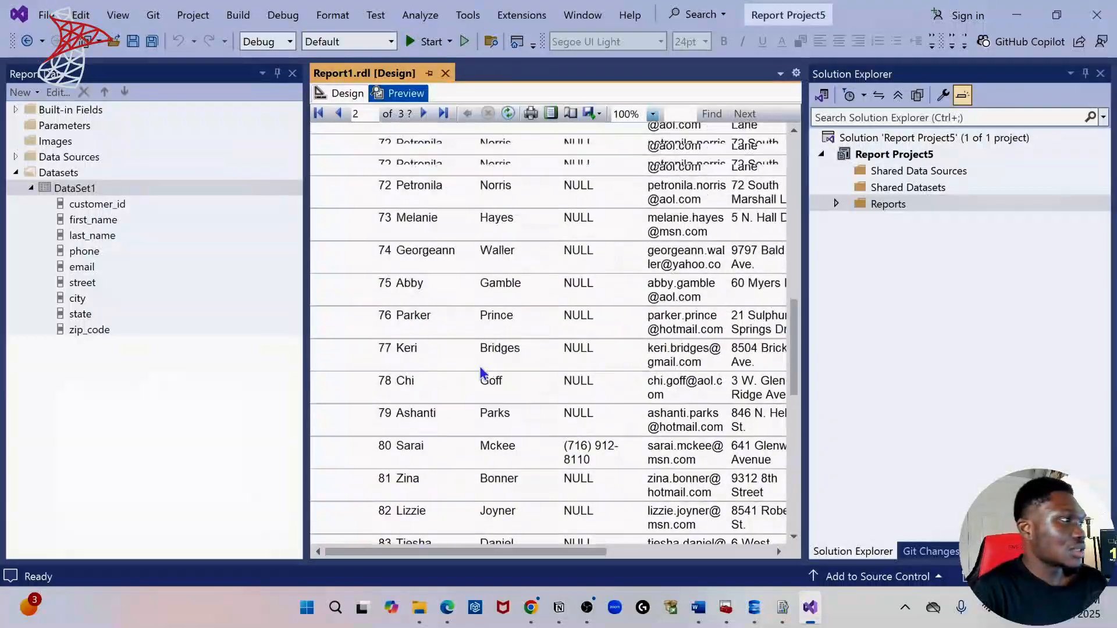
left_click(346, 94)
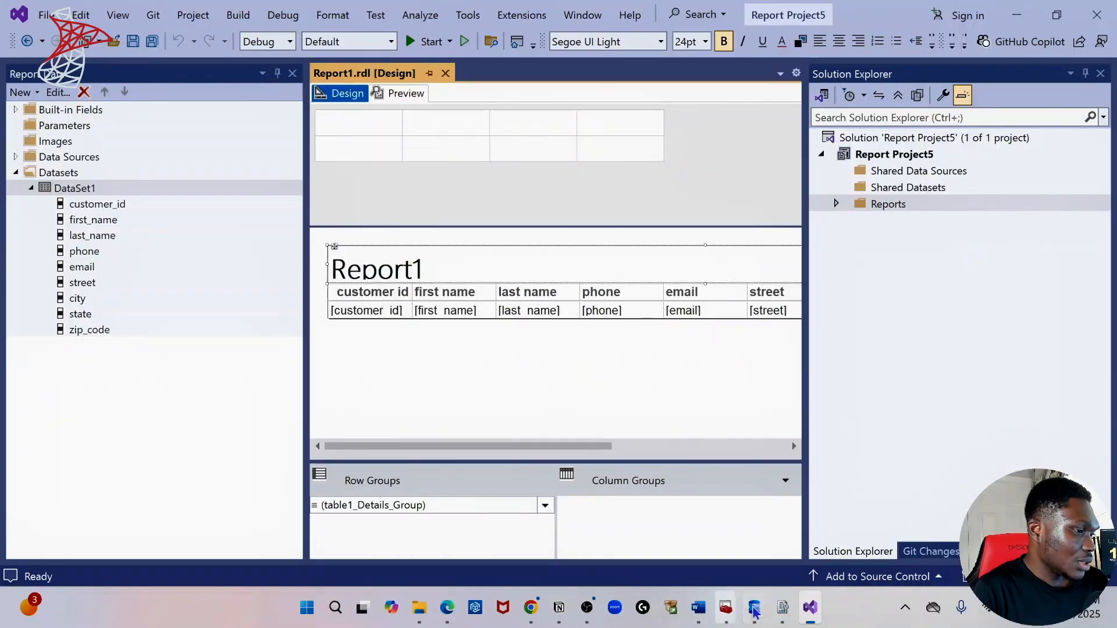
Switch to Report Server Configuration Manager and open the Reports web portal from its Web Portal URL.
left_click(783, 607)
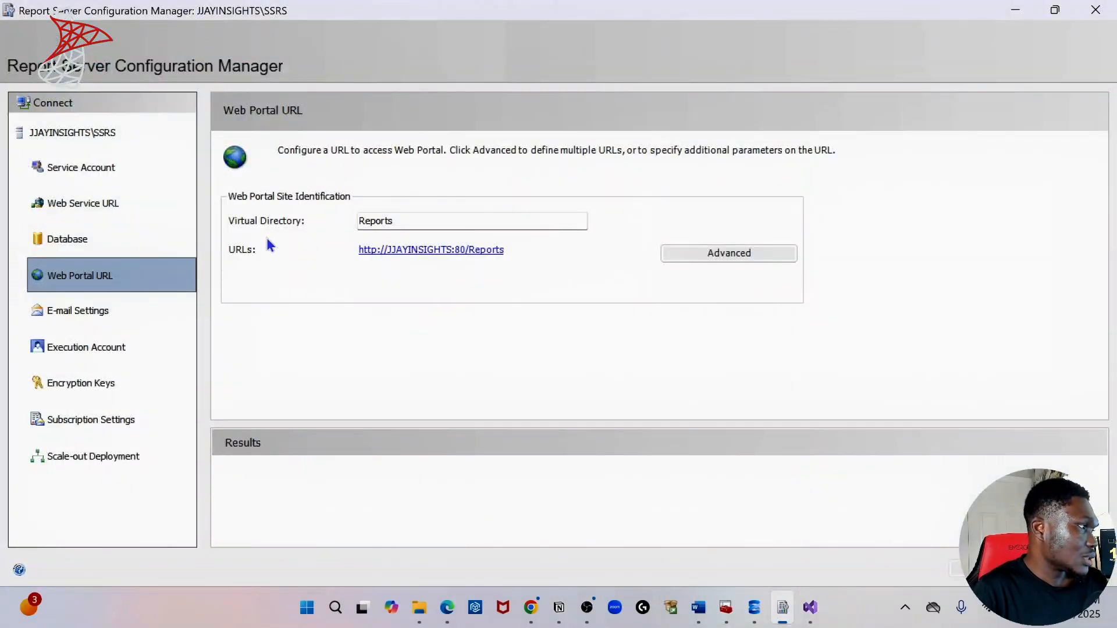
left_click(423, 250)
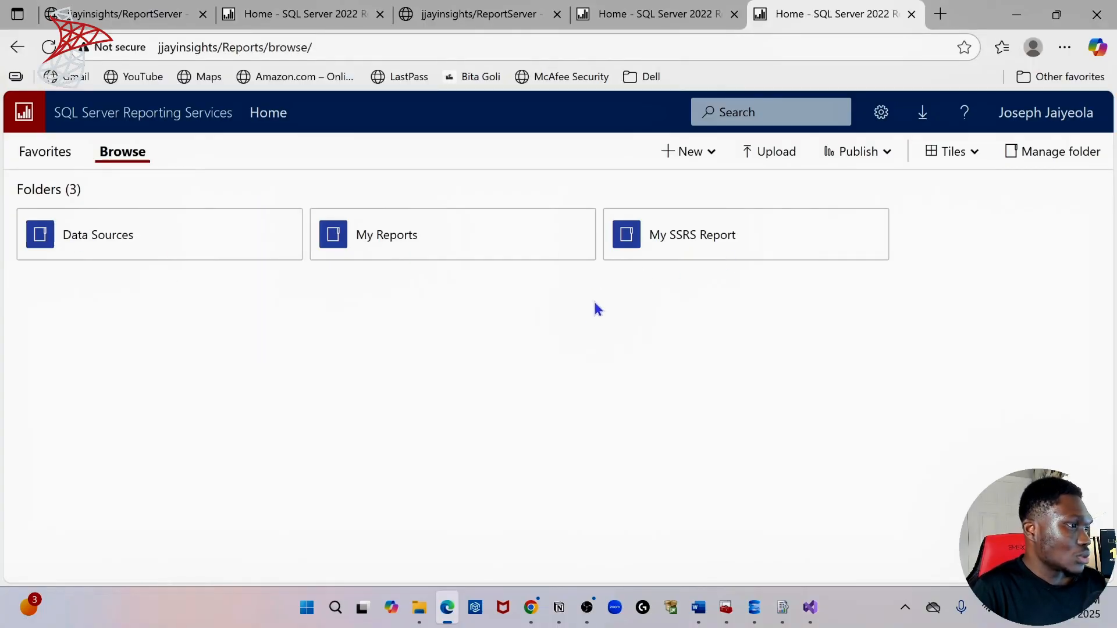
Switch to Visual Studio, save a copy of the report as Report222 in Downloads, and check for the file in File Explorer.
left_click(811, 611)
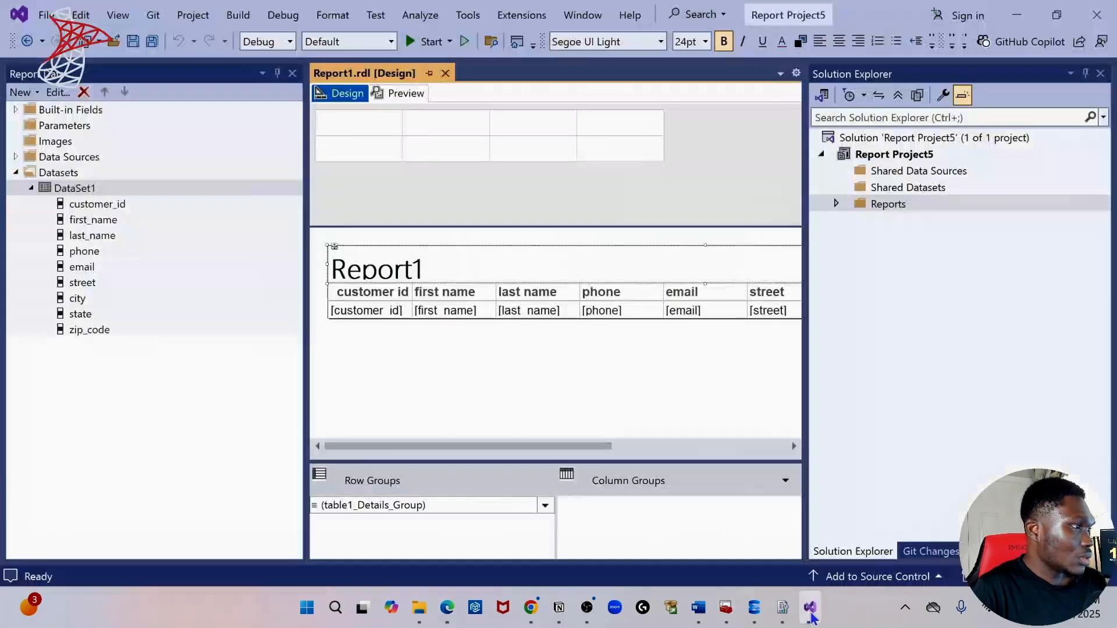
left_click(571, 391)
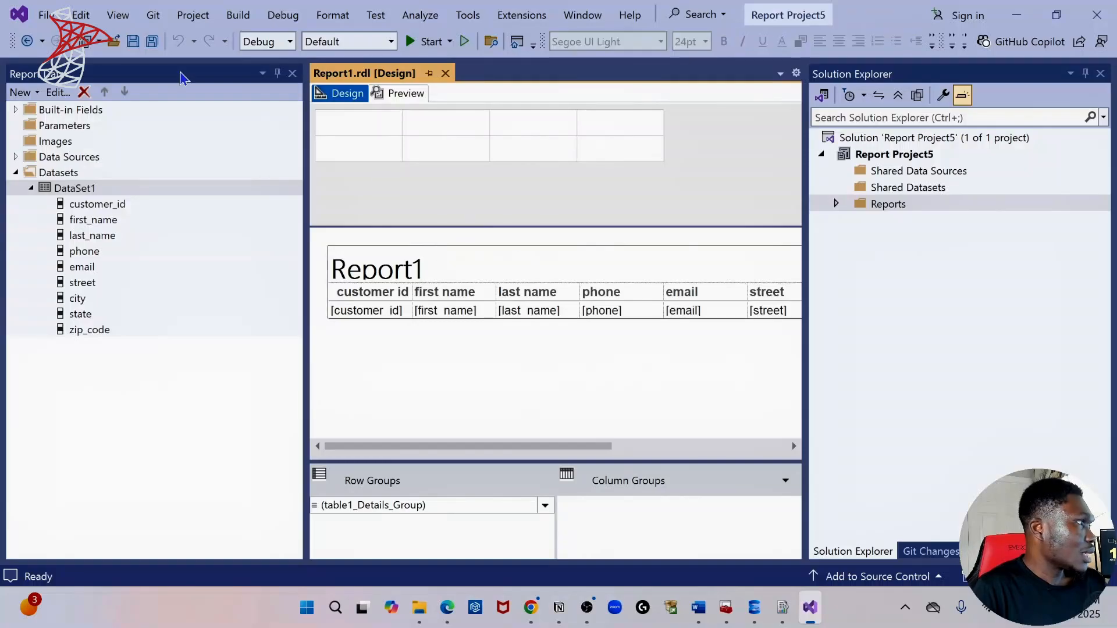
left_click(45, 14)
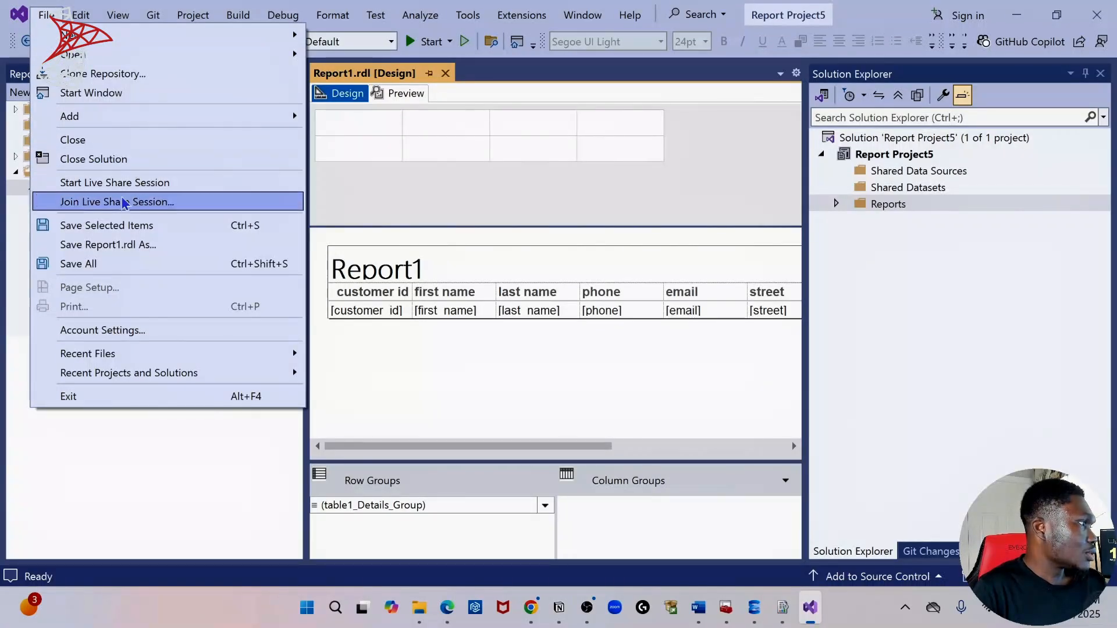
left_click(106, 247)
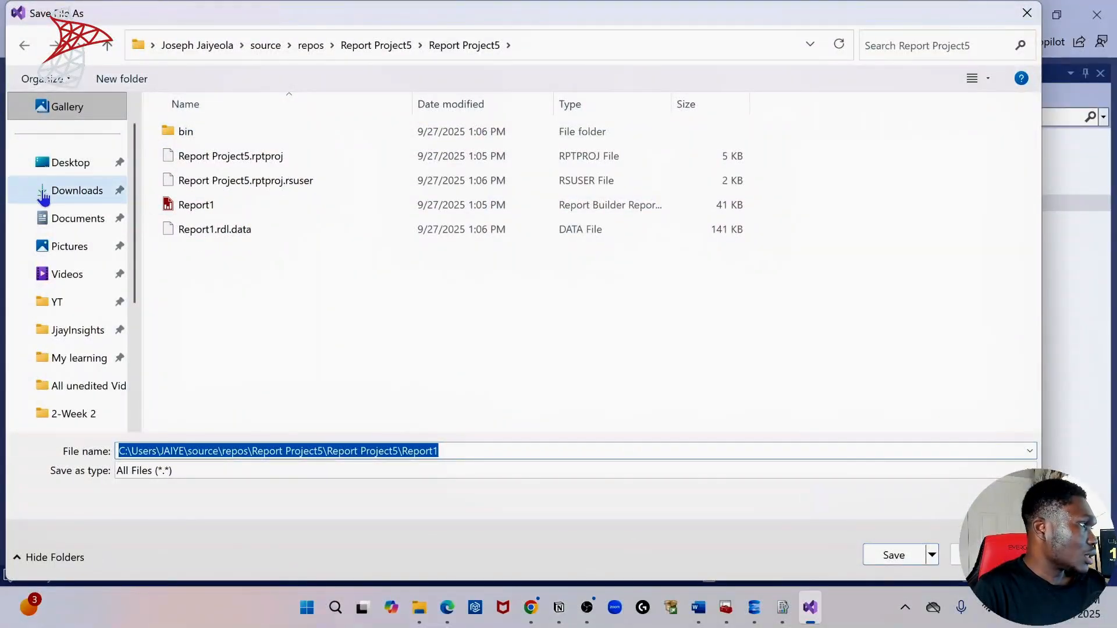
left_click(72, 191)
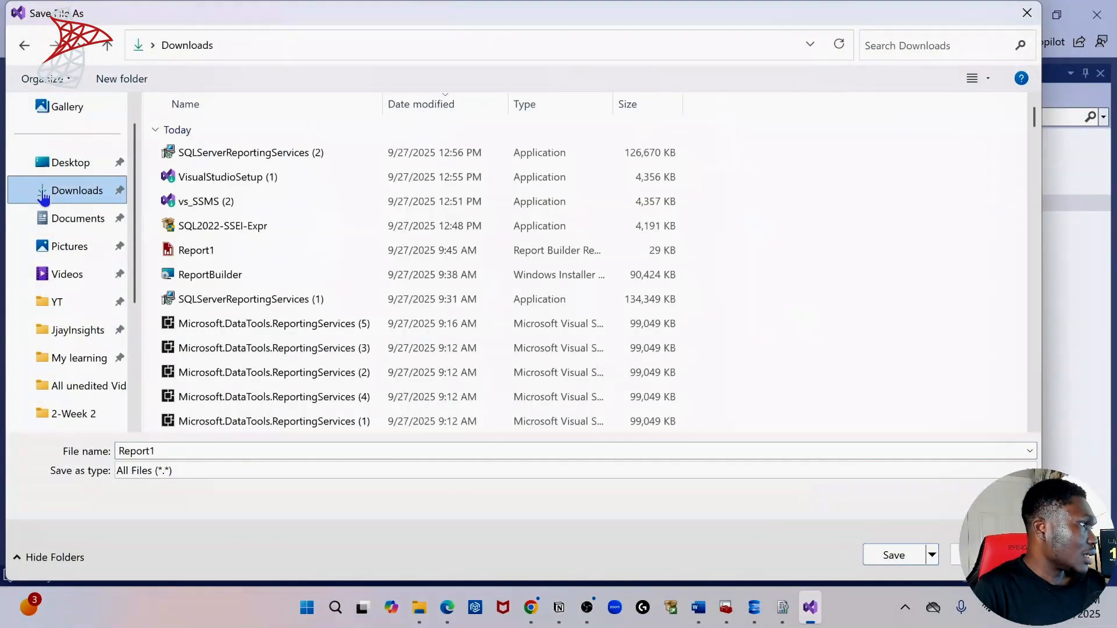
left_click(174, 452)
key("BackSpace")
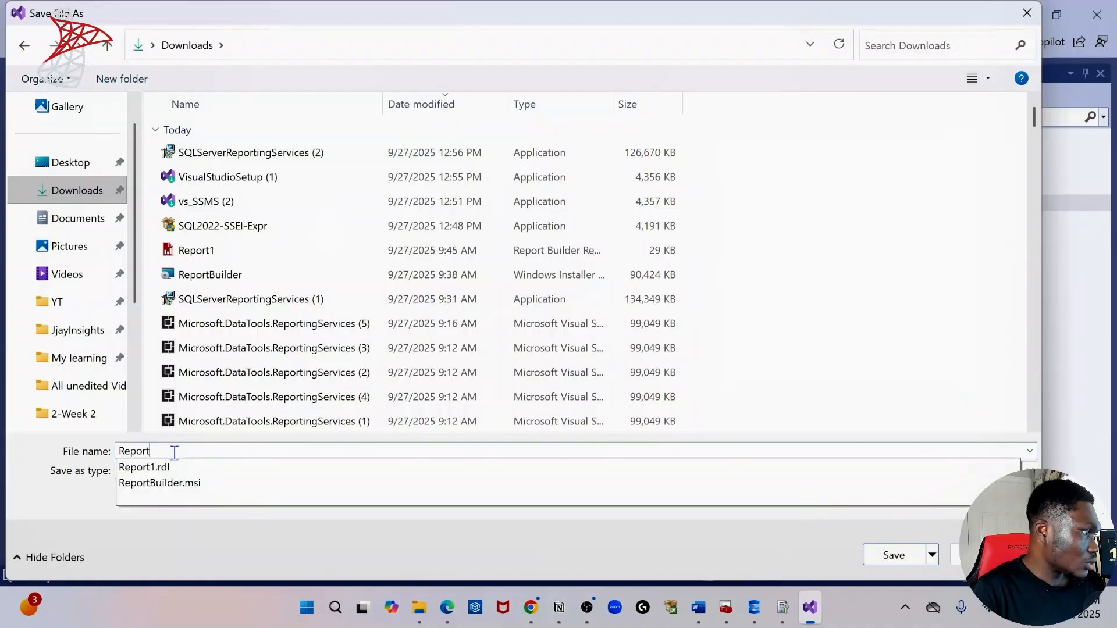
type("222")
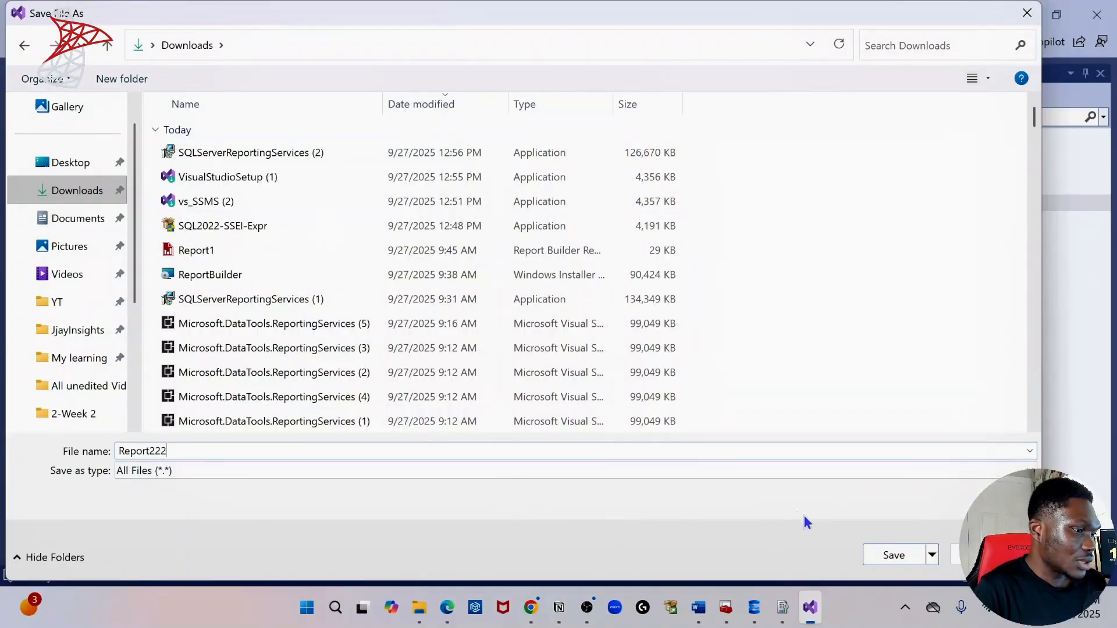
left_click(896, 555)
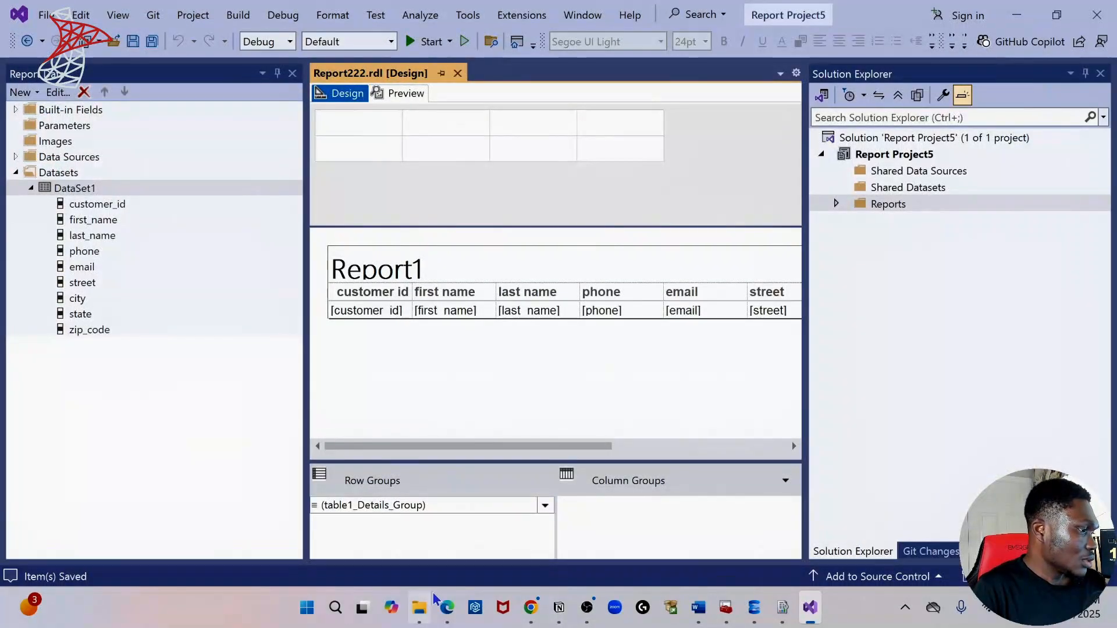
left_click(424, 609)
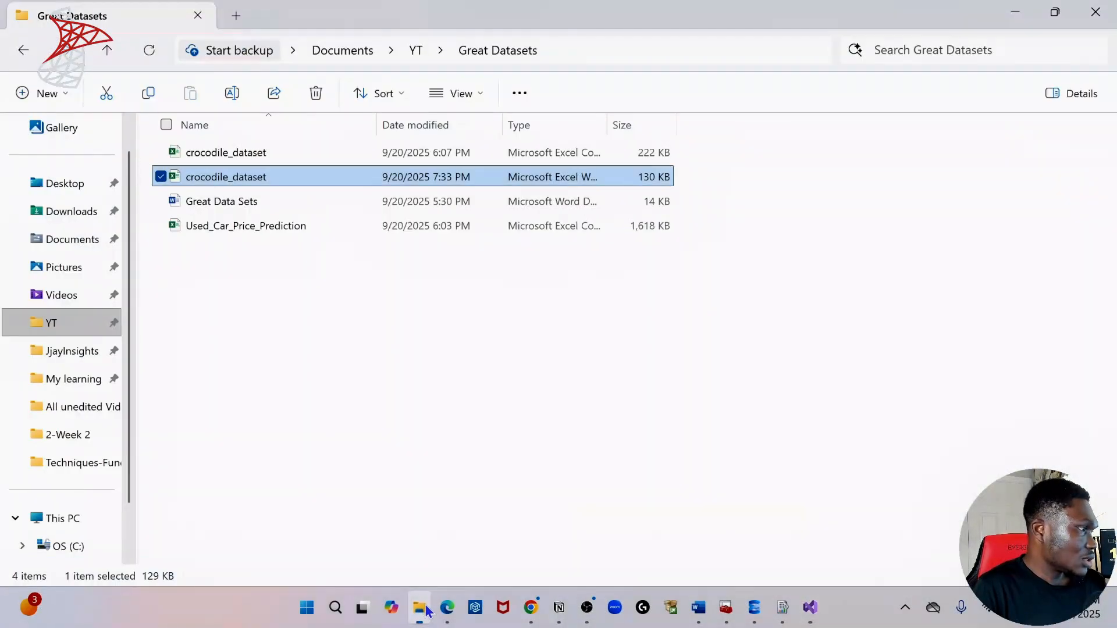
left_click(57, 215)
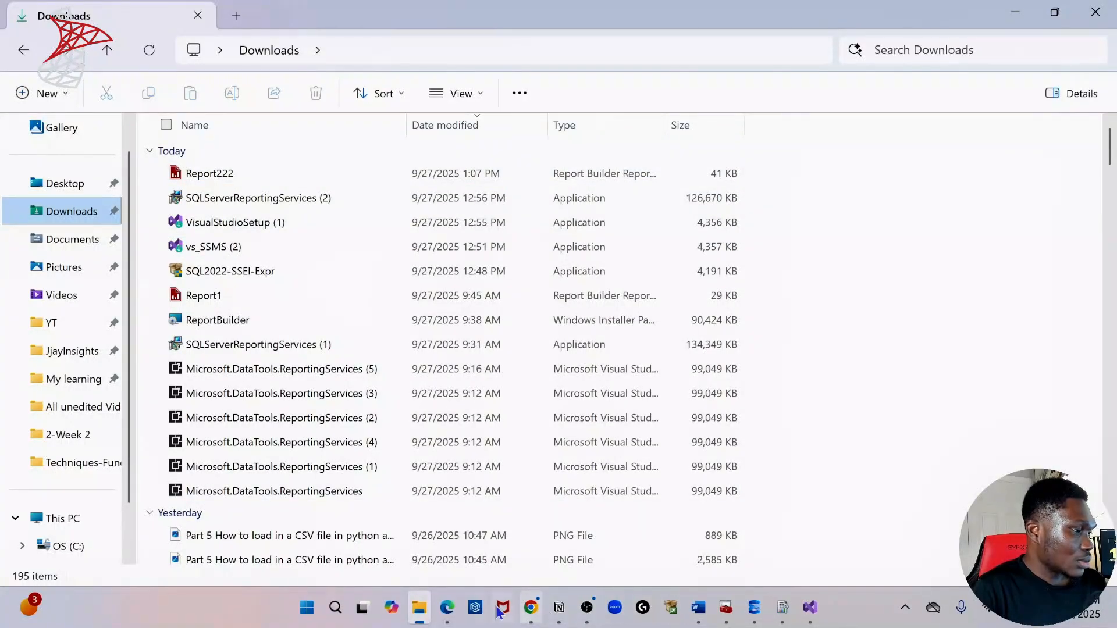
Switch to the web portal in Edge, upload Report222 from Downloads into the My SSRS Report folder, and open the report.
left_click(441, 616)
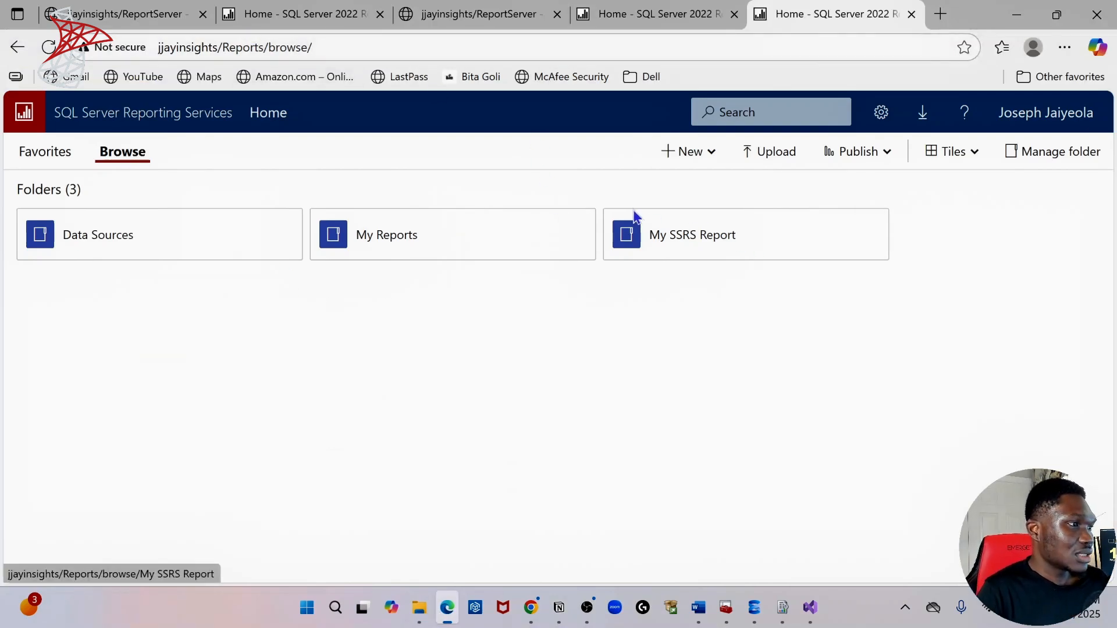
left_click(678, 243)
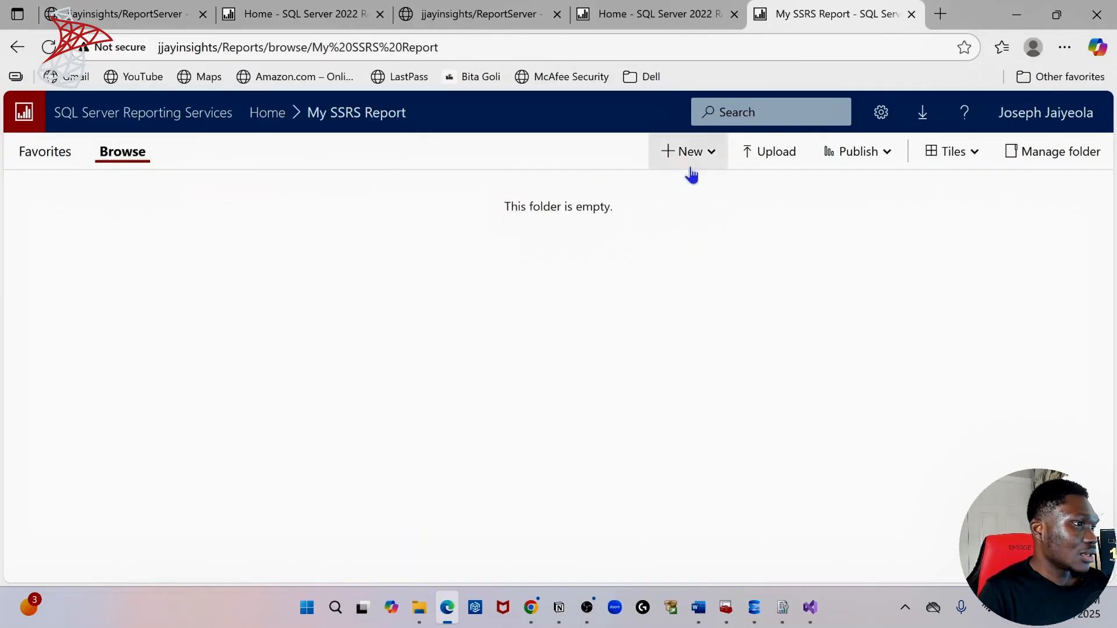
left_click(763, 167)
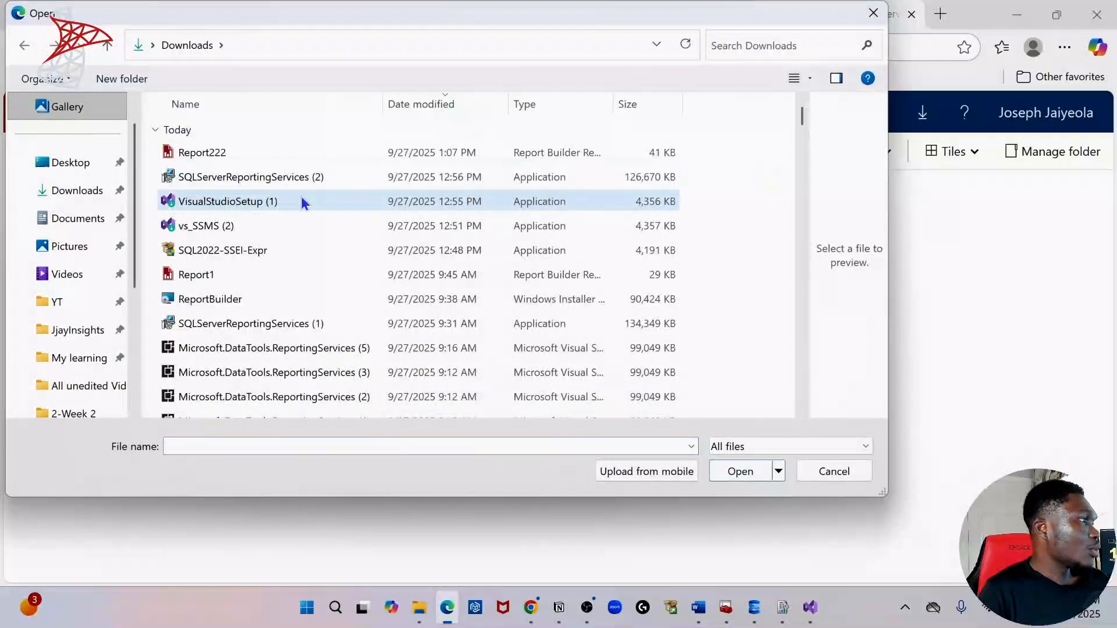
left_click(218, 153)
left_click(754, 479)
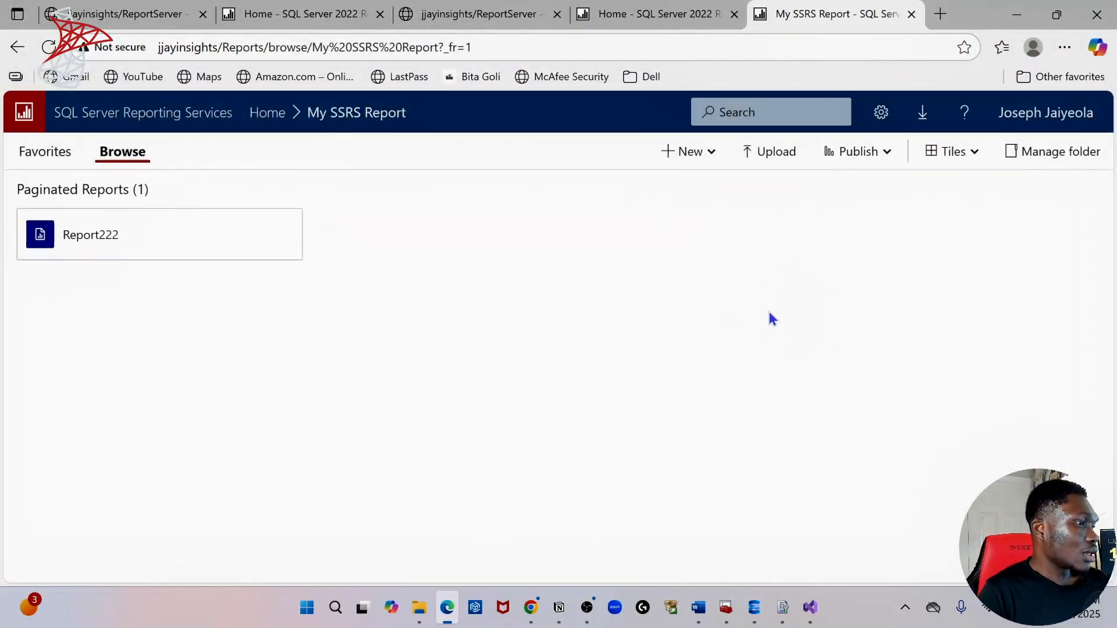
left_click(139, 244)
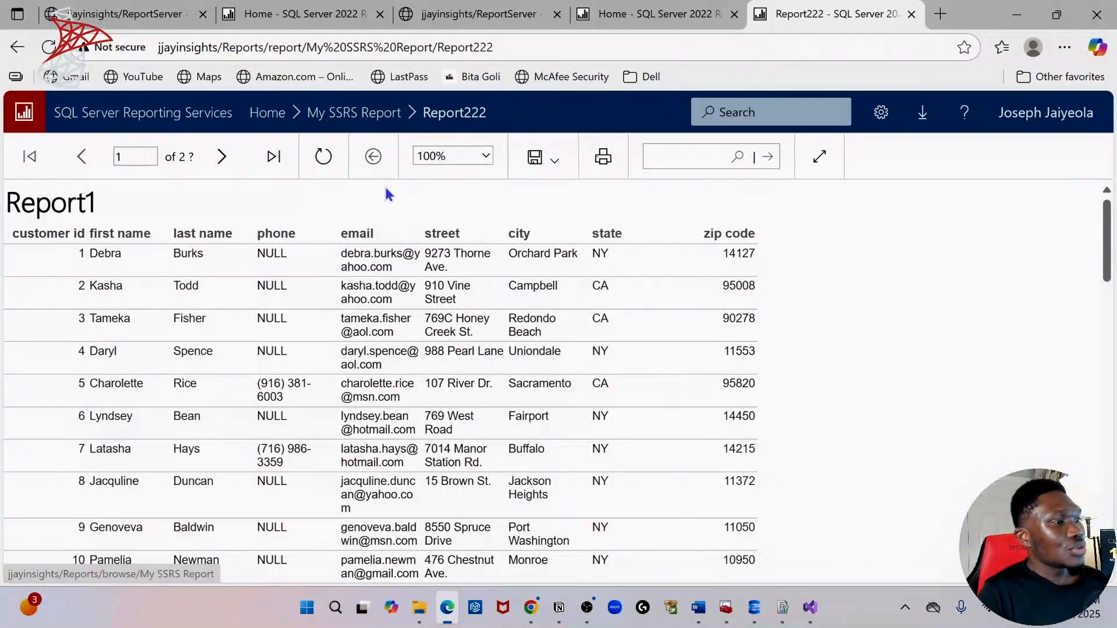
Go back to the portal's home and look at the AdventureWorks2017 properties, ending in the Data Sources folder.
left_click(364, 119)
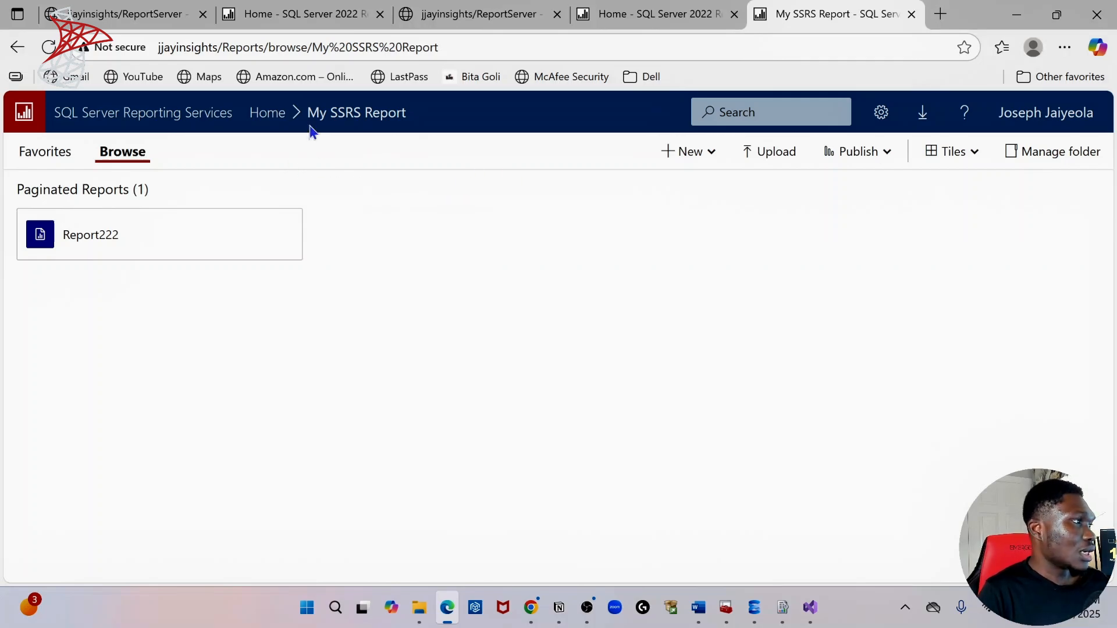
left_click(280, 116)
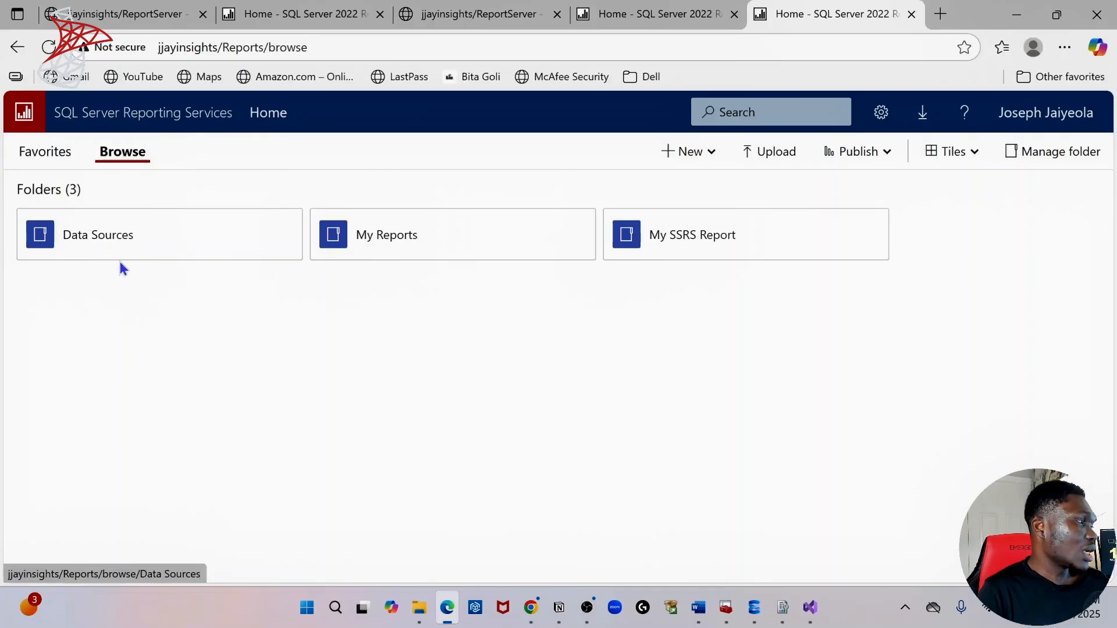
left_click(120, 262)
left_click(142, 248)
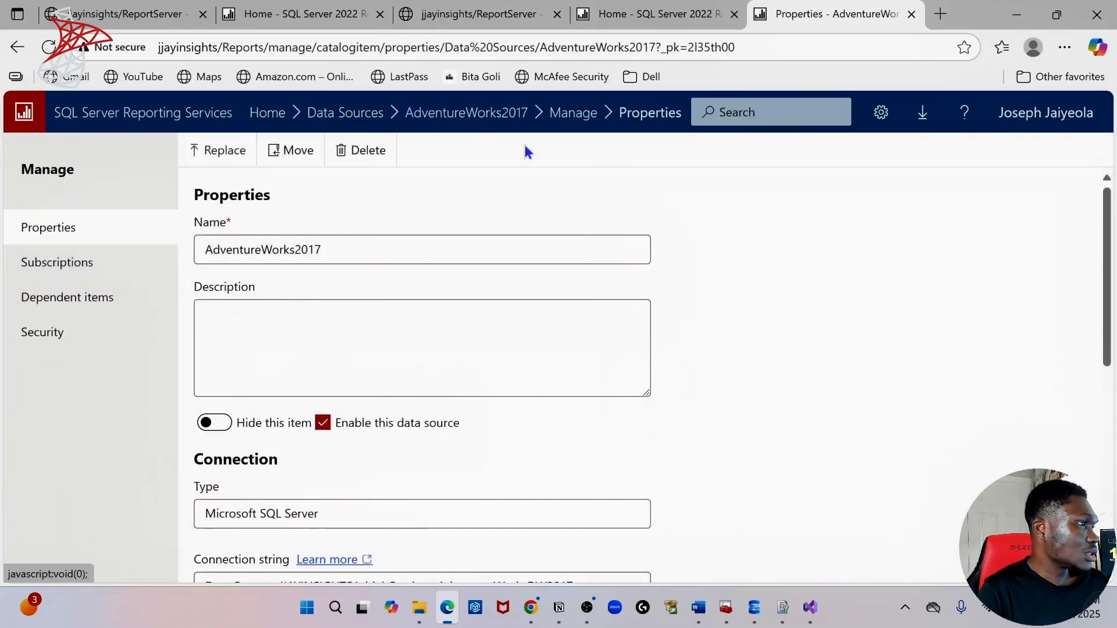
left_click(343, 113)
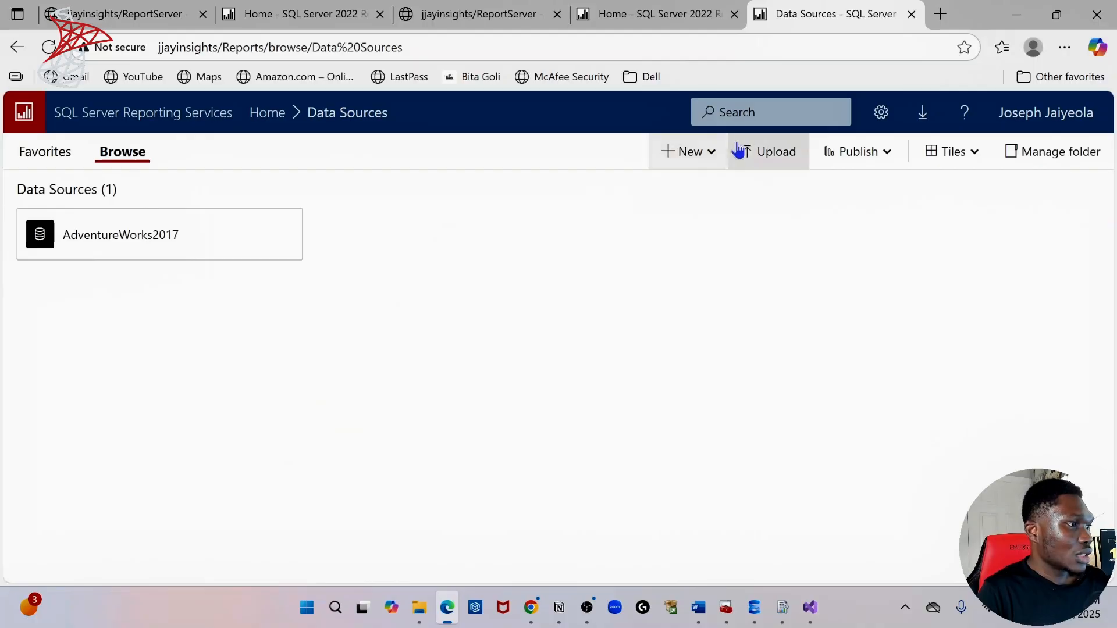
Start a new data source in the Data Sources folder, name it TestDB, and go to its connection string.
left_click(704, 163)
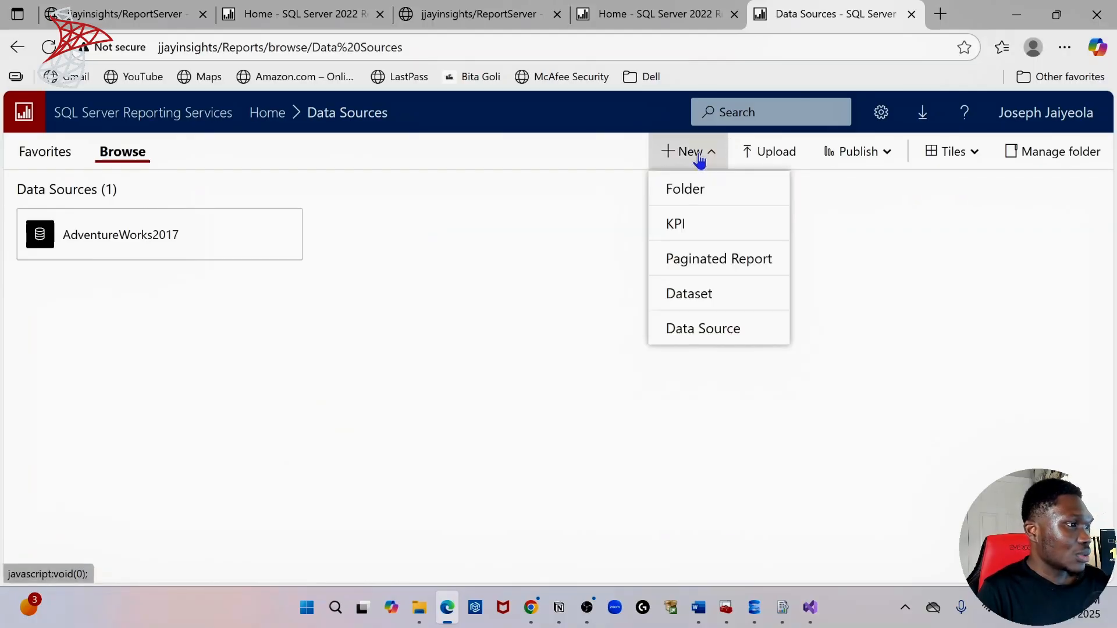
left_click(718, 330)
left_click(321, 216)
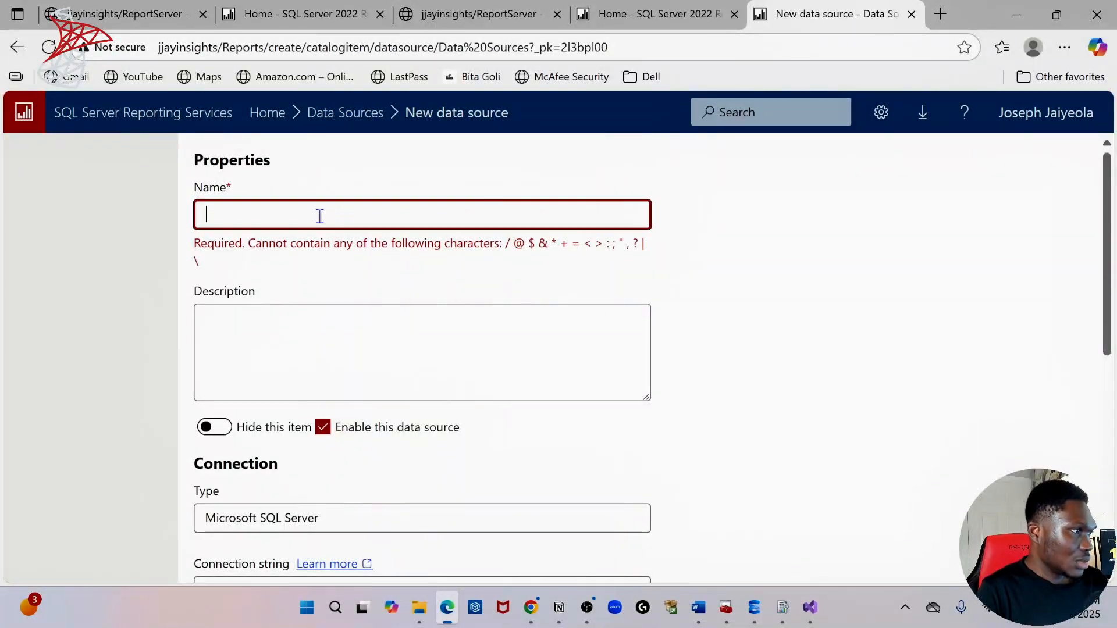
type("TestDB")
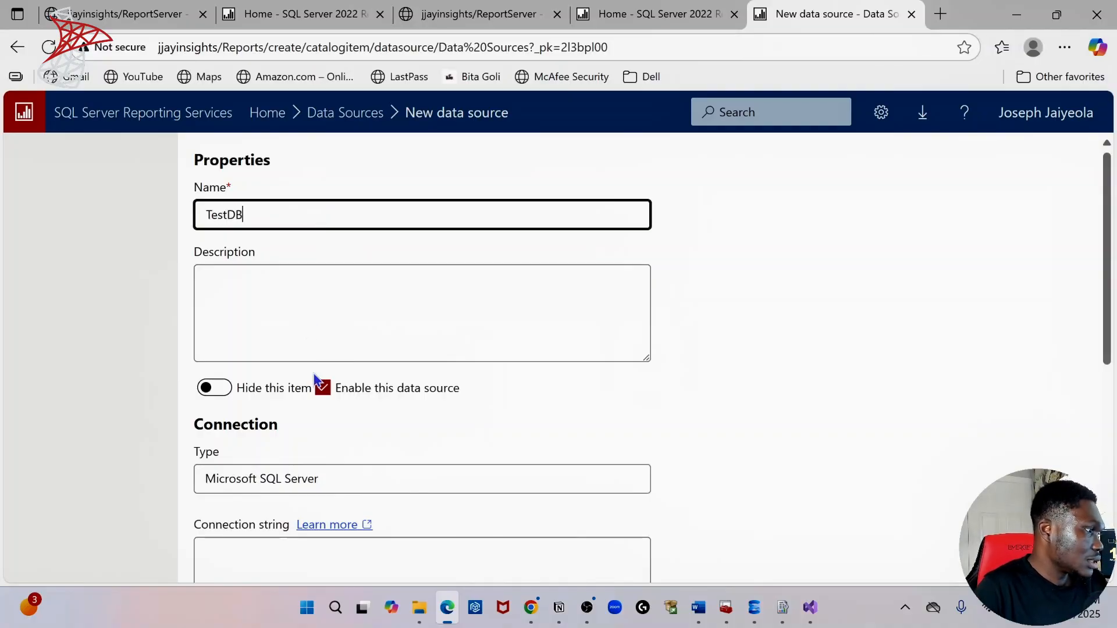
scroll(315, 381, "down", 4)
left_click(274, 309)
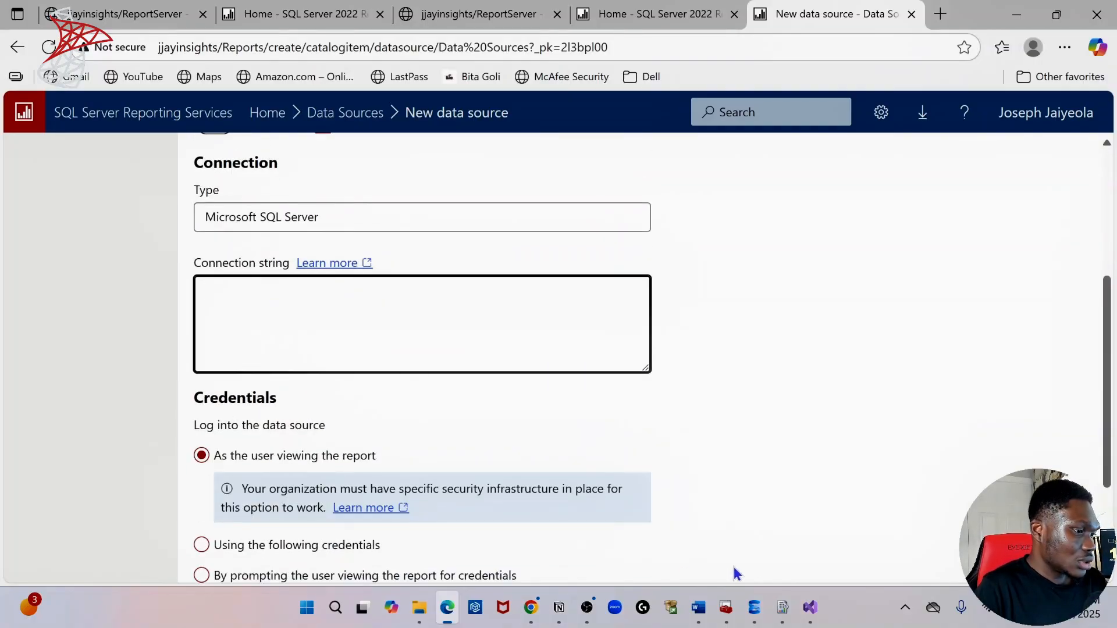
Switch to Visual Studio and expand the report's Data Sources folder to select DataSource1.
left_click(810, 617)
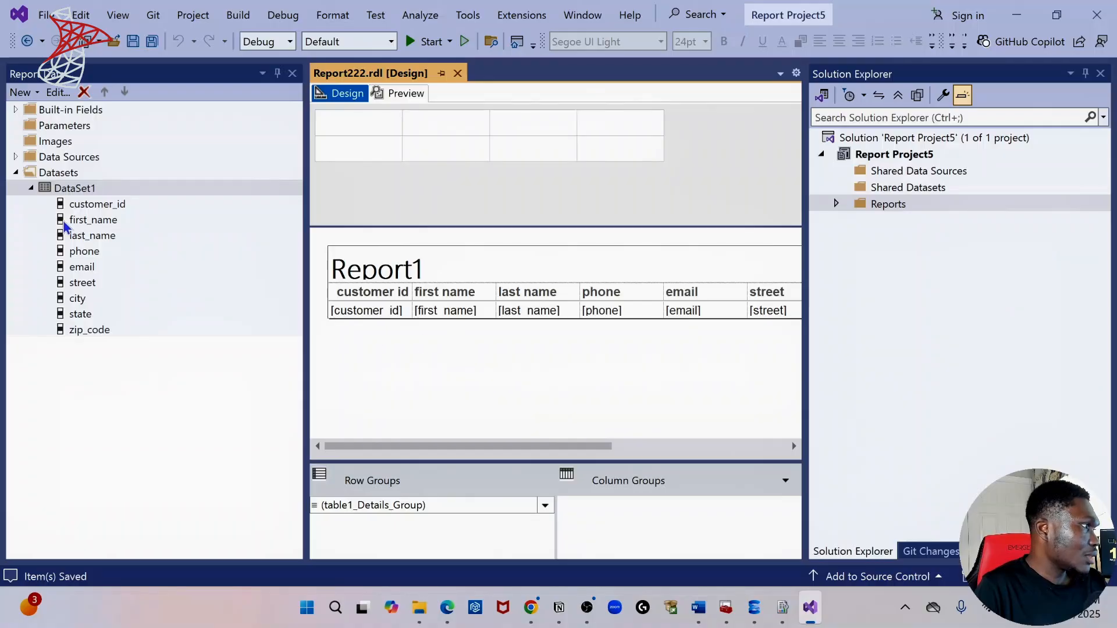
left_click(47, 173)
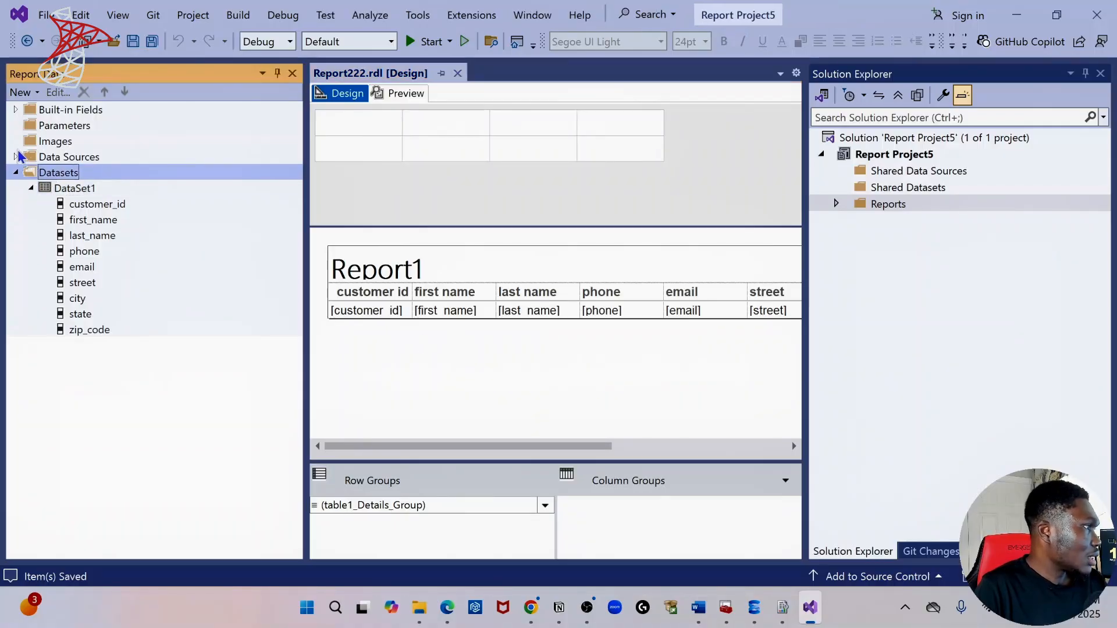
left_click(63, 174)
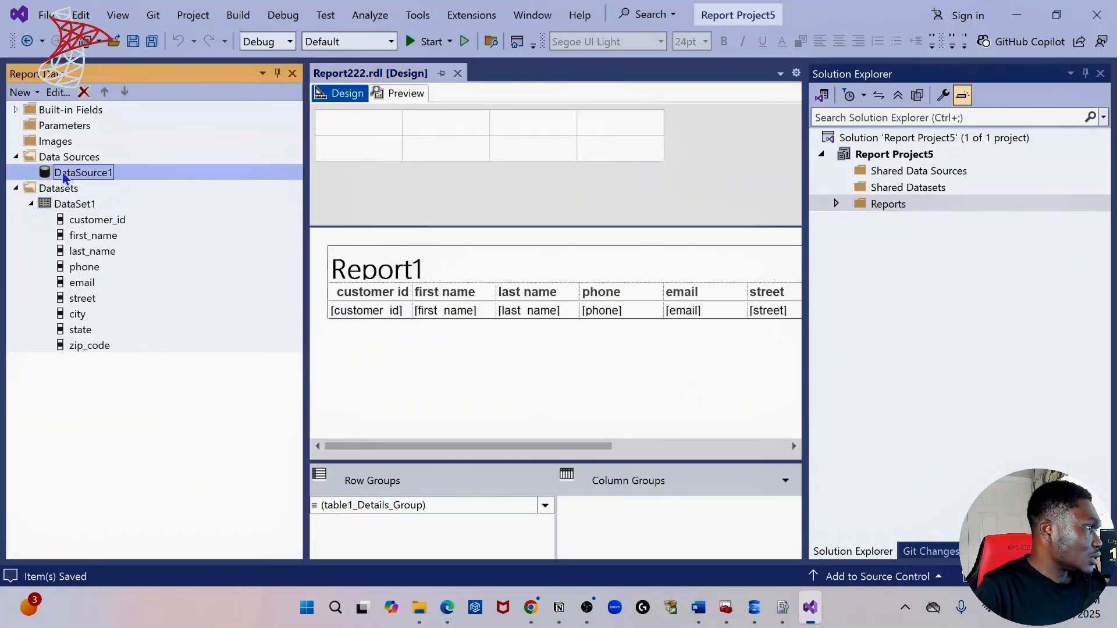
right_click(64, 175)
left_click(151, 228)
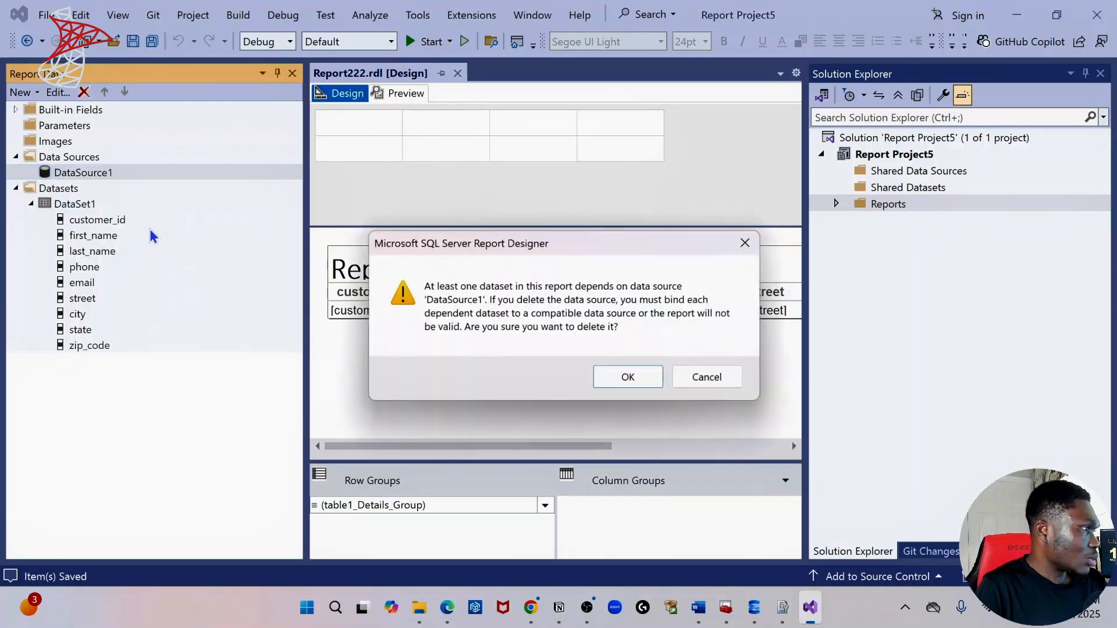
left_click(720, 381)
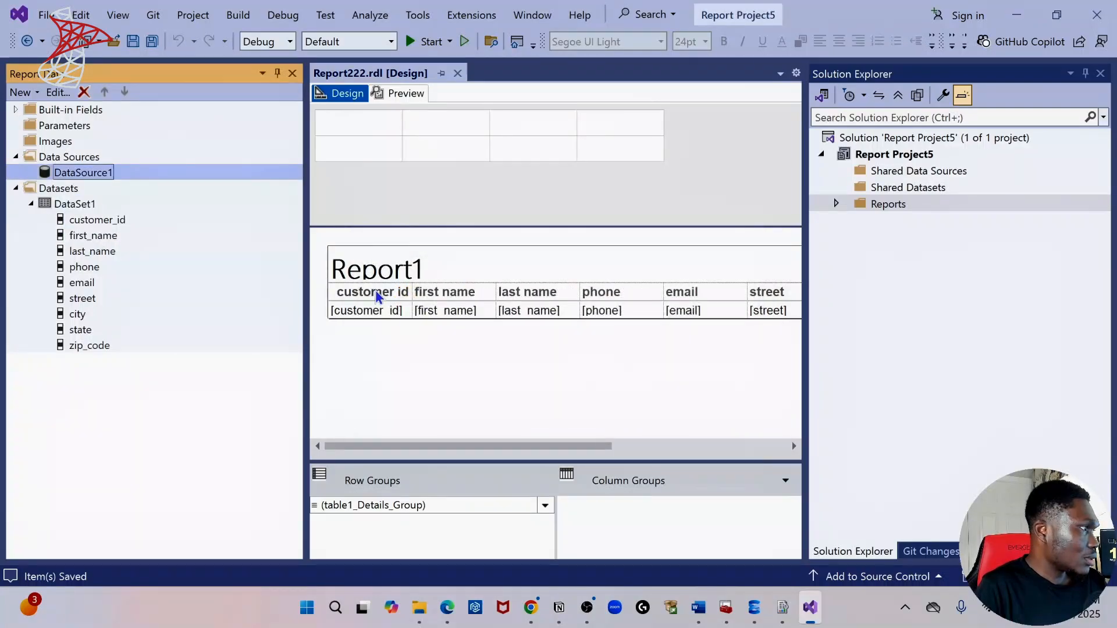
Open the properties of DataSource1, copy its whole connection string, and close the properties without changes.
right_click(74, 177)
left_click(126, 240)
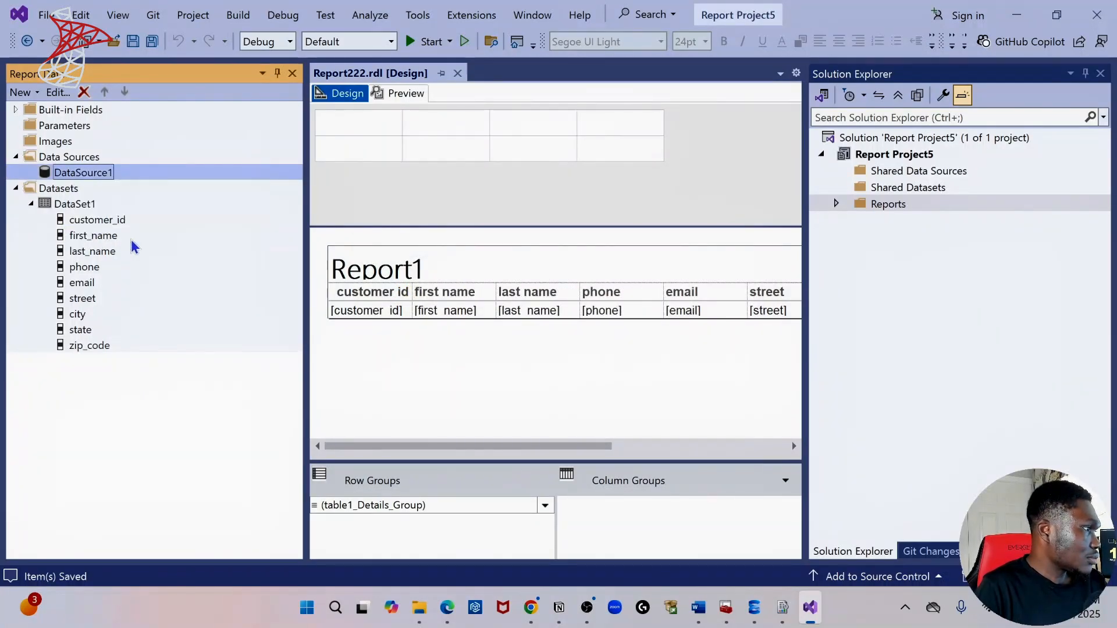
left_click_drag(513, 284, 137, 254)
key("ctrl+c")
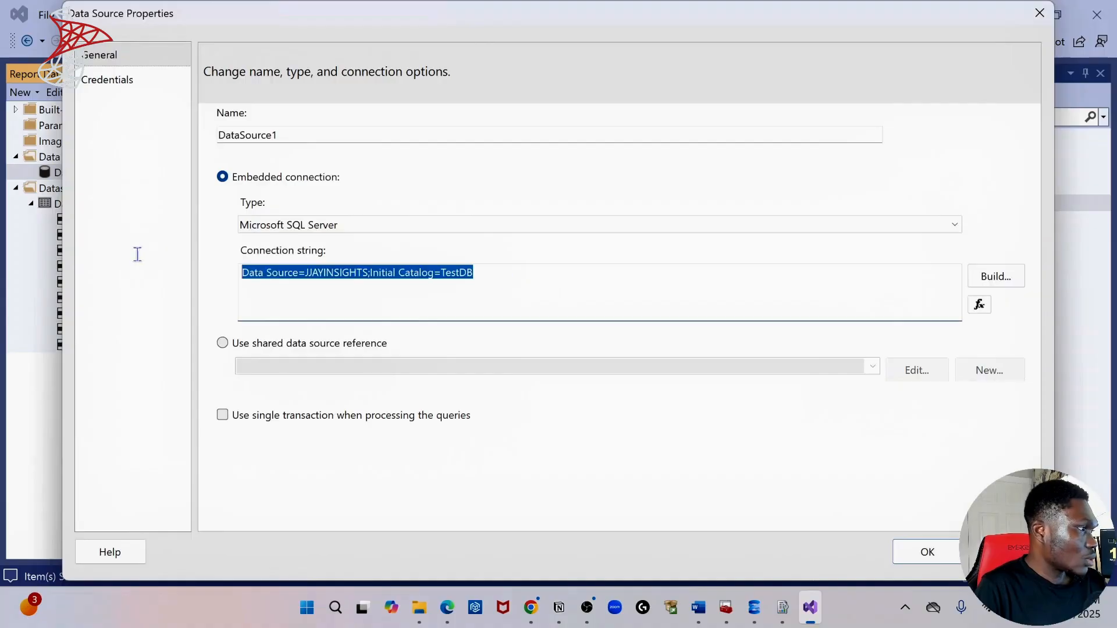
left_click(998, 553)
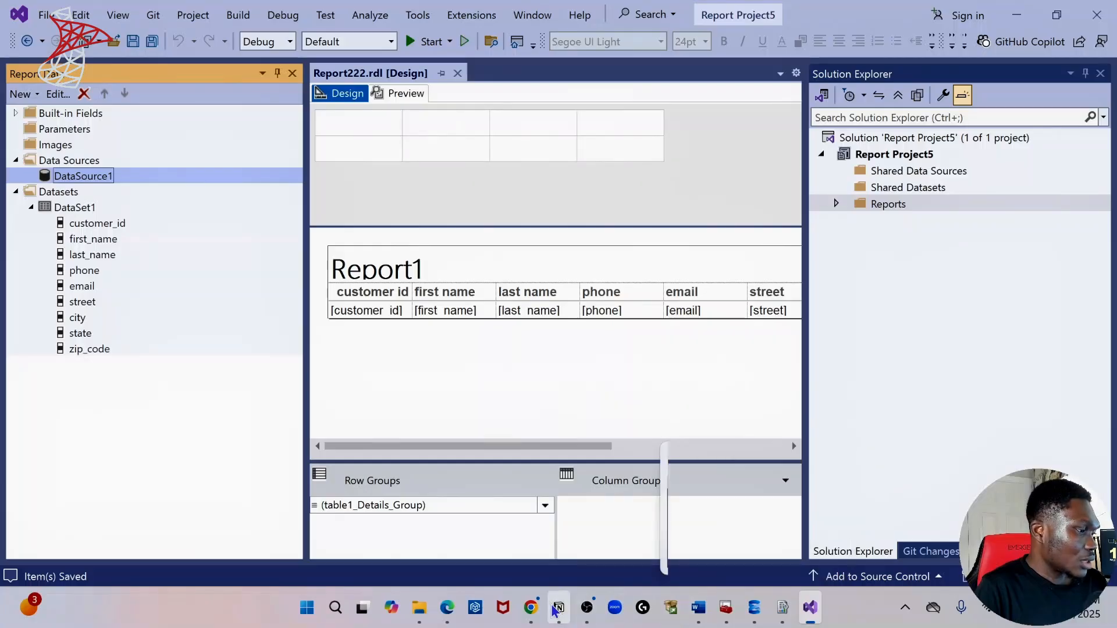
Switch back to the web portal and paste Data Source=JJAYINSIGHTS;Initial Catalog=TestDB as the new data source's connection string.
left_click(447, 610)
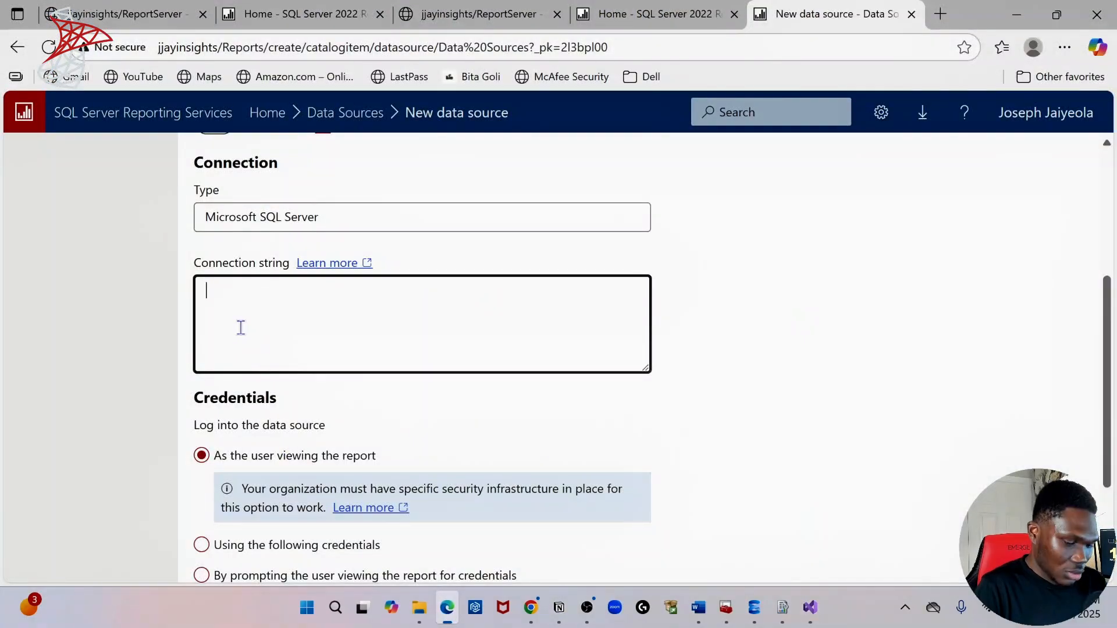
key("ctrl+v")
scroll(617, 392, "down", 3)
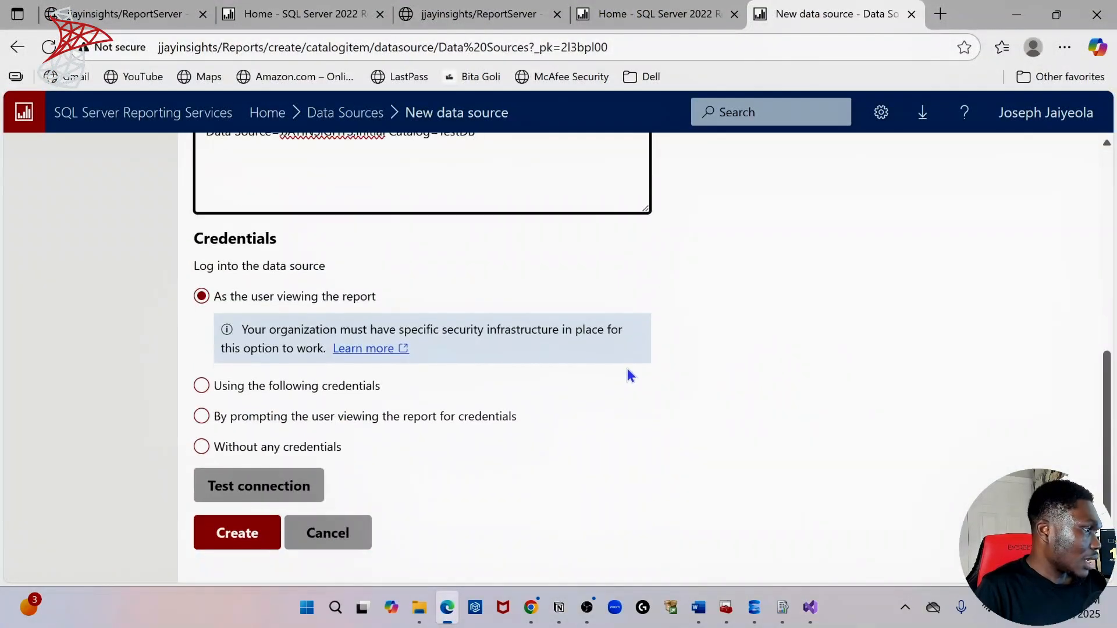
Test the new TestDB data source's connection, create the data source, and return to the portal's home folder.
scroll(339, 391, "up", 2)
scroll(340, 391, "down", 2)
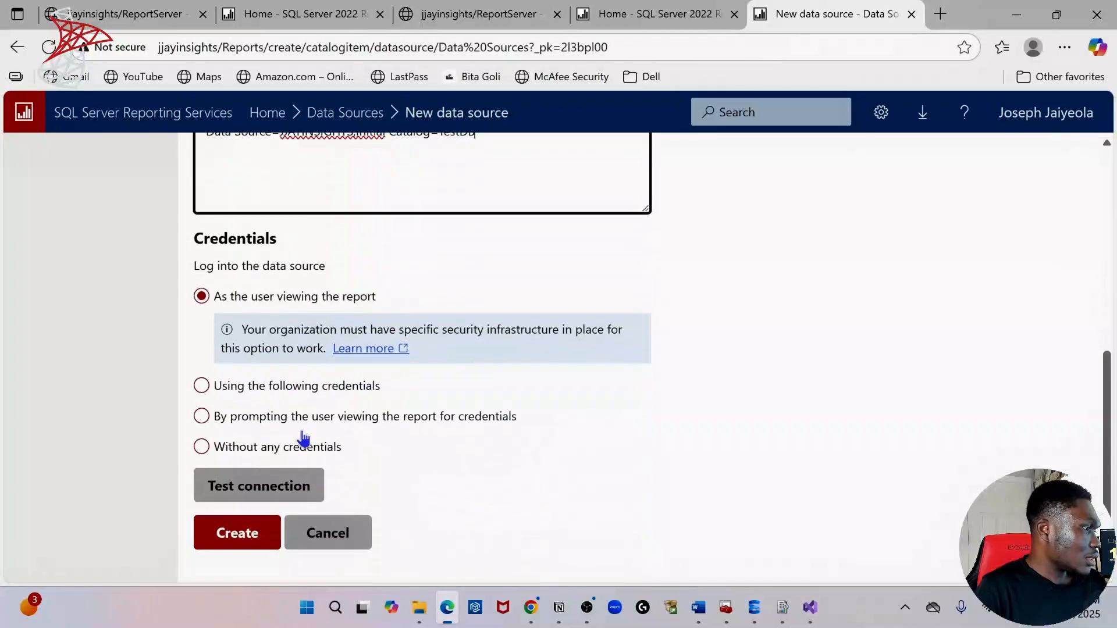
left_click(267, 487)
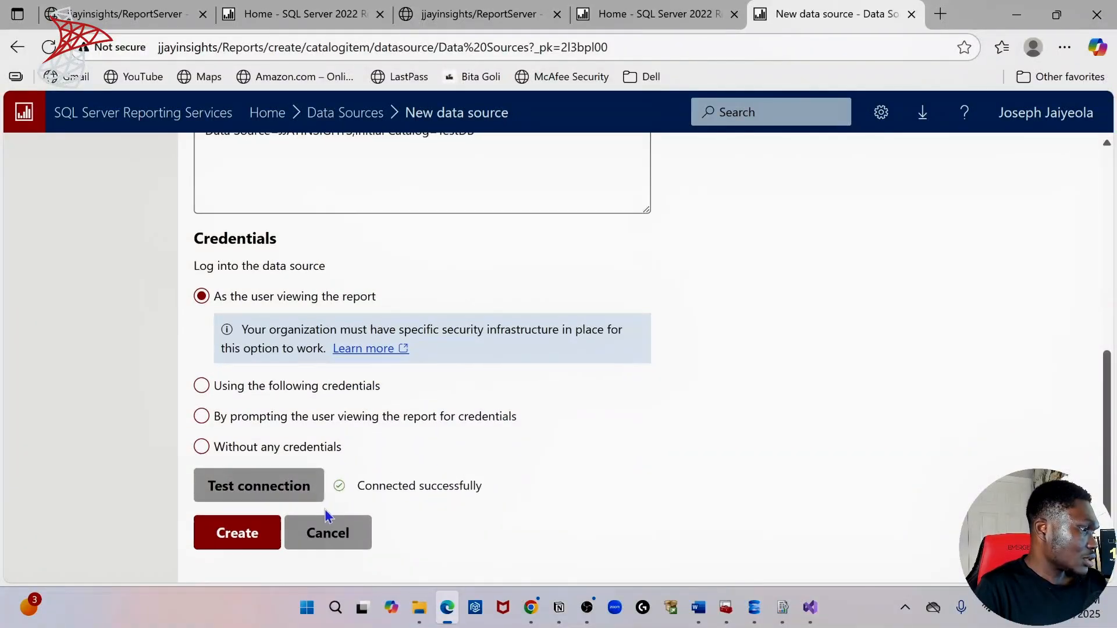
left_click(224, 544)
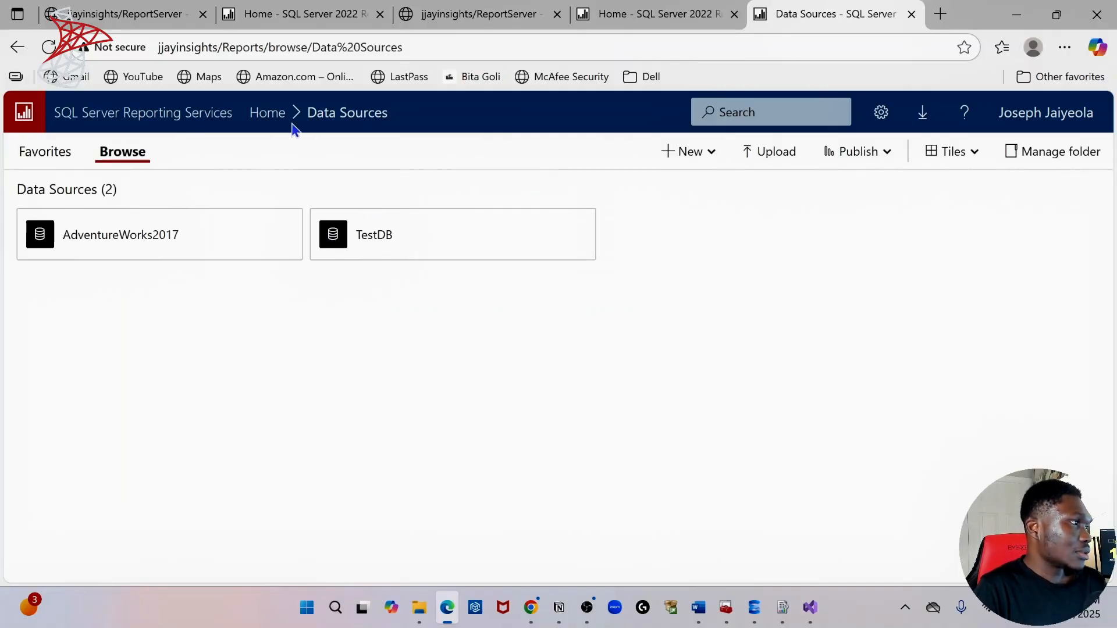
left_click(266, 114)
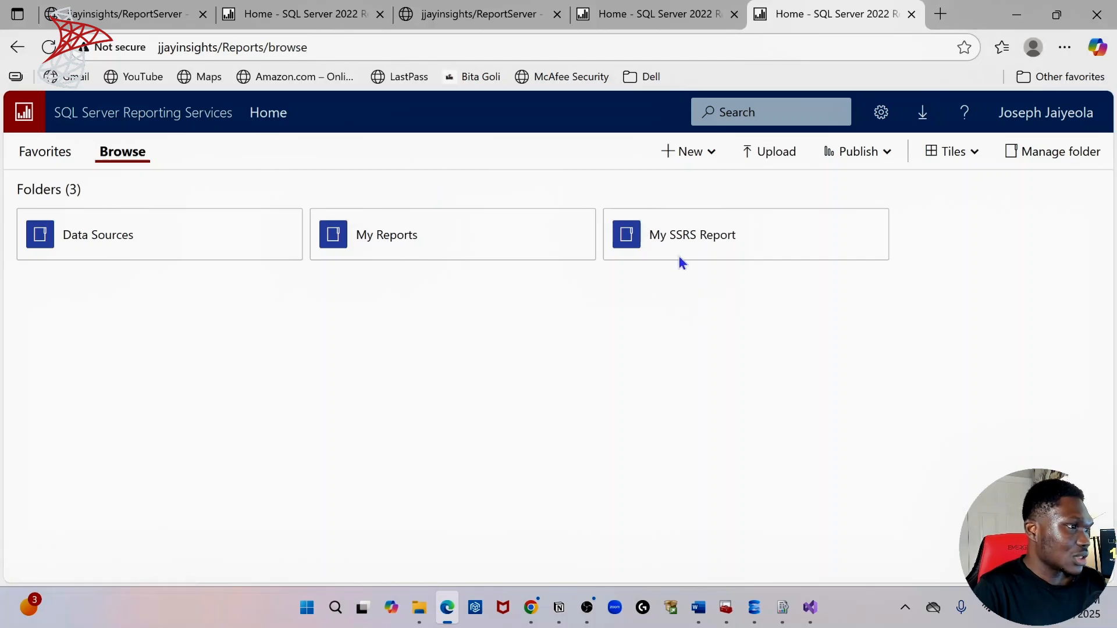
left_click(703, 154)
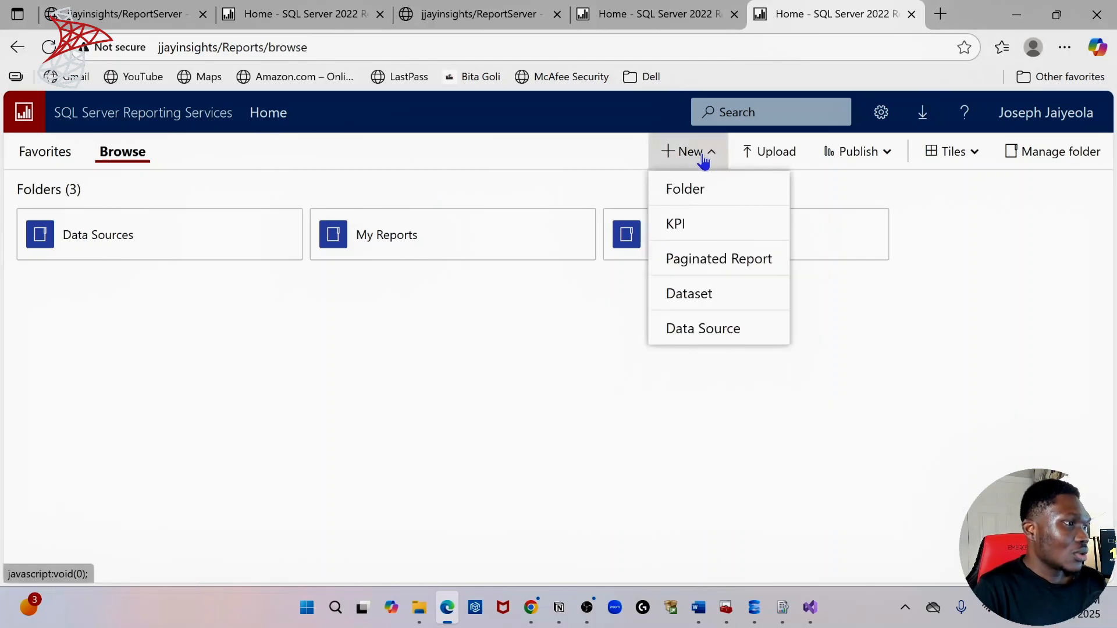
left_click(542, 312)
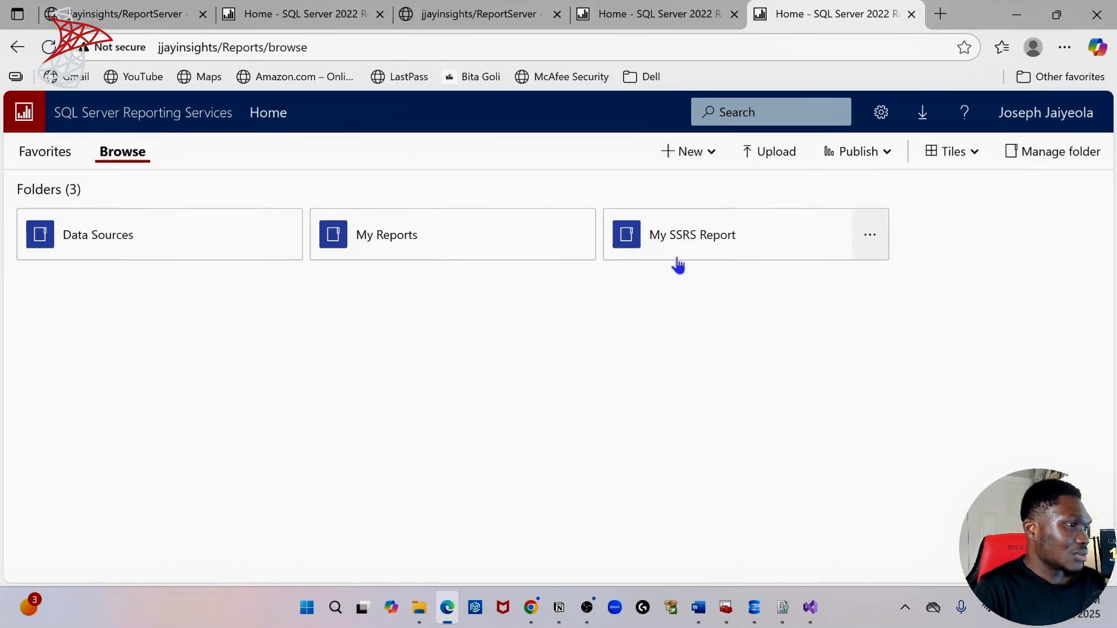
left_click(283, 232)
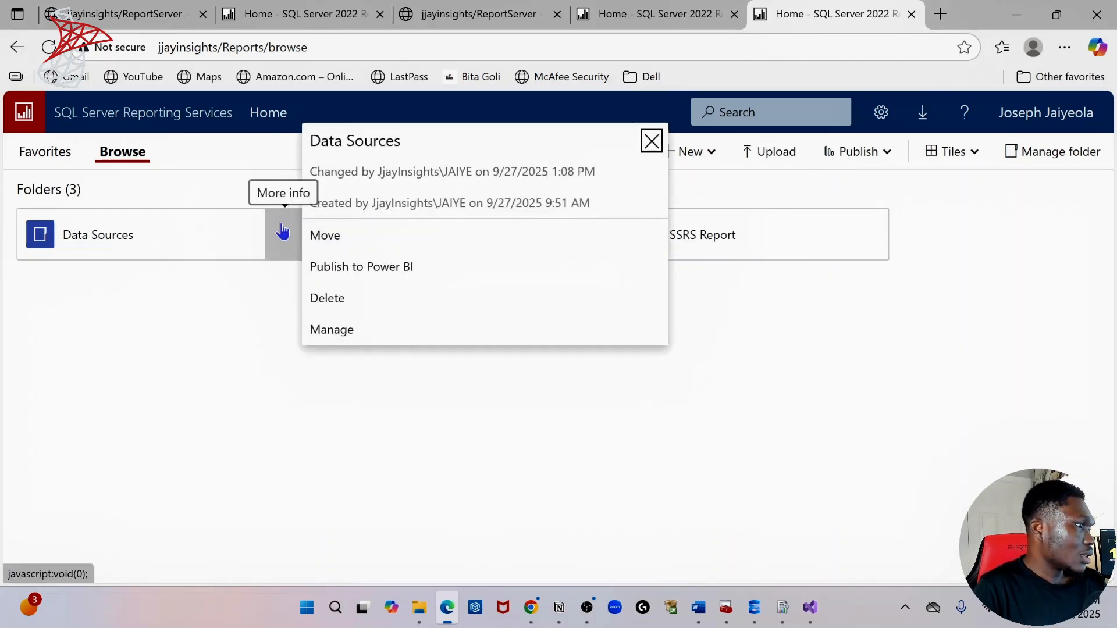
left_click(254, 306)
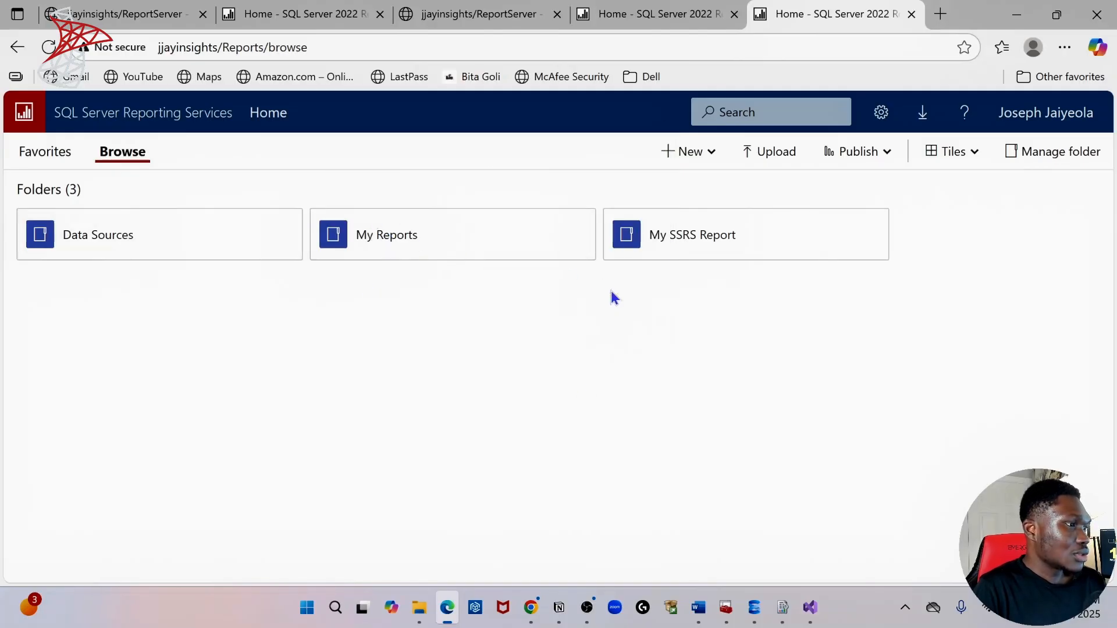
Open Report222 from the My SSRS Report folder, and go back to that folder.
left_click(691, 243)
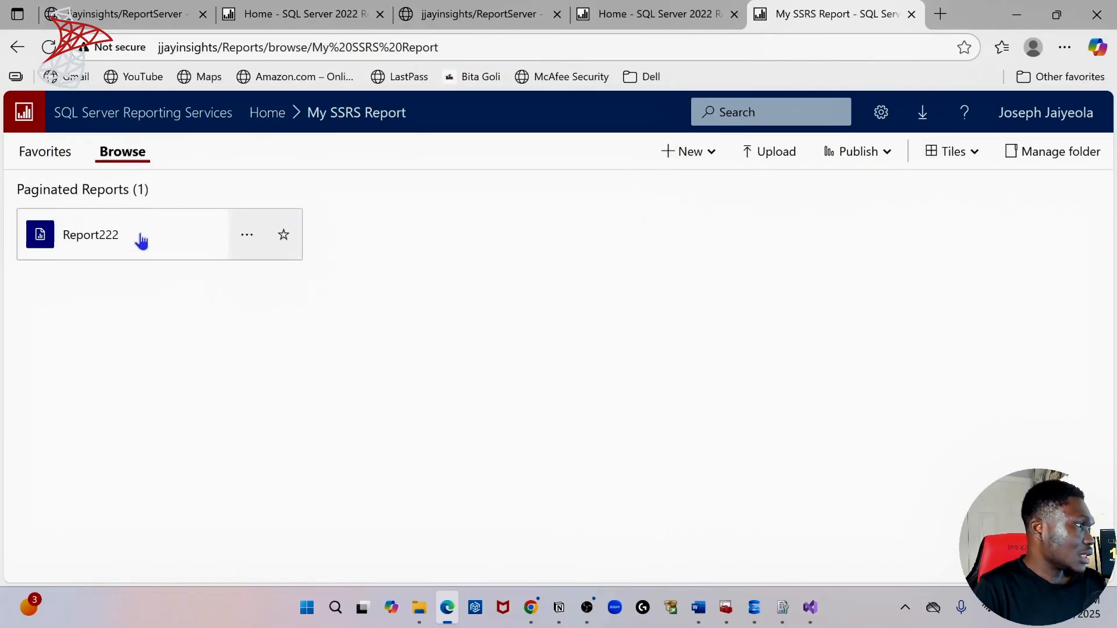
left_click(122, 235)
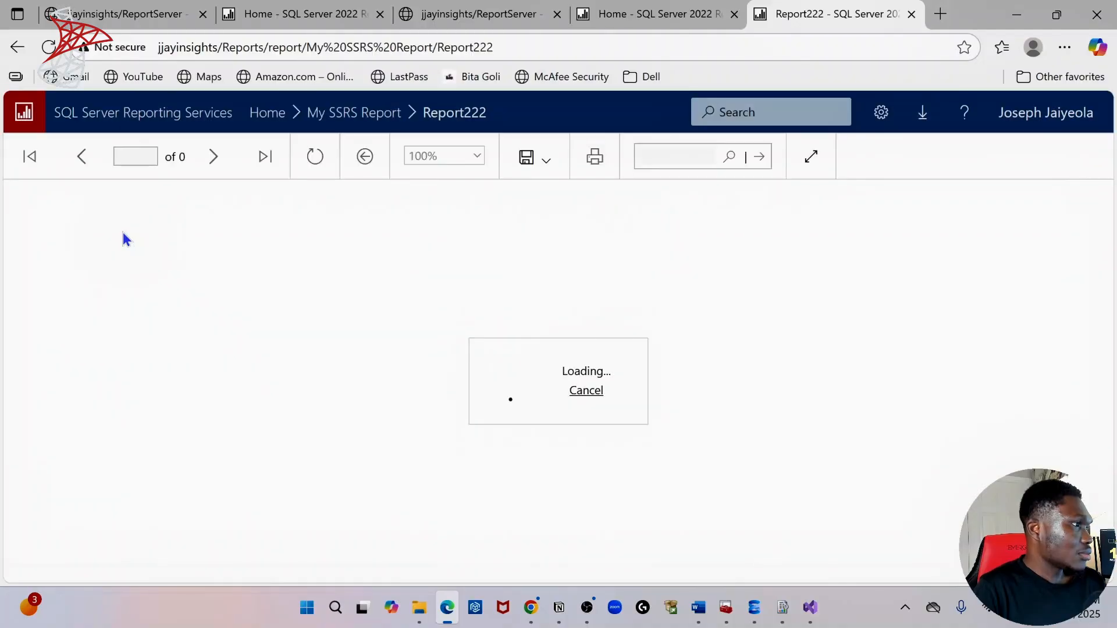
left_click(386, 121)
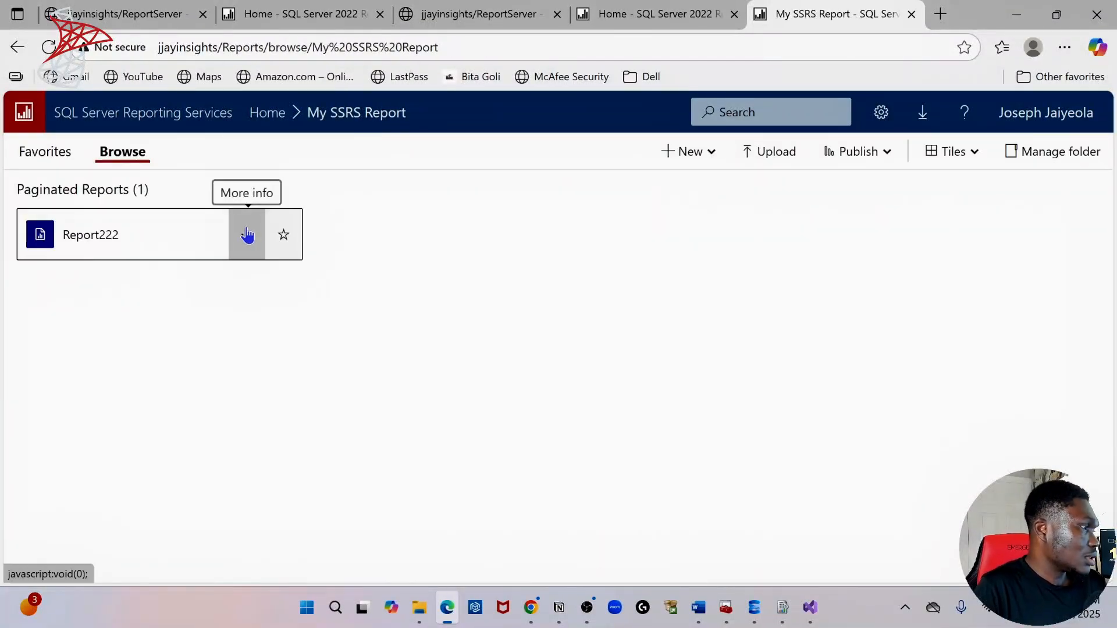
Open the management settings of Report222 and go to its data source configuration.
left_click(248, 236)
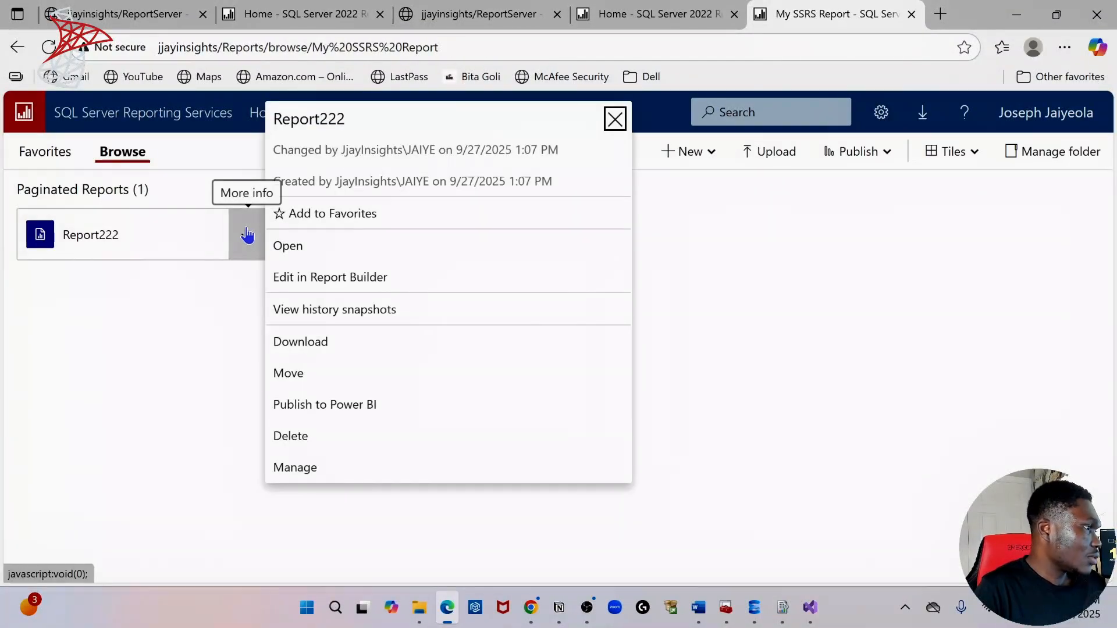
left_click(309, 469)
scroll(371, 403, "down", 3)
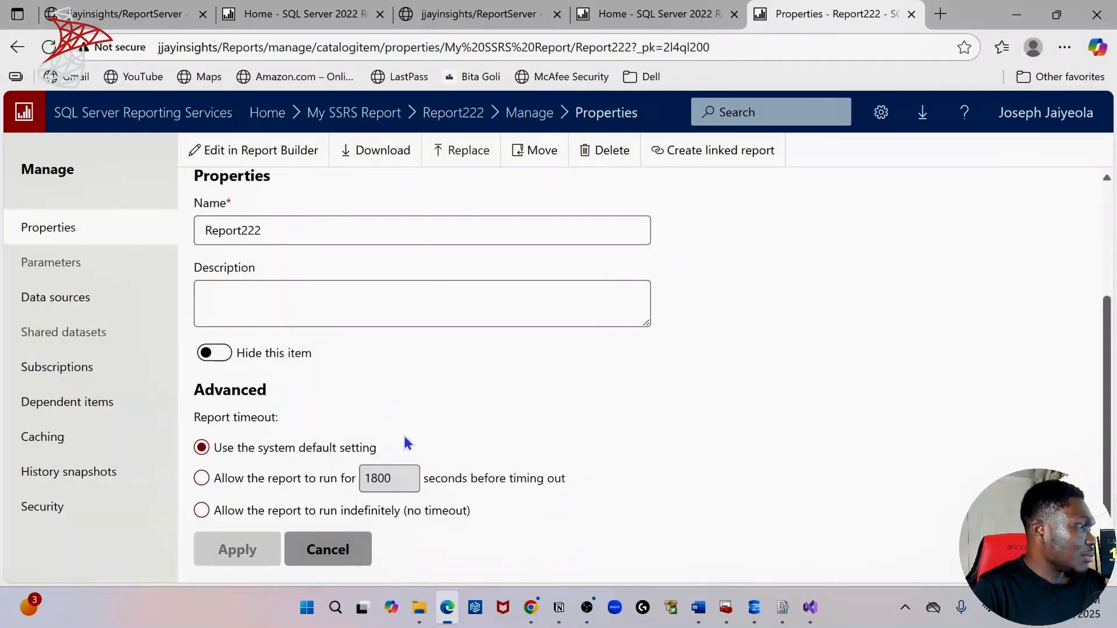
scroll(415, 442, "up", 5)
left_click(82, 312)
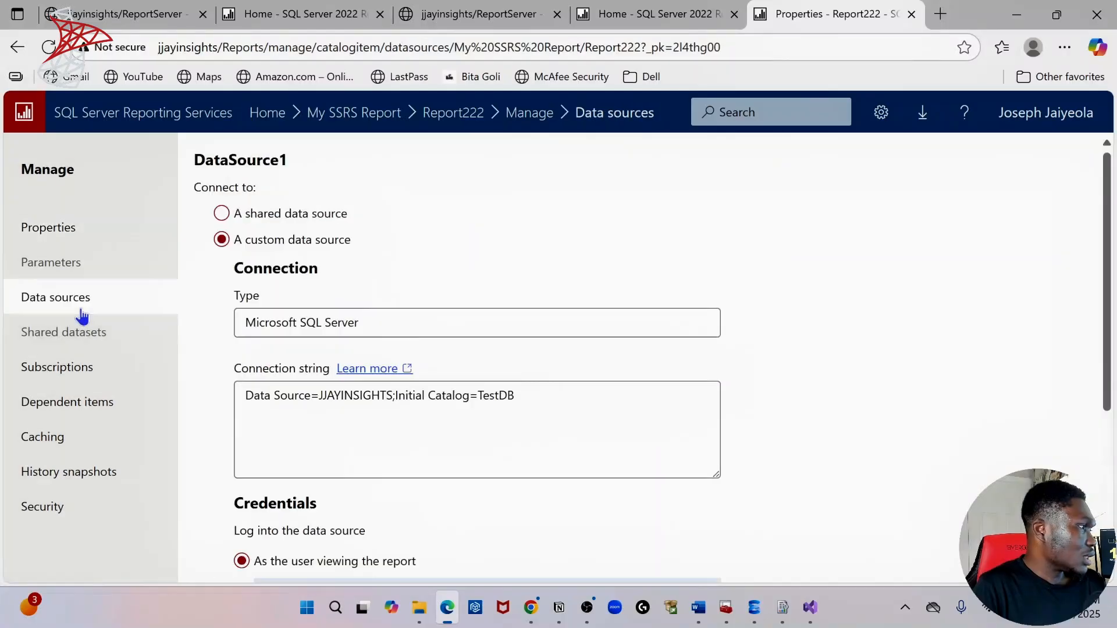
scroll(407, 372, "down", 1)
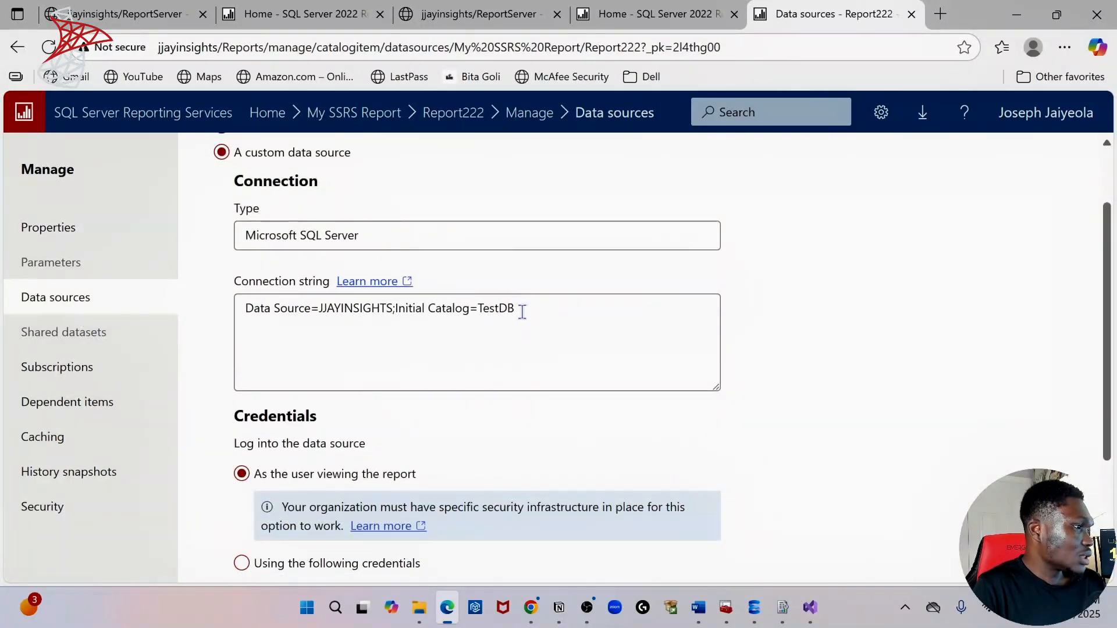
scroll(400, 292, "up", 1)
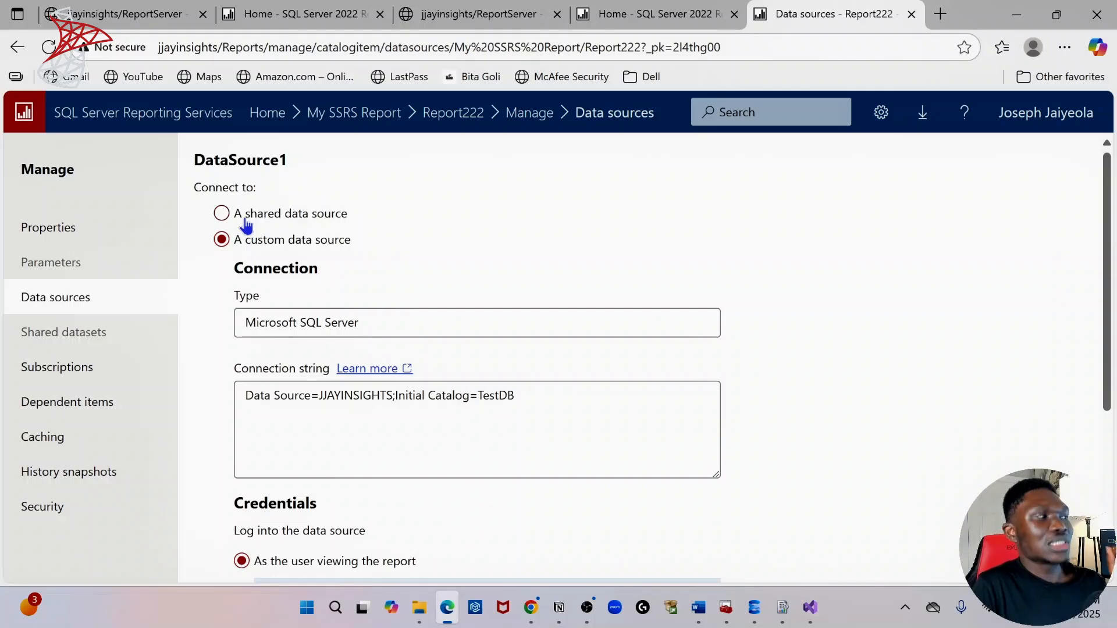
Connect the report's DataSource1 to the shared data source TestDB from the Data Sources folder and save.
left_click(221, 215)
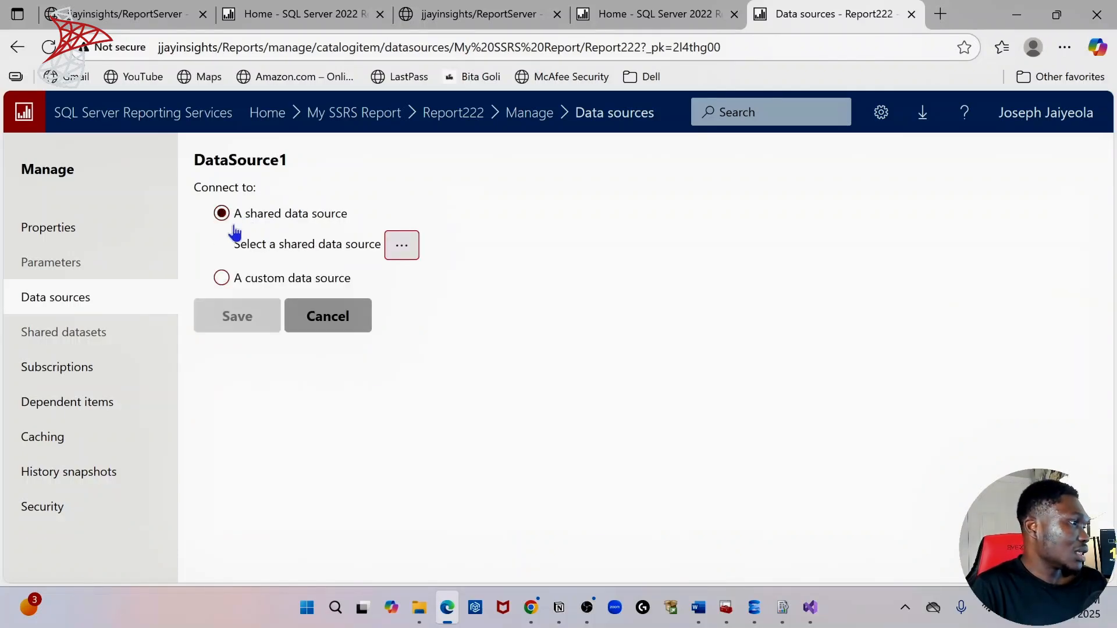
left_click(401, 245)
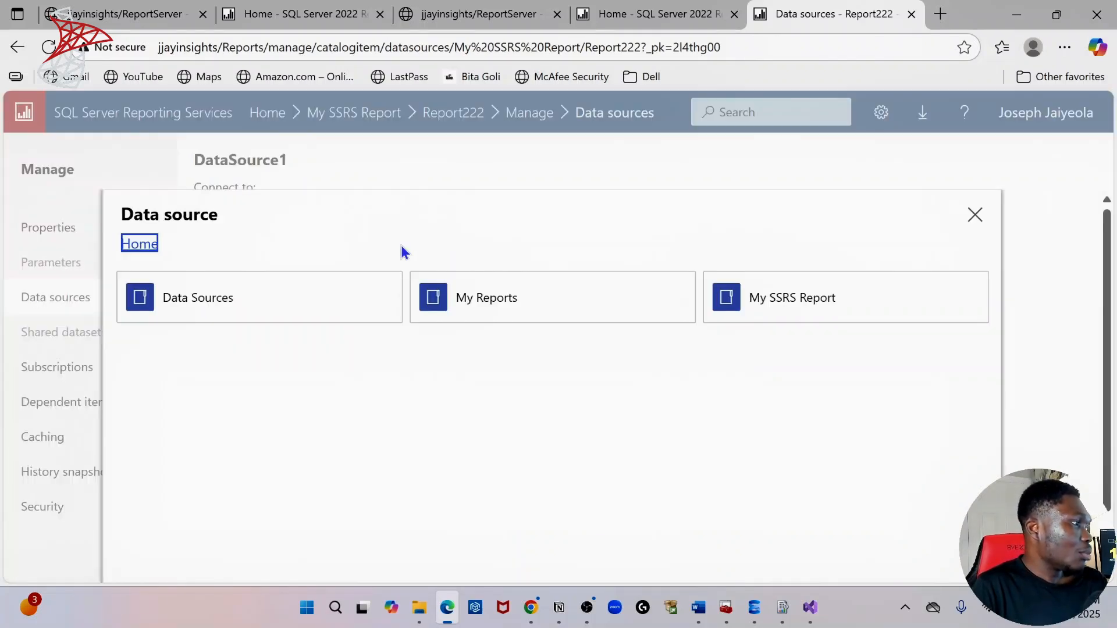
left_click(235, 300)
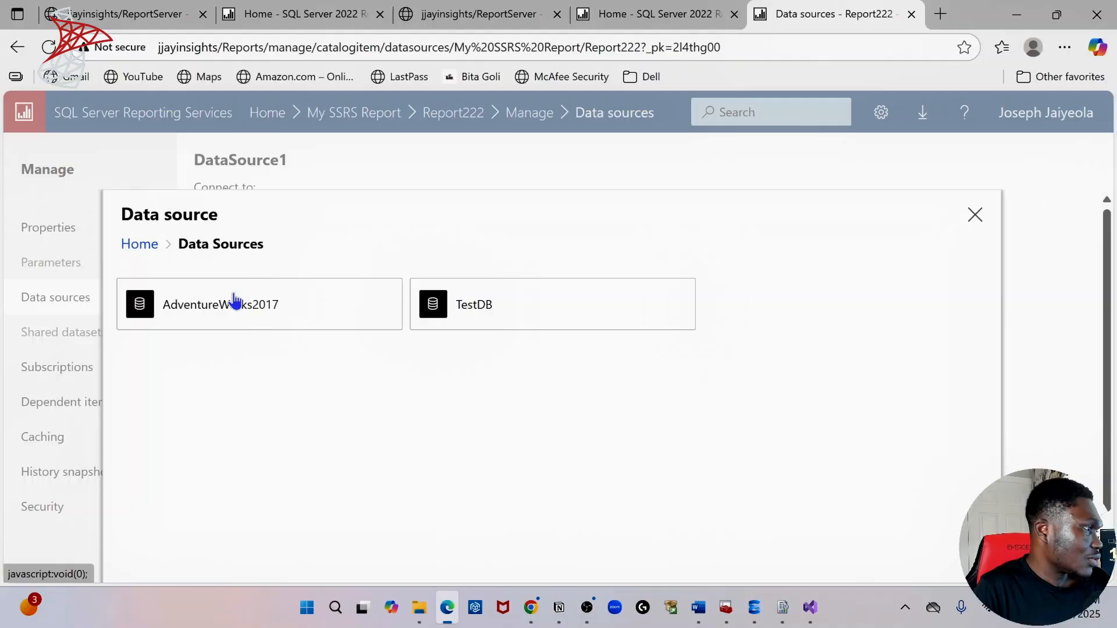
left_click(464, 314)
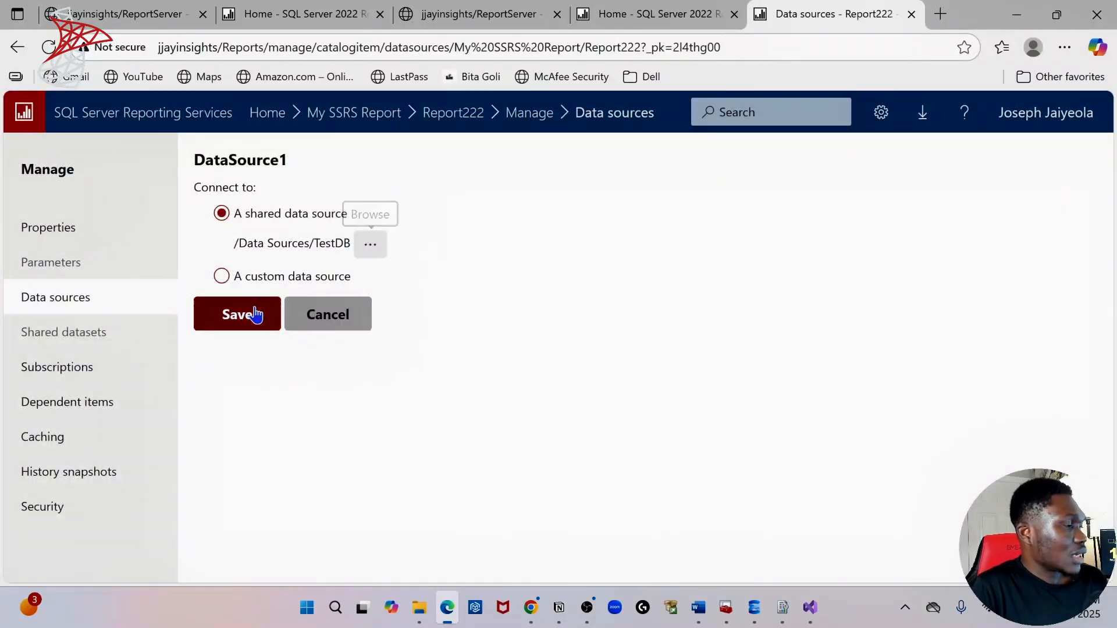
left_click(256, 315)
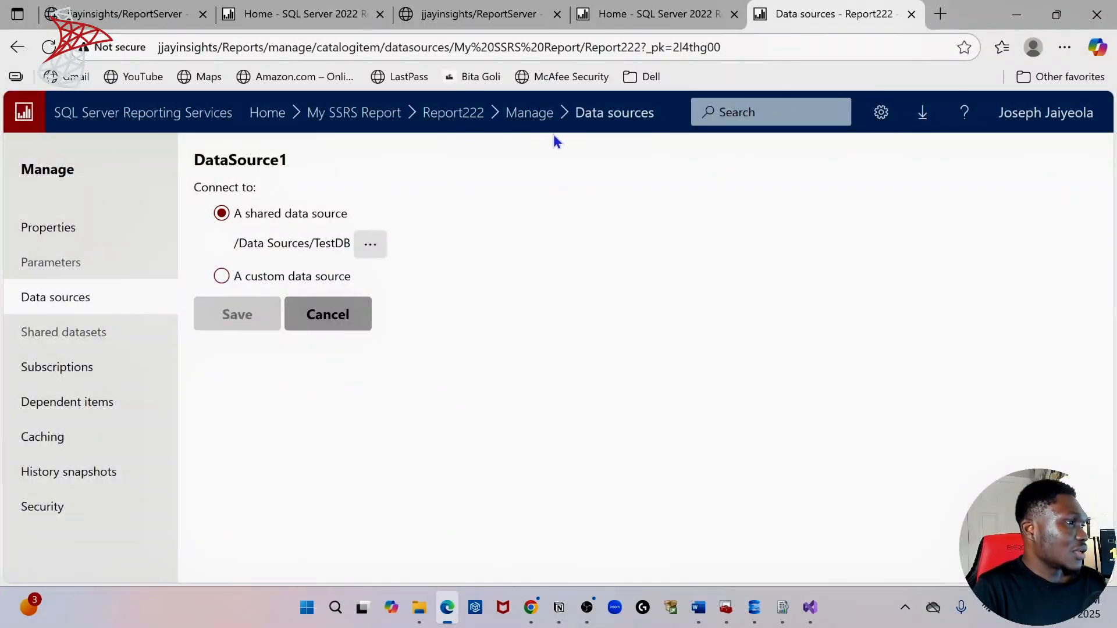
Run Report222 to check that it renders with the shared data source.
left_click(459, 111)
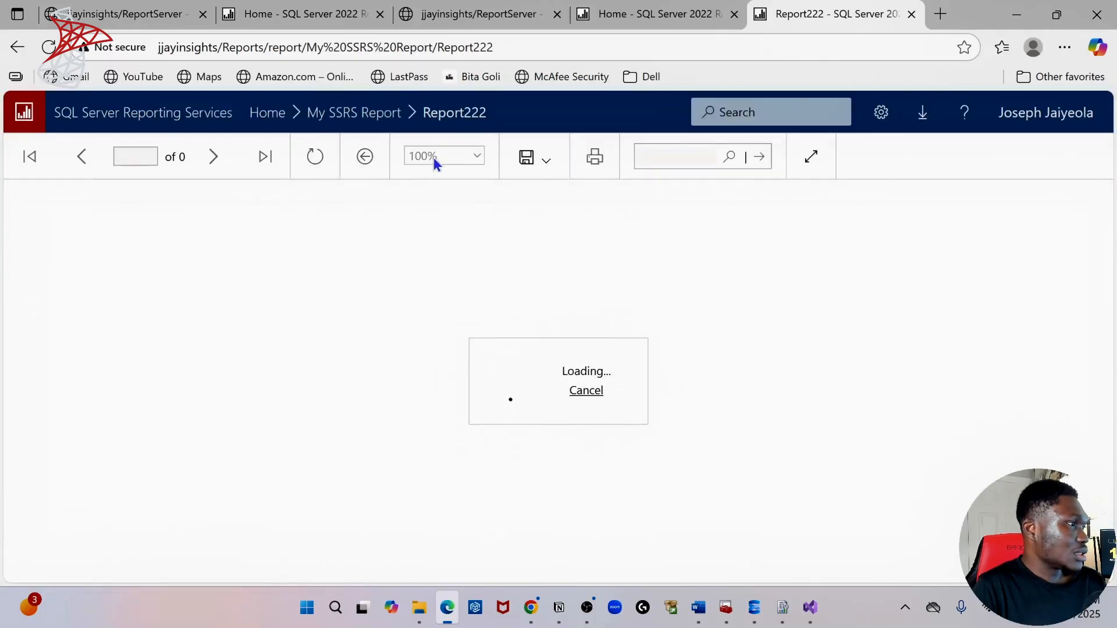
scroll(519, 369, "down", 1)
scroll(519, 371, "up", 1)
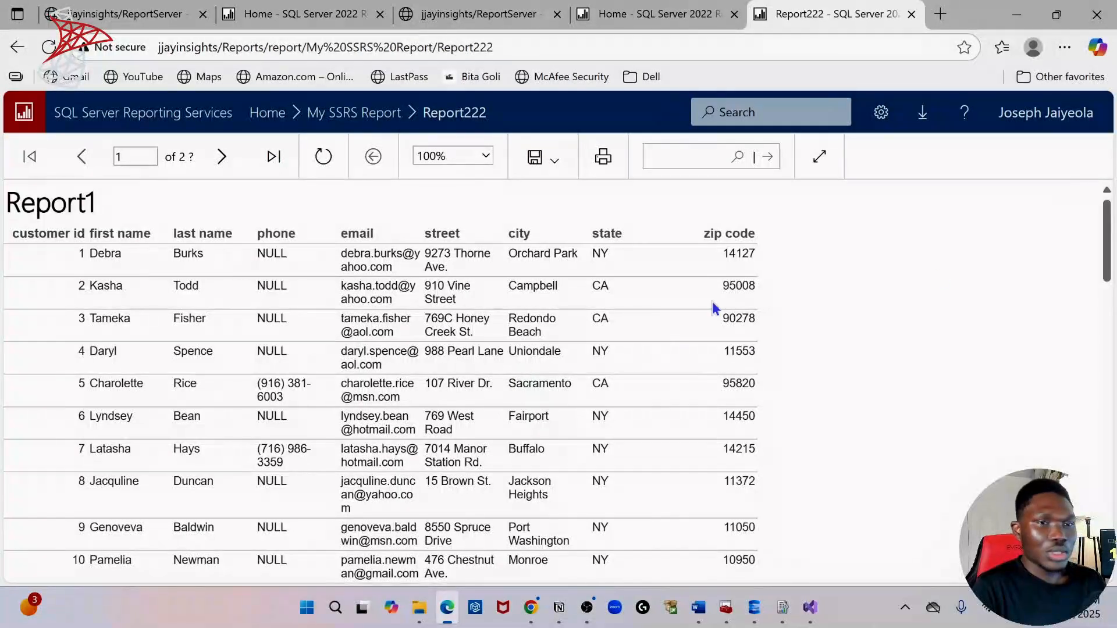